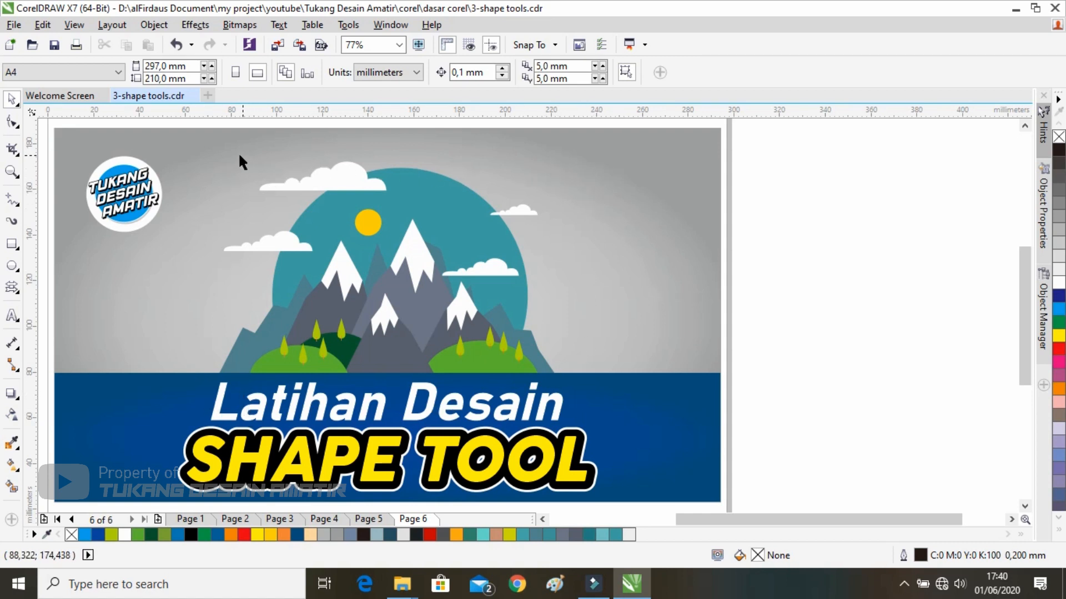
left_click_drag(505, 278, 411, 277)
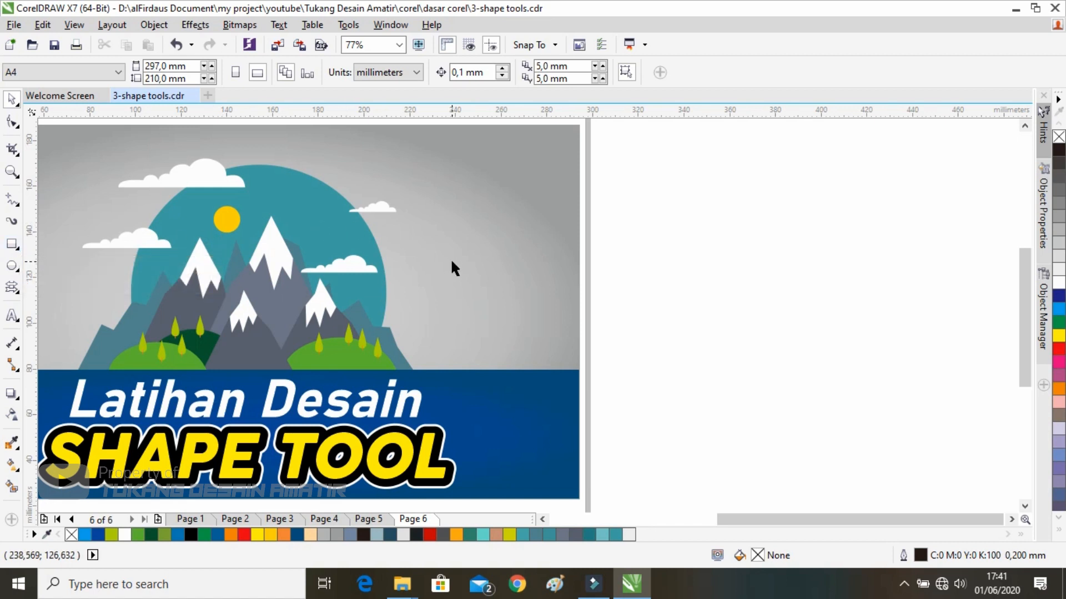
left_click_drag(451, 261, 443, 259)
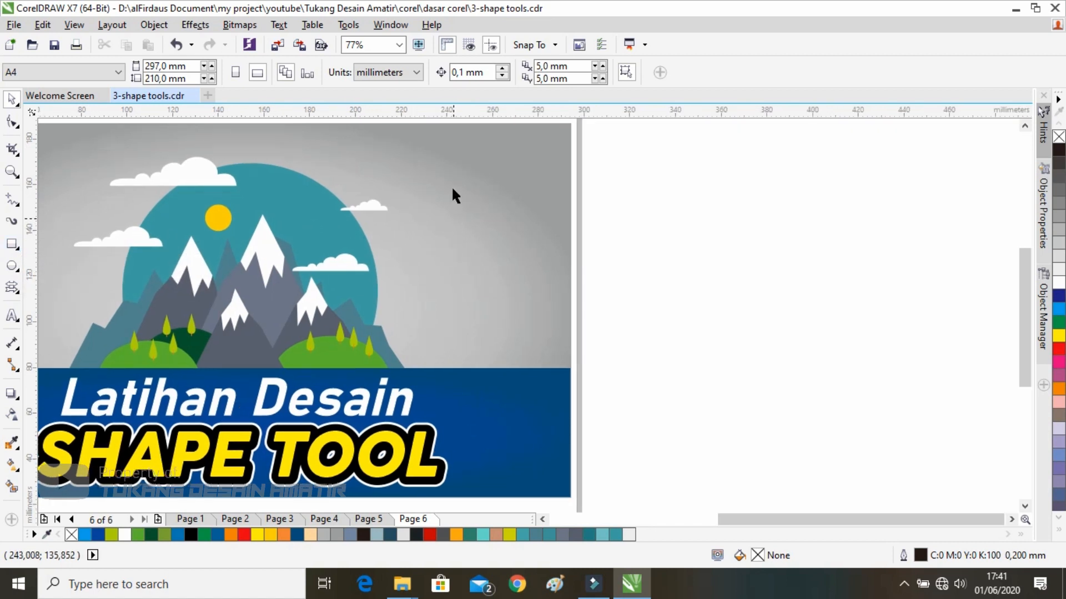
left_click_drag(437, 139, 406, 255)
key("ctrl+z")
Select all objects of the mountain illustration and move them off the page onto the empty workspace to its right.
scroll(441, 219, "down", 2)
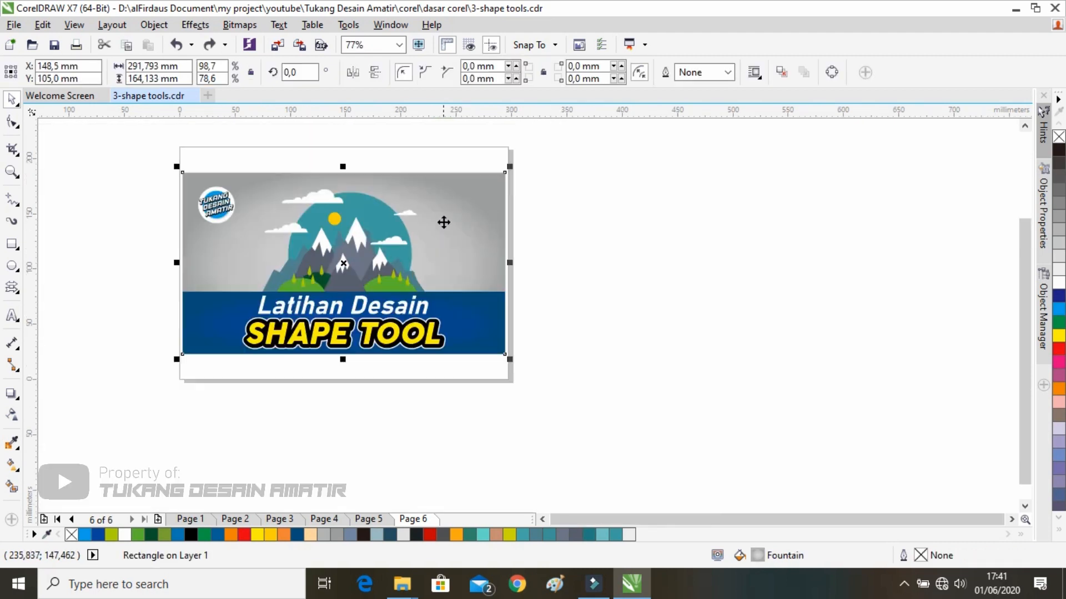
left_click_drag(454, 162, 256, 299)
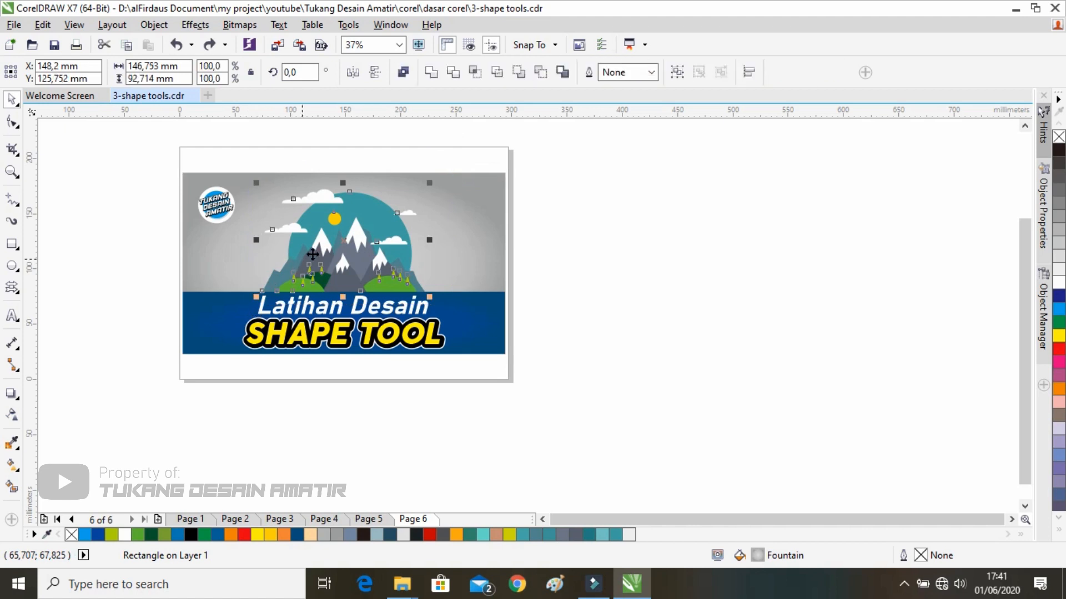
left_click_drag(457, 252, 654, 203)
left_click_drag(782, 212, 551, 249)
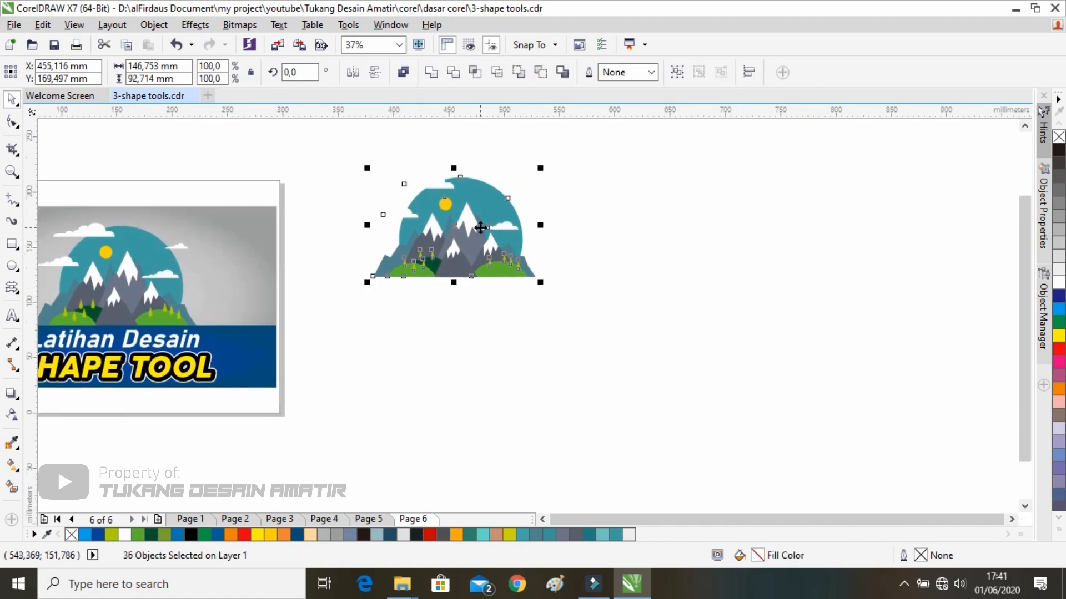
left_click_drag(481, 227, 211, 280)
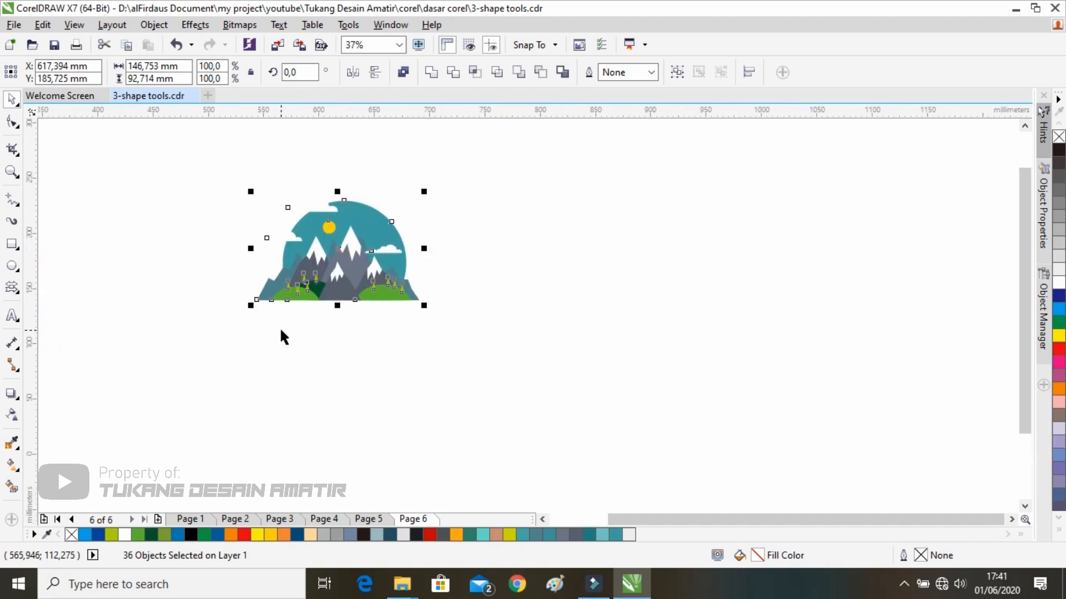
Examine the separated illustration's parts: the sky circle, sun, clouds, mountains, snowcaps, green hills and trees.
scroll(271, 267, "up", 1)
scroll(271, 267, "up", 2)
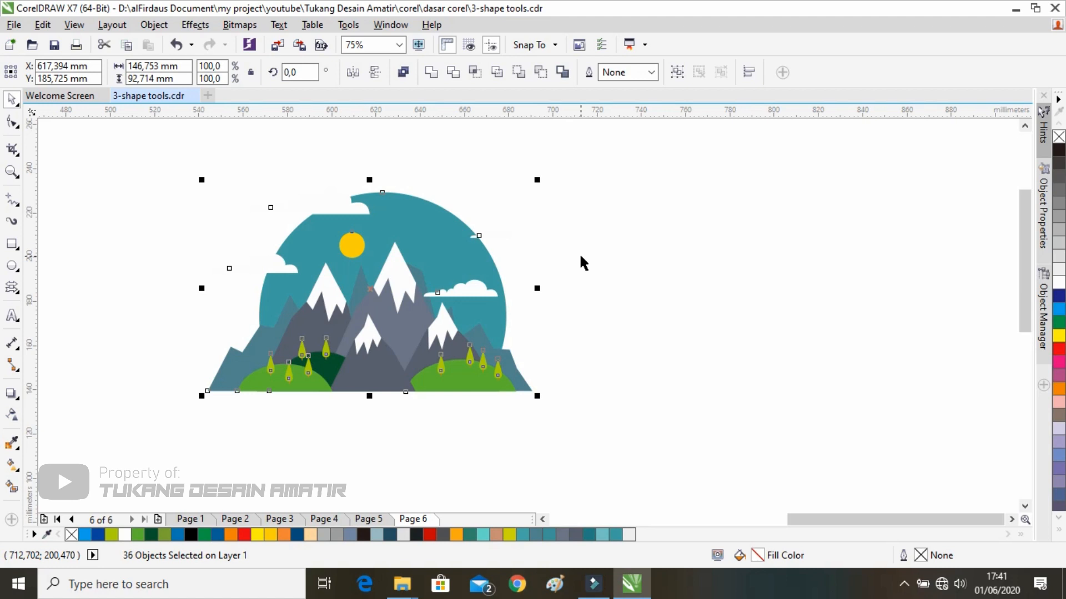
left_click(236, 411)
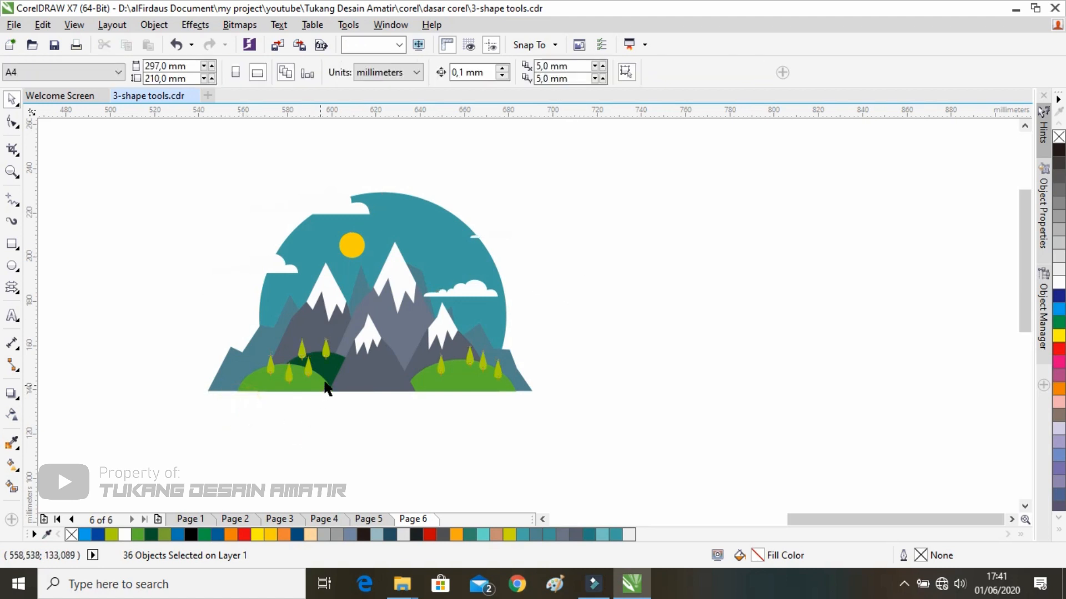
scroll(366, 418, "up", 2)
left_click_drag(367, 264, 399, 380)
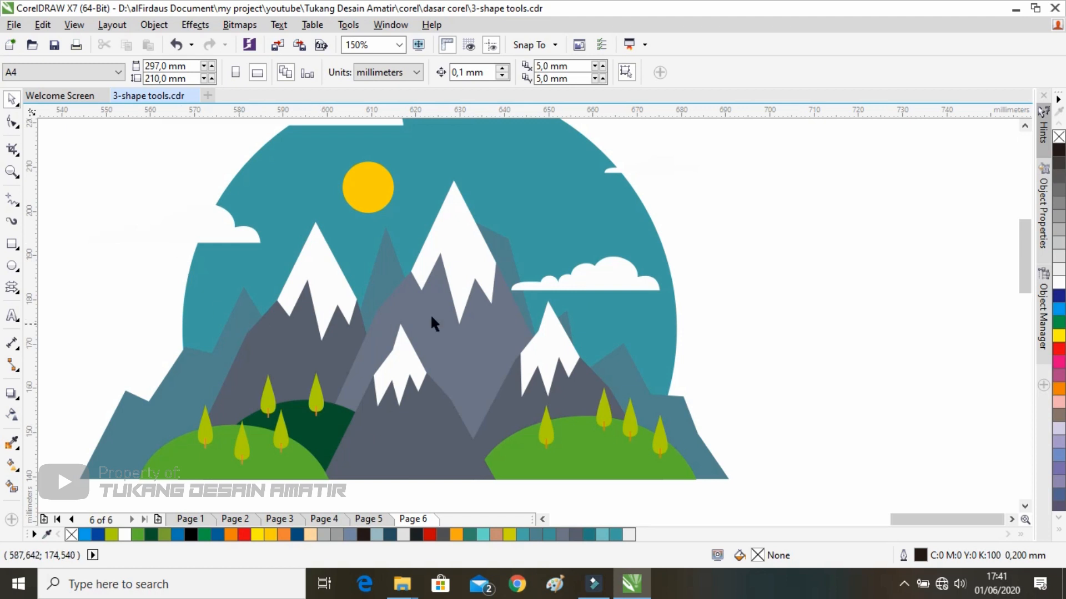
scroll(375, 261, "up", 2)
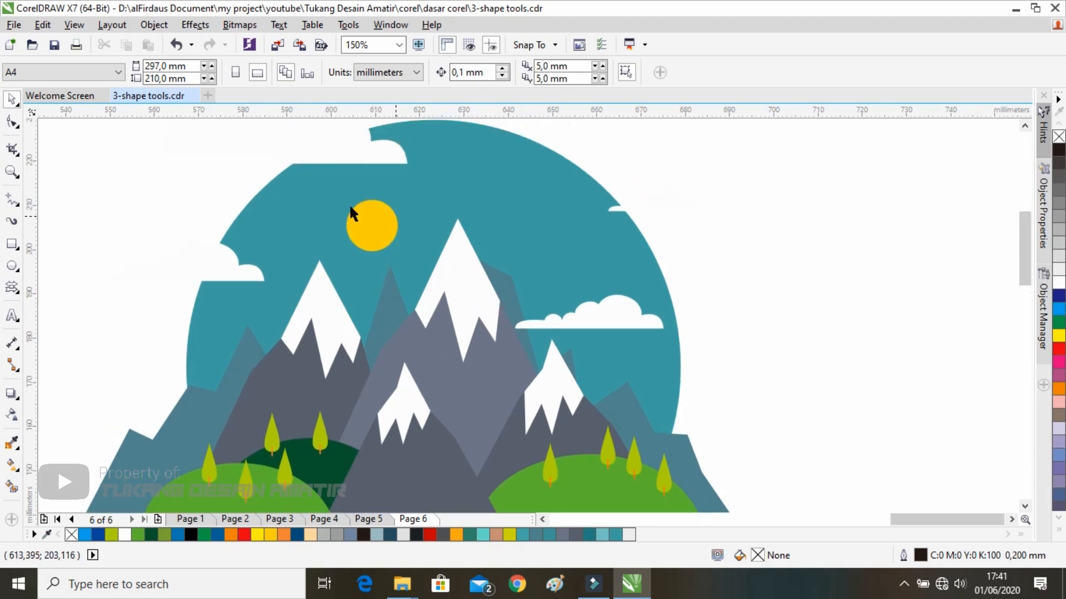
scroll(351, 211, "down", 3)
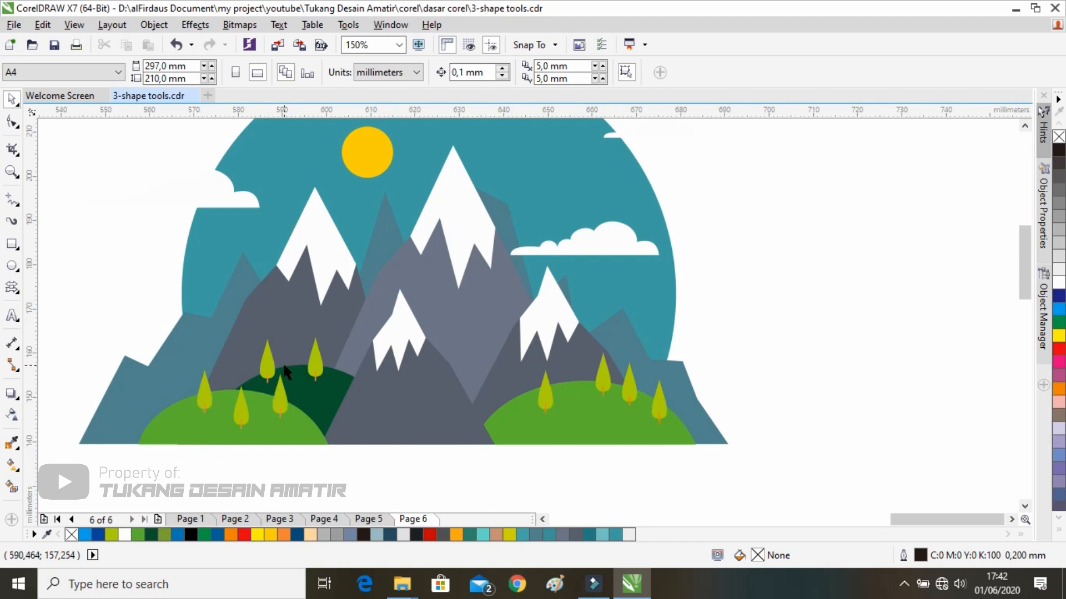
left_click_drag(364, 216, 305, 338)
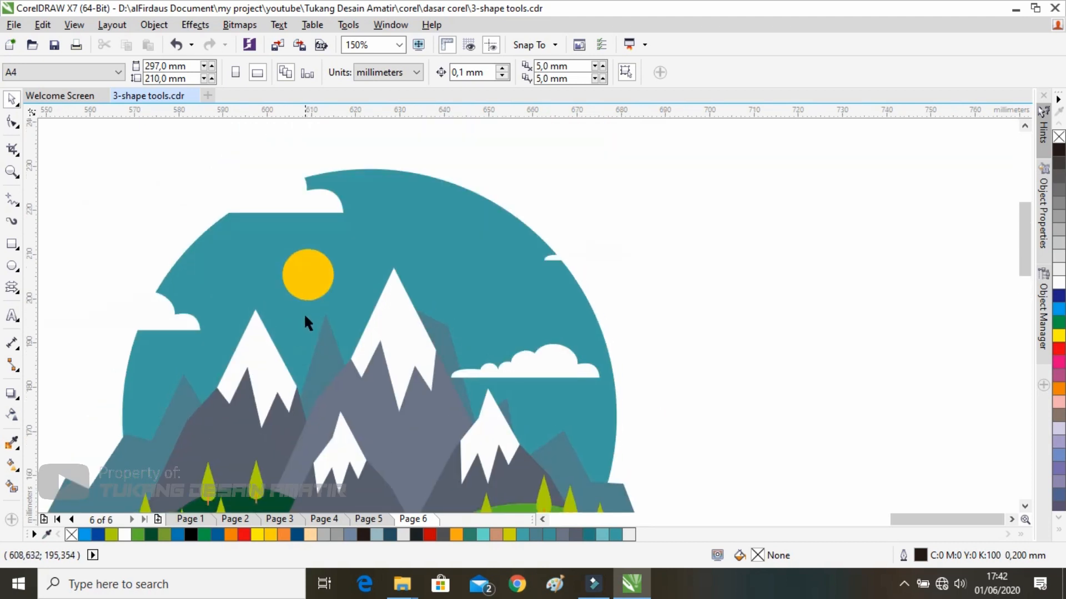
scroll(305, 316, "down", 5)
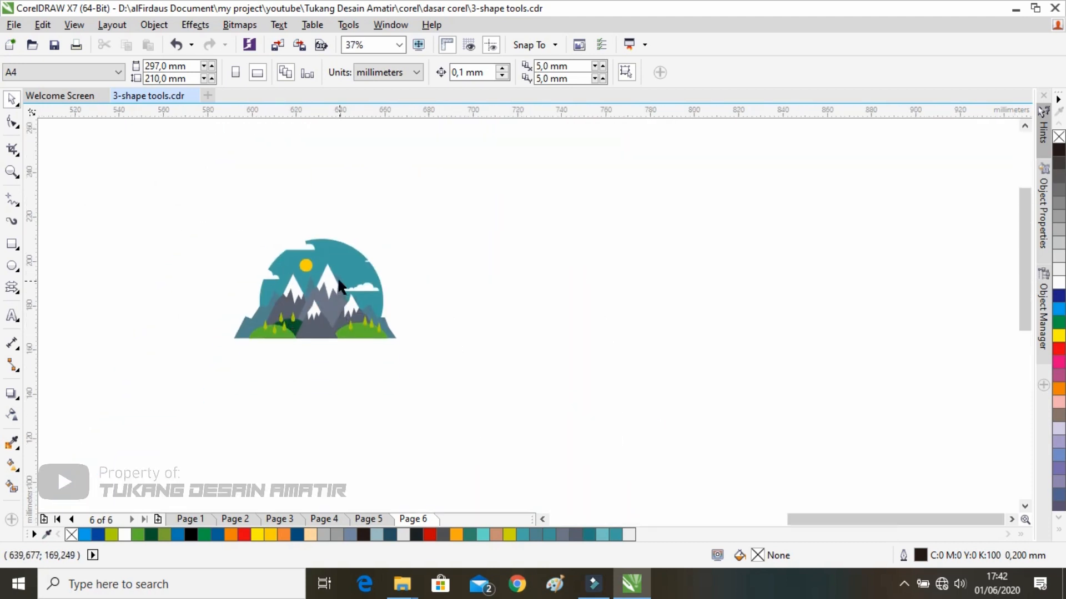
scroll(339, 282, "up", 2)
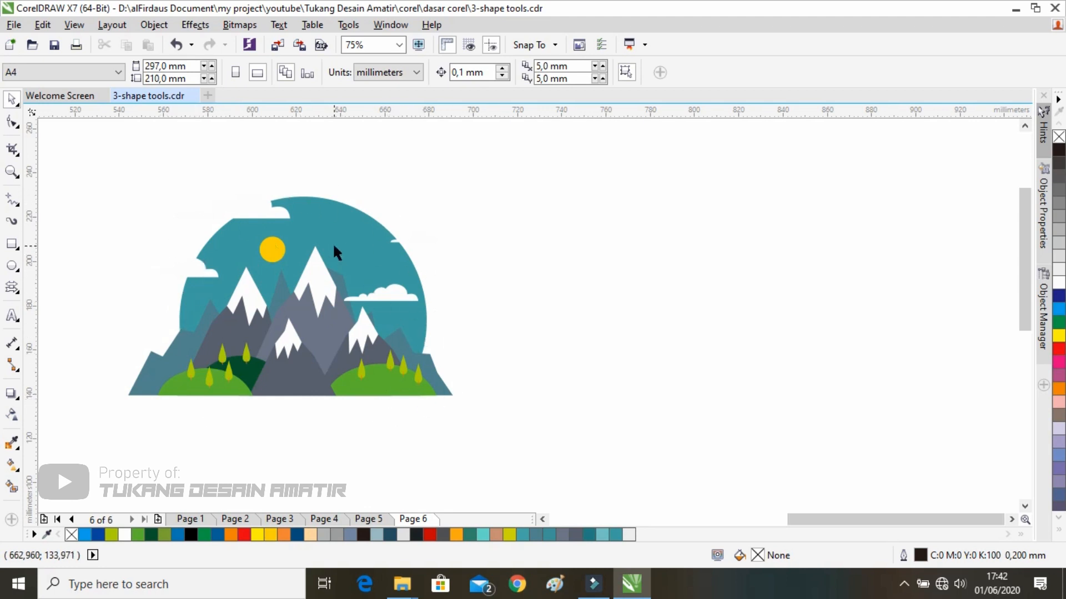
scroll(332, 242, "up", 1)
scroll(332, 242, "down", 1)
scroll(286, 245, "up", 1)
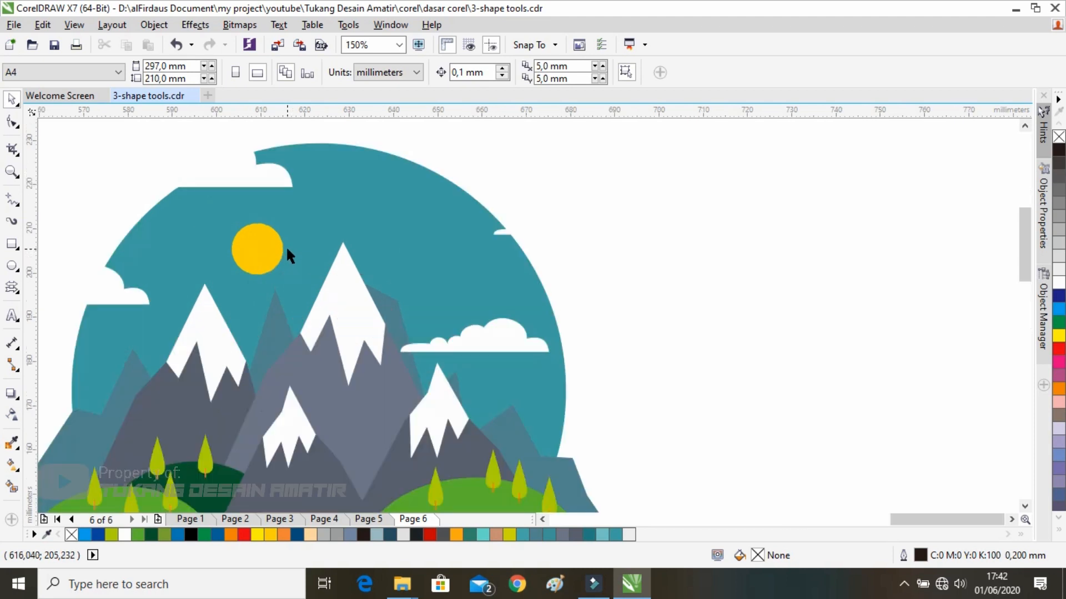
scroll(288, 245, "down", 1)
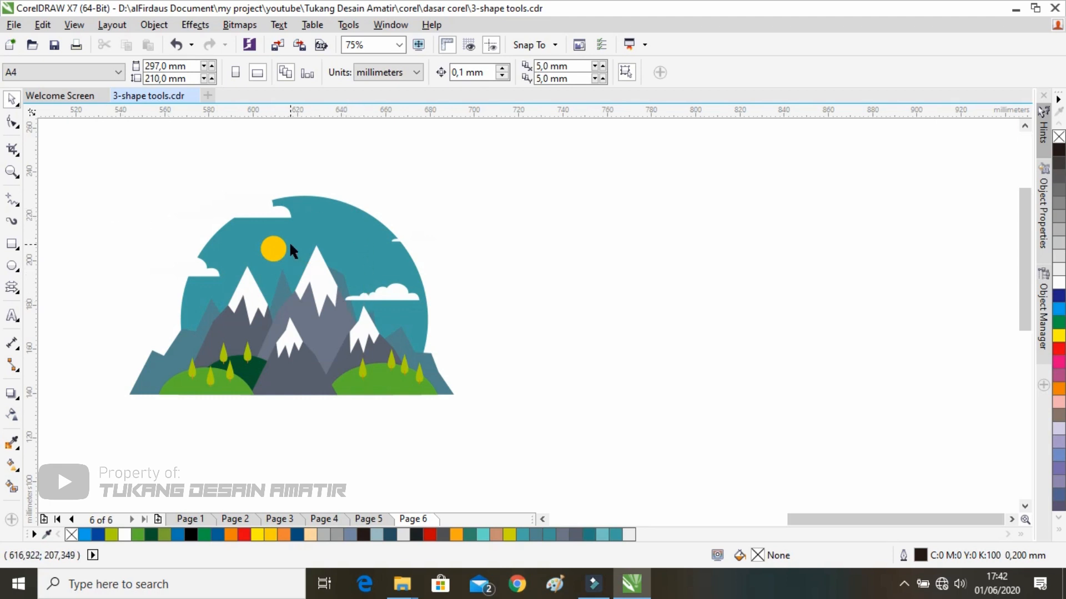
scroll(291, 251, "up", 2)
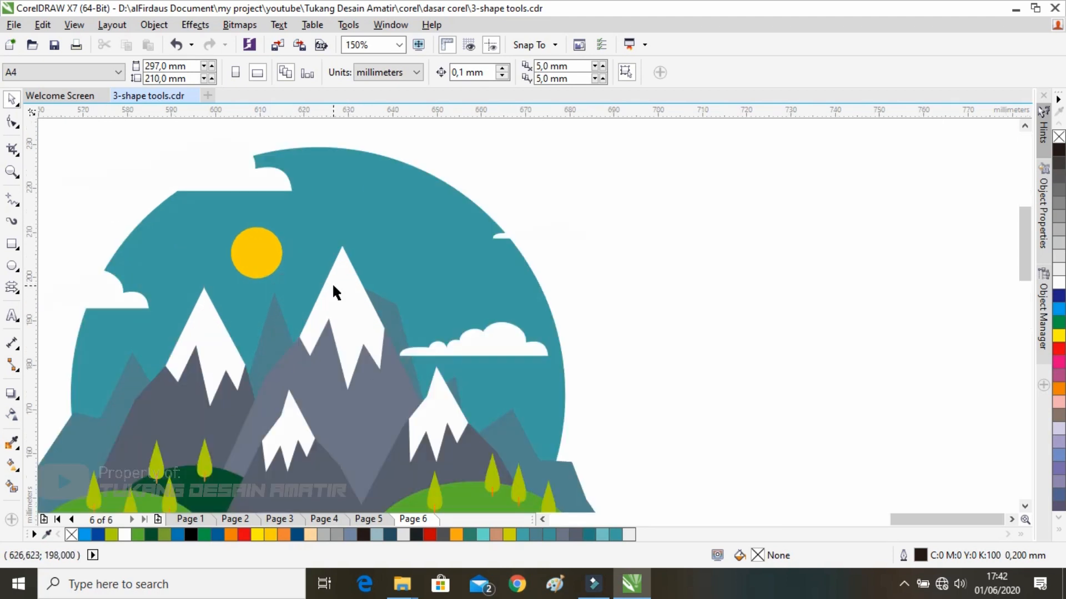
scroll(331, 282, "down", 2)
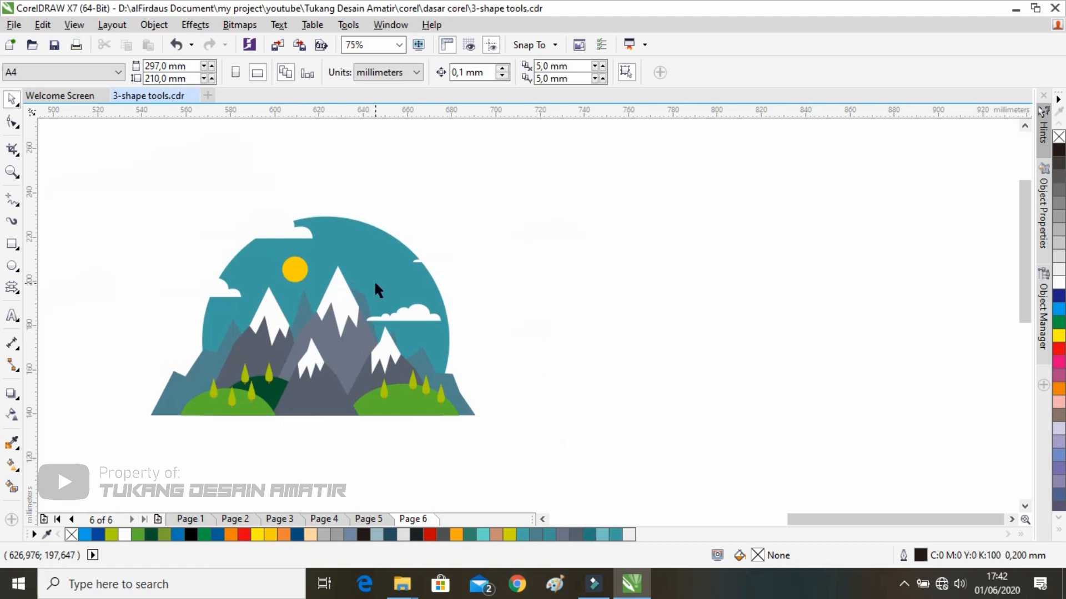
Draw a circle about 106 mm in diameter beside the illustration and move it over the sky circle.
left_click(12, 265)
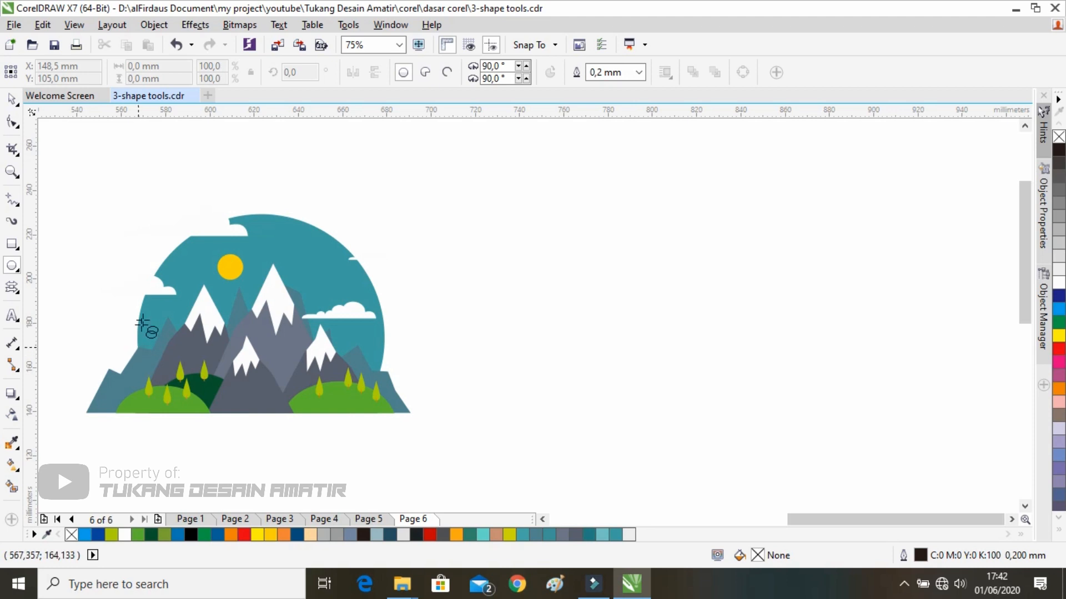
left_click_drag(469, 207, 682, 443)
left_click(12, 99)
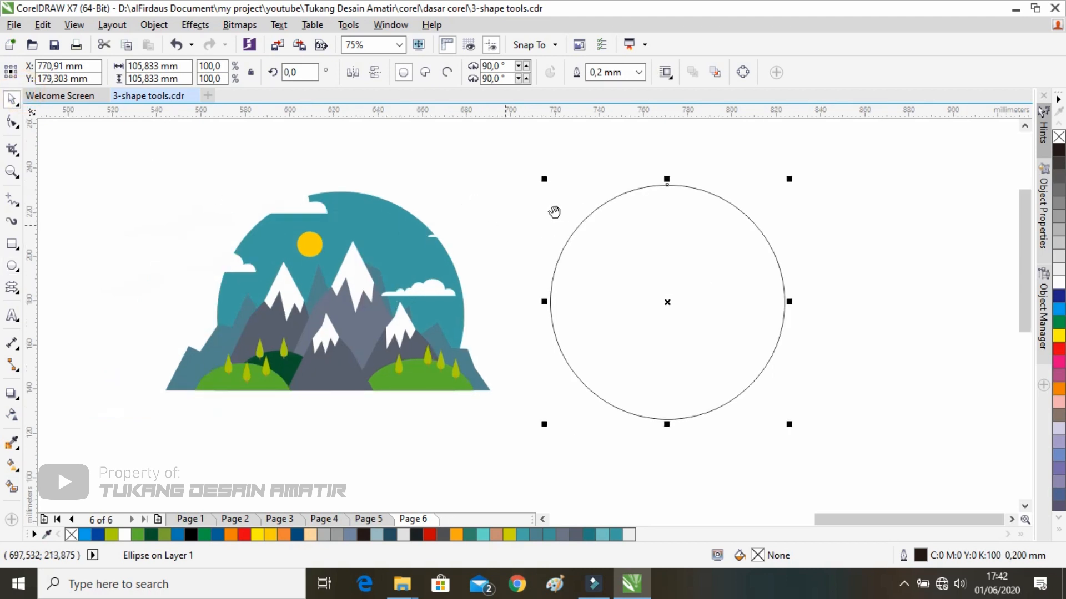
left_click(735, 210)
left_click_drag(505, 213, 401, 220)
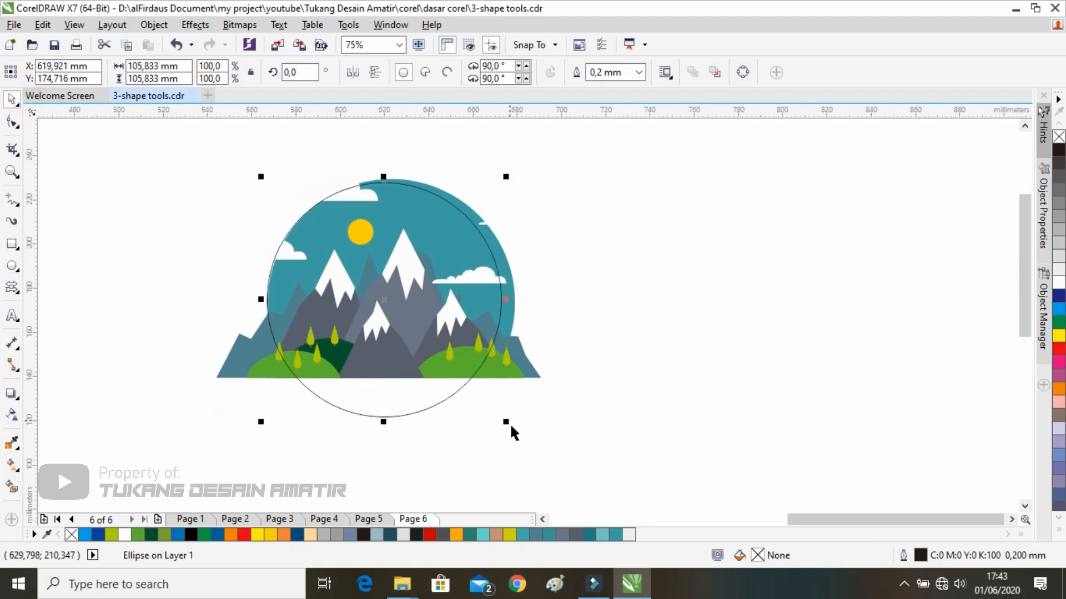
Enlarge the circle to about 112 mm in diameter and align it with the edge of the sky circle.
left_click_drag(508, 423, 520, 451)
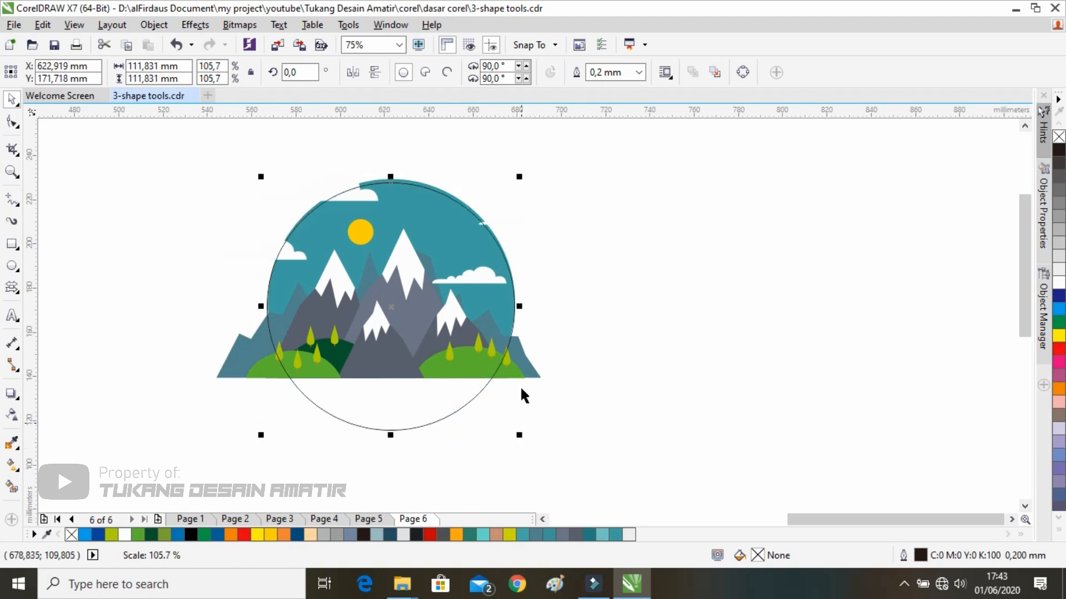
left_click_drag(441, 221, 441, 217)
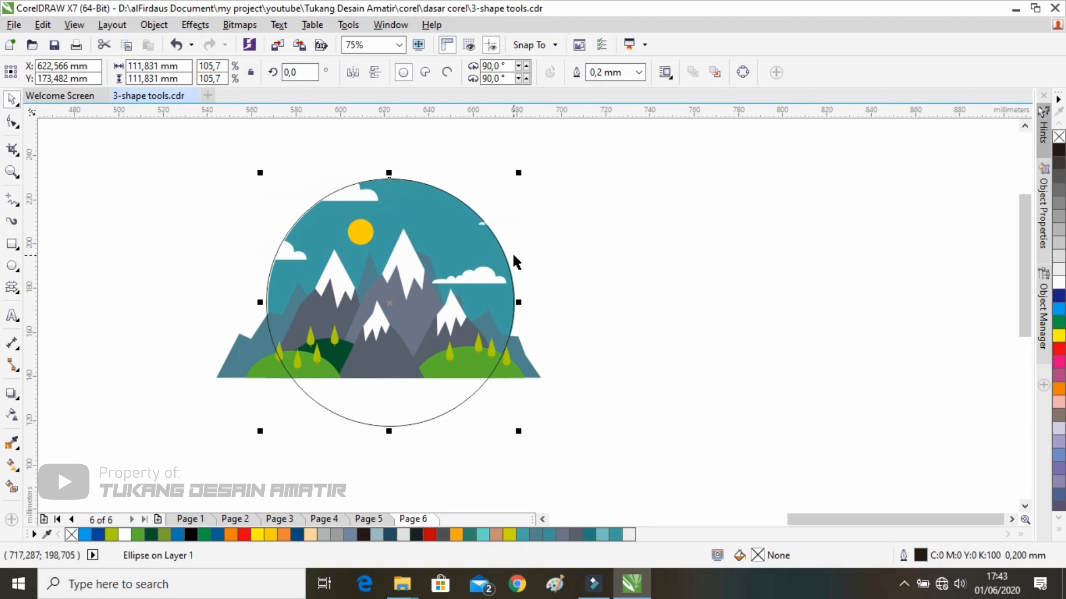
left_click_drag(513, 254, 403, 245)
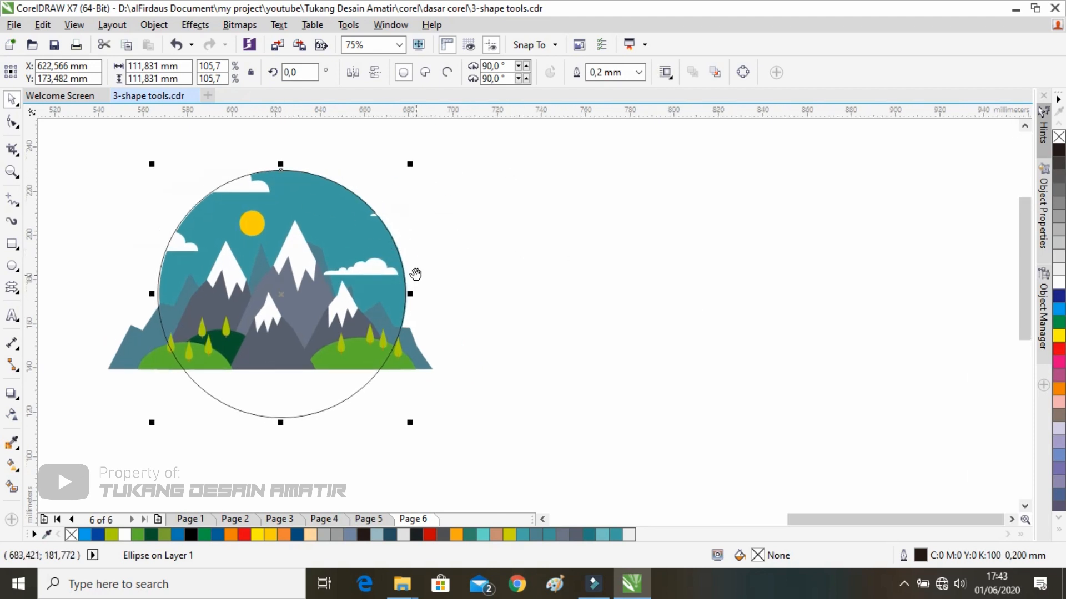
left_click_drag(414, 272, 353, 267)
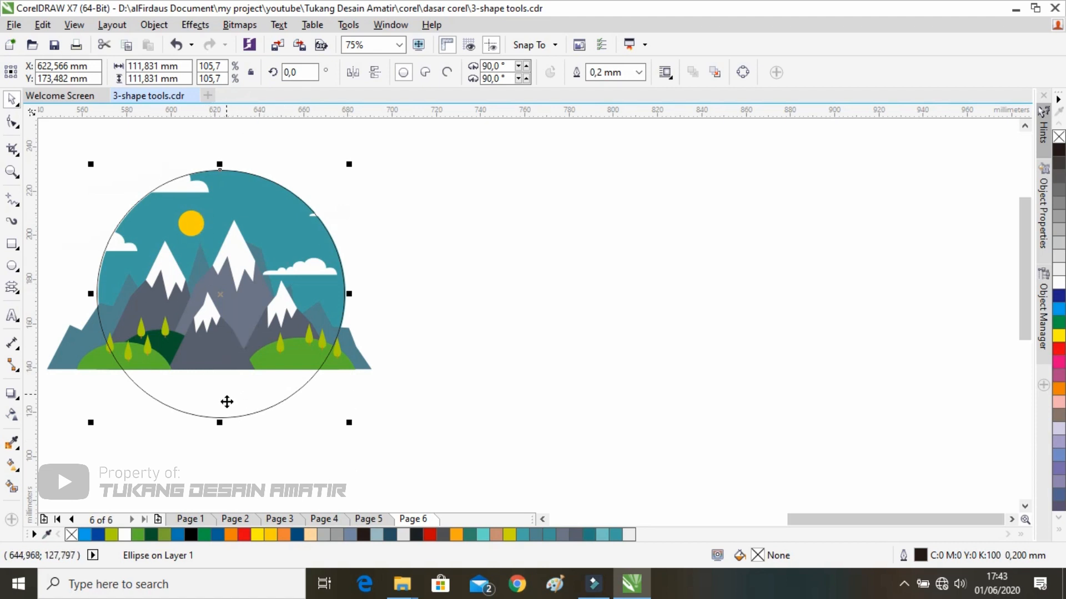
left_click_drag(85, 285, 158, 287)
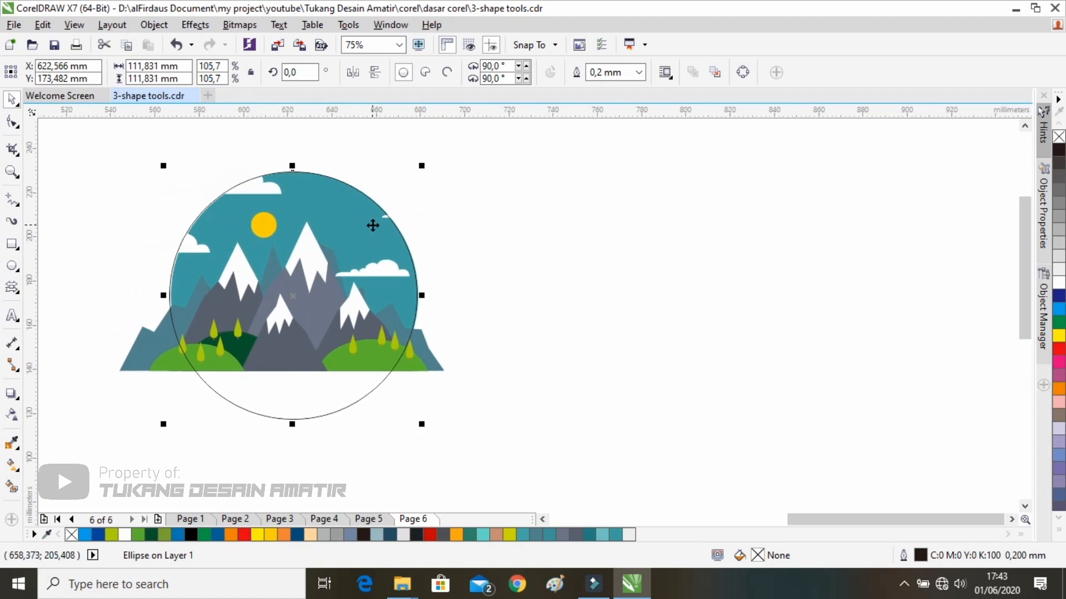
Move the circle clear of the illustration and lock all of the illustration's objects.
left_click_drag(371, 224, 666, 231)
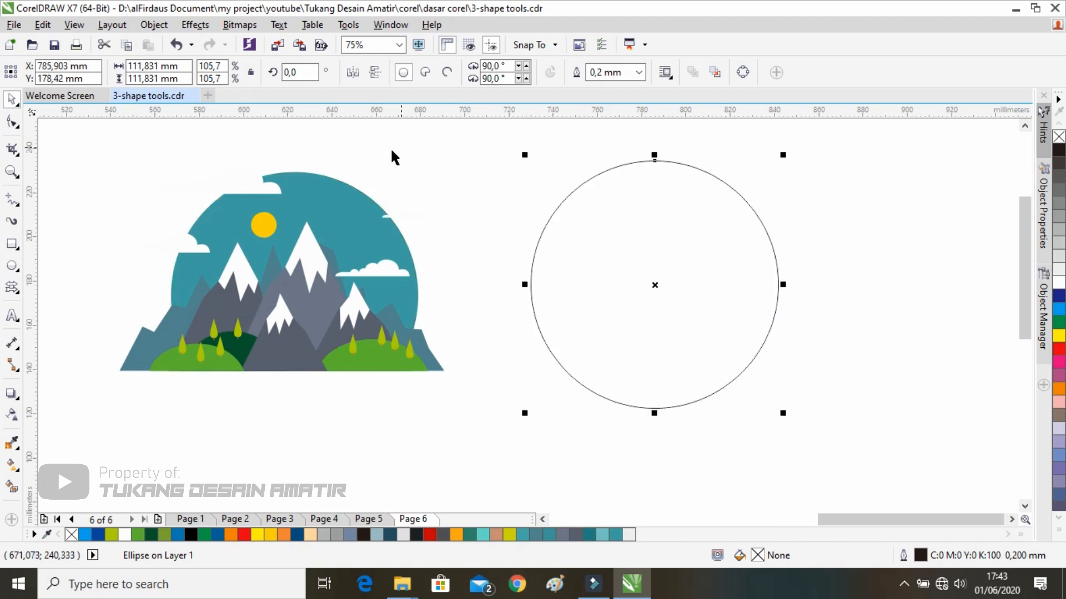
scroll(374, 296, "down", 1)
left_click_drag(435, 181, 197, 348)
left_click_drag(420, 203, 243, 362)
right_click(318, 294)
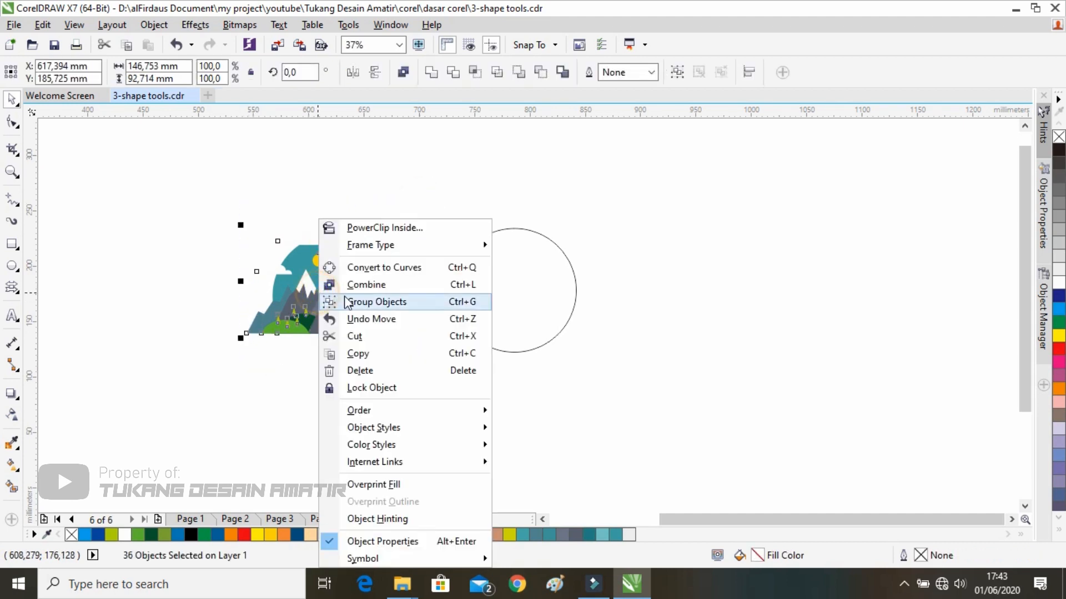
left_click(369, 387)
left_click(369, 387)
scroll(340, 274, "up", 2)
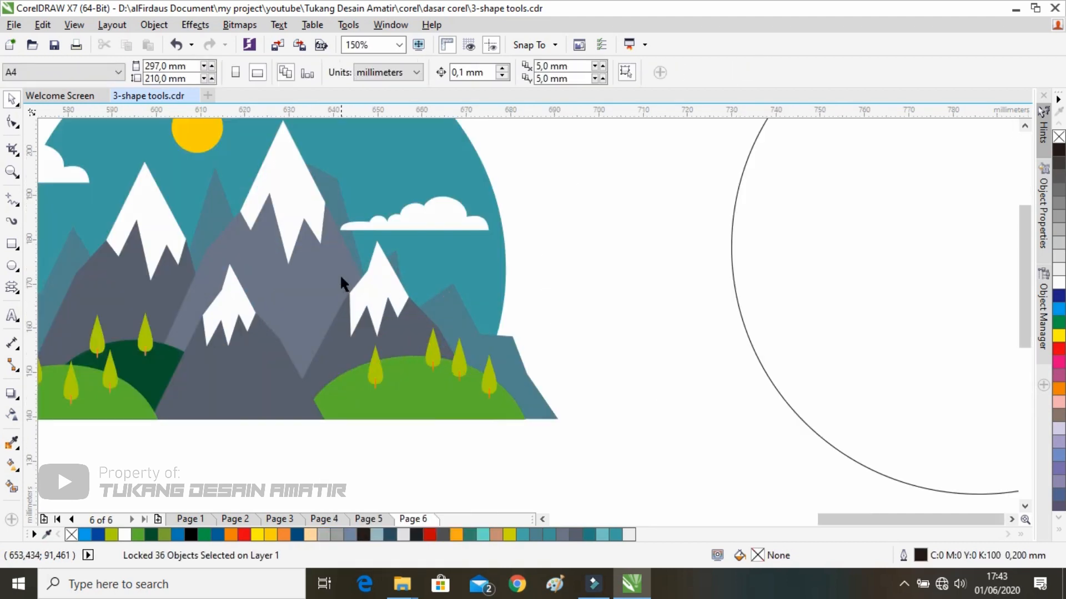
scroll(310, 272, "down", 1)
scroll(296, 263, "up", 1)
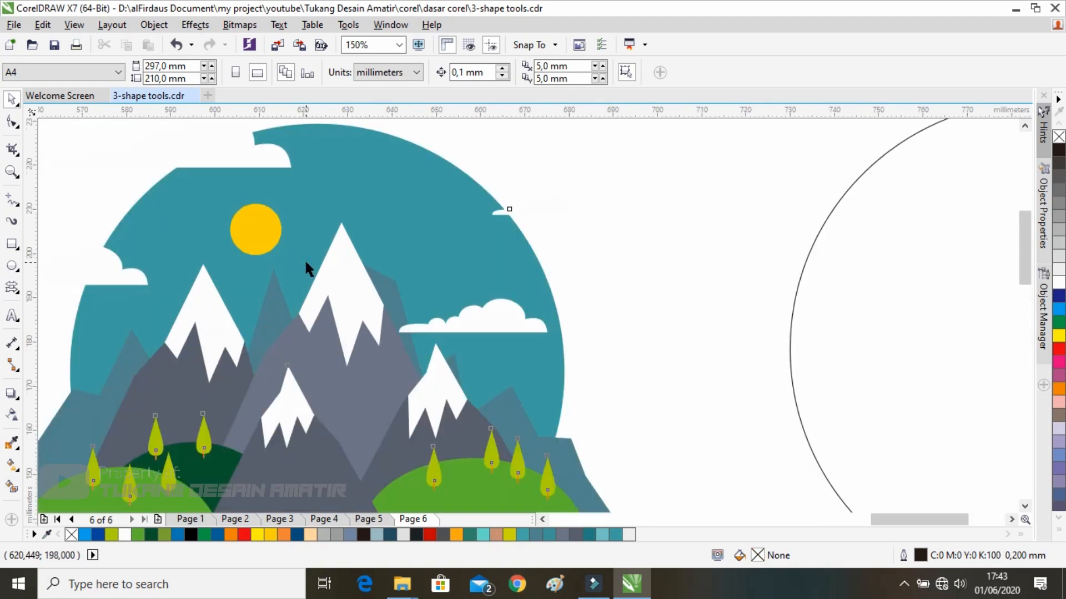
key("ctrl+z")
scroll(370, 257, "down", 1)
key("ctrl+shift+z")
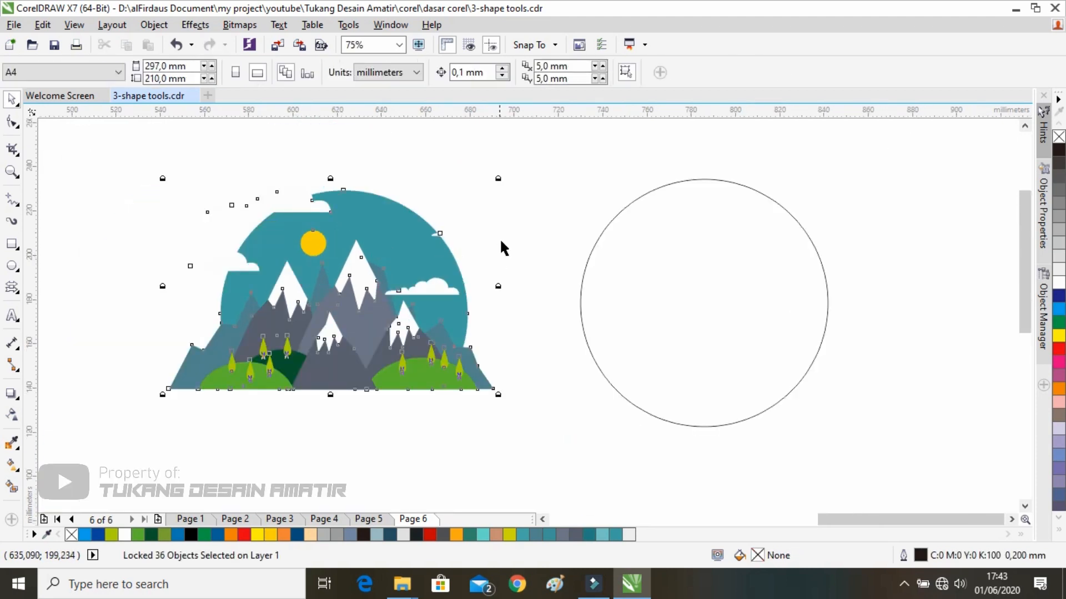
Move the circle outline back over the sky circle of the locked illustration and deselect it.
left_click_drag(618, 263, 258, 274)
left_click(513, 238)
scroll(263, 267, "up", 1)
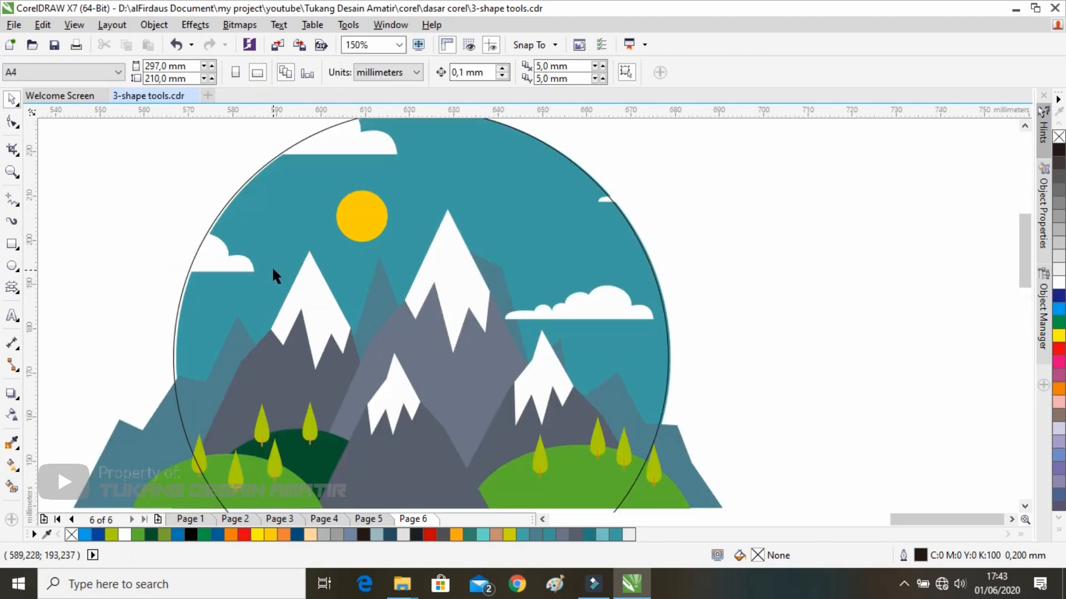
Draw a rectangle about 147 by 58 mm from the base of the mountain range and convert it to curves.
scroll(358, 217, "up", 1)
scroll(264, 275, "down", 1)
scroll(199, 388, "up", 1)
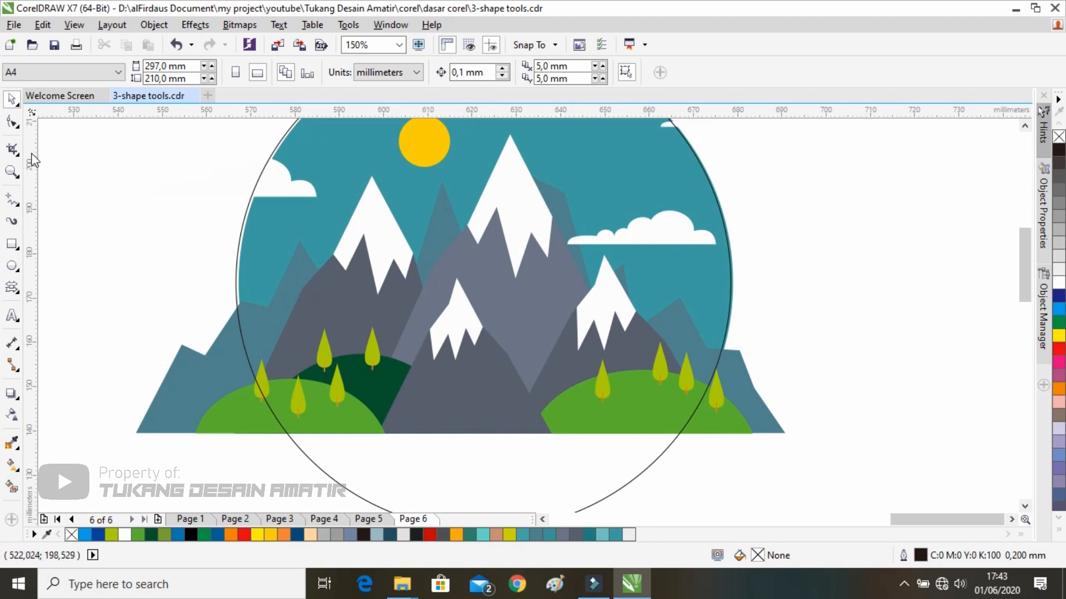
left_click(12, 245)
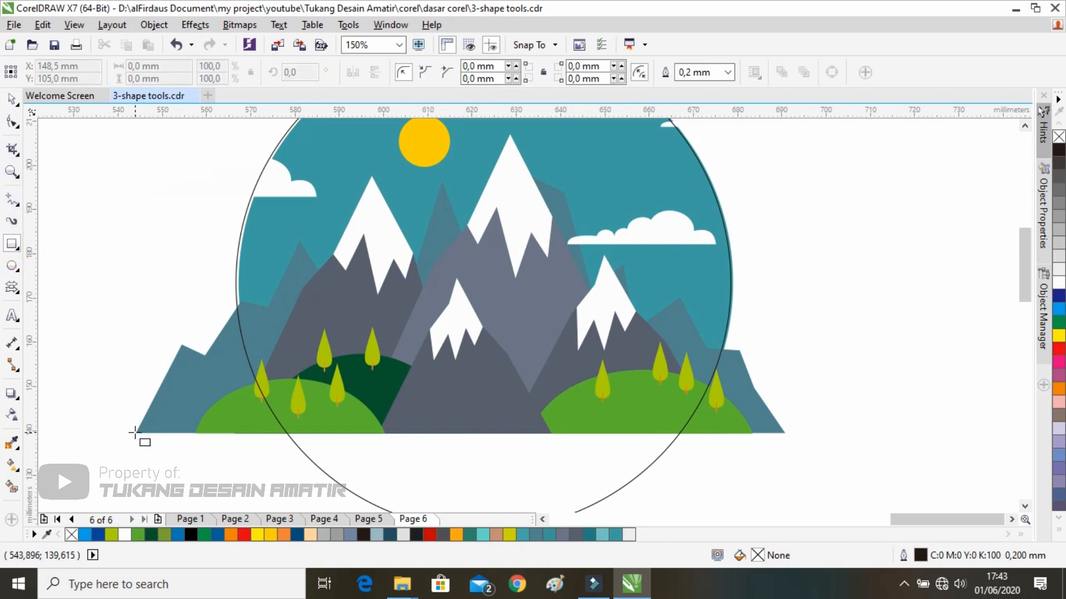
mouse_move(135, 433)
left_mouse_down()
mouse_move(476, 273)
mouse_move(693, 198)
mouse_move(781, 183)
mouse_move(780, 160)
mouse_move(779, 172)
left_mouse_up()
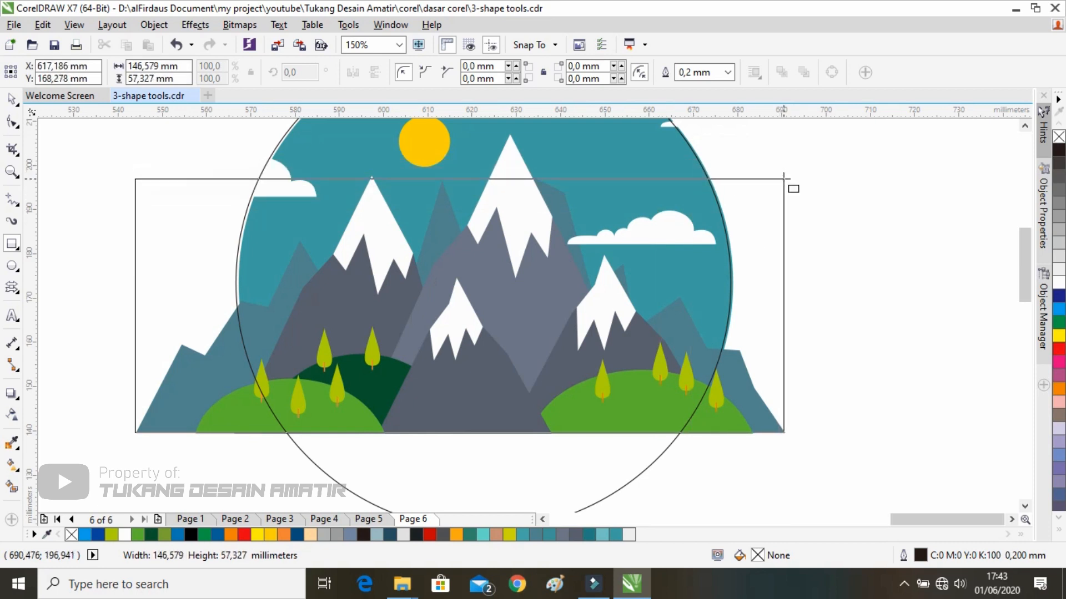
left_click_drag(784, 178, 784, 175)
right_click(769, 206)
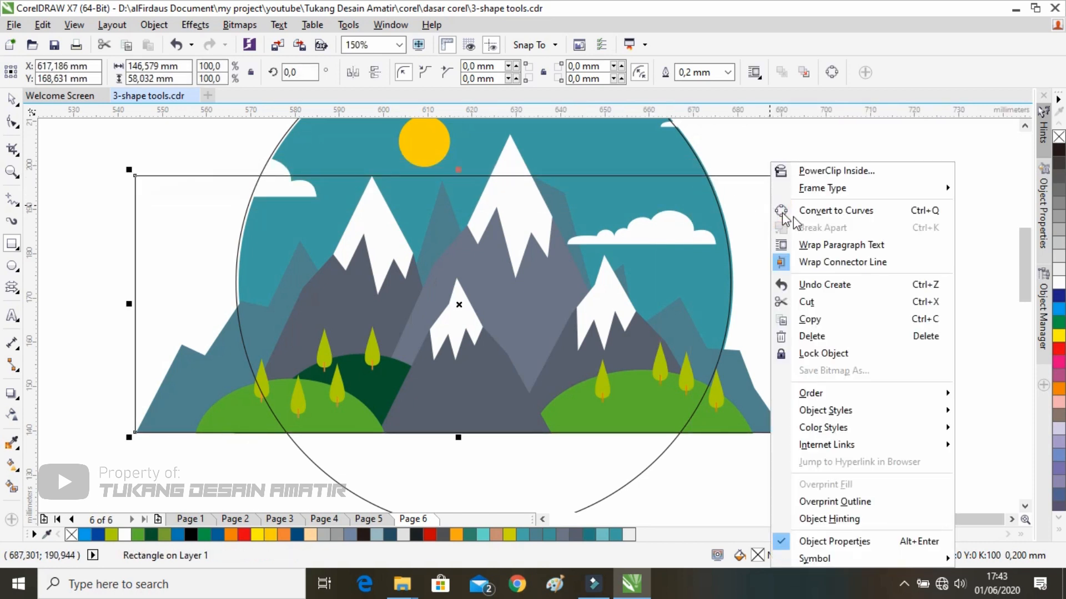
left_click(796, 214)
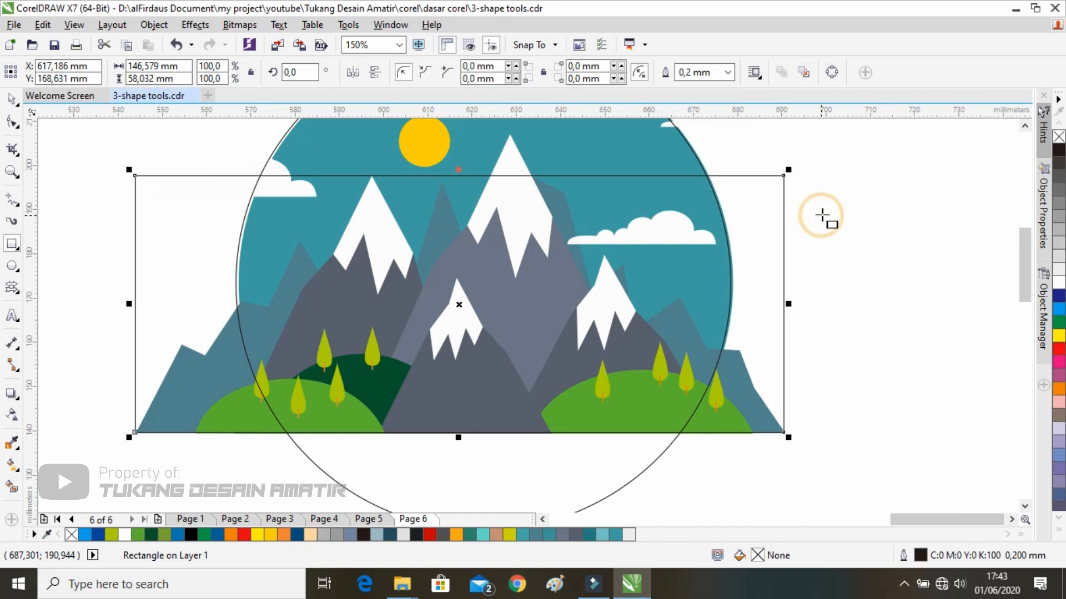
Reshape the rectangle's left side with added nodes to follow the back range's left slope up to its first pointed peak.
left_click(10, 122)
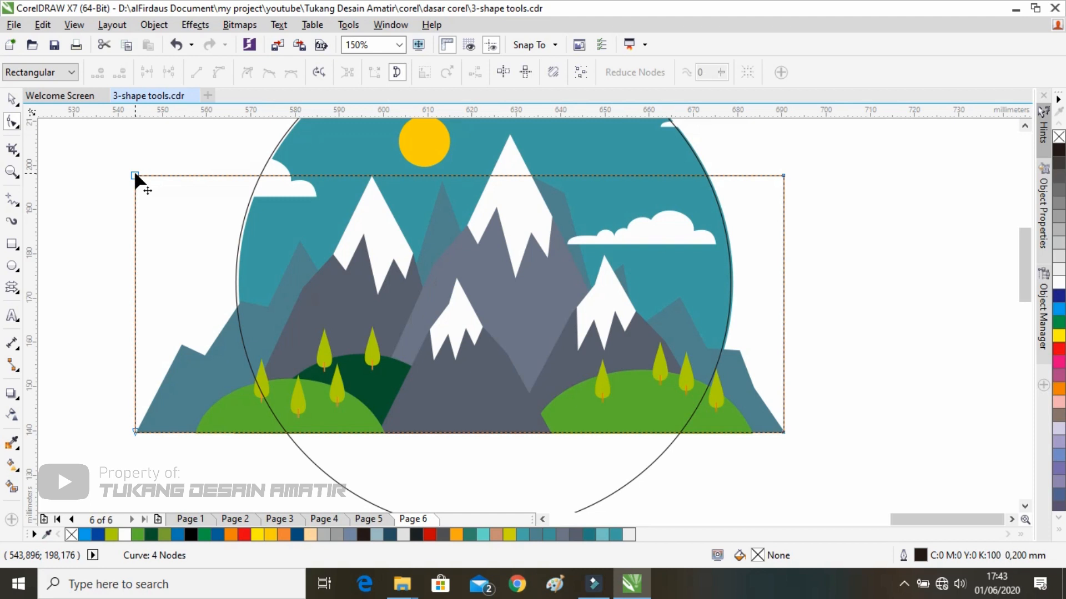
left_click_drag(134, 176, 299, 238)
double_click(204, 334)
double_click(251, 338)
double_click(261, 297)
double_click(299, 295)
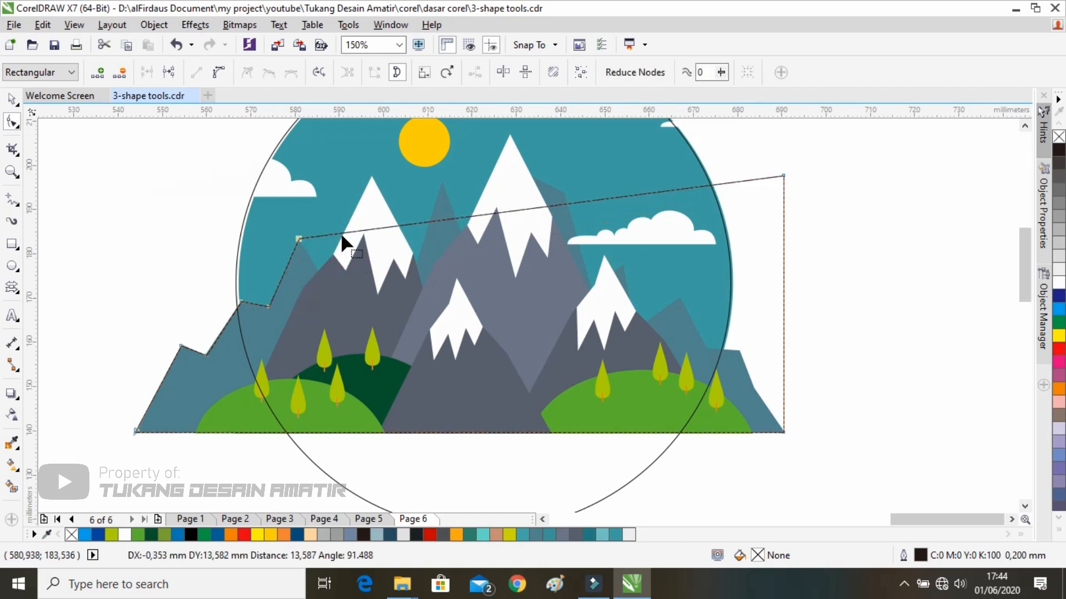
Add nodes to shape the valley behind the left snowy mountain, the next back peak and the dip behind the tallest mountain.
left_click(340, 232)
left_click(330, 239)
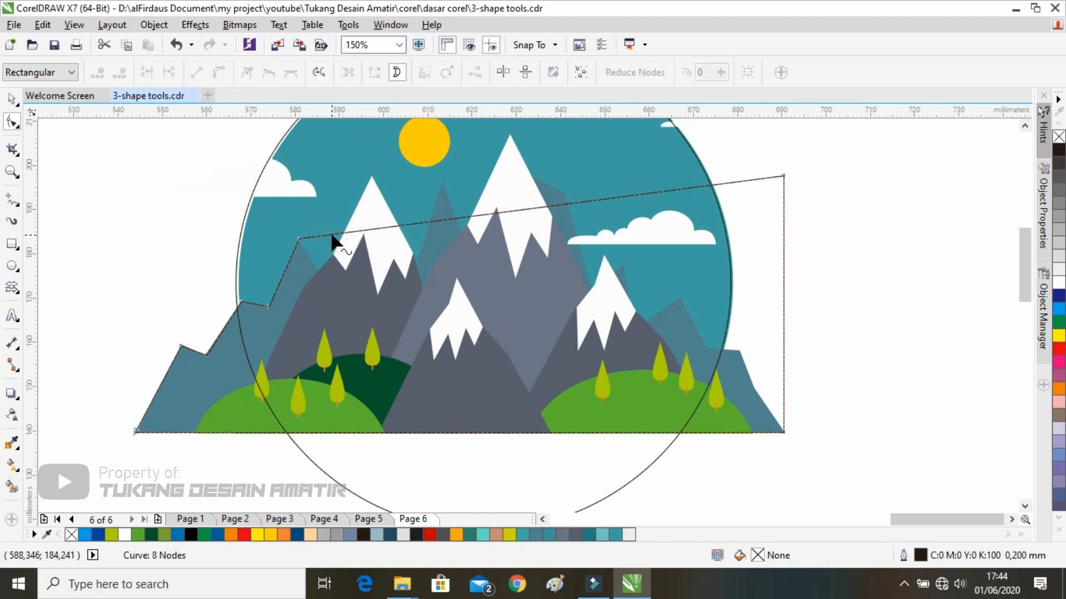
double_click(333, 237)
left_click_drag(333, 237, 357, 347)
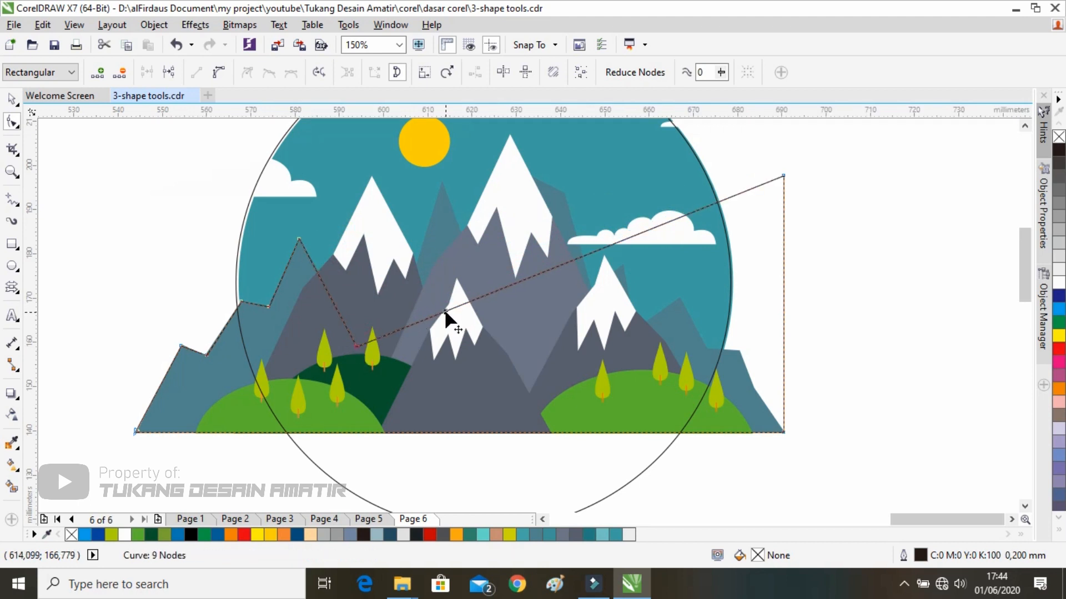
double_click(446, 312)
mouse_move(445, 312)
left_mouse_down()
mouse_move(418, 273)
mouse_move(438, 179)
mouse_move(477, 266)
left_mouse_up()
left_click(499, 180)
double_click(499, 180)
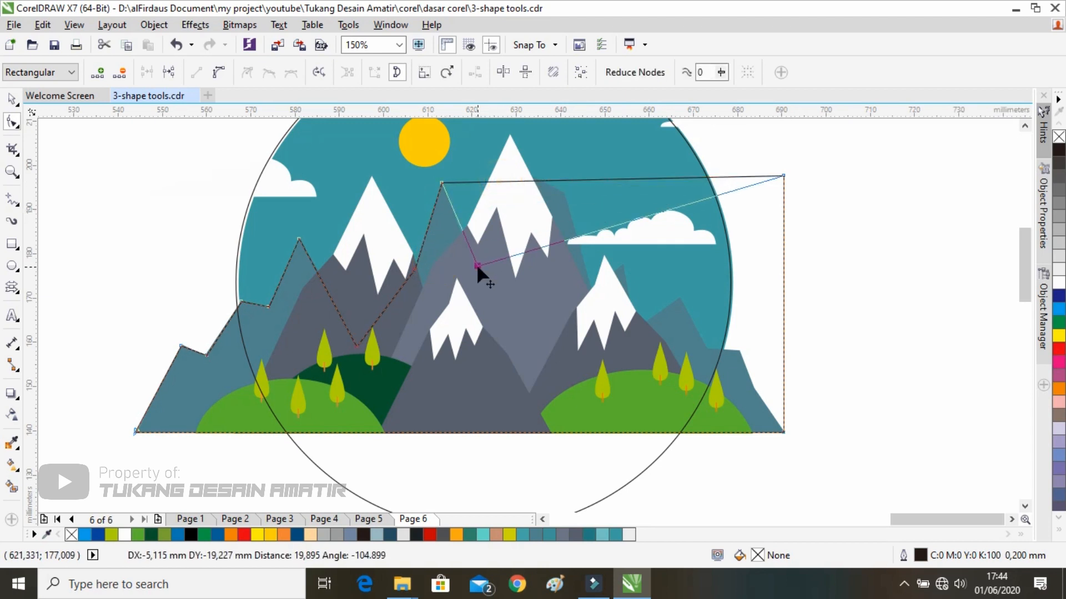
Trace the back peak behind the tallest mountain, its descent and the small peak behind the right snowy mountain with added nodes.
left_click(555, 242)
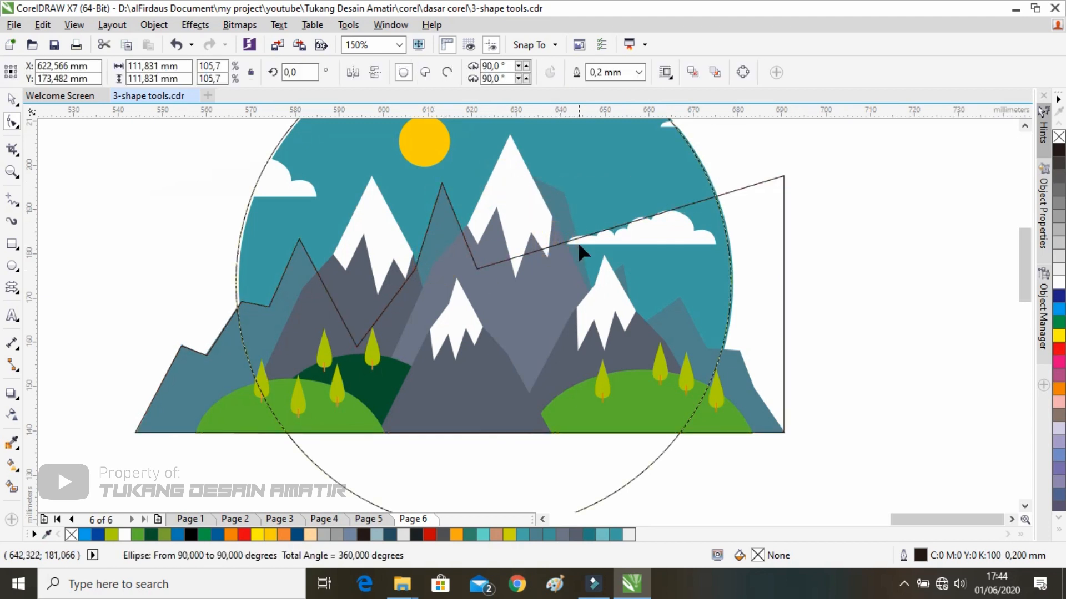
left_click(567, 242)
double_click(565, 241)
left_click_drag(565, 241, 623, 265)
double_click(569, 169)
double_click(594, 190)
double_click(632, 287)
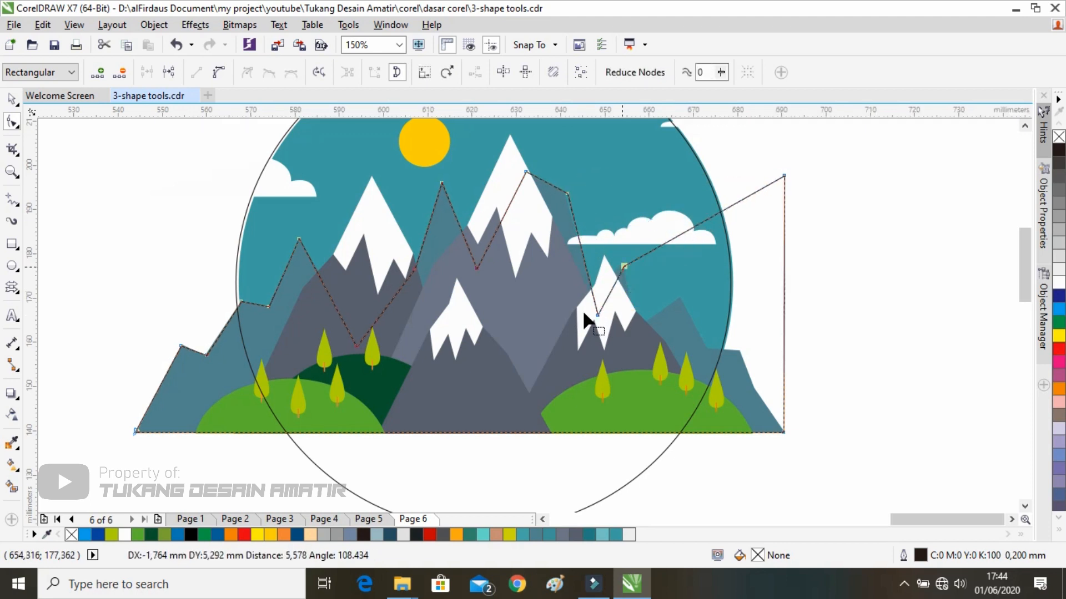
left_click_drag(592, 305, 590, 293)
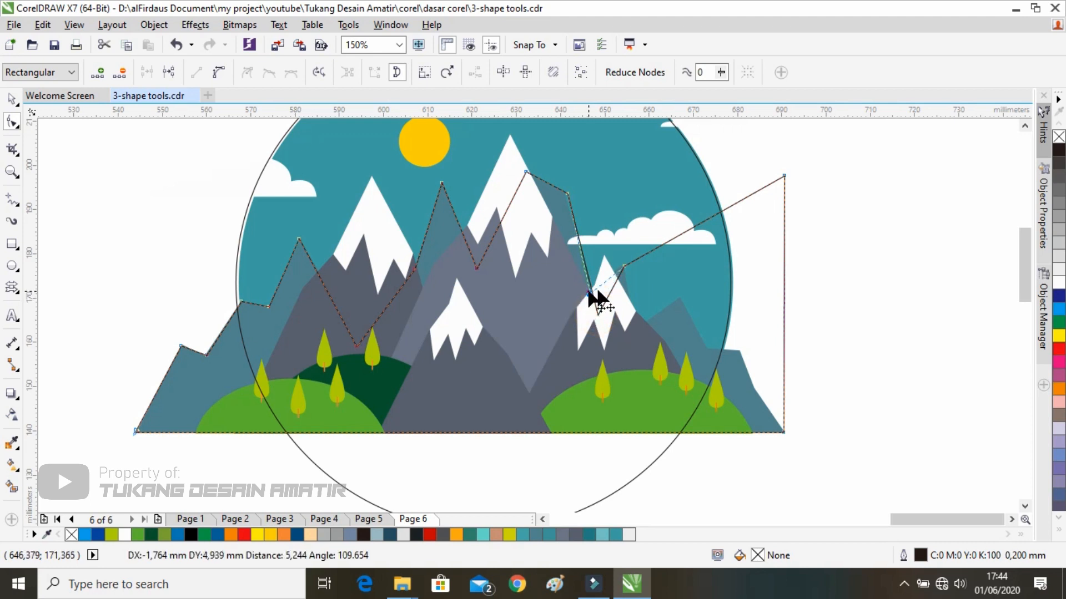
Add nodes to shape the dip behind the right snowy mountain and trace the back range's rightmost peak down to the ledge.
left_click(648, 251)
left_click_drag(647, 247, 631, 333)
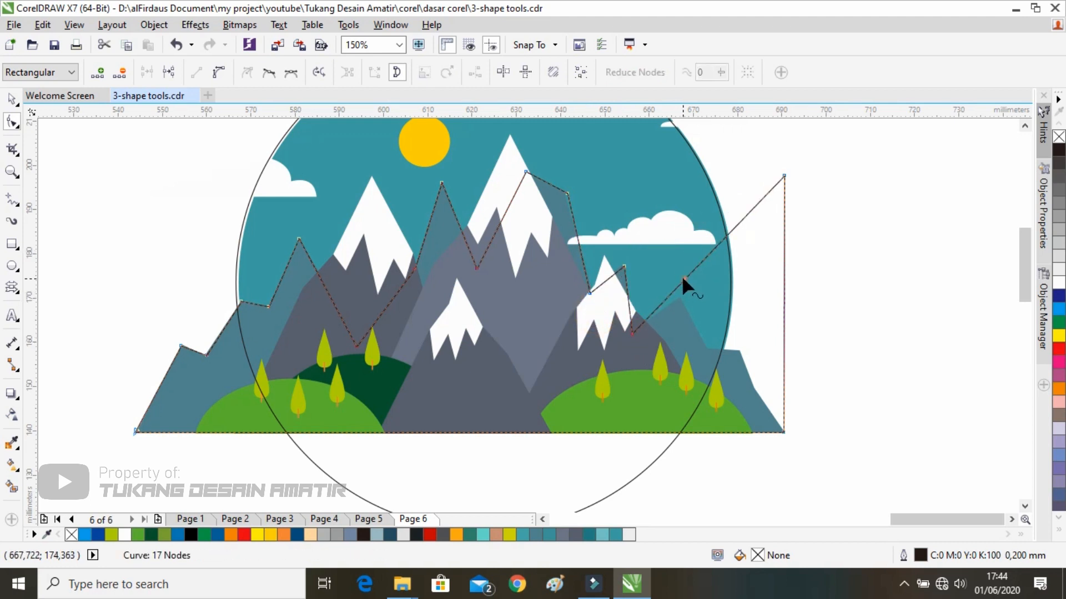
left_click_drag(682, 276, 676, 298)
left_click(688, 280)
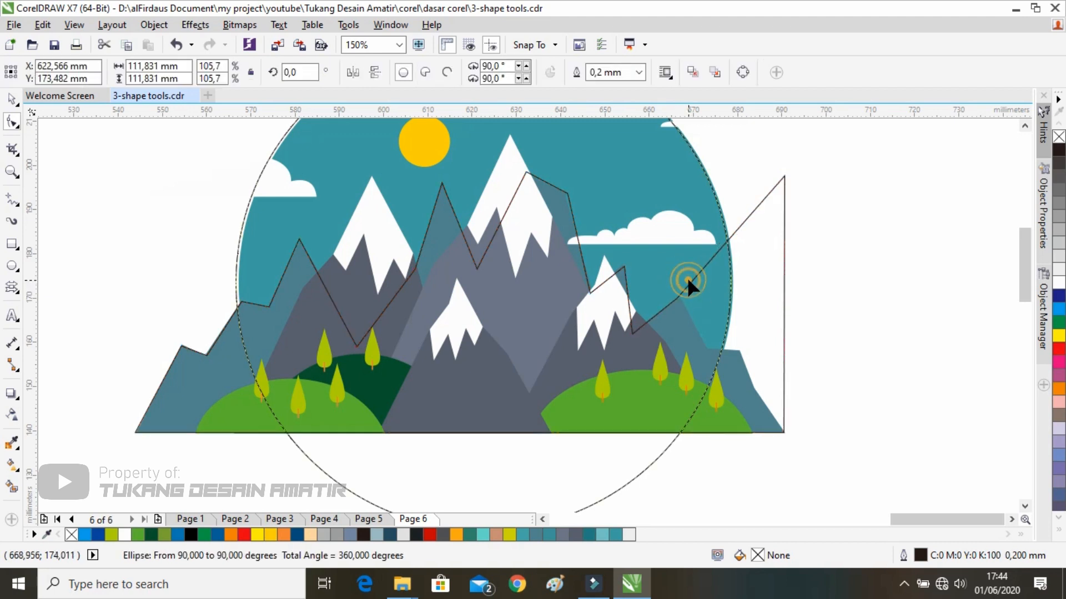
left_click(692, 280)
double_click(692, 281)
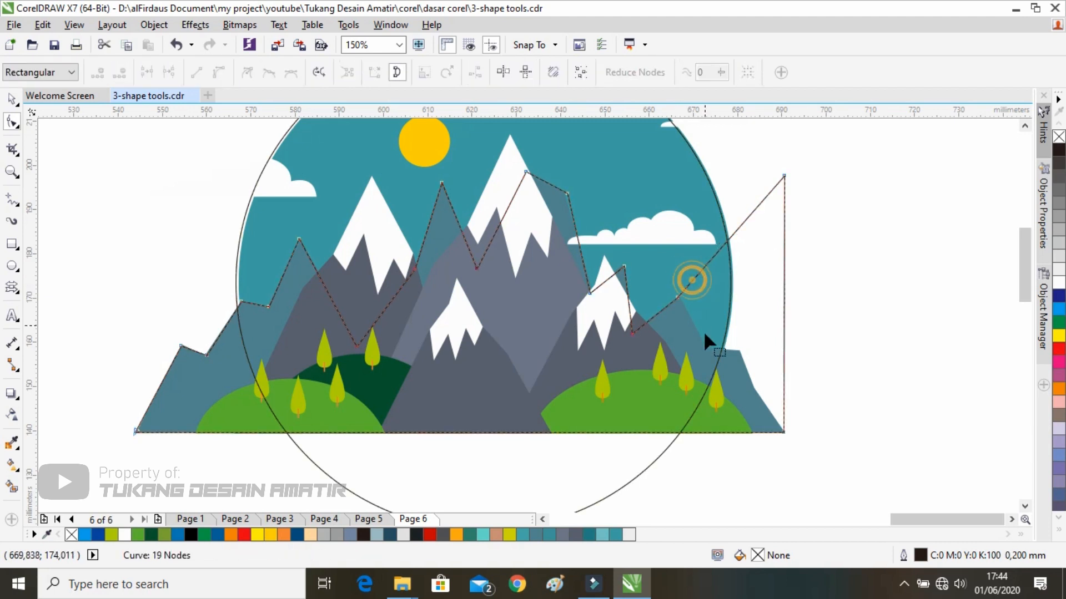
double_click(694, 272)
left_click_drag(694, 272, 707, 349)
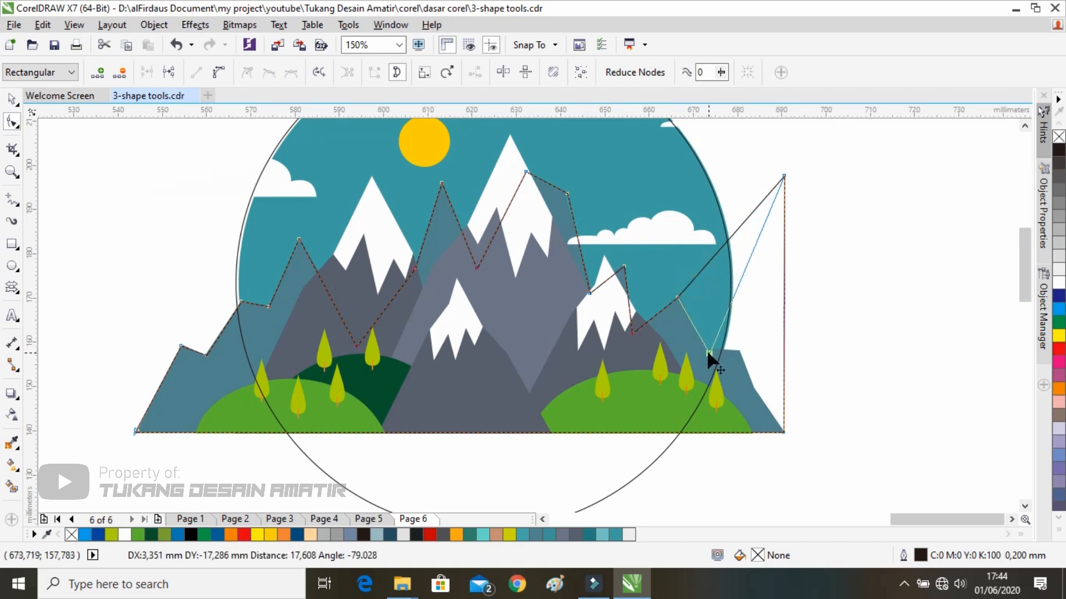
left_click(679, 298)
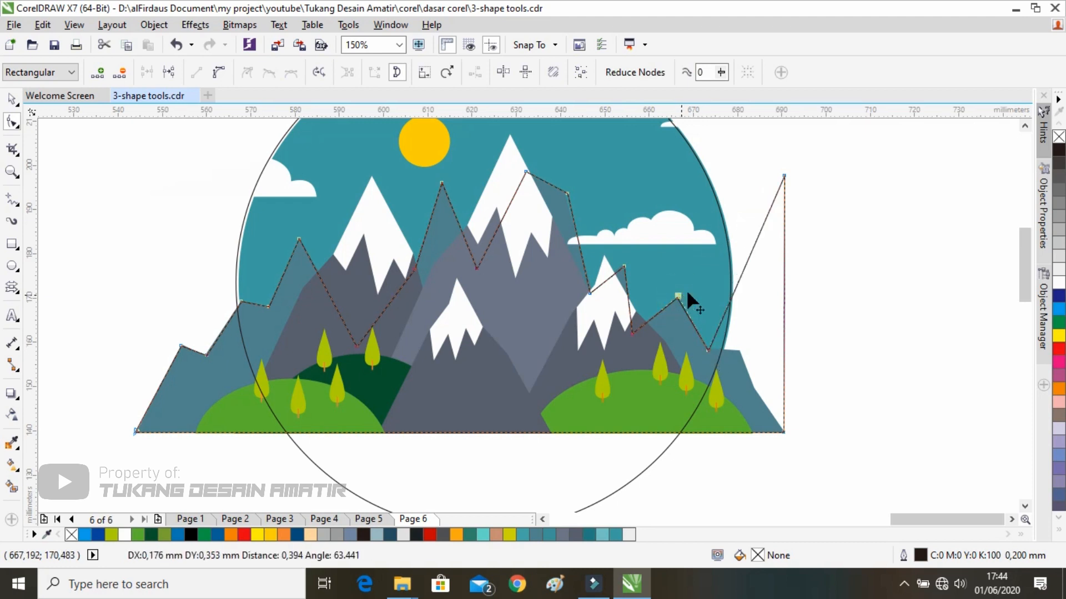
Fit the outline to the flat ledge and outer right slope of the back range, then leave node editing.
double_click(737, 283)
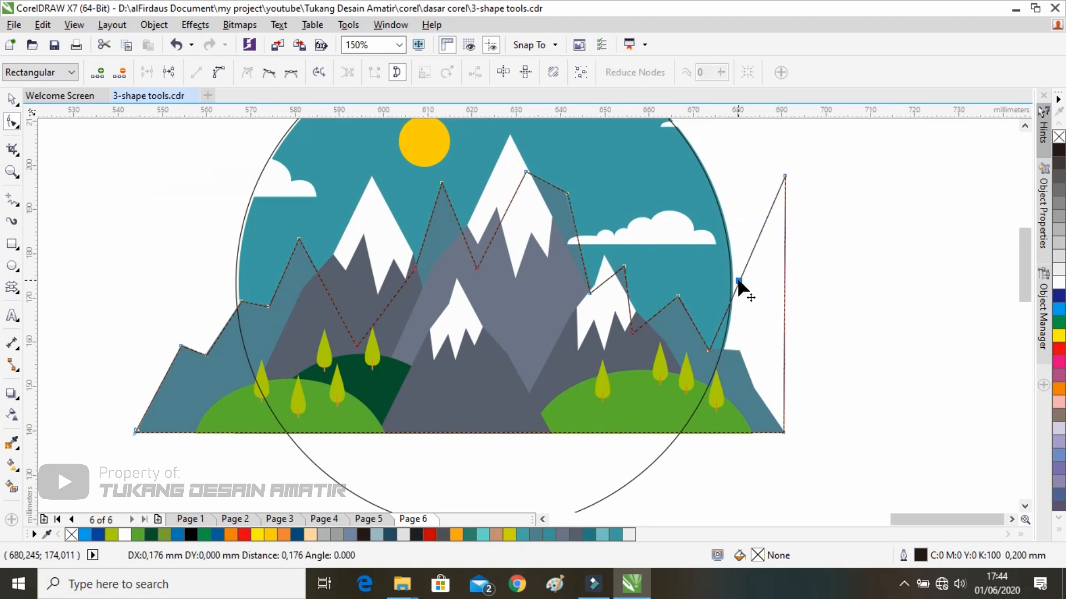
left_click_drag(737, 283, 717, 350)
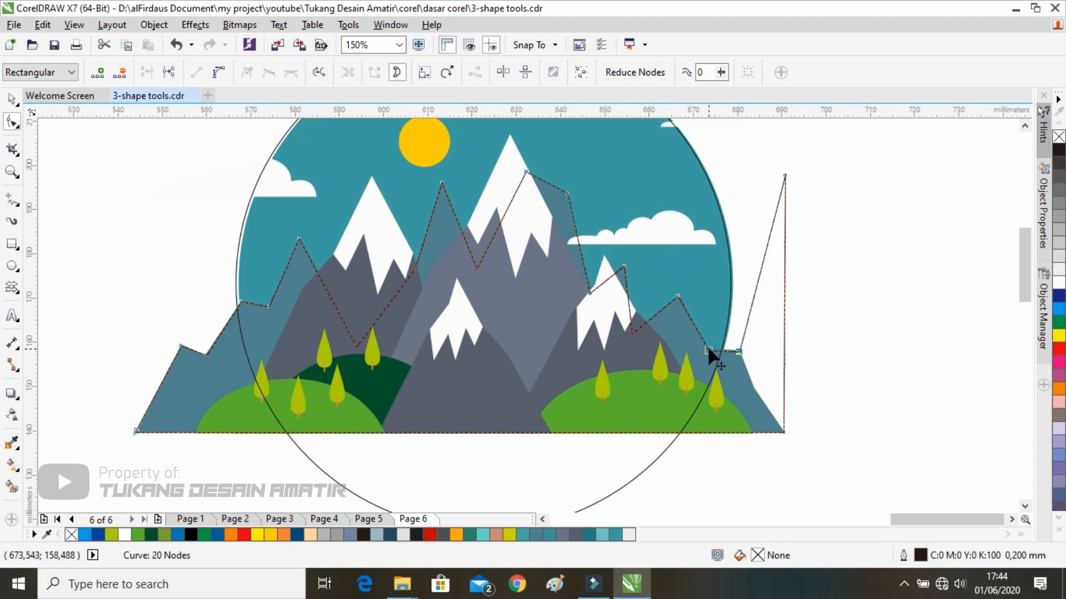
left_click(708, 349)
left_click_drag(784, 176, 754, 387)
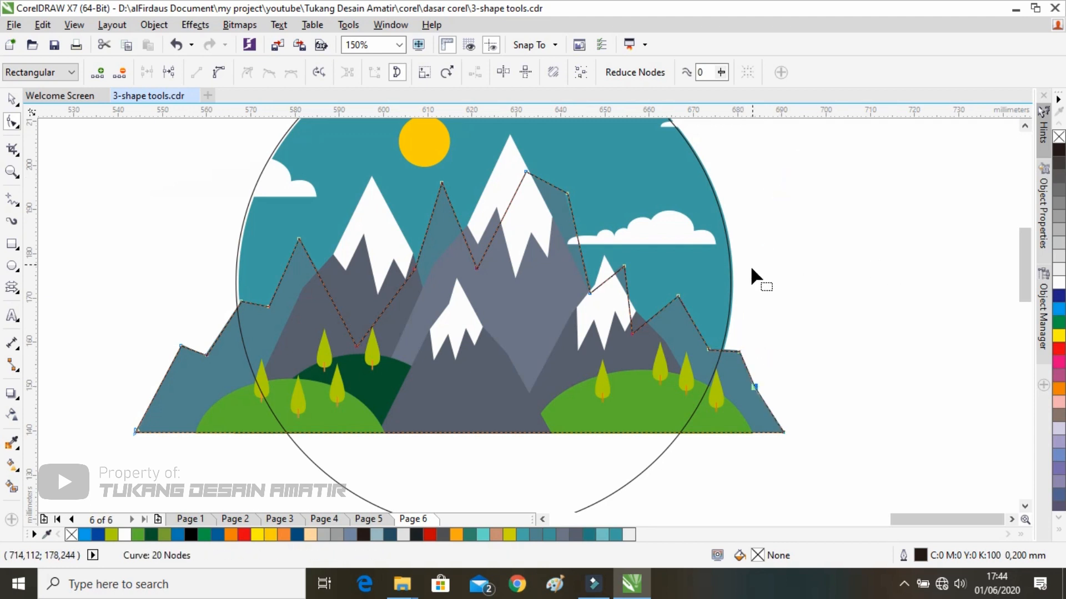
left_click(13, 100)
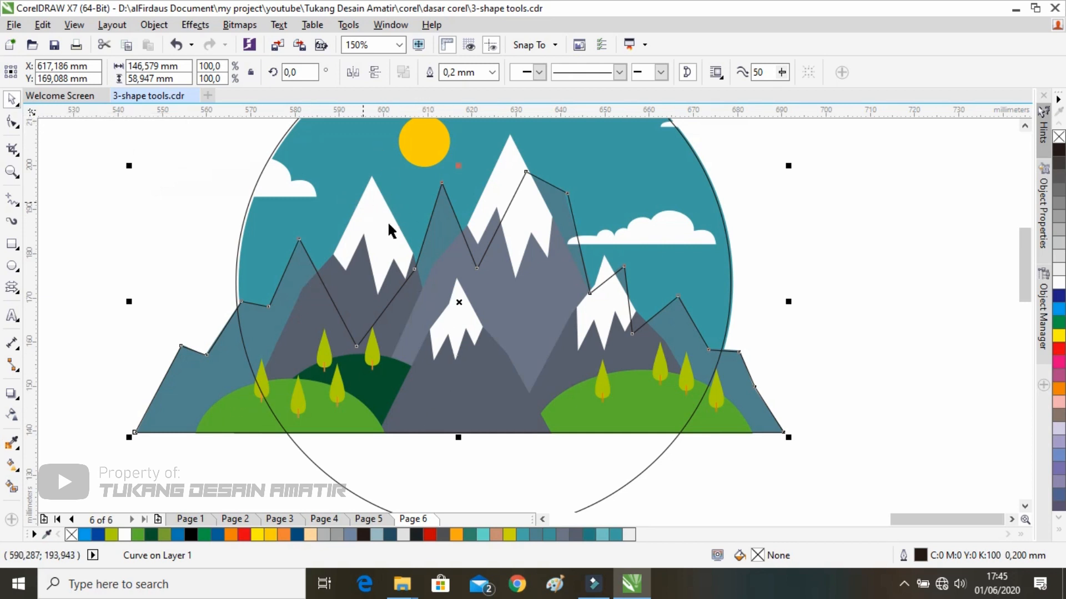
Draw a three-sided polygon about 52 by 58 mm over the left snowy mountain and flip it vertically.
scroll(388, 225, "up", 2)
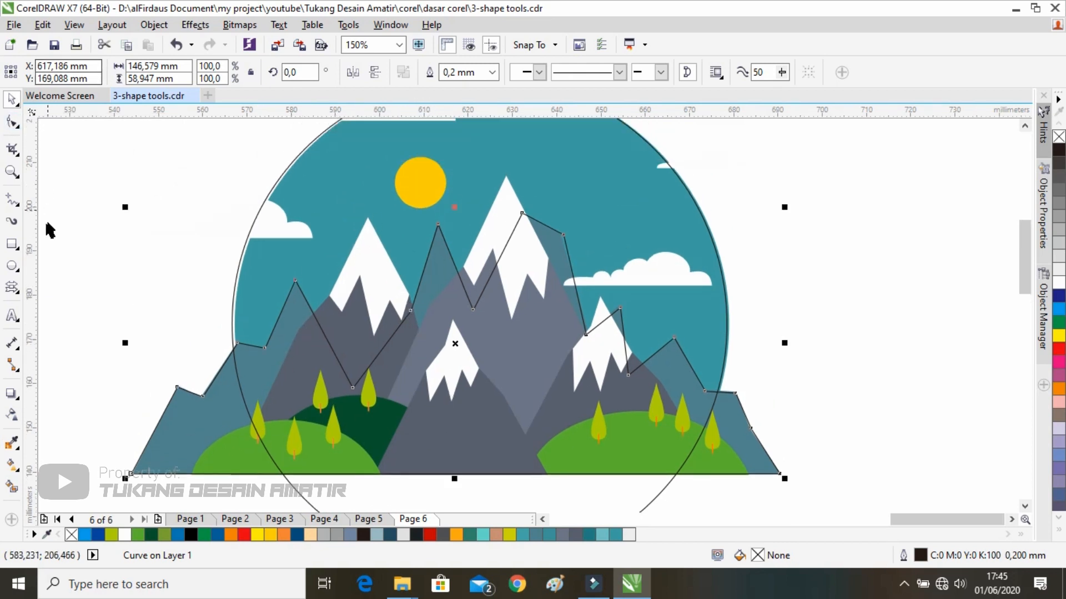
left_click(14, 291)
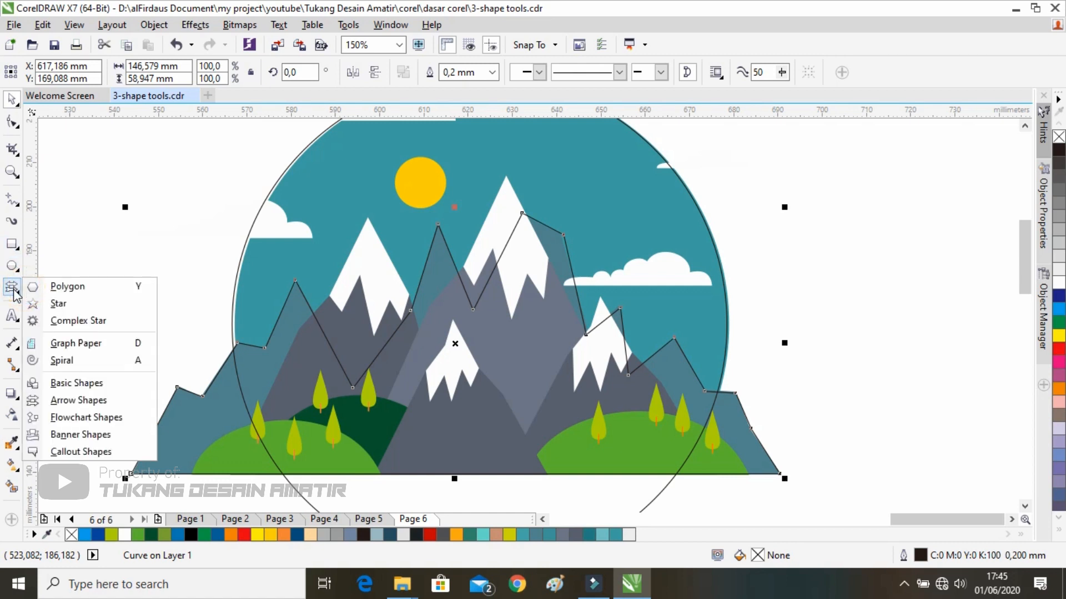
left_click(58, 286)
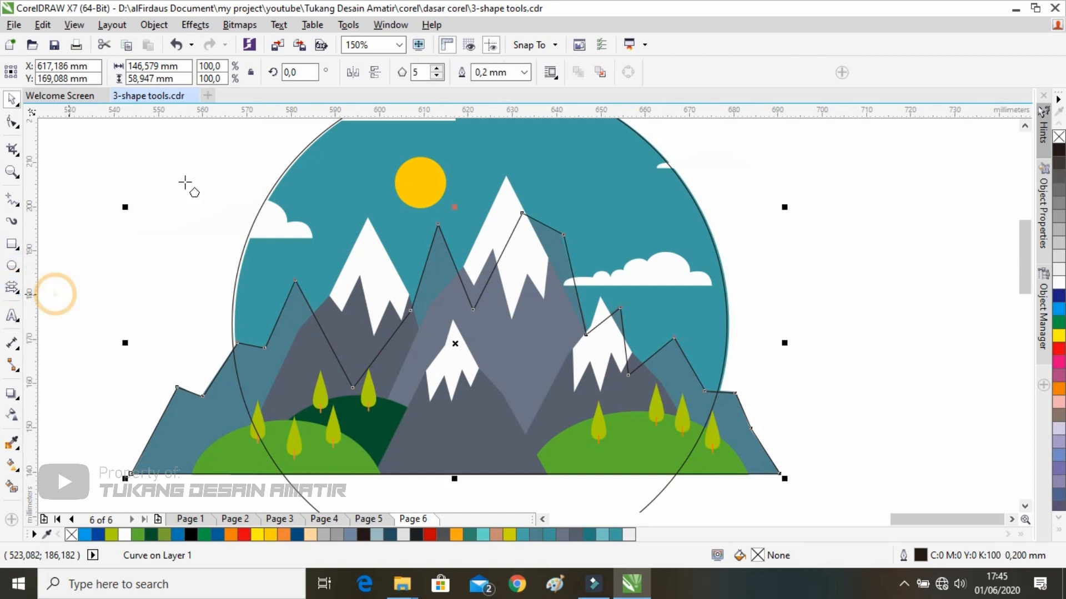
left_click(438, 76)
left_click(438, 76)
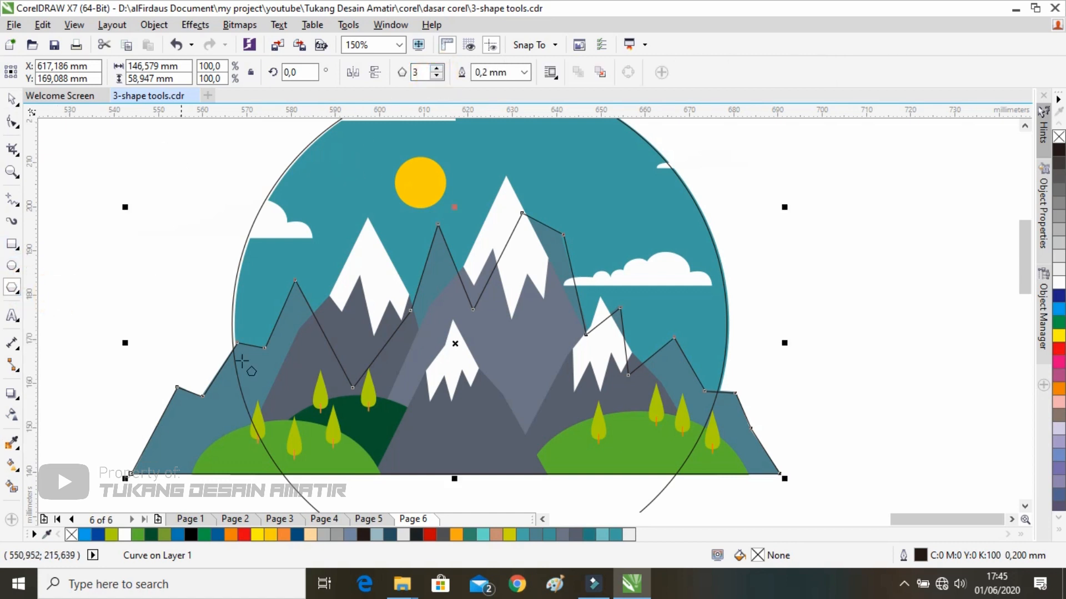
mouse_move(248, 476)
left_mouse_down()
mouse_move(466, 159)
mouse_move(507, 132)
mouse_move(488, 210)
left_mouse_up()
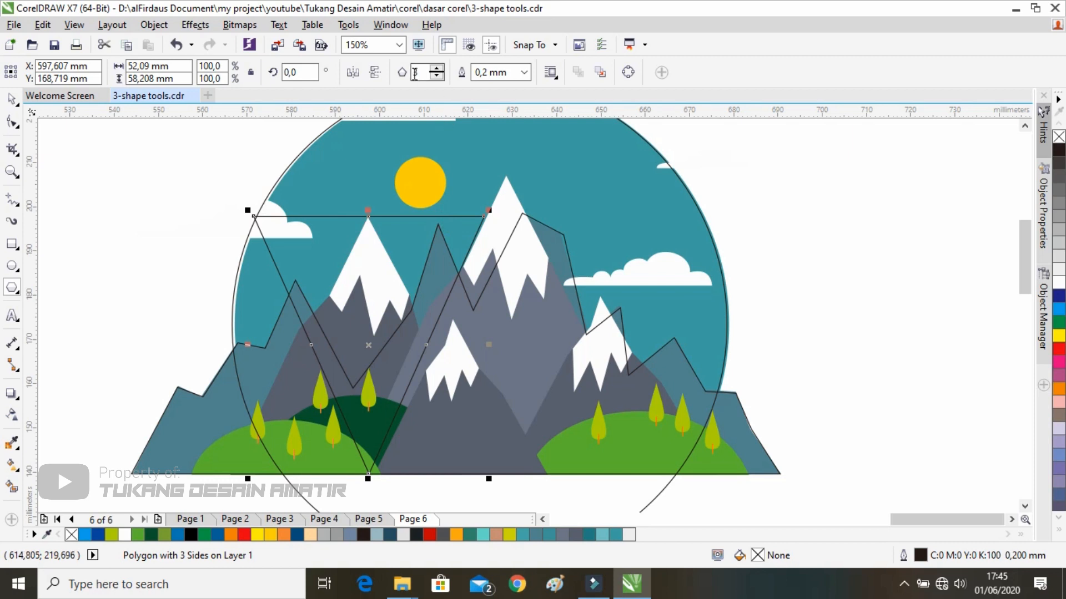
left_click(378, 75)
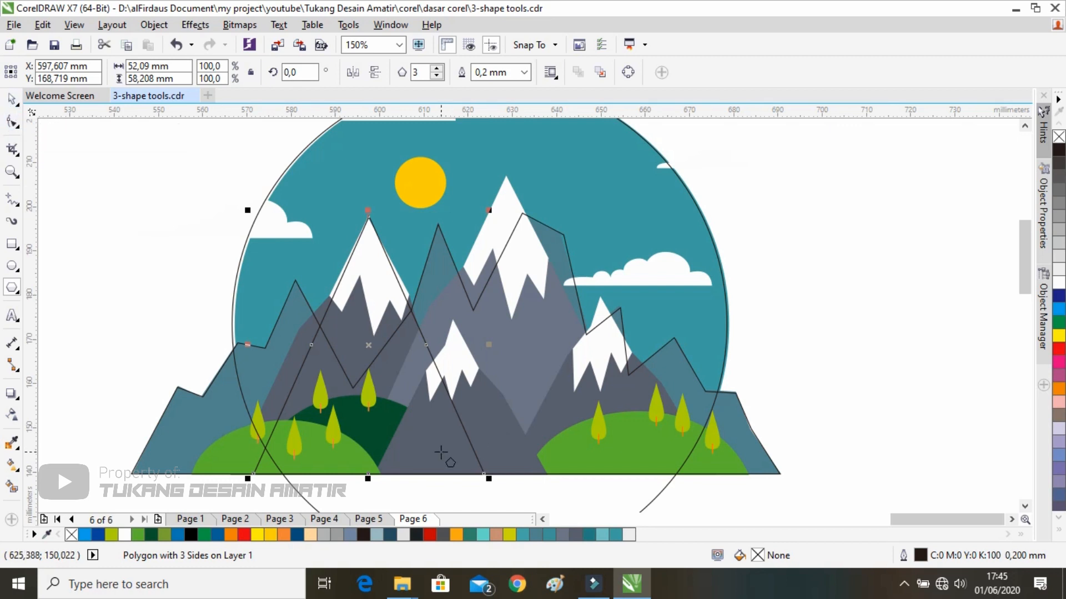
Widen the triangle to about 62 mm so its apex and sides match the left snowy mountain.
left_click(14, 100)
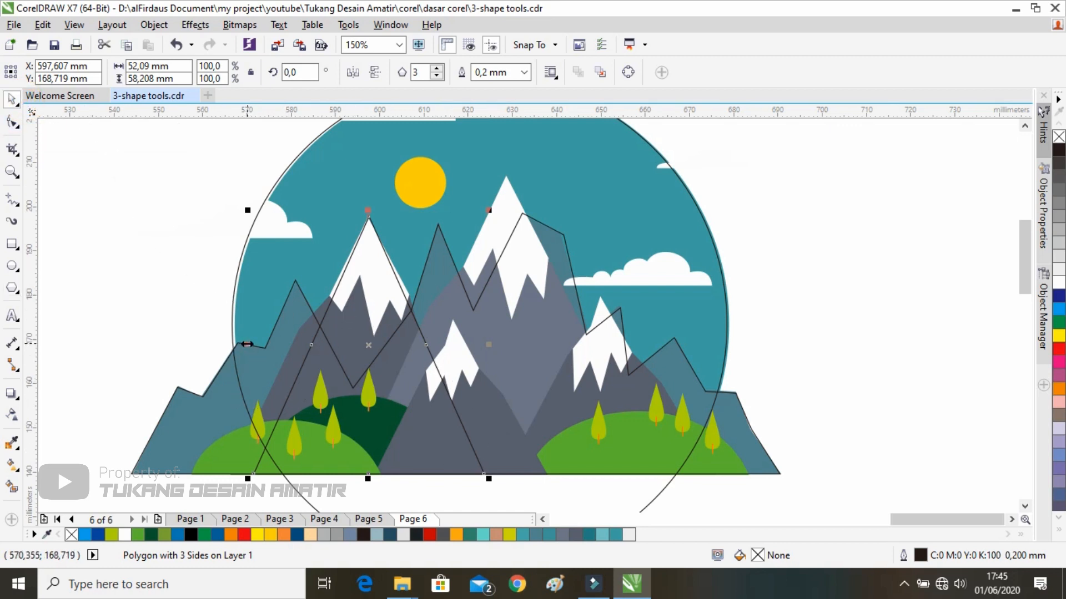
left_click_drag(248, 344, 222, 344)
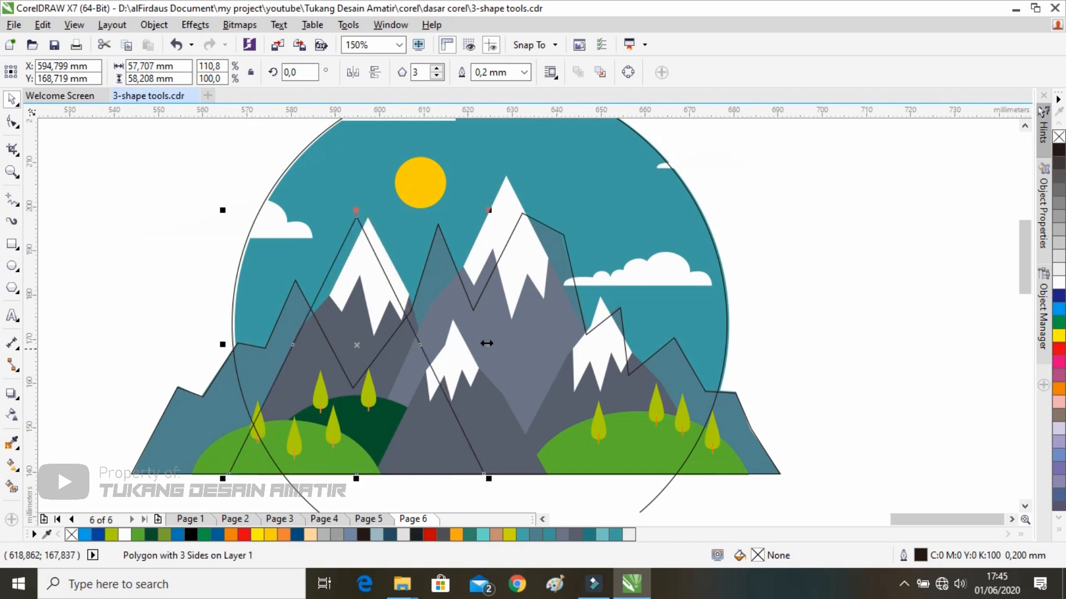
left_click_drag(490, 346, 509, 345)
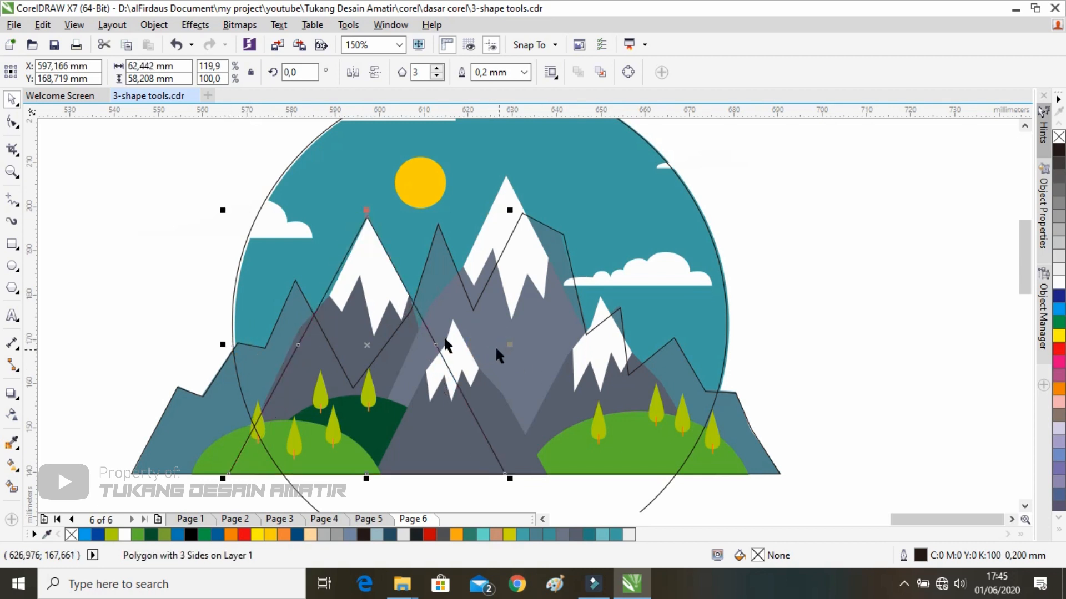
Convert the triangle to curves and reshape its left and right sides to follow the left snowy mountain's slopes.
right_click(366, 283)
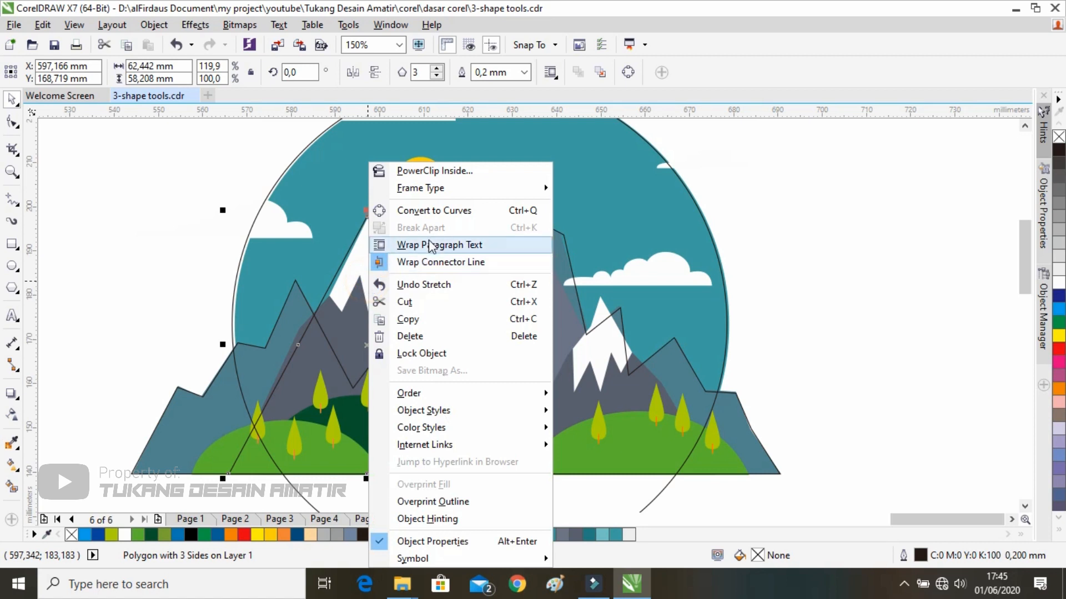
left_click(439, 212)
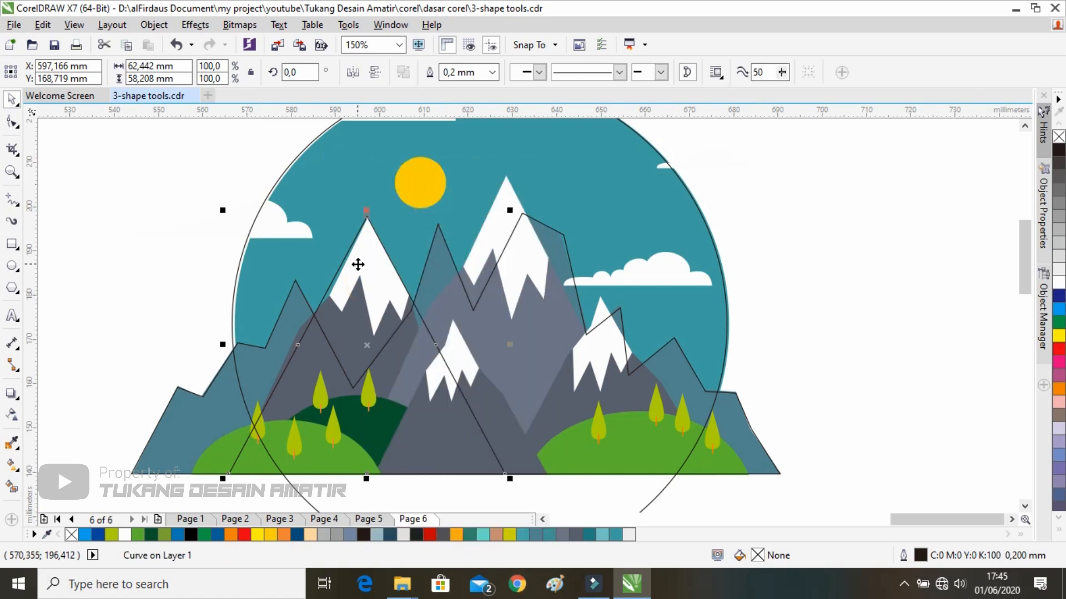
key("F10")
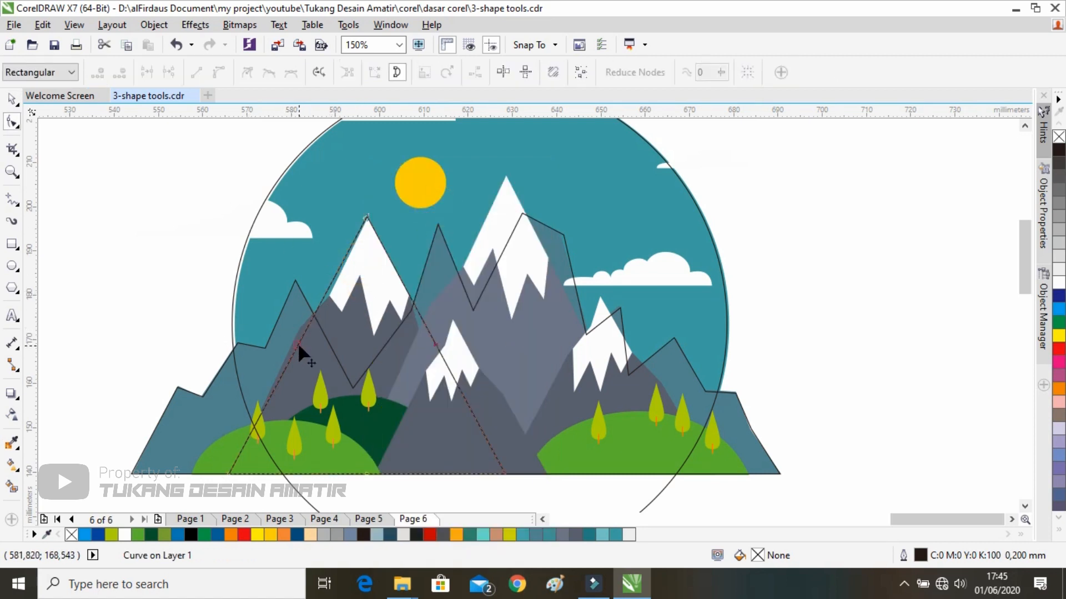
left_click_drag(298, 344, 300, 328)
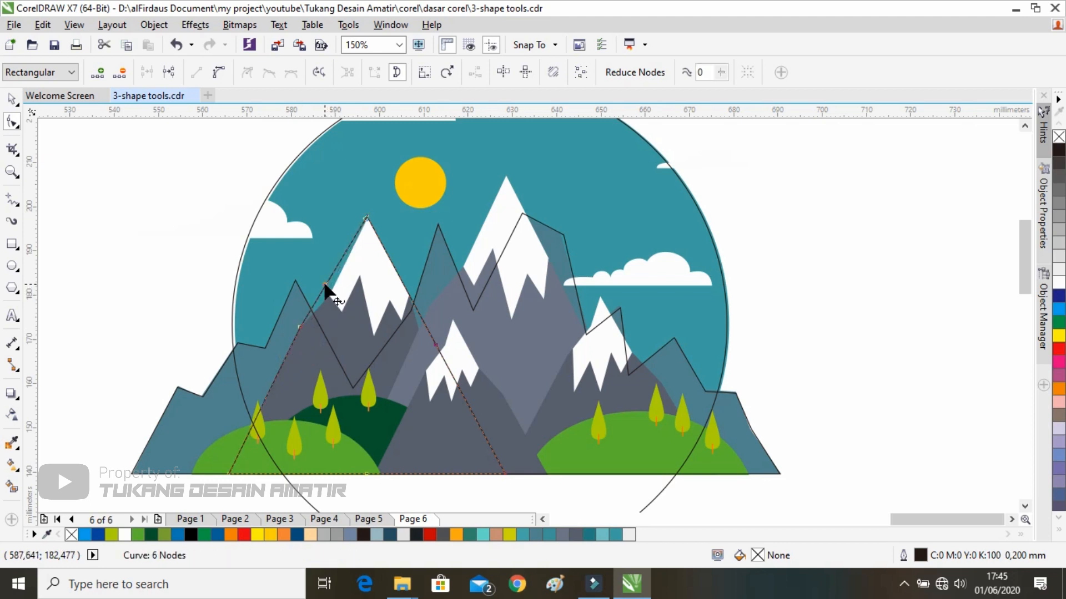
double_click(325, 285)
left_click_drag(325, 285, 328, 296)
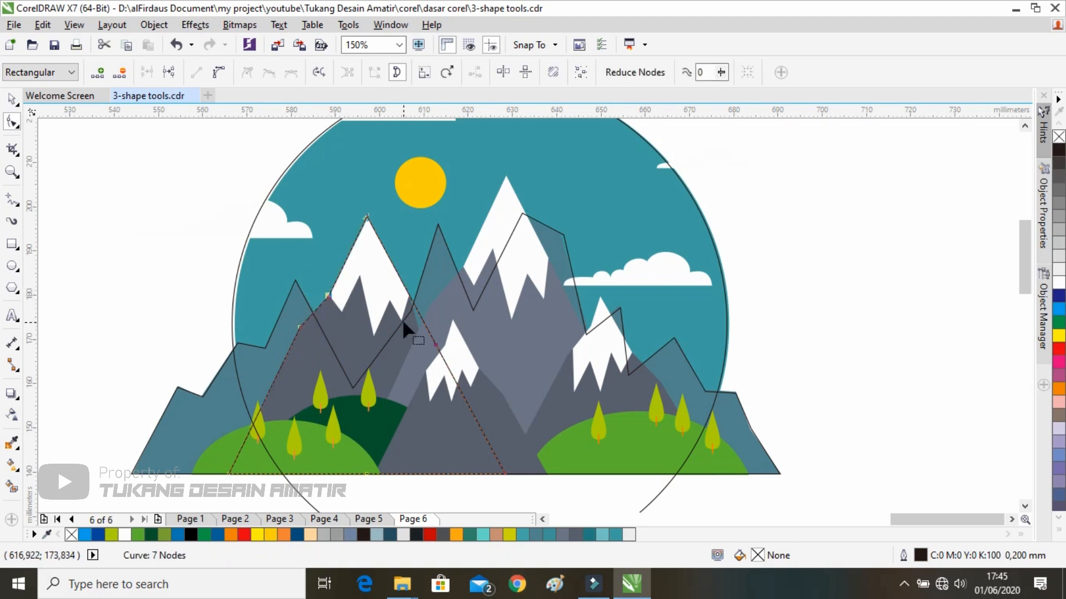
double_click(409, 297)
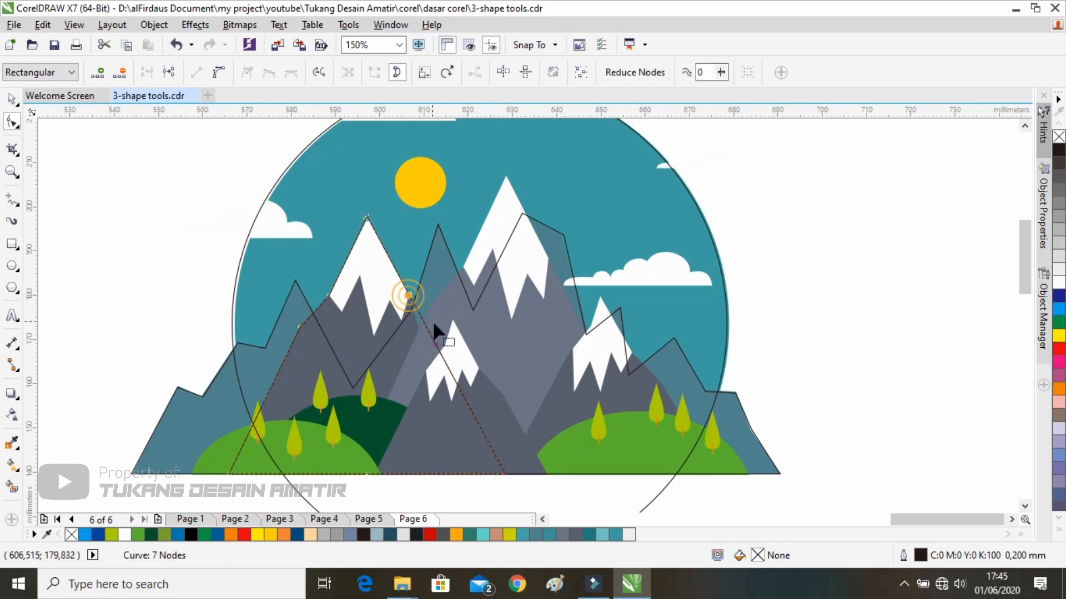
left_click_drag(437, 344, 427, 355)
left_click(12, 99)
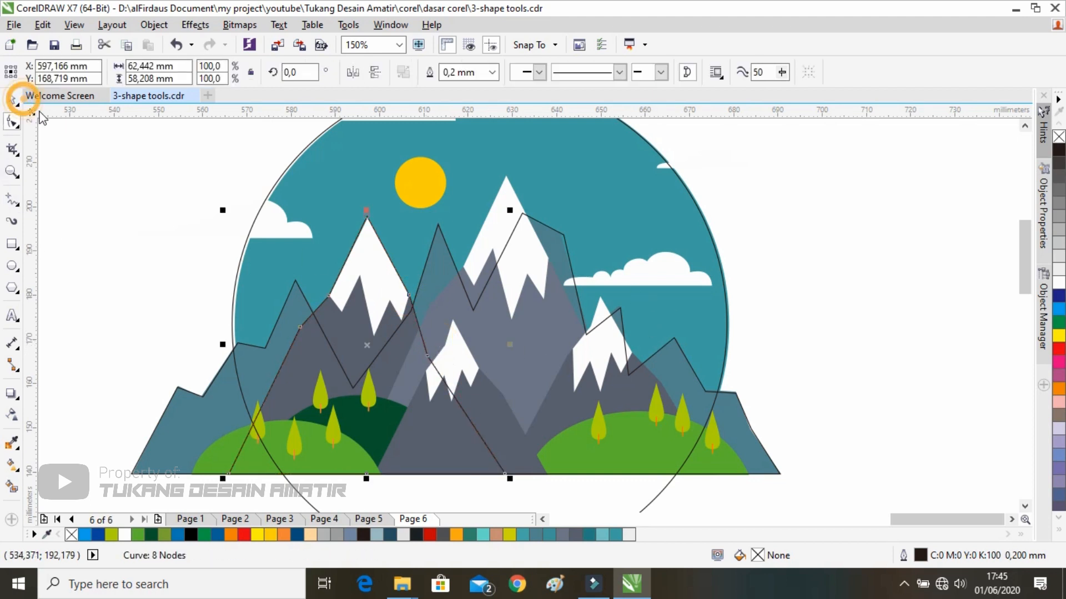
Duplicate the left mountain's outline in place, directly over the original.
left_click_drag(451, 278, 392, 275)
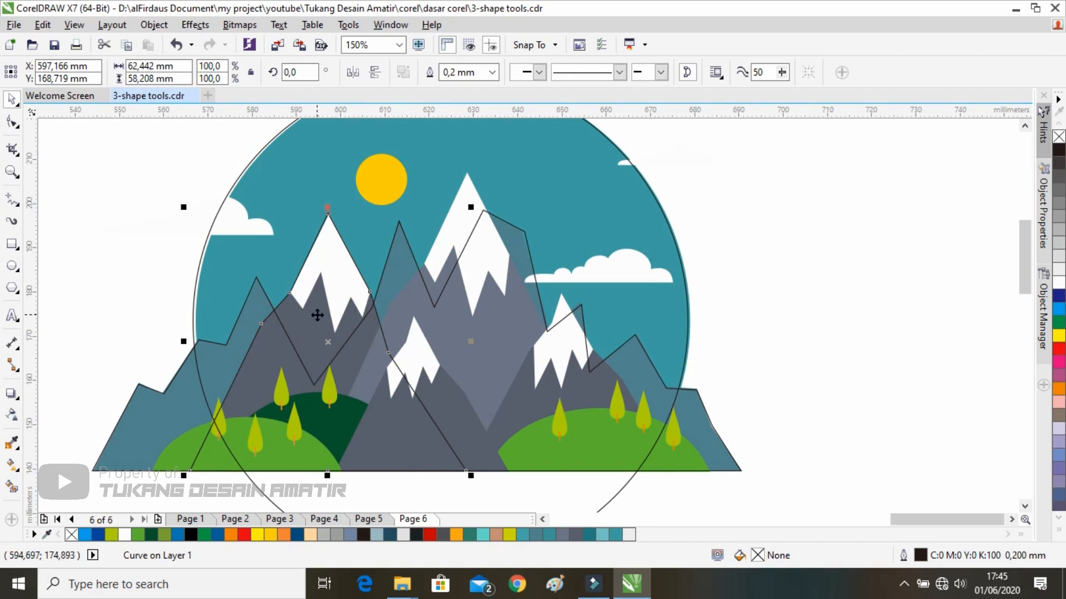
left_click(83, 221)
left_click_drag(320, 302, 525, 334)
key("ctrl+z")
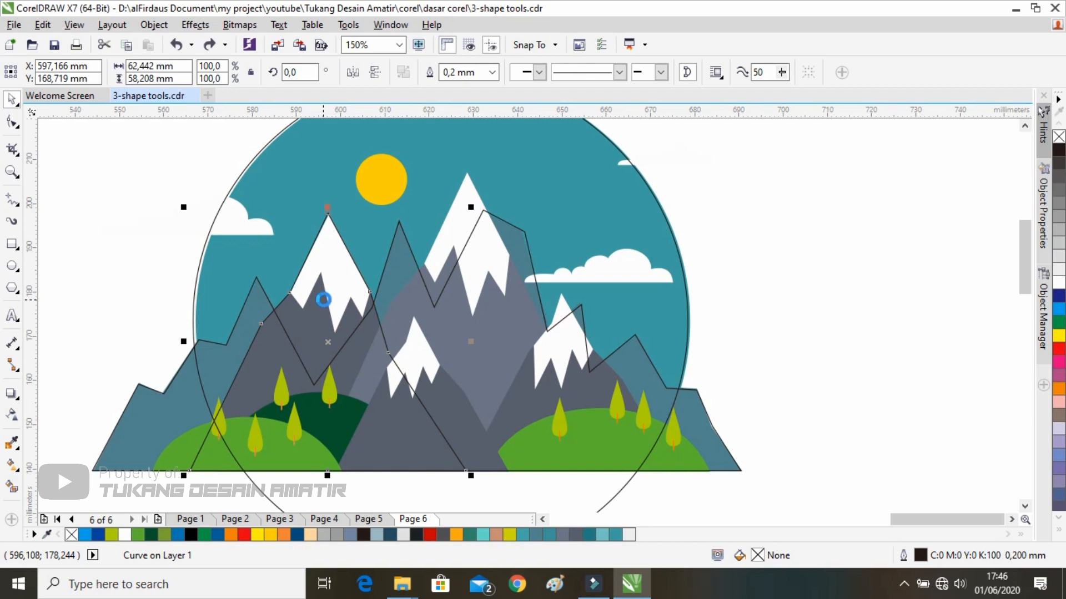
key("ctrl+v")
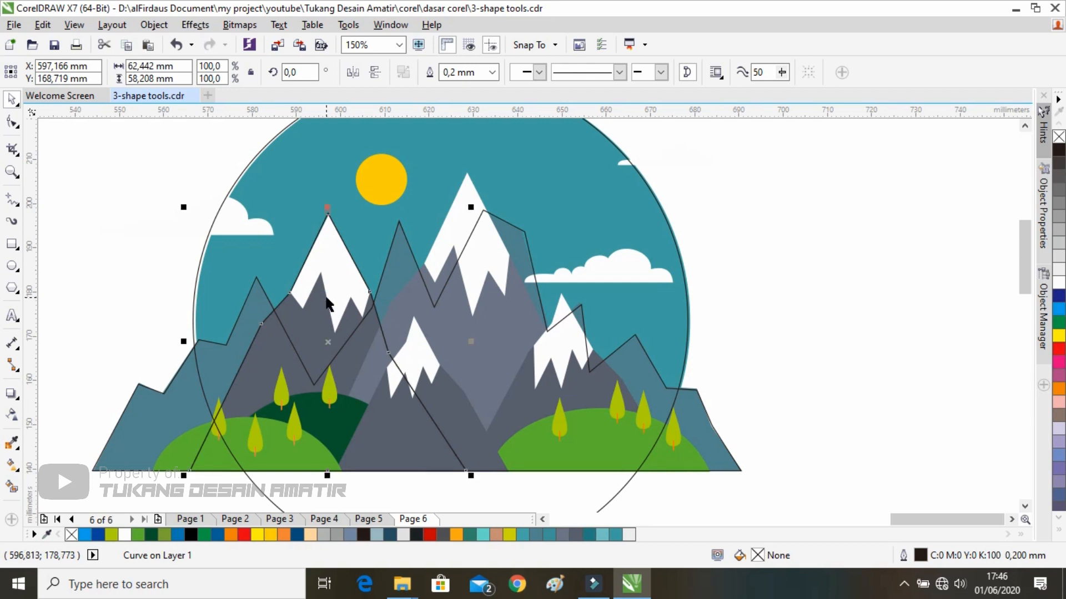
Reshape the outline copy along the snowcap's lower left edge, from its left tip through the central notch to the lowest tip.
left_click(12, 123)
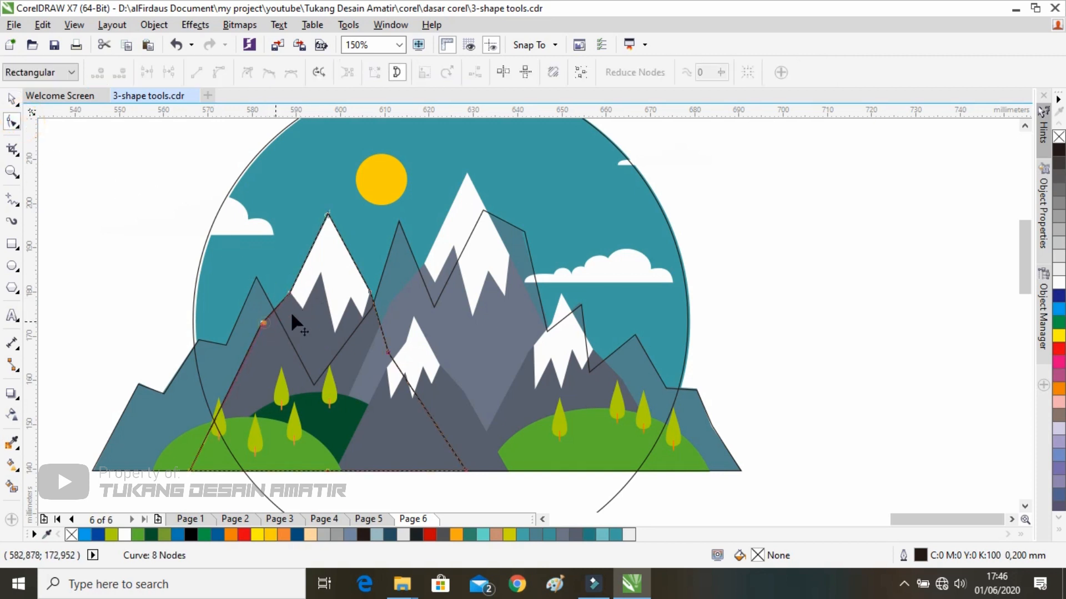
left_click_drag(291, 315, 306, 310)
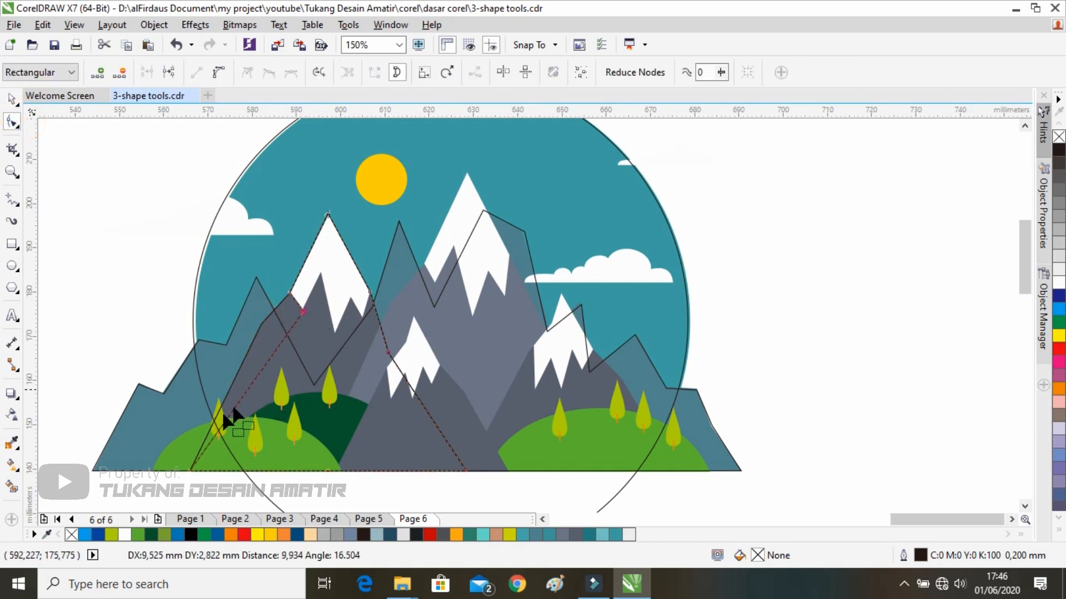
left_click_drag(190, 469, 320, 273)
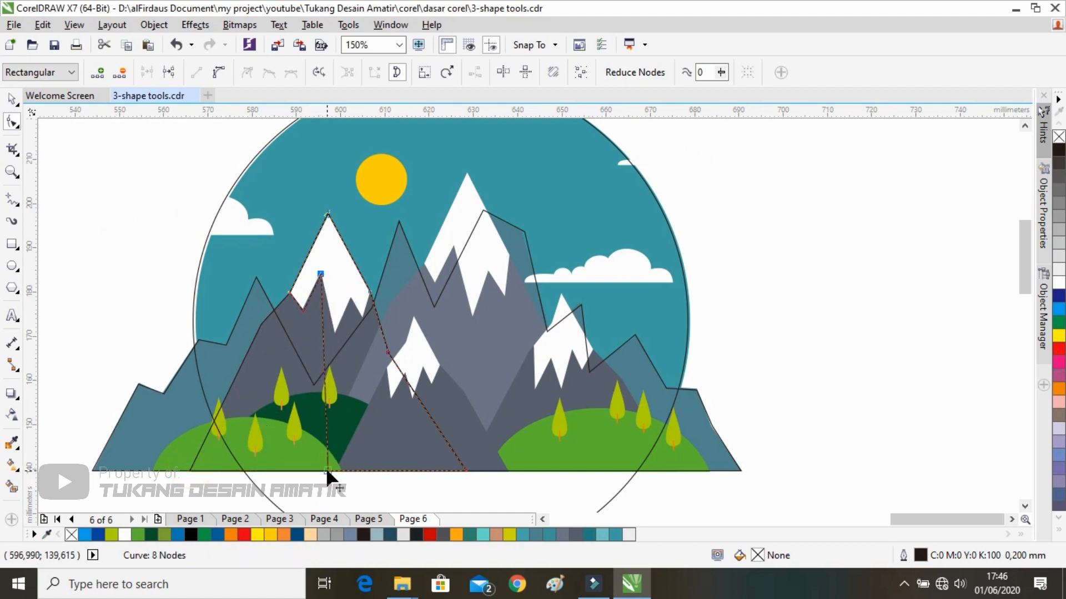
left_click_drag(326, 468, 332, 329)
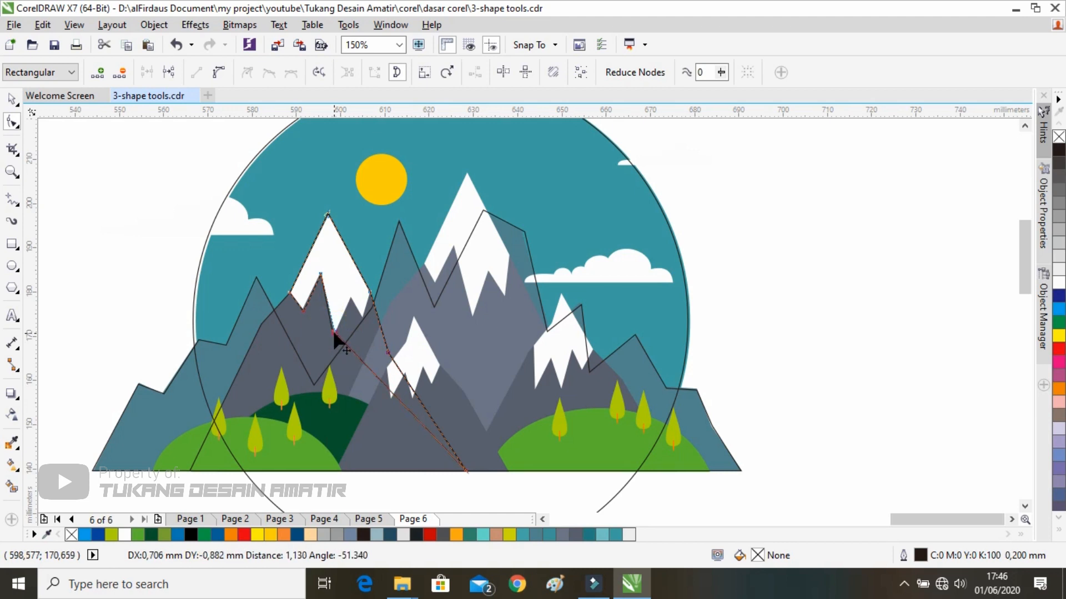
Add nodes for the snowcap's right notch and tip, delete the leftover nodes below, and leave node editing.
left_click(386, 385)
double_click(386, 385)
left_click_drag(385, 384, 351, 300)
double_click(466, 472)
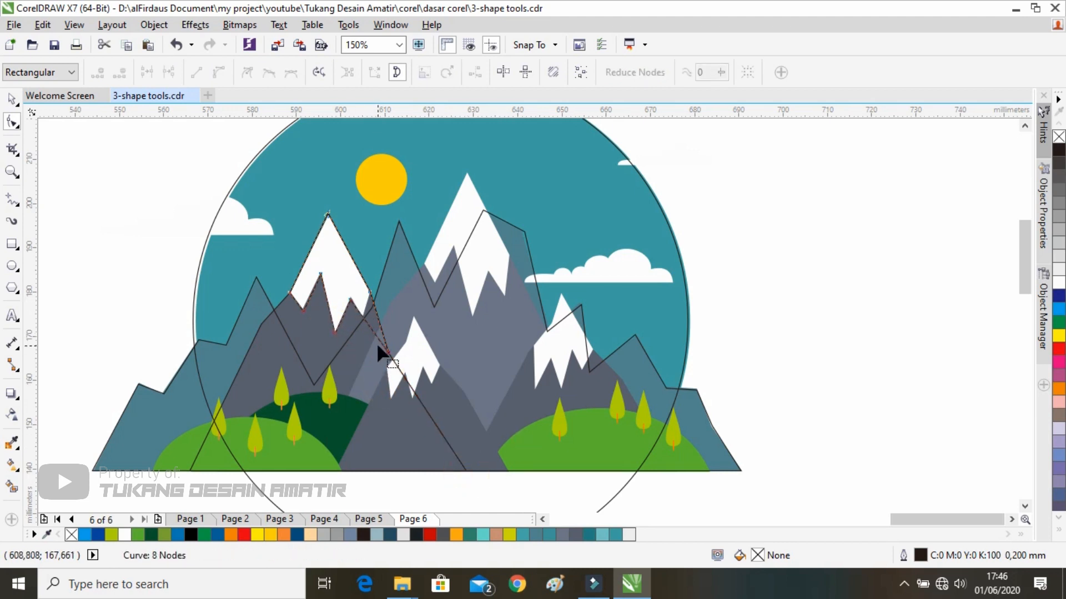
double_click(363, 318)
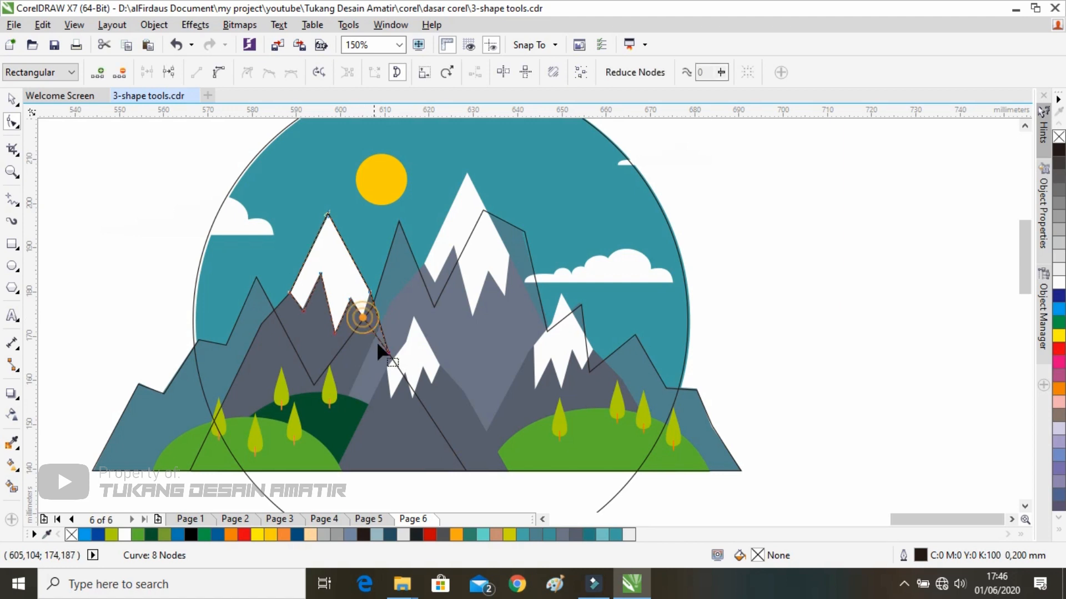
double_click(388, 353)
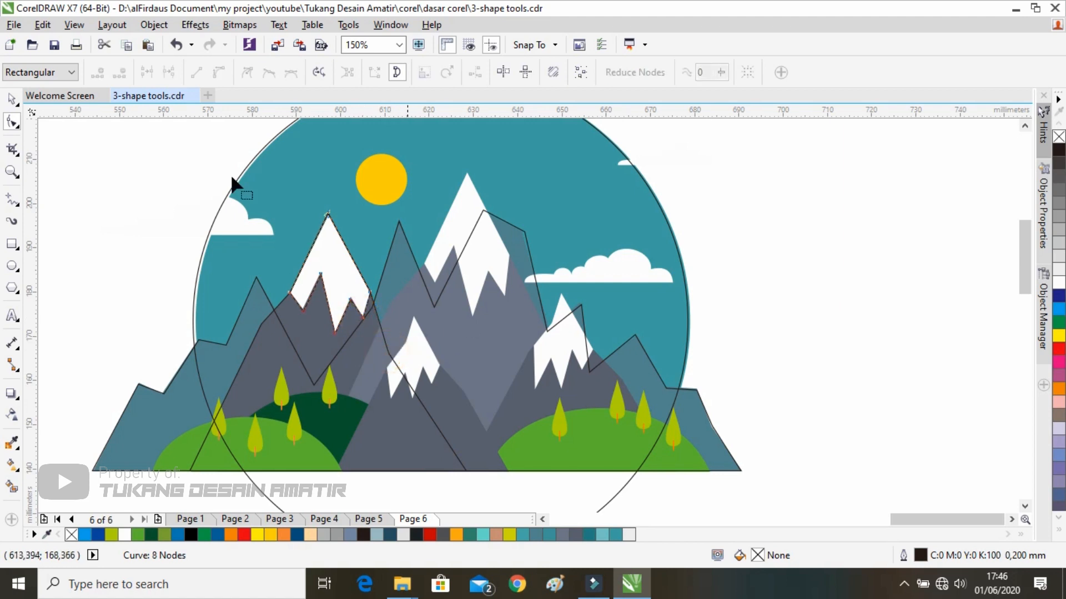
left_click(12, 99)
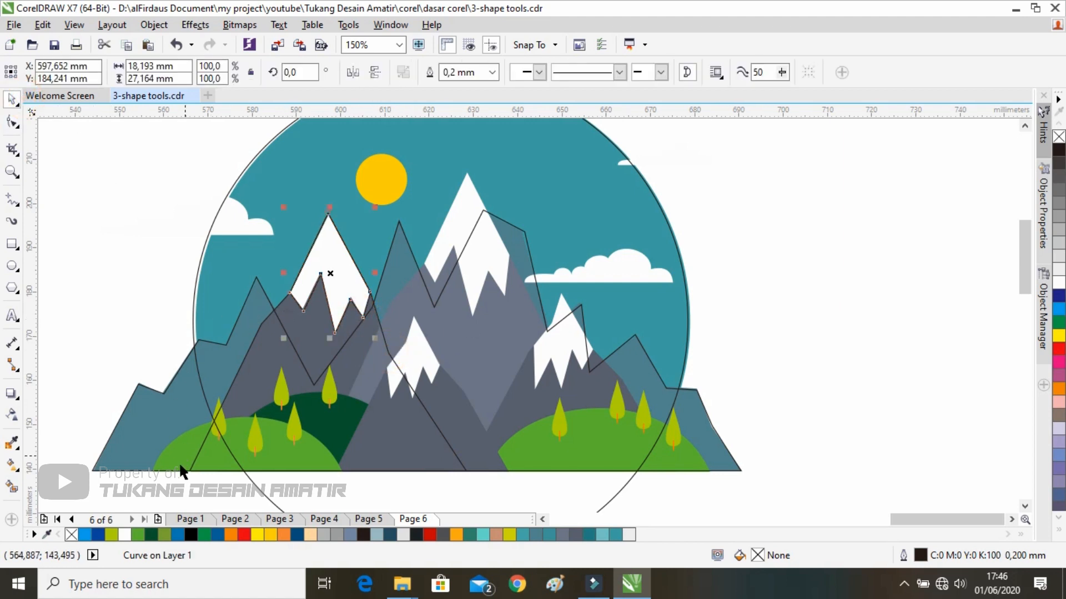
Select the left mountain outline with its snowcap and place a copy of both about 27 mm to the right on the same baseline.
left_click_drag(178, 489, 476, 189)
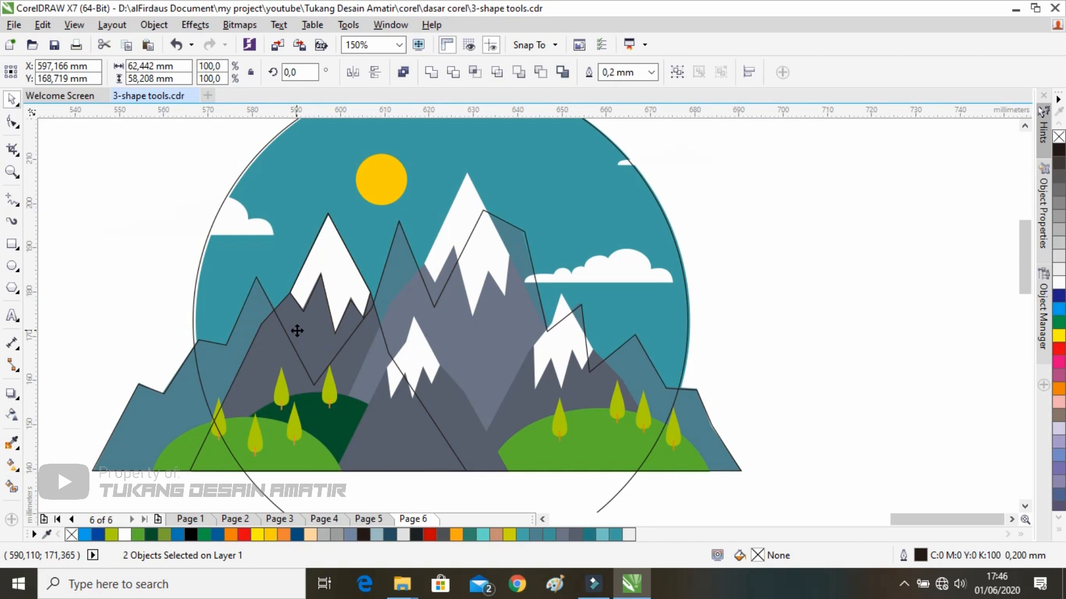
left_click_drag(297, 331, 434, 321)
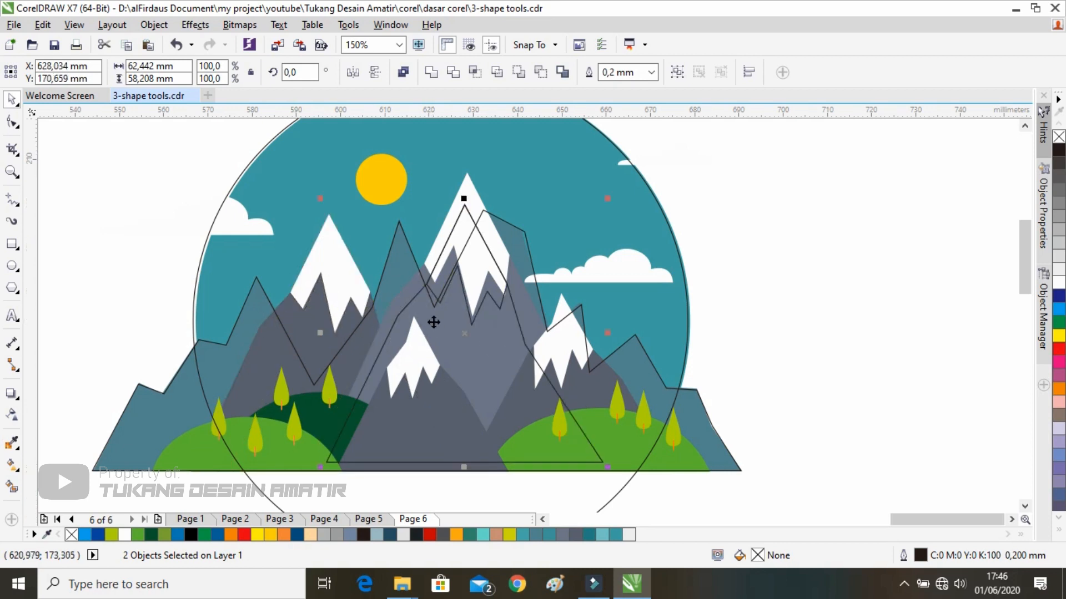
key("ctrl+z")
left_click_drag(312, 290, 432, 292)
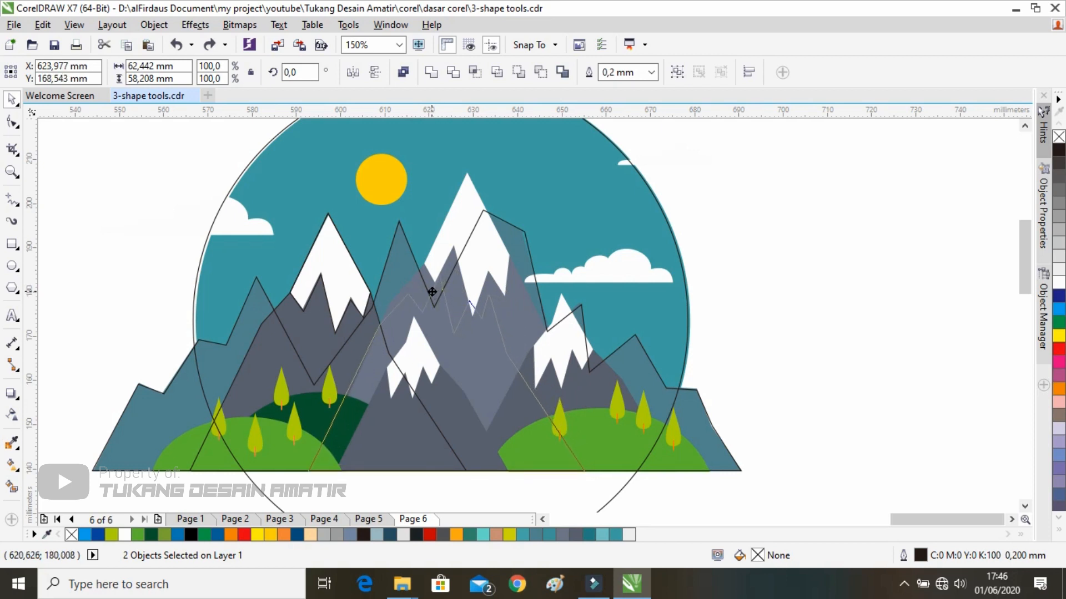
left_click_drag(432, 292, 434, 303)
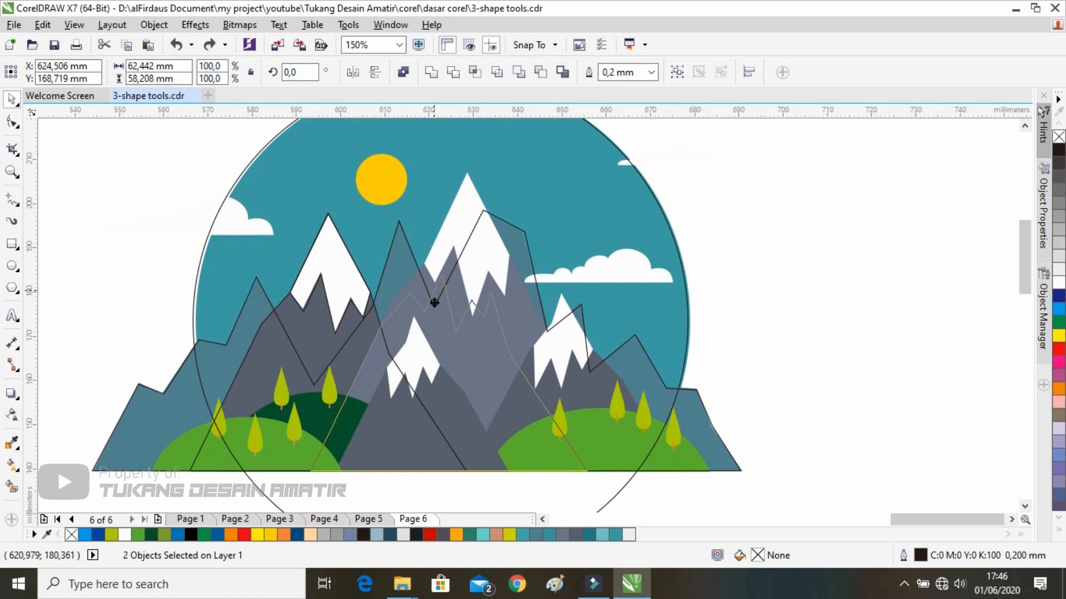
left_click_drag(434, 302, 432, 300)
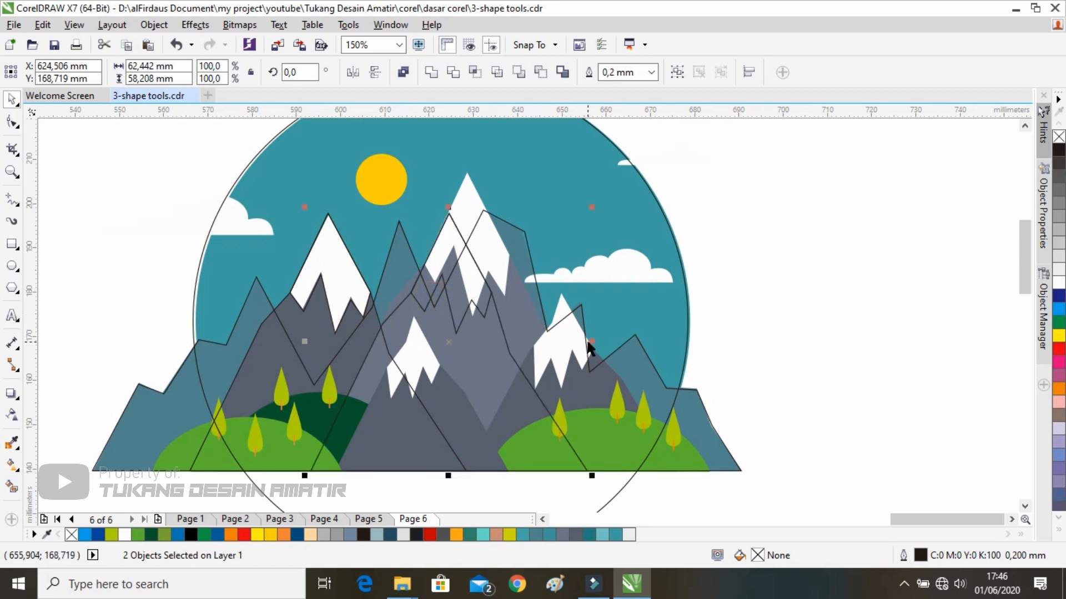
Stretch the copied mountain and snowcap to about 74 by 69 mm over the tall centre mountain.
left_click_drag(589, 342, 644, 341)
left_click_drag(474, 206, 475, 157)
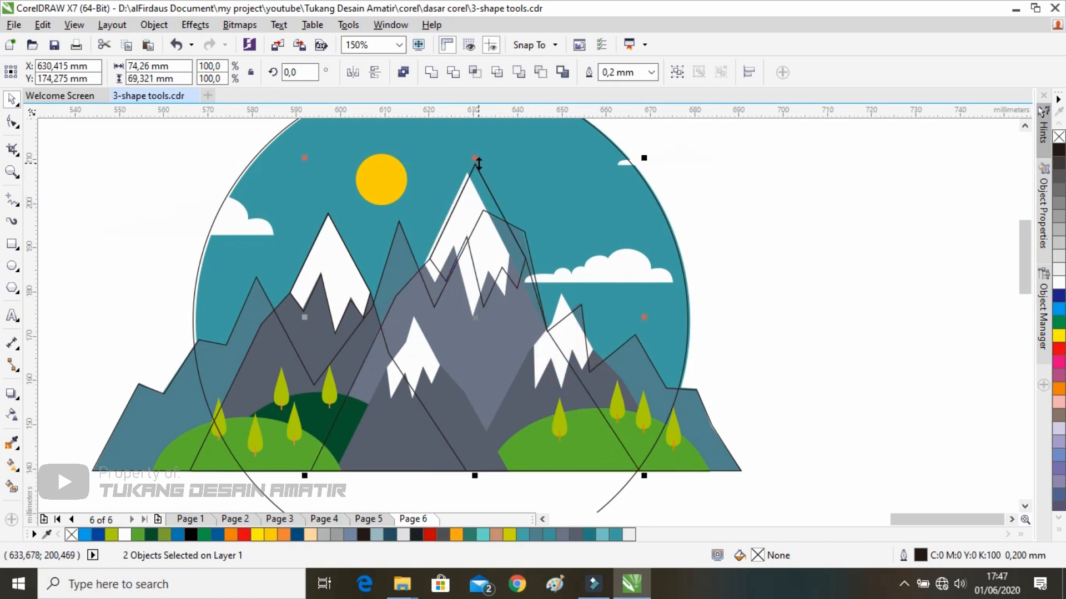
left_click_drag(642, 317, 640, 318)
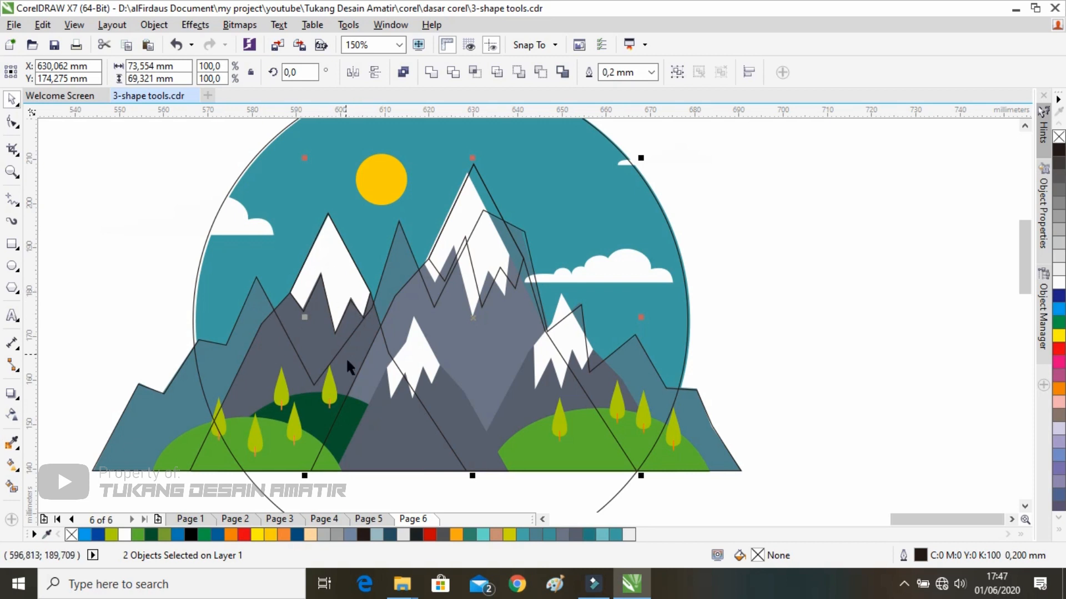
Delete the copied snowcap outline over the tall centre mountain.
left_click(700, 235)
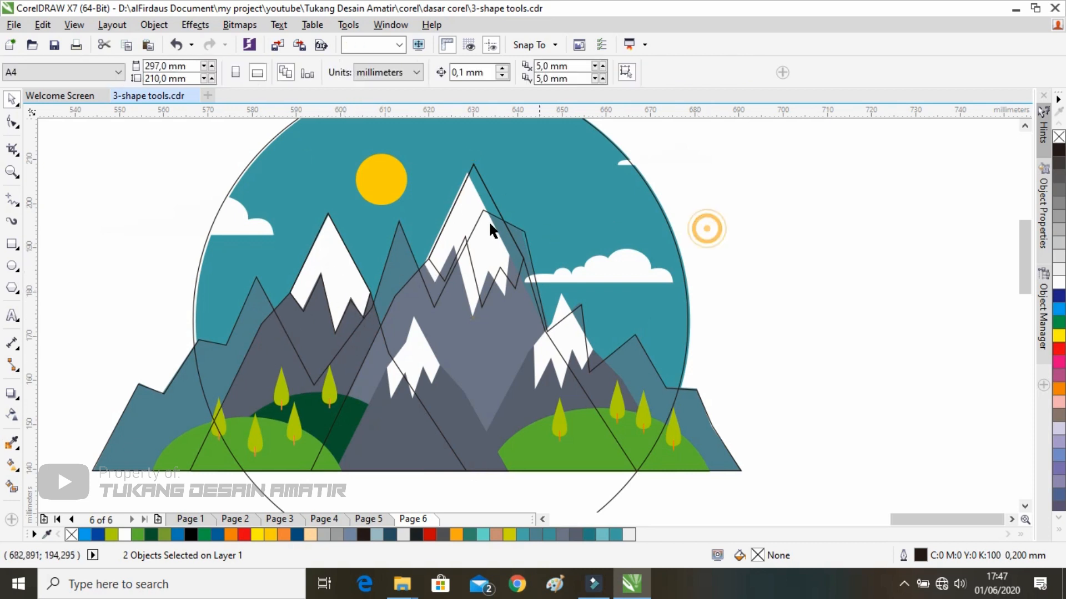
left_click(471, 201)
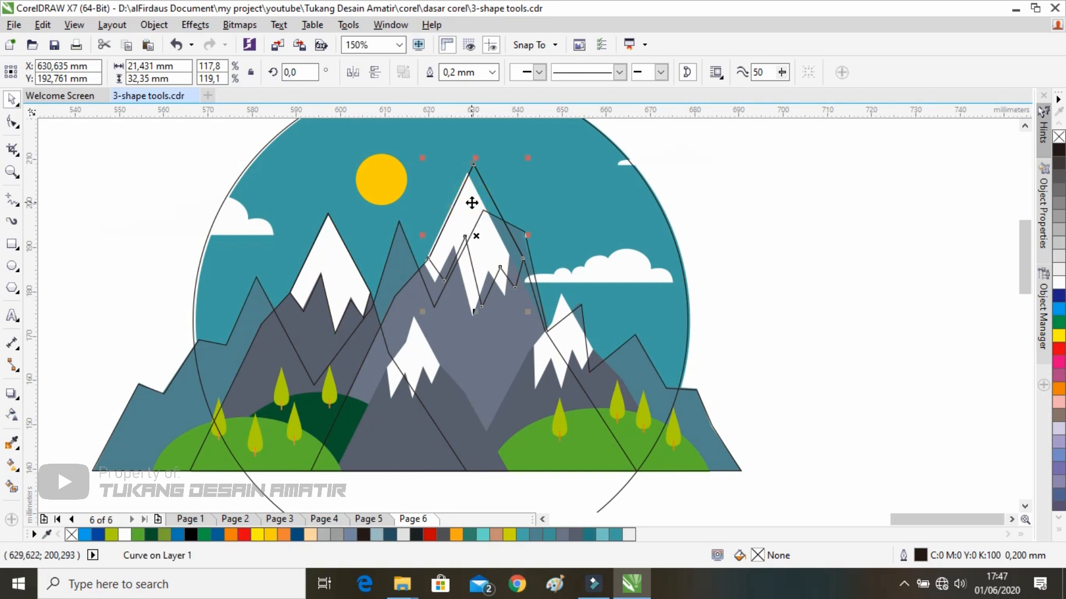
key("Escape")
Move the centre mountain outline's apex and right shoulder nodes onto the artwork's peak and the snowcap's right edge.
left_click(471, 193)
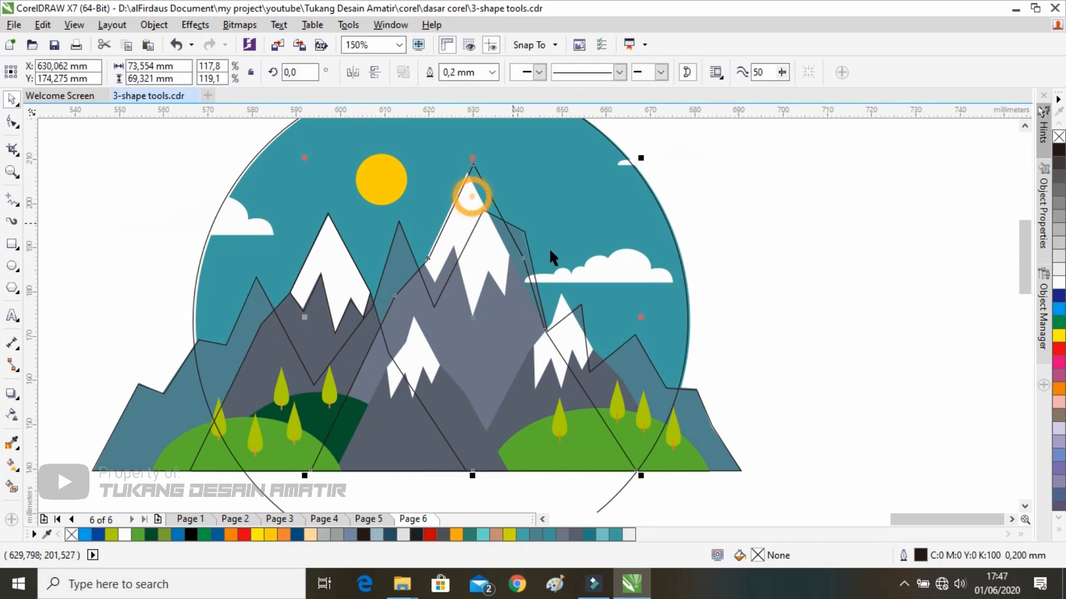
left_click(478, 198)
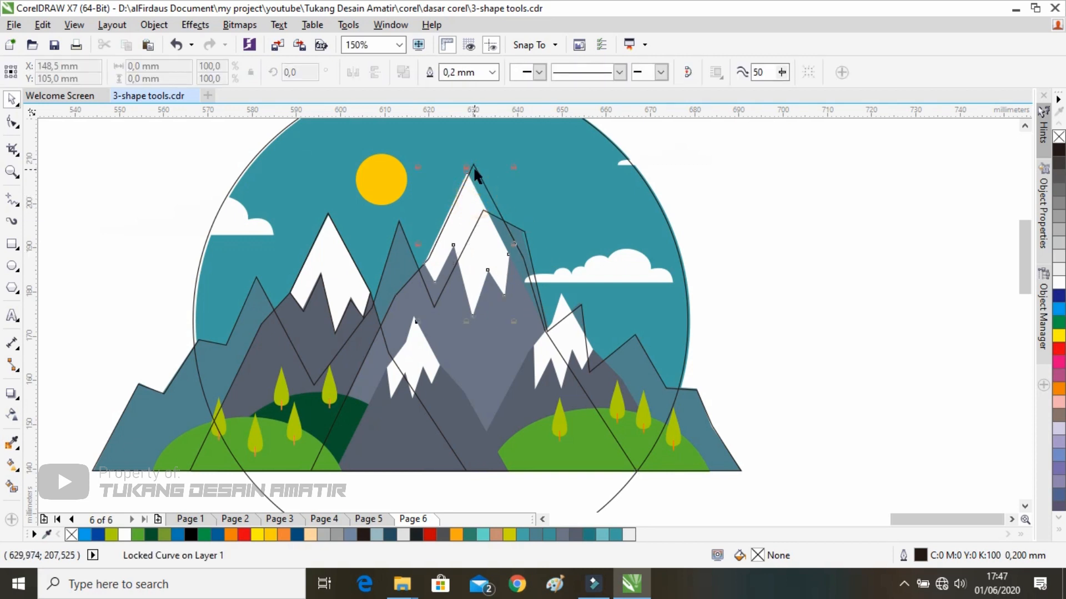
double_click(474, 168)
left_click_drag(474, 165, 467, 174)
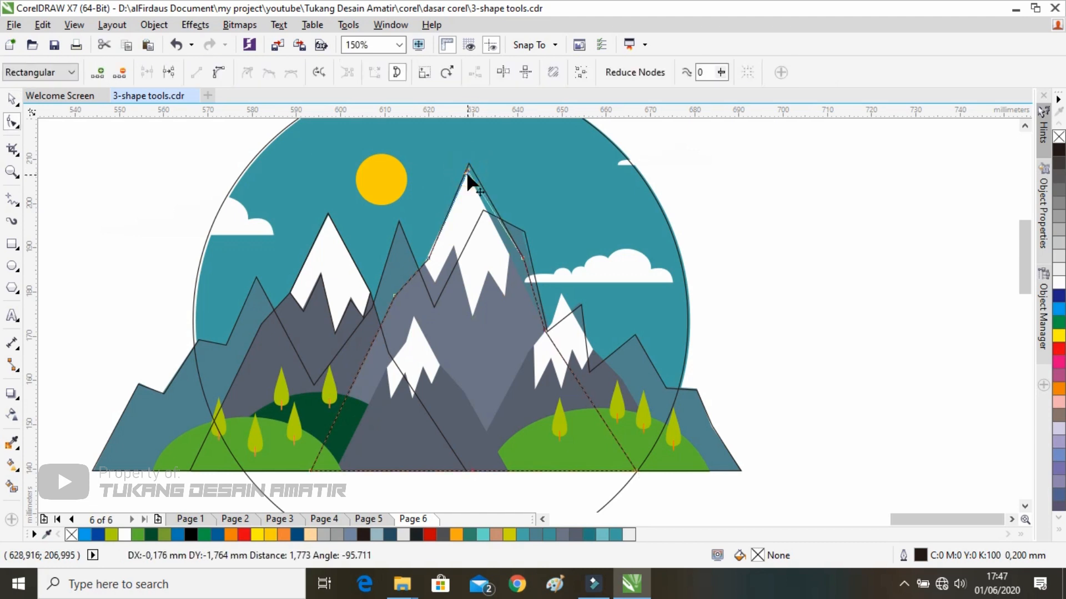
left_click_drag(522, 258, 509, 254)
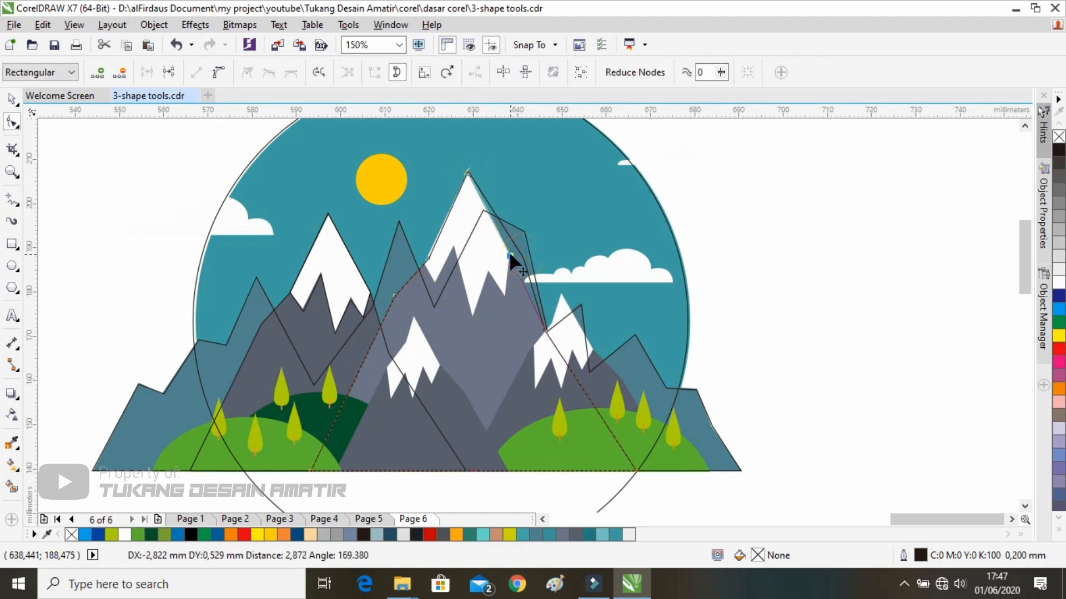
Restore the back range's corner node on the ledge just right of the tall mountain's snowcap.
left_click(521, 228)
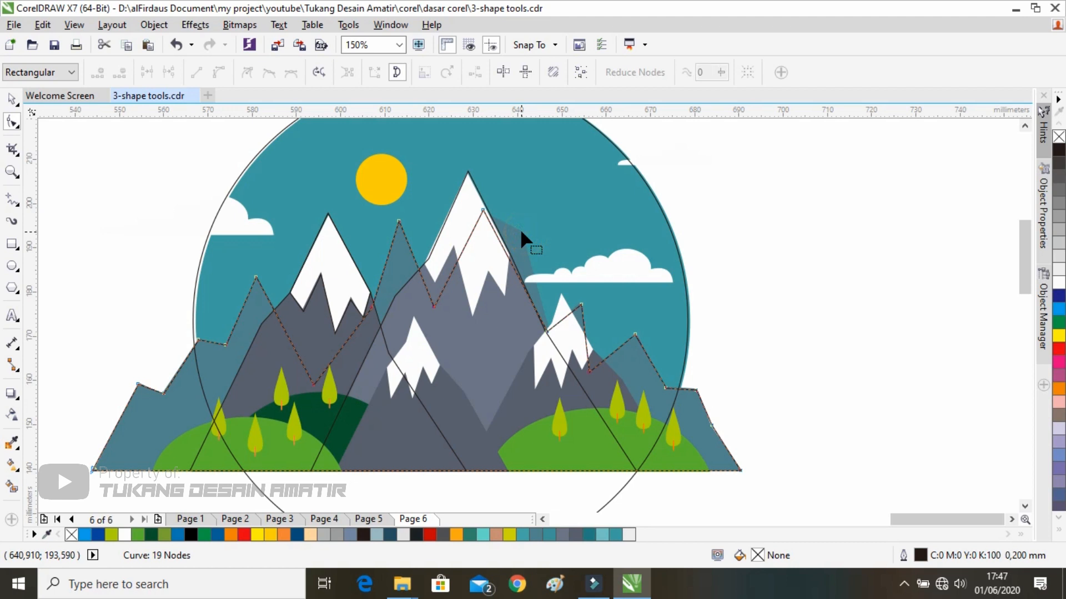
double_click(521, 228)
left_click_drag(521, 229, 523, 231)
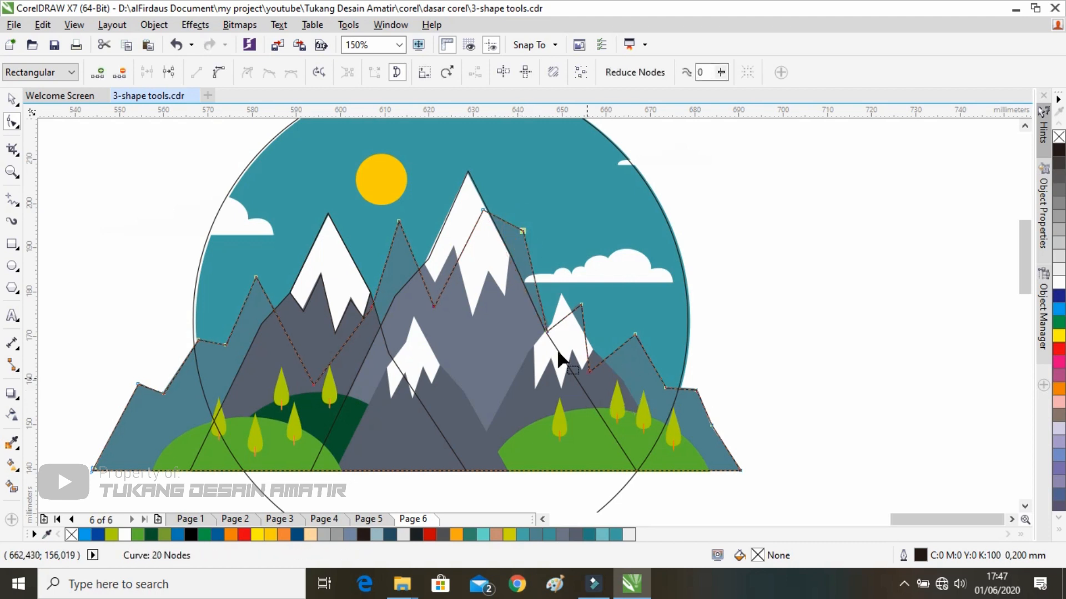
Move the centre mountain outline's left shoulder node onto the snowcap's left edge.
left_click(428, 258)
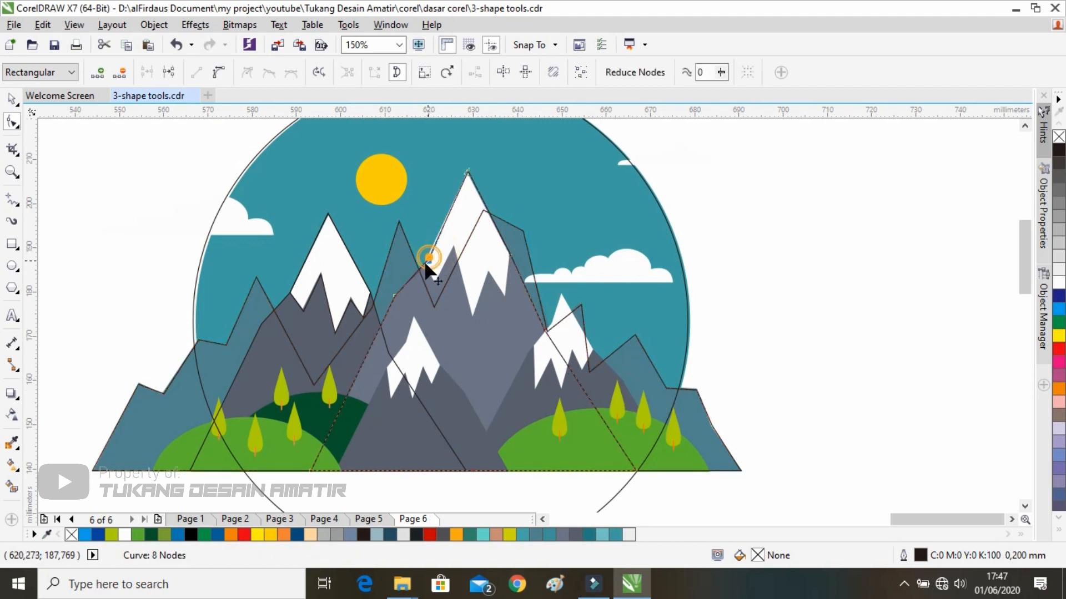
left_click_drag(426, 266, 419, 272)
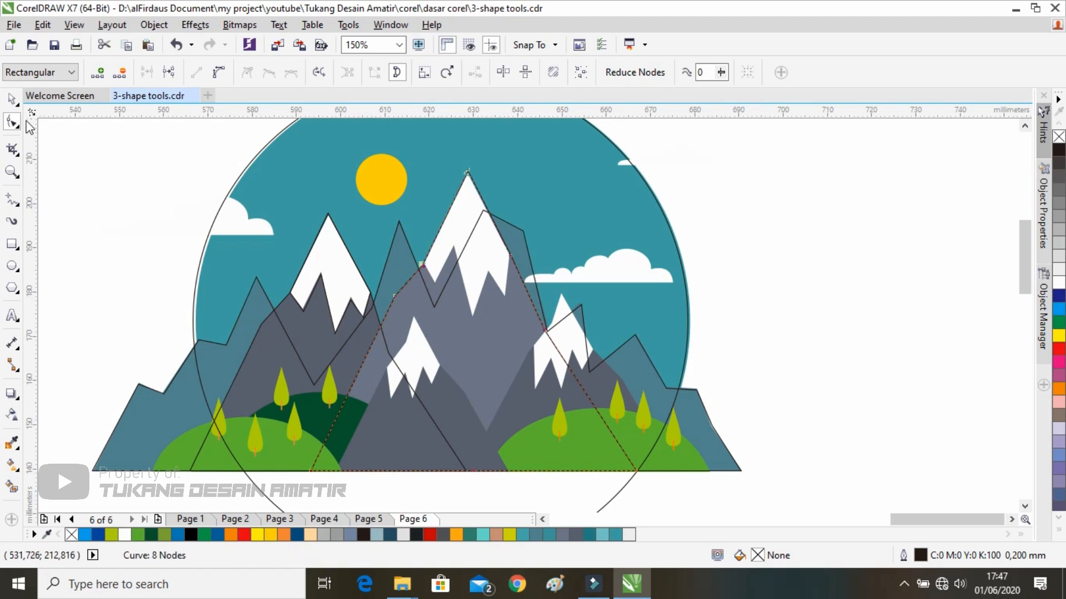
Duplicate the tall centre mountain outline in place and open the copy for node editing.
left_click(11, 98)
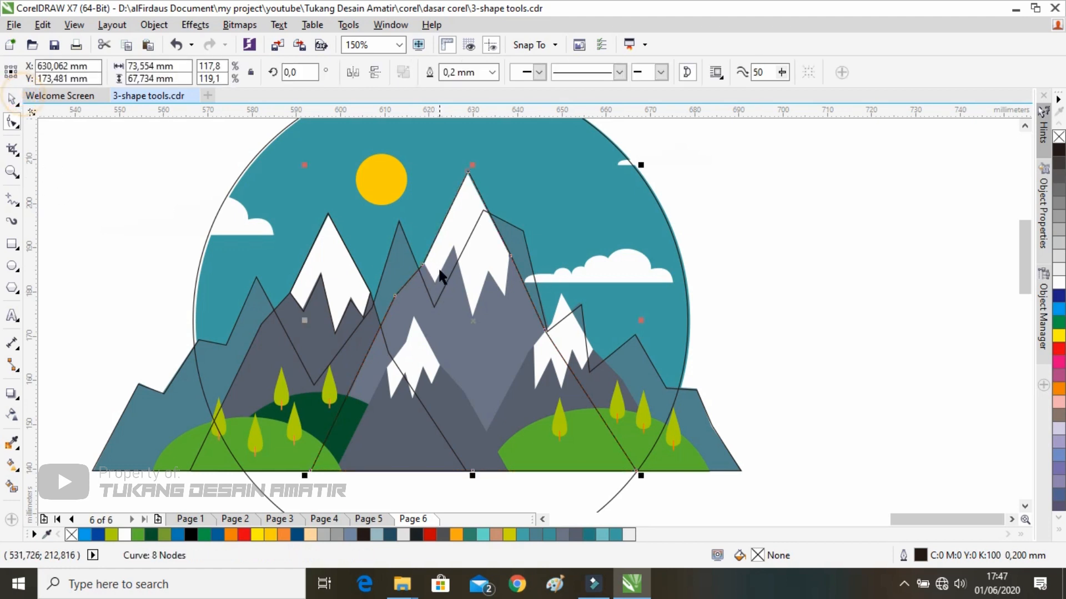
left_click(493, 278)
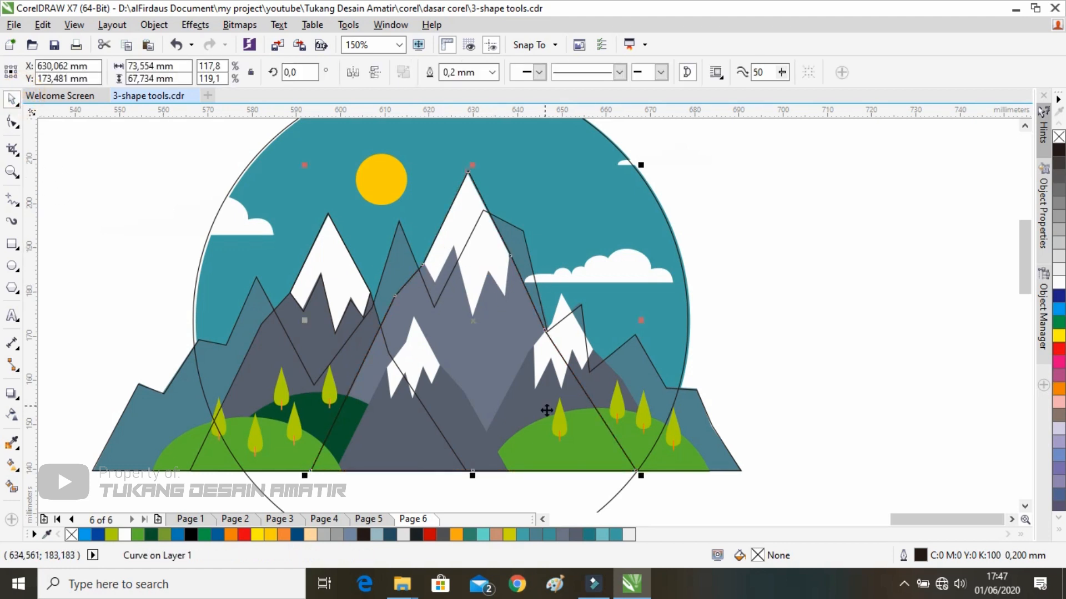
left_click(466, 237)
key("F10")
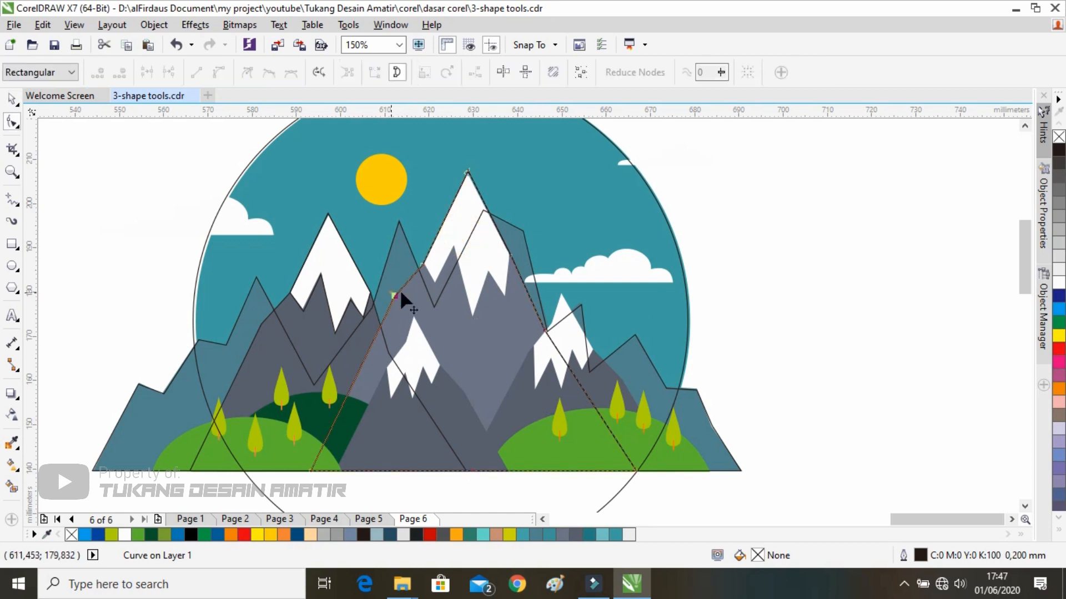
Move the copied outline's lower nodes onto the jagged lower edge of the centre mountain's snowcap.
left_click_drag(399, 293, 435, 283)
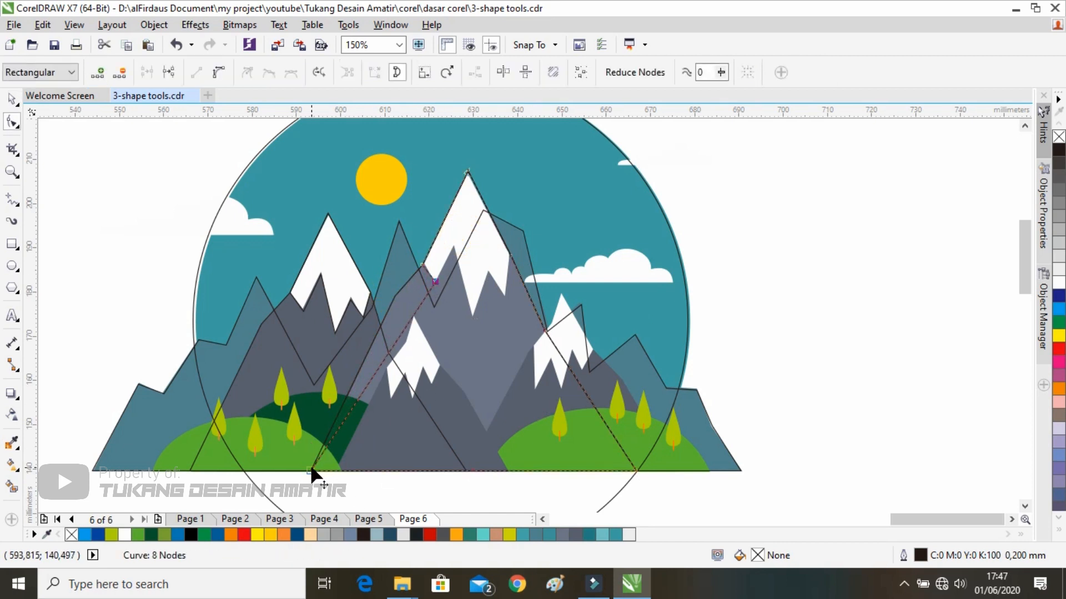
left_click_drag(312, 473, 453, 249)
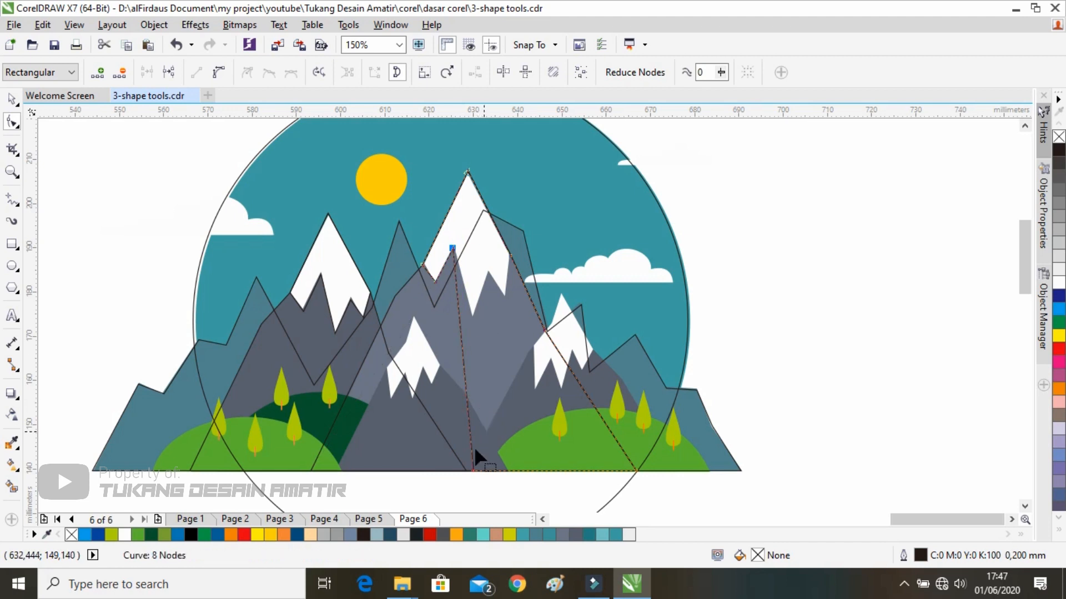
left_click_drag(472, 472, 487, 271)
left_click_drag(636, 471, 545, 330)
left_click_drag(508, 294, 504, 298)
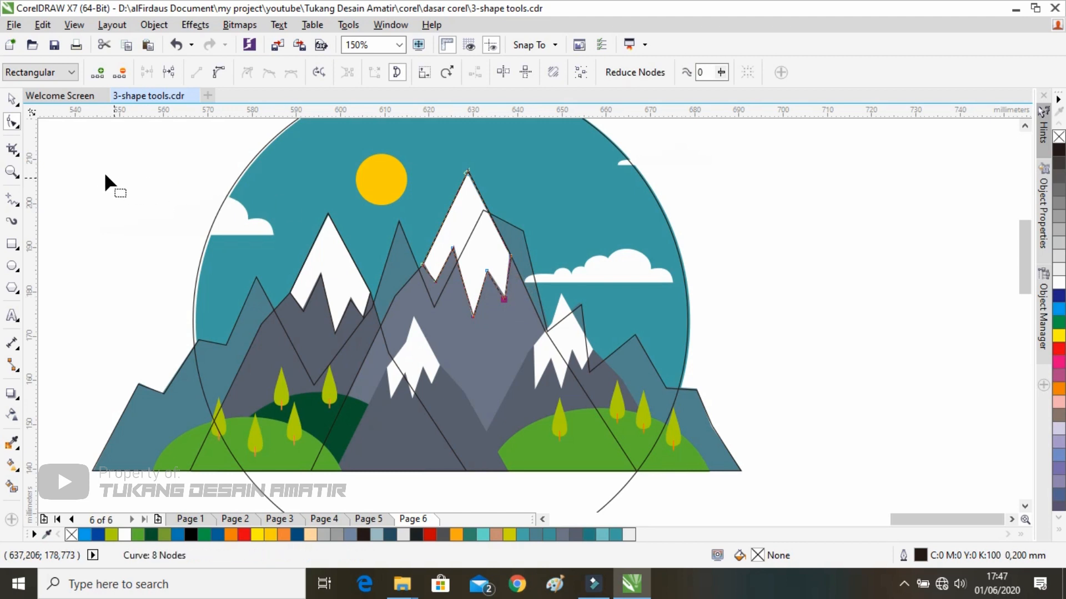
left_click(12, 98)
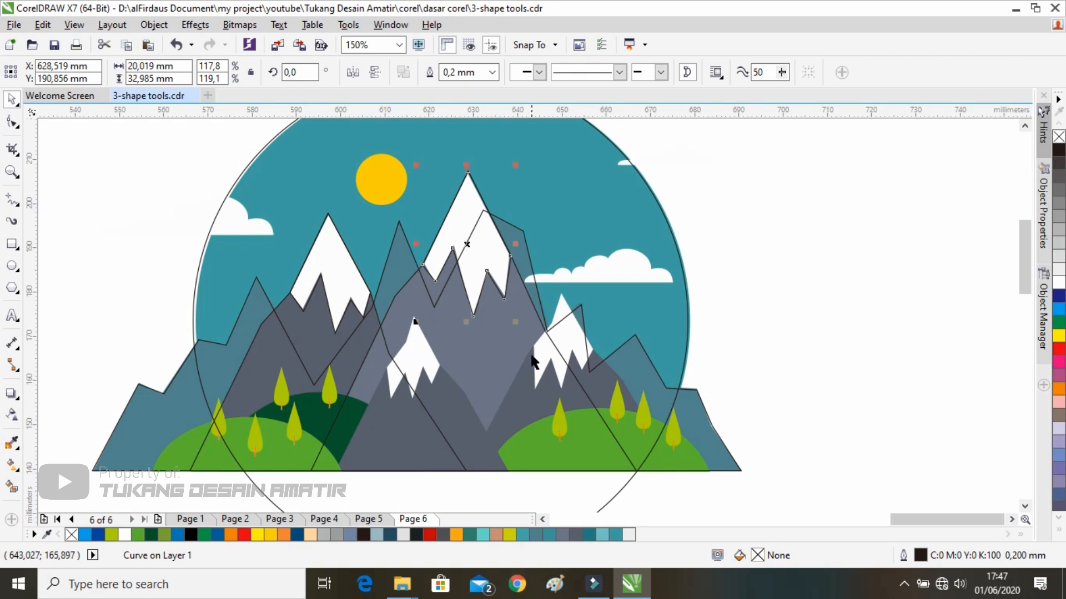
Draw an ellipse about 43 by 27 mm over the light green hill below the left mountain.
left_click(308, 326)
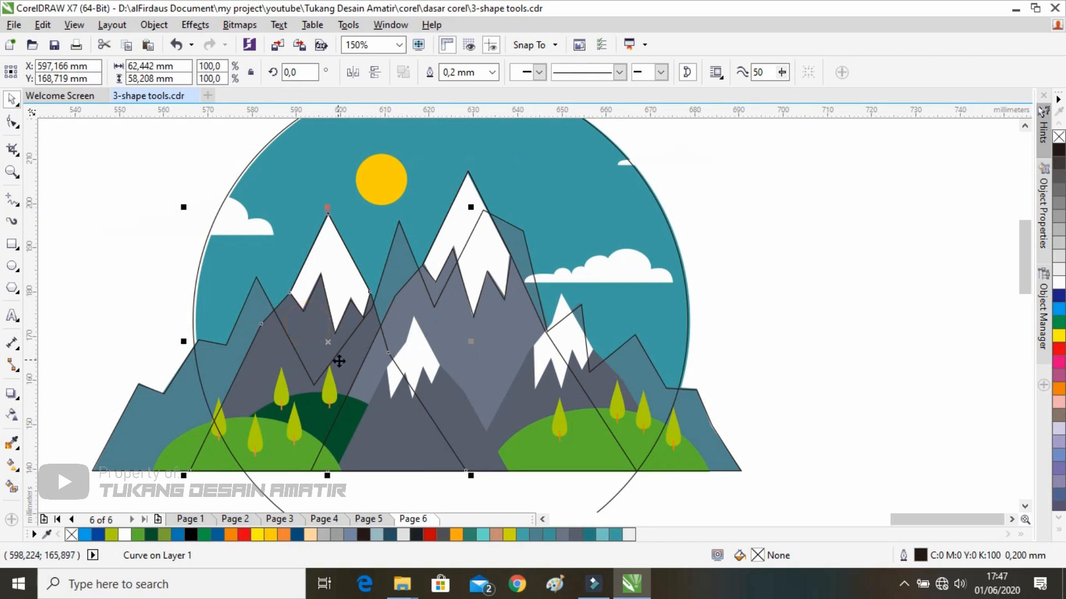
left_click_drag(384, 467, 530, 446)
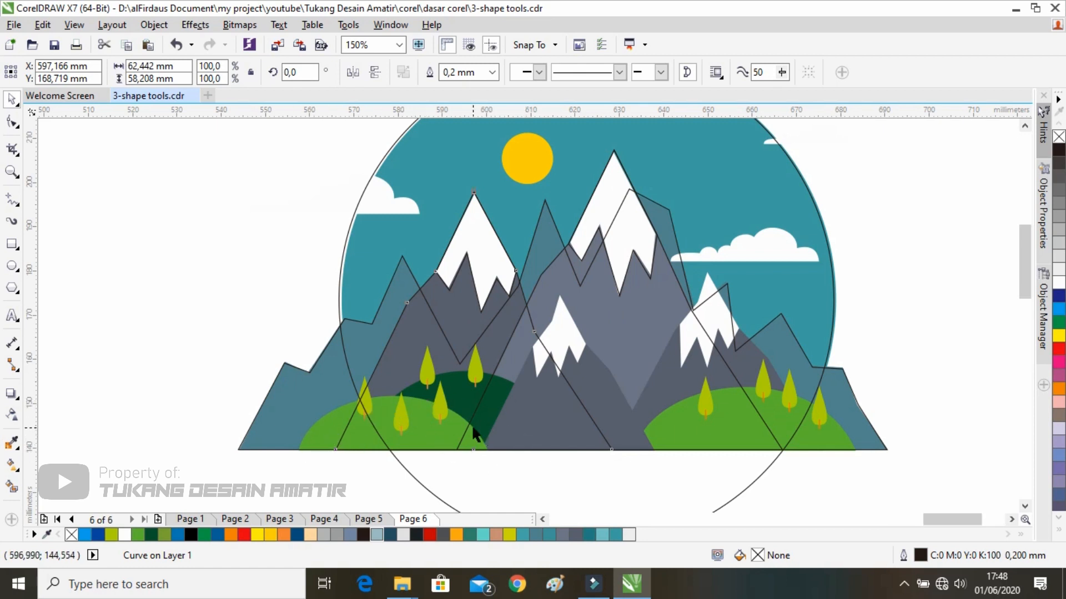
scroll(402, 423, "up", 2)
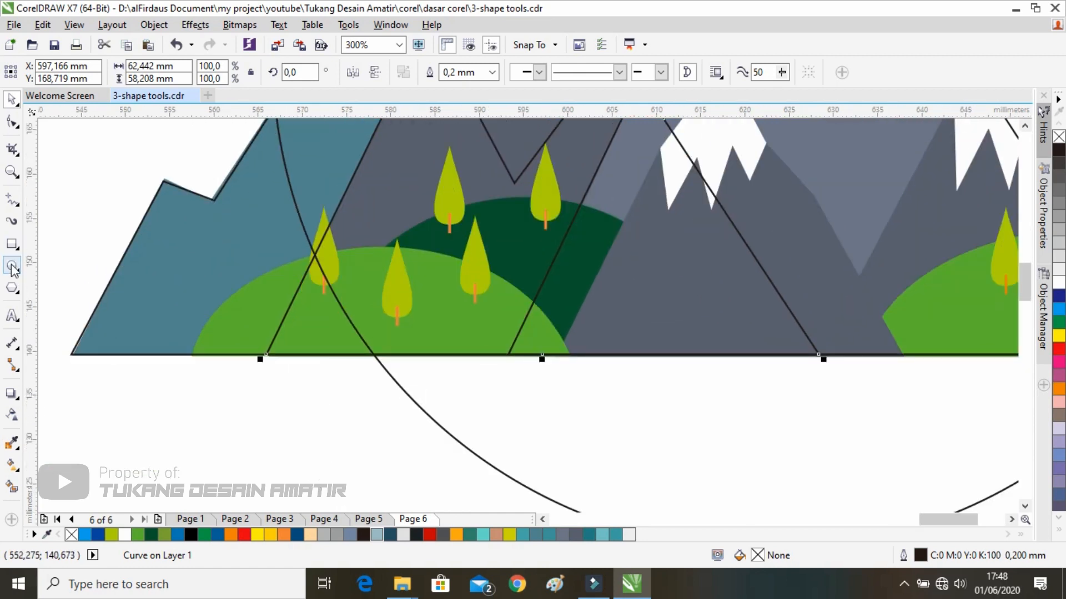
left_click(12, 265)
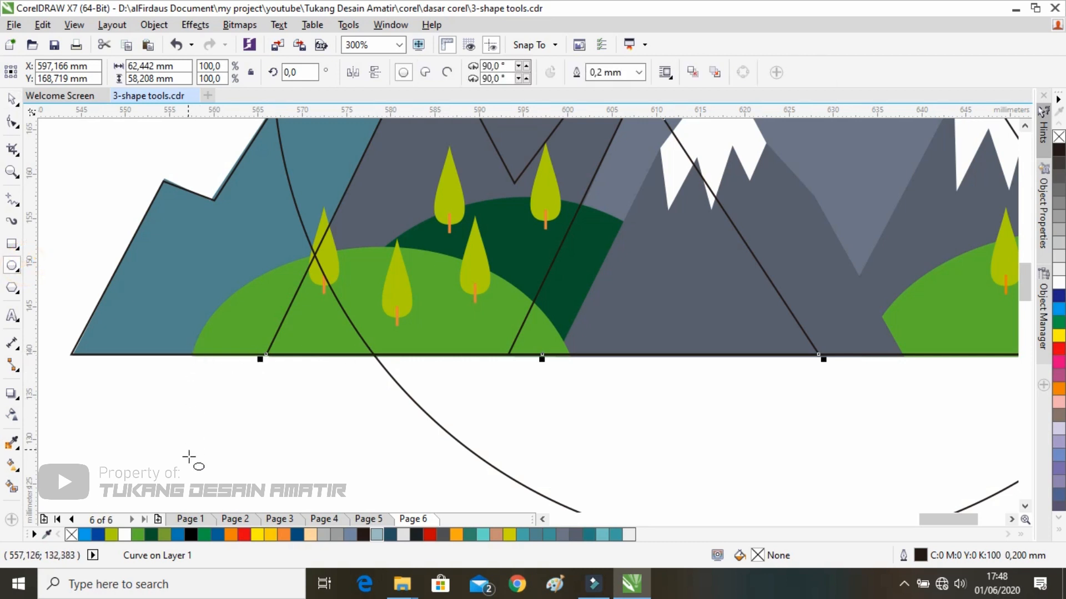
left_click_drag(189, 458, 572, 276)
scroll(411, 387, "down", 2)
left_click_drag(394, 395, 394, 424)
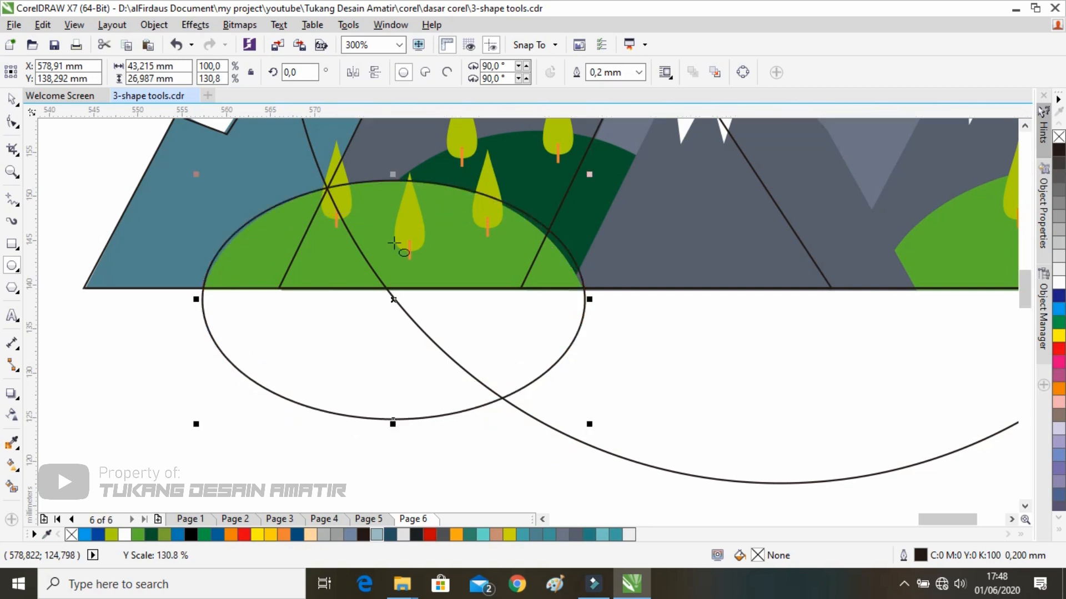
left_click_drag(589, 300, 585, 299)
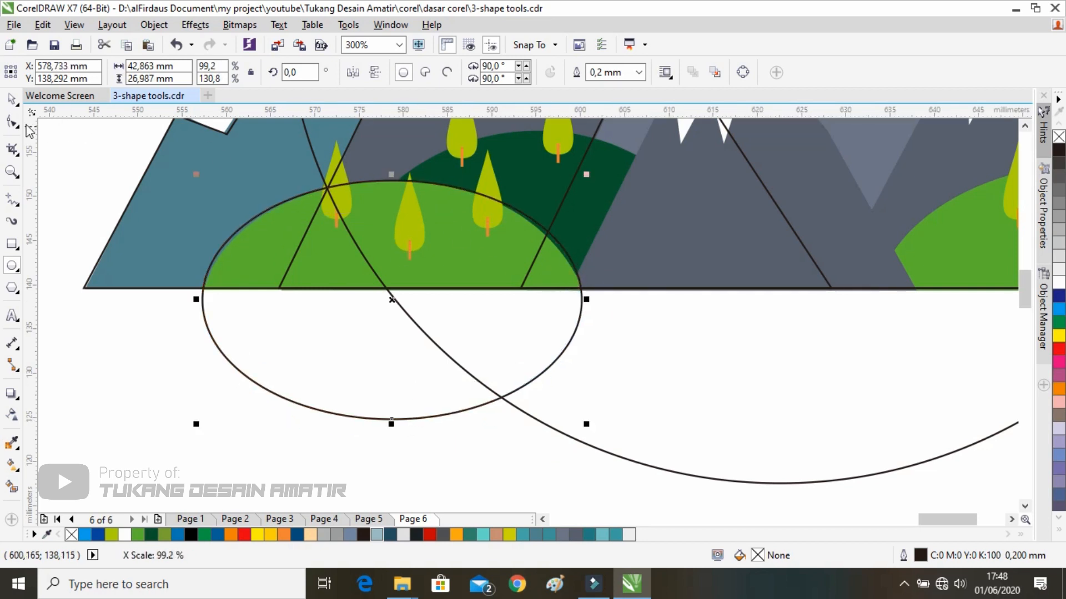
Resize the left light green hill's ellipse to about 44.3 by 32.3 mm and recentre it over the hill.
left_click(11, 99)
scroll(396, 344, "down", 2)
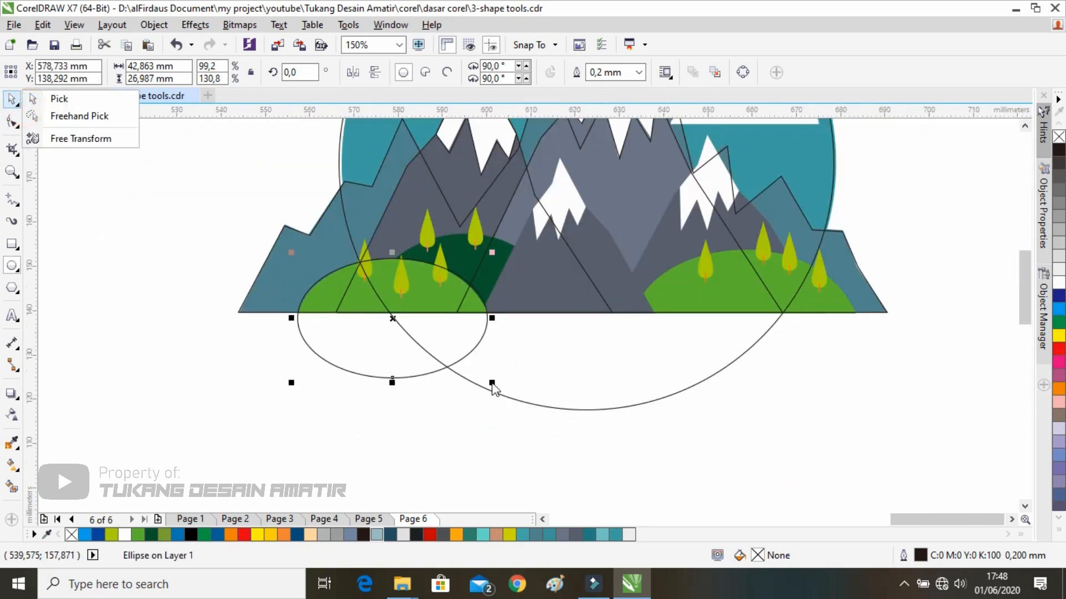
left_click(492, 384)
left_click(15, 100)
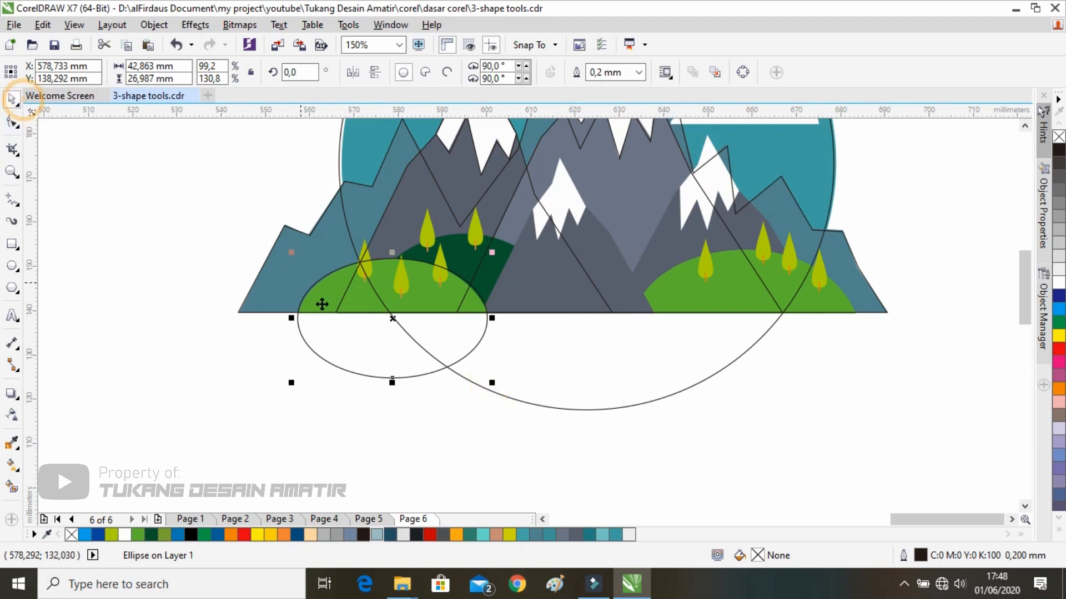
left_click_drag(489, 386, 527, 413)
scroll(456, 325, "up", 2)
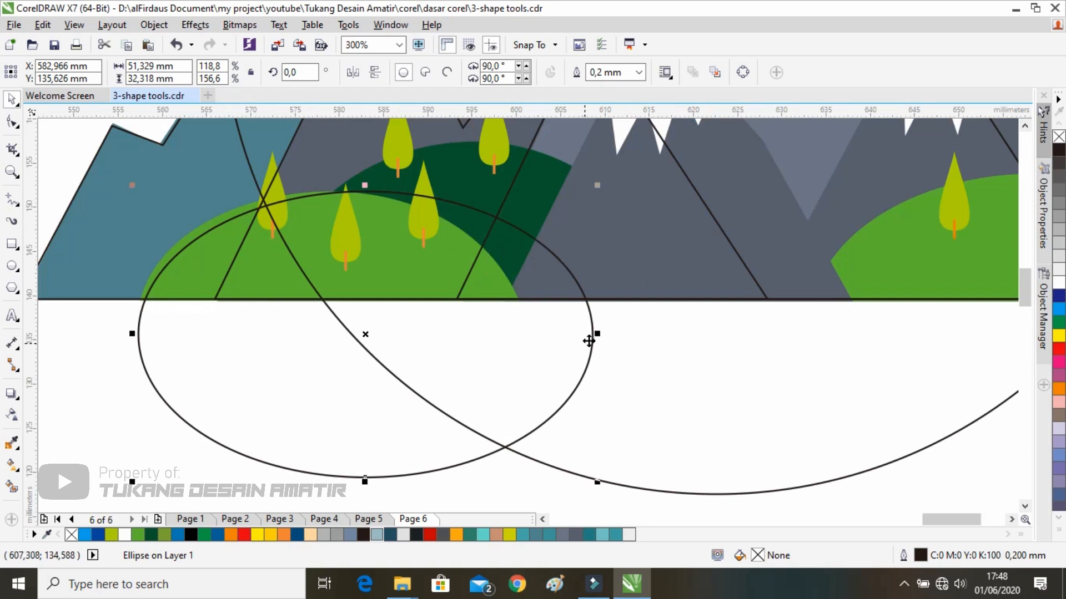
left_click_drag(595, 338, 560, 338)
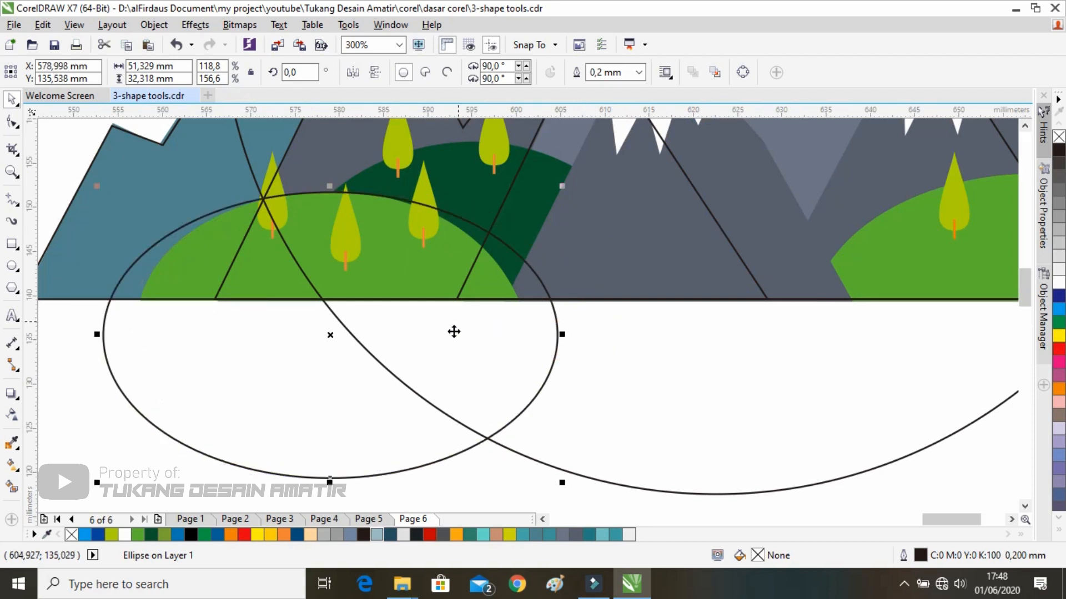
left_click_drag(452, 330, 452, 331)
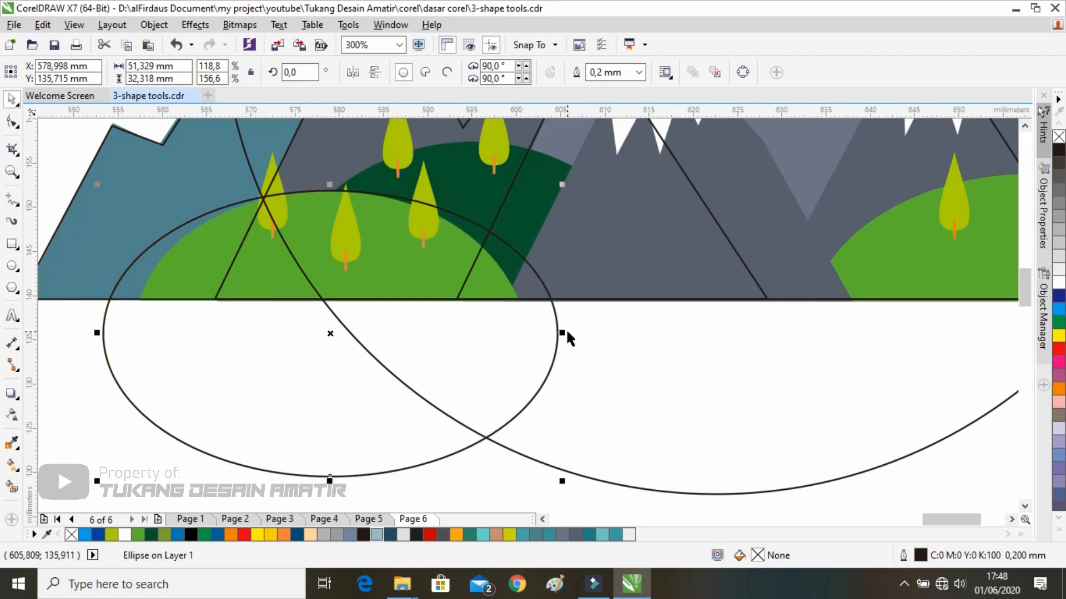
left_click_drag(559, 331, 528, 330)
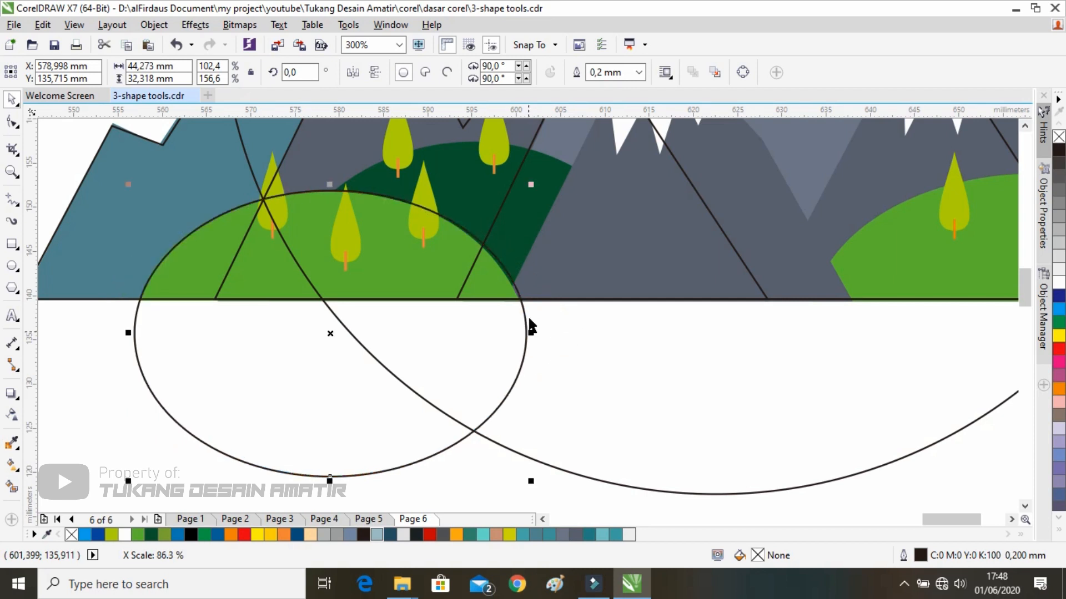
scroll(462, 328, "down", 3)
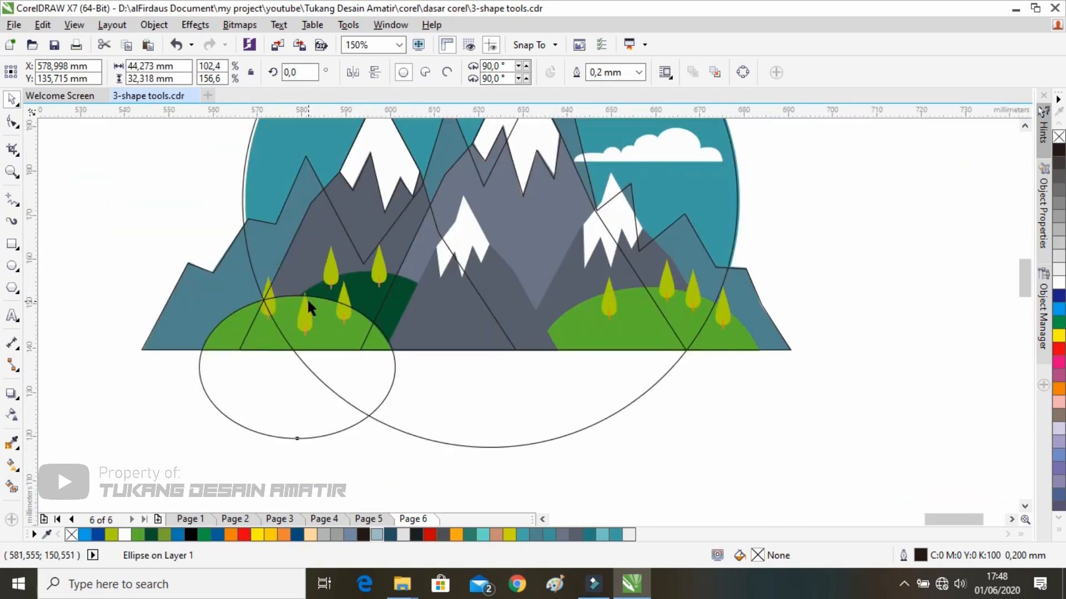
scroll(308, 298, "up", 3)
scroll(242, 405, "down", 3)
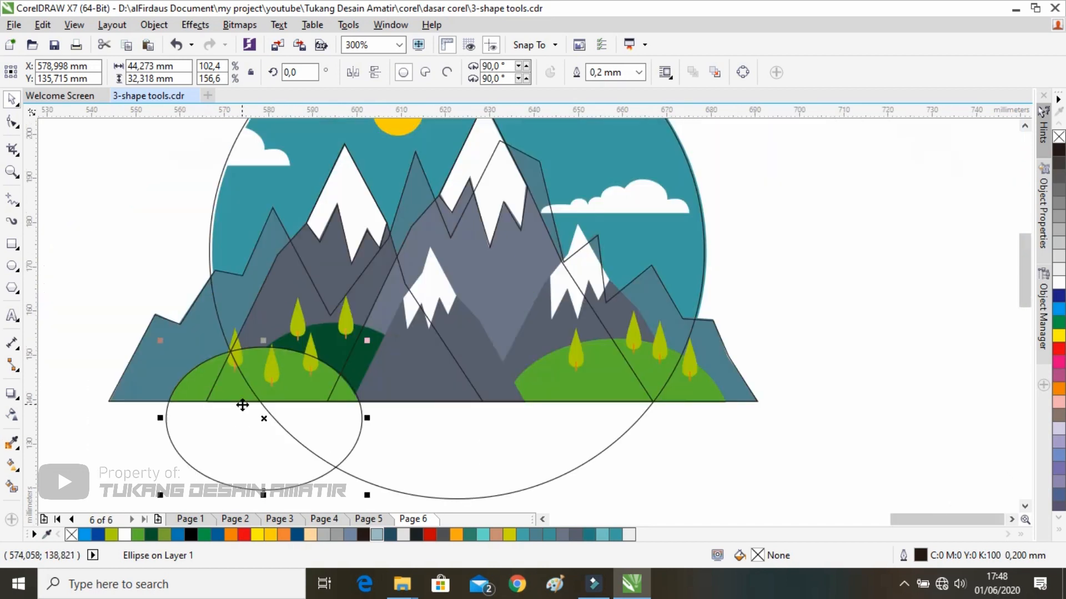
Copy the hill ellipse onto the dark green hill behind and narrow the copy to about 40 mm wide.
left_click_drag(217, 453, 288, 424)
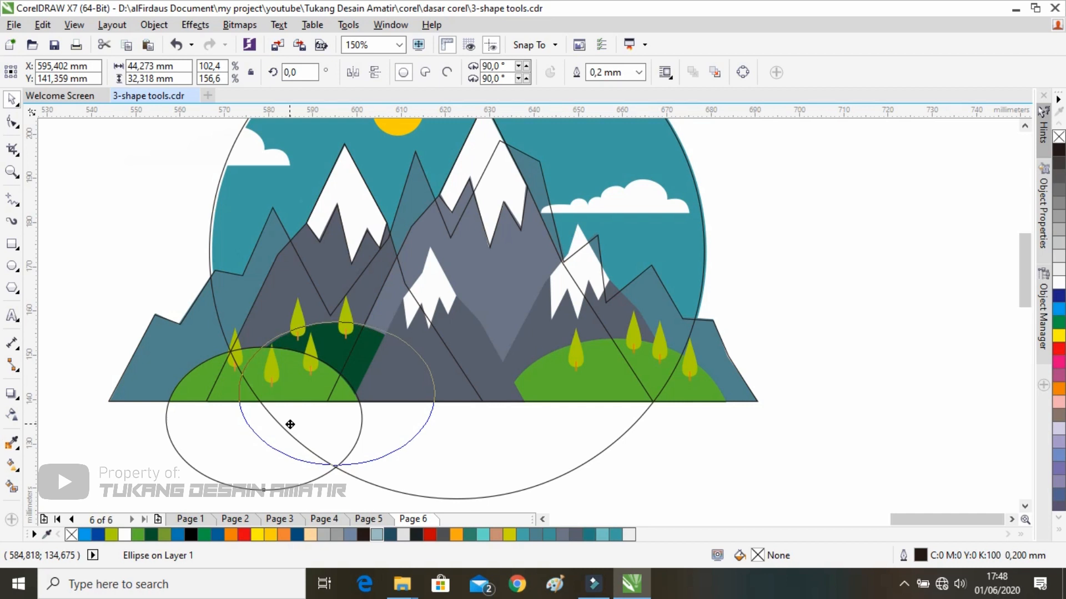
scroll(347, 355, "up", 3)
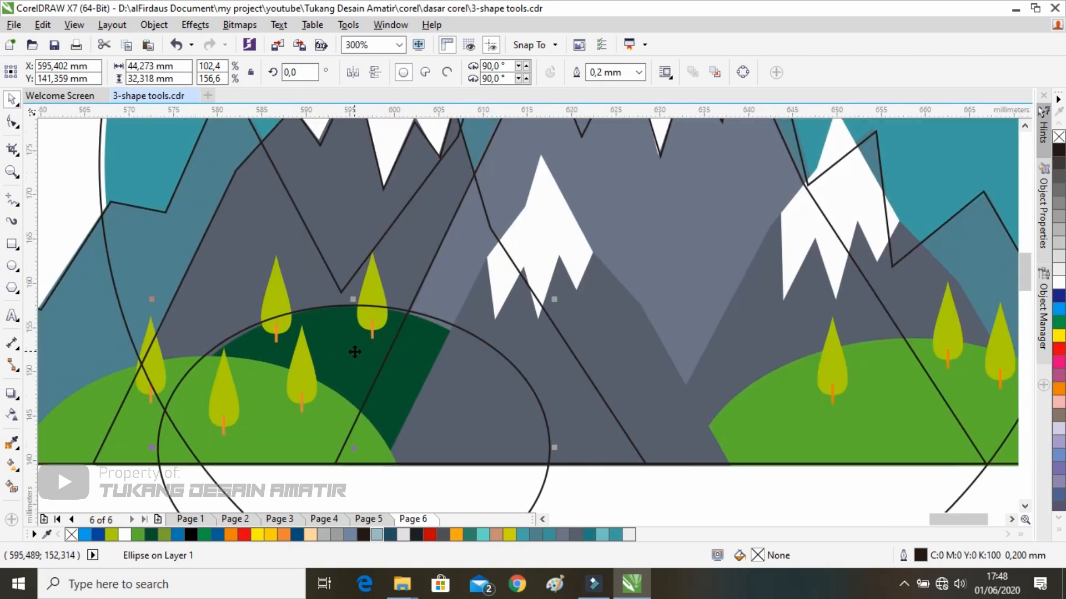
left_click_drag(553, 448, 535, 443)
left_click_drag(437, 392, 503, 344)
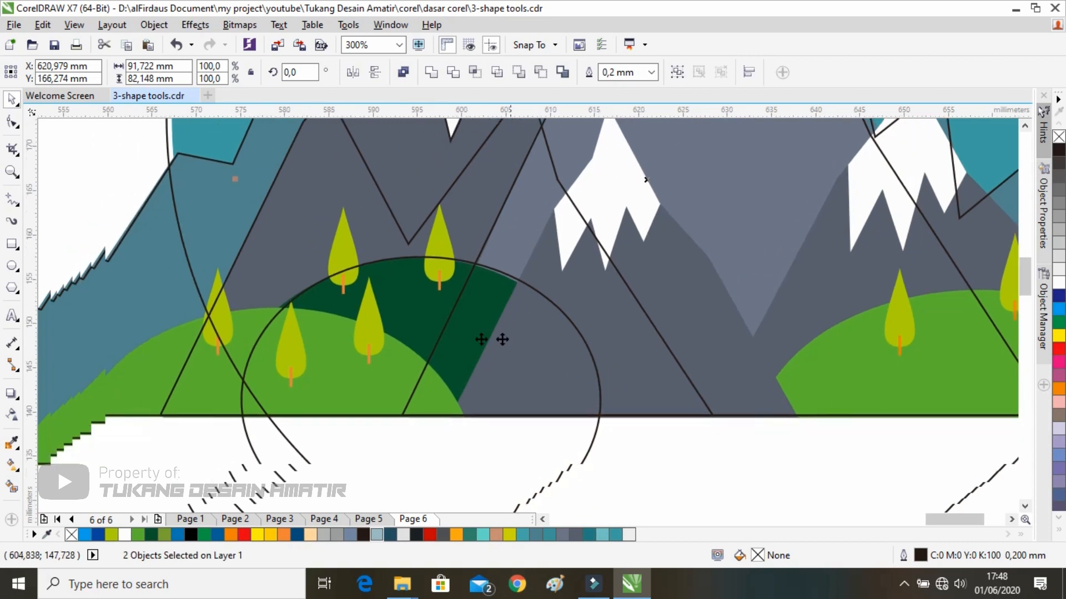
left_click_drag(427, 317, 427, 319)
key("ctrl+z")
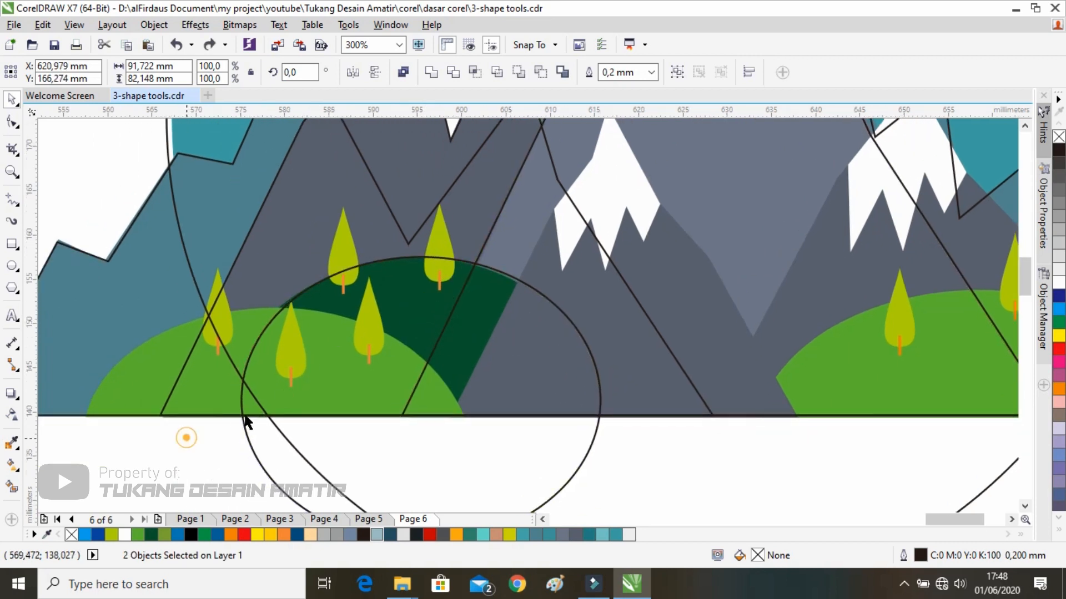
left_click(187, 438)
left_click(426, 303)
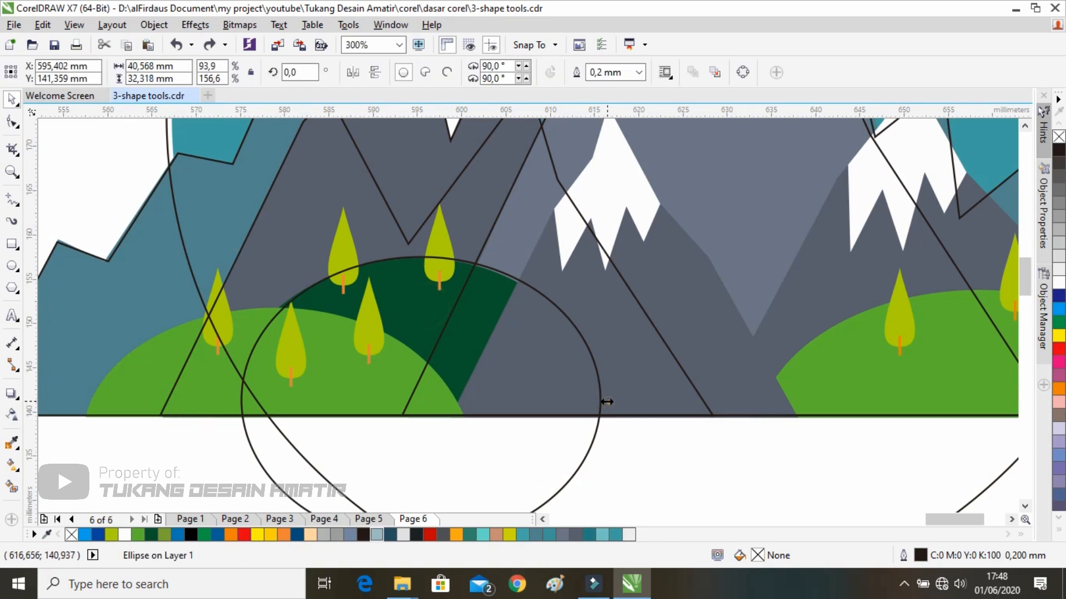
left_click_drag(606, 401, 601, 398)
left_click_drag(509, 373, 639, 354)
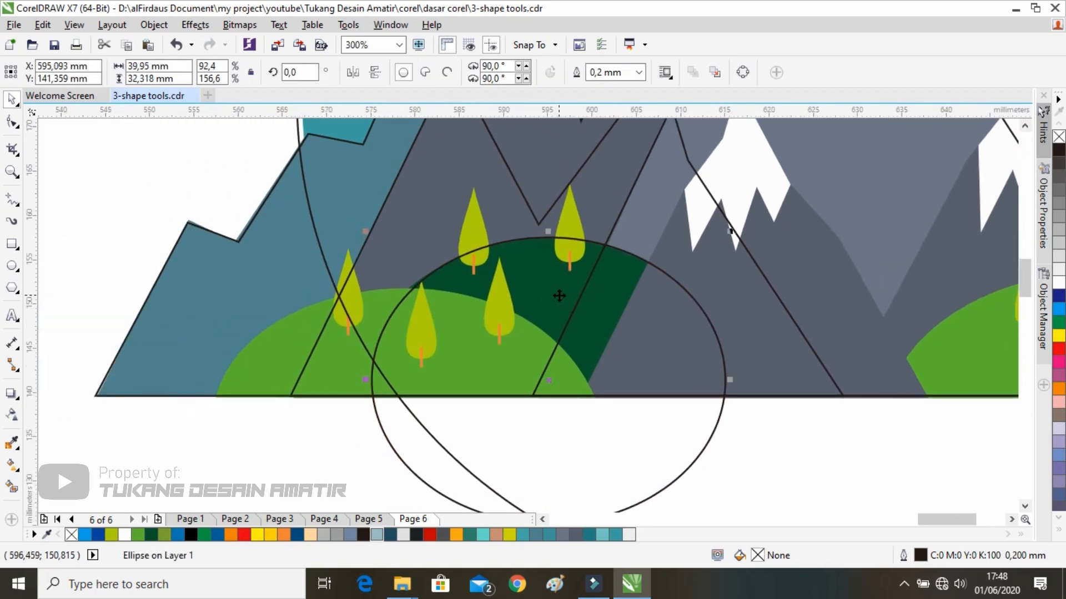
Enlarge the left light green hill's ellipse to about 44.6 by 33.5 mm to follow the hill's curve.
left_click_drag(558, 296, 394, 358)
left_click_drag(564, 439, 606, 438)
left_click_drag(403, 288, 404, 278)
Copy the left hill's ellipse onto the light green hill on the right and widen it to about 50.6 mm.
scroll(571, 339, "down", 2)
scroll(587, 337, "right", 3)
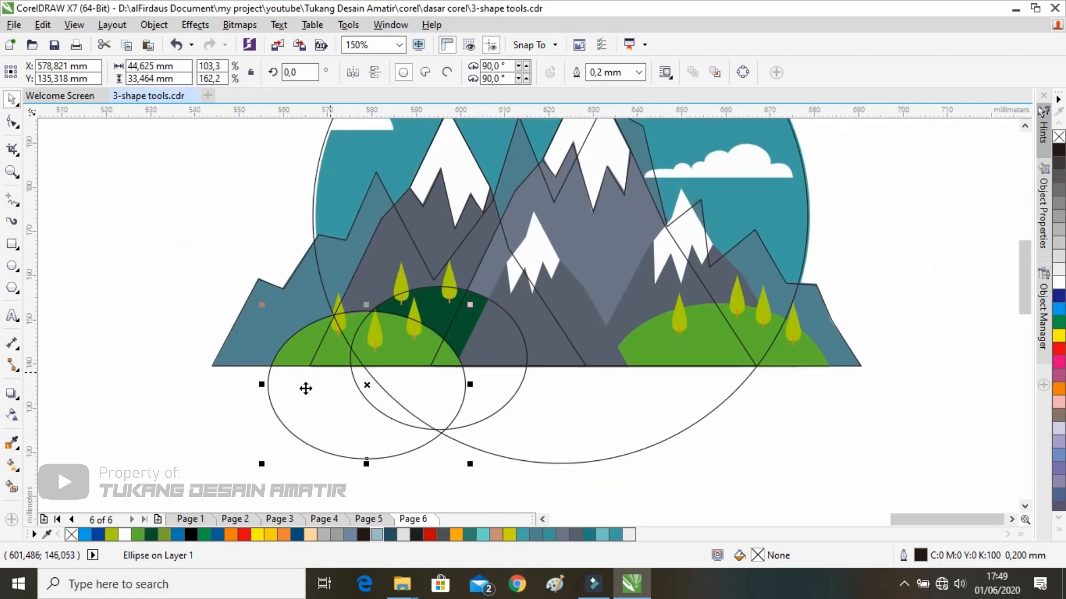
left_click_drag(306, 405, 657, 398)
left_click_drag(539, 369, 373, 384)
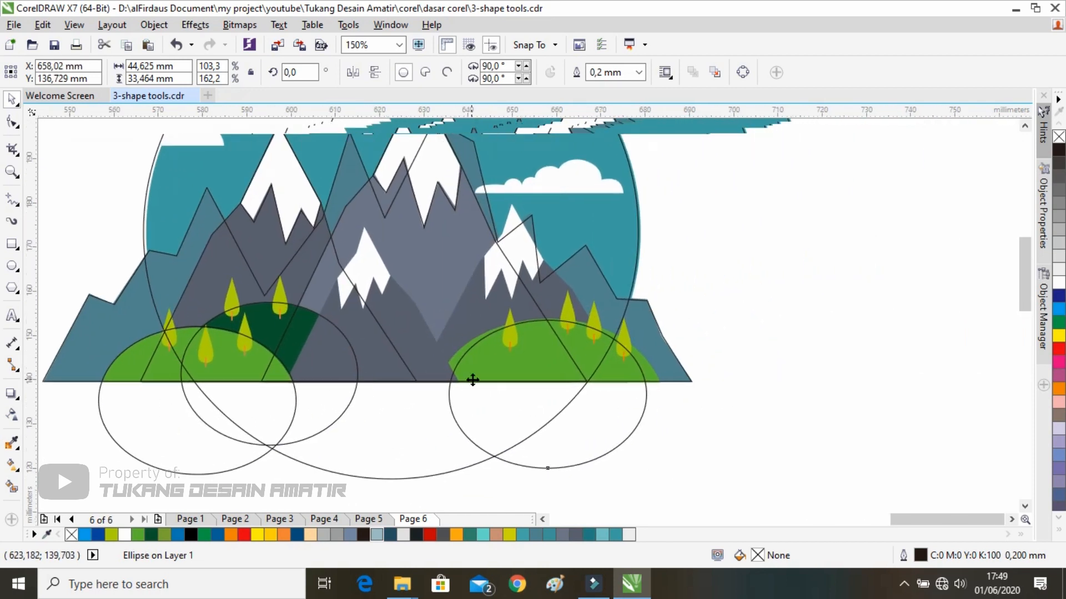
left_click_drag(651, 394, 666, 394)
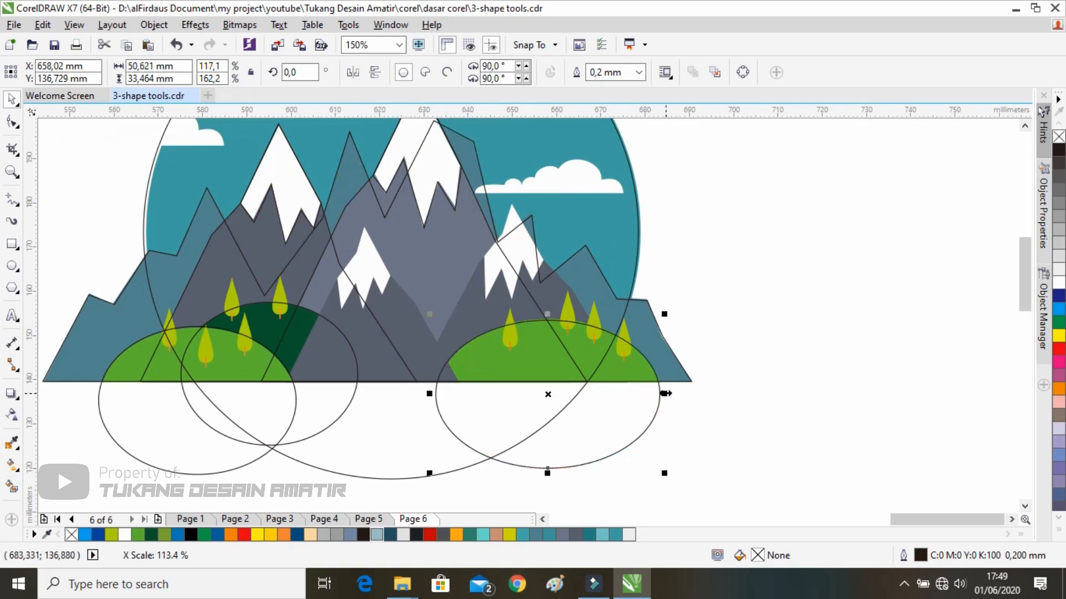
scroll(681, 316, "up", 1)
scroll(681, 316, "down", 1)
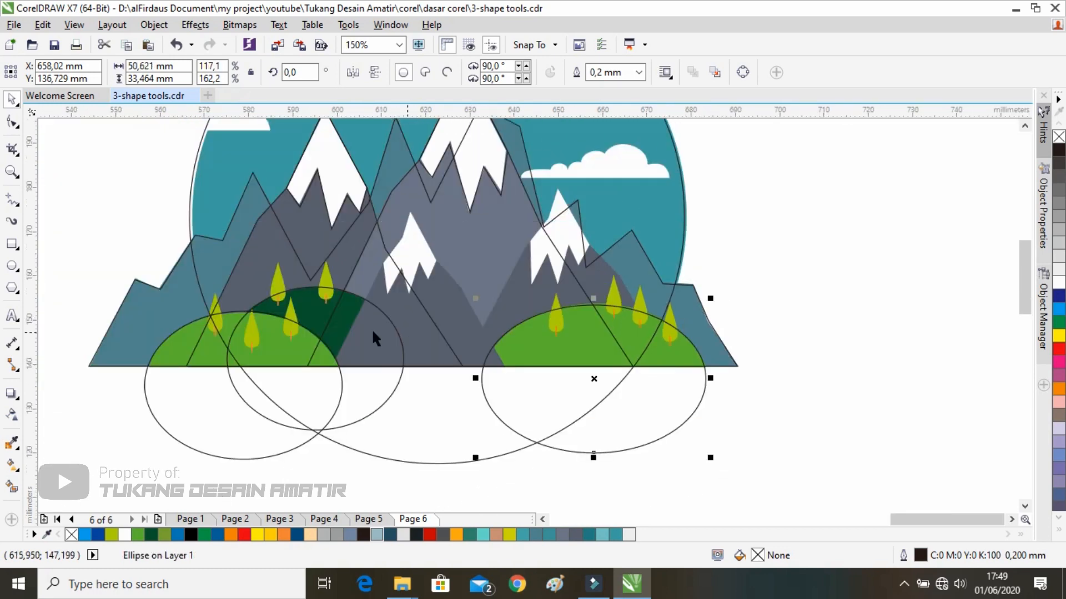
Draw a three-sided polygon about 4.3 by 9.3 mm over the leftmost tree's crown.
left_click_drag(201, 331, 445, 364)
scroll(491, 360, "up", 1)
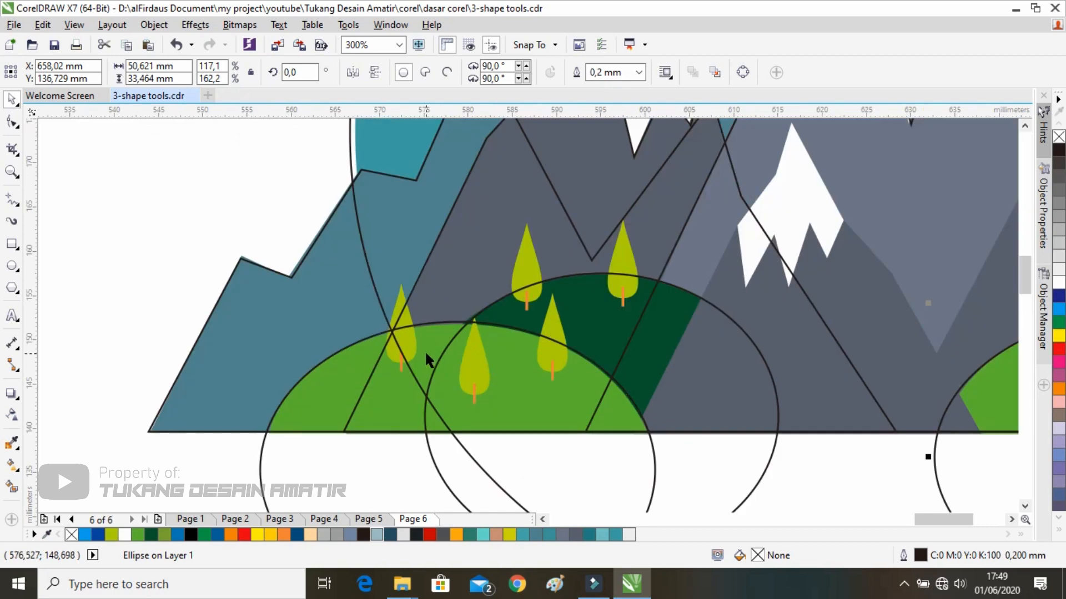
left_click(11, 245)
scroll(391, 353, "up", 1)
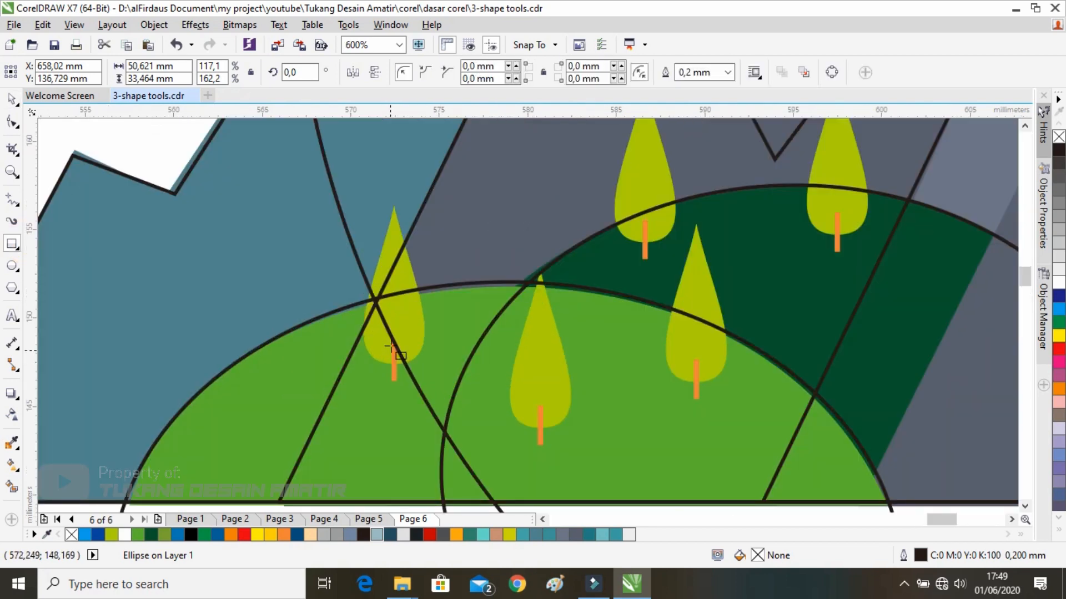
left_click(11, 289)
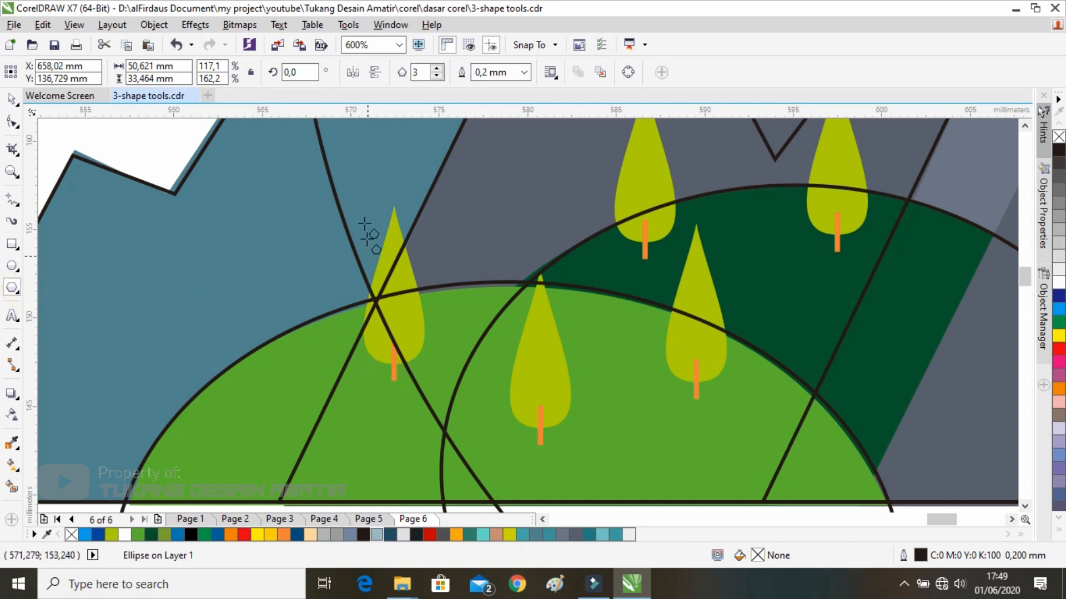
left_click_drag(352, 203, 439, 416)
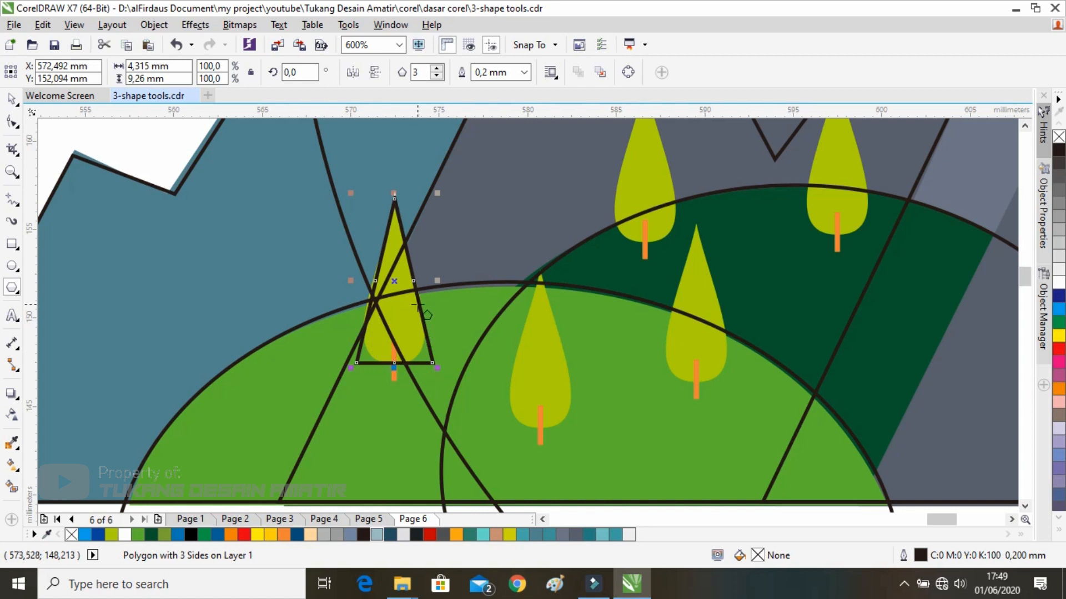
Convert the tree crown's triangle to curves and add a node on each slanted side above the base.
right_click(386, 309)
left_click(423, 215)
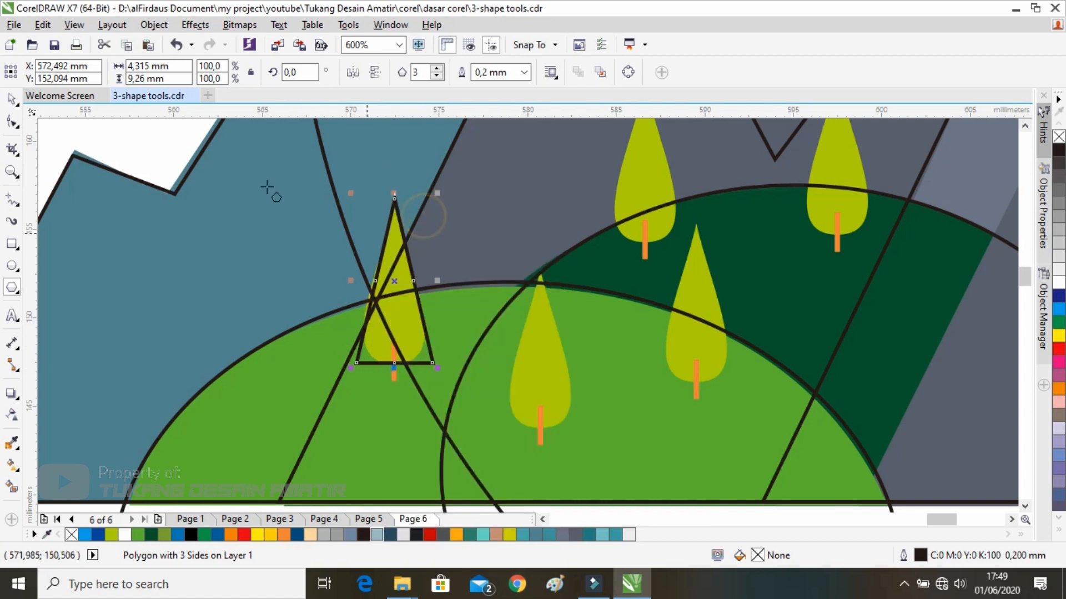
left_click(12, 121)
scroll(380, 334, "up", 1)
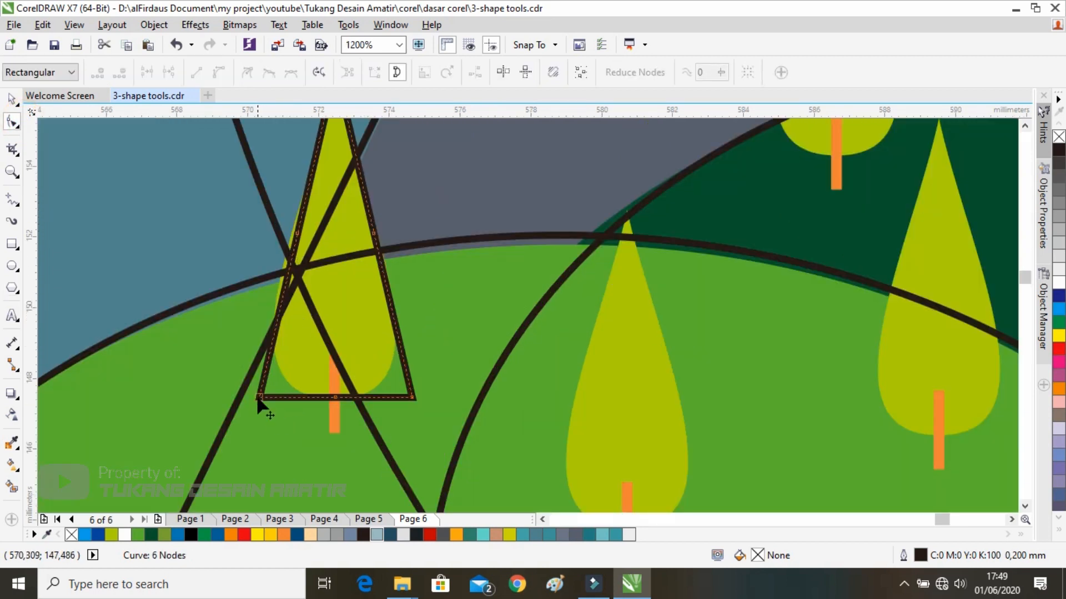
left_click(282, 293)
double_click(283, 295)
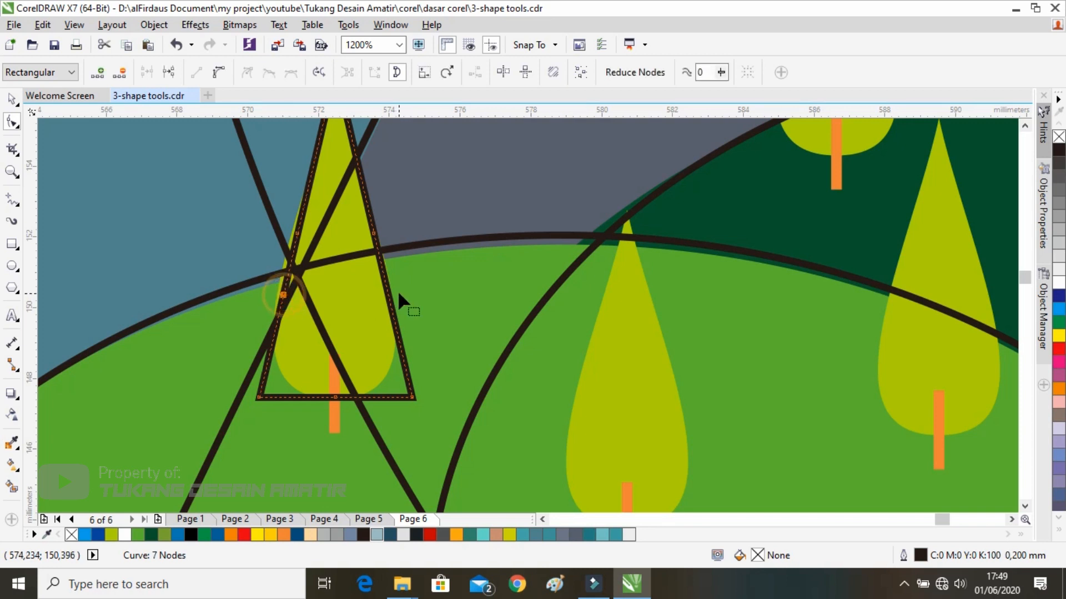
double_click(387, 289)
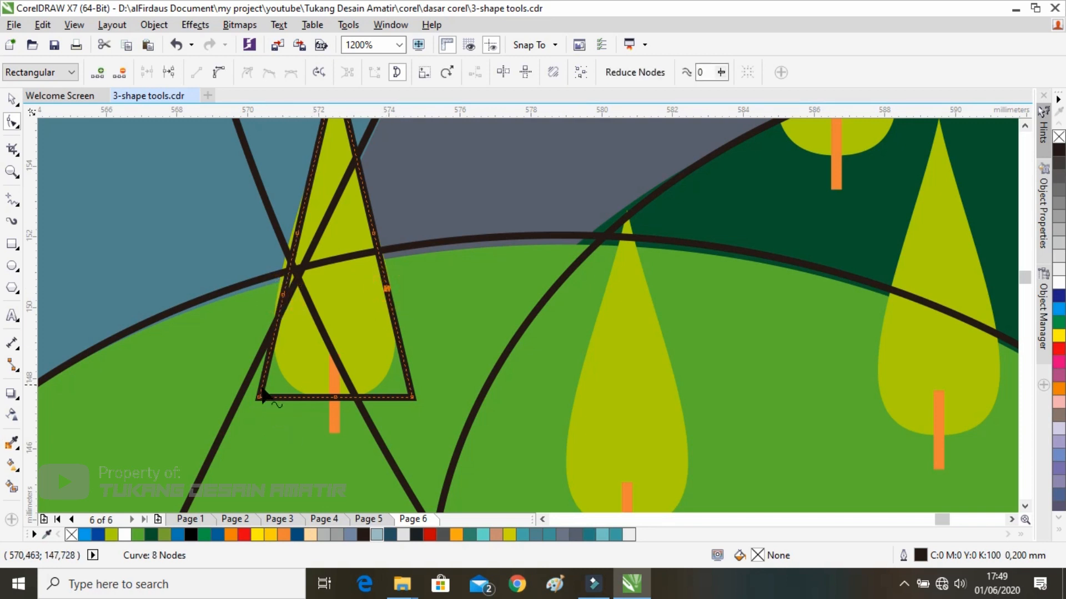
Delete the crown outline's two bottom corner nodes and convert all its remaining segments to curves.
double_click(259, 398)
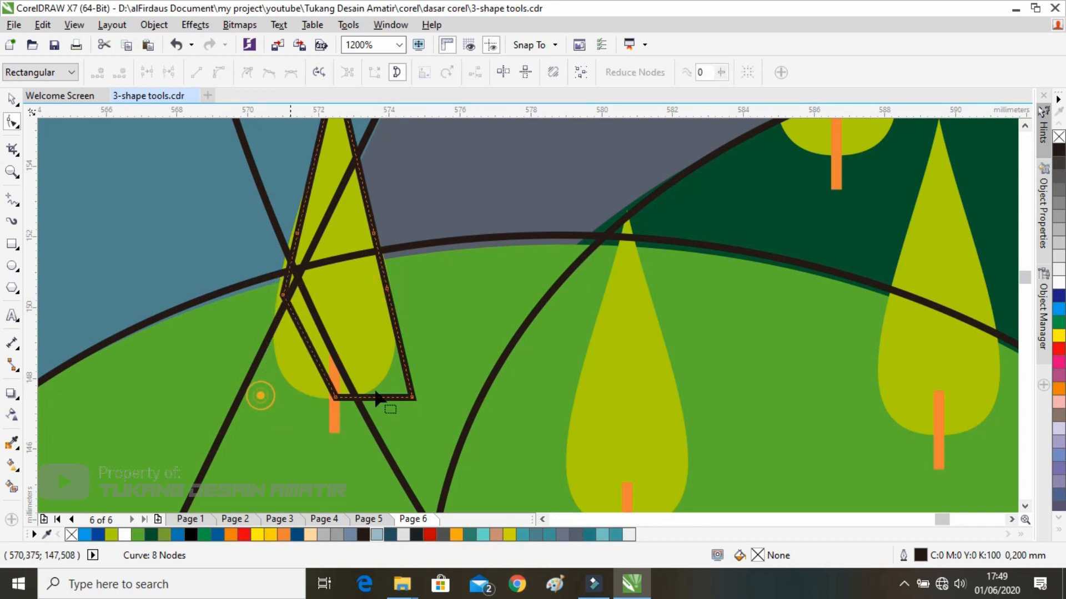
double_click(412, 398)
left_click_drag(344, 342, 333, 441)
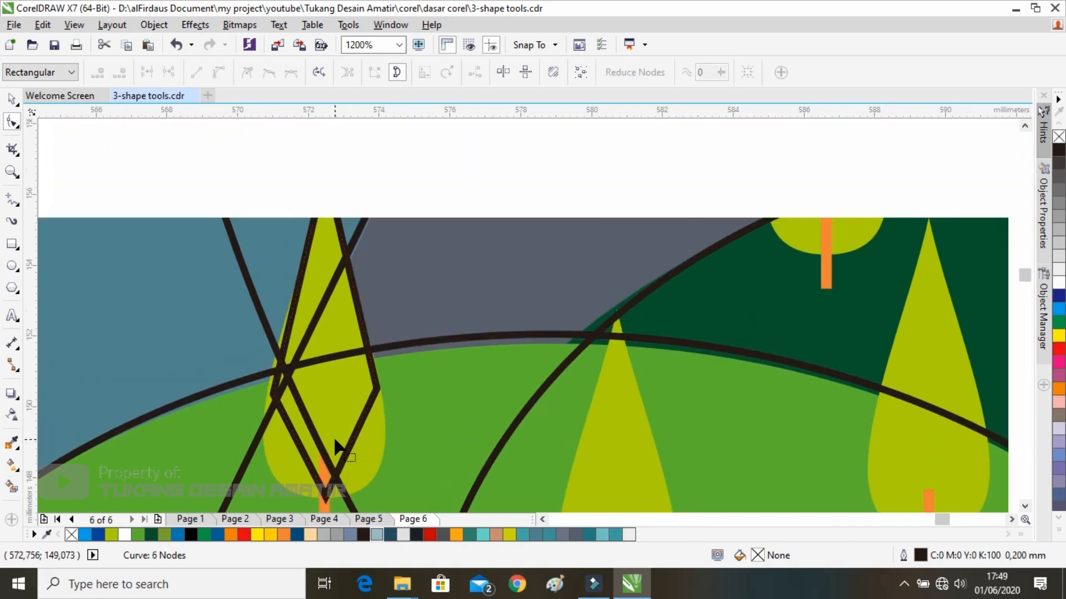
key("ctrl+a")
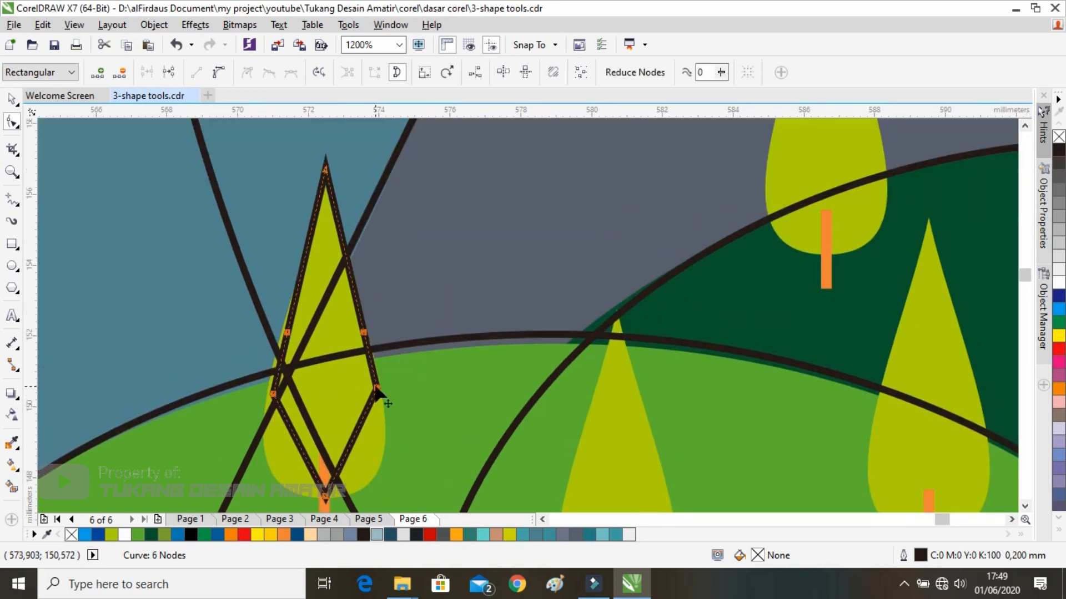
right_click(376, 388)
left_click(416, 181)
left_click_drag(358, 430, 404, 336)
left_click(403, 335)
Bend the two lower segments of the crown outline outward to follow the rounded bottom of the leftmost tree.
left_click_drag(304, 325, 351, 281)
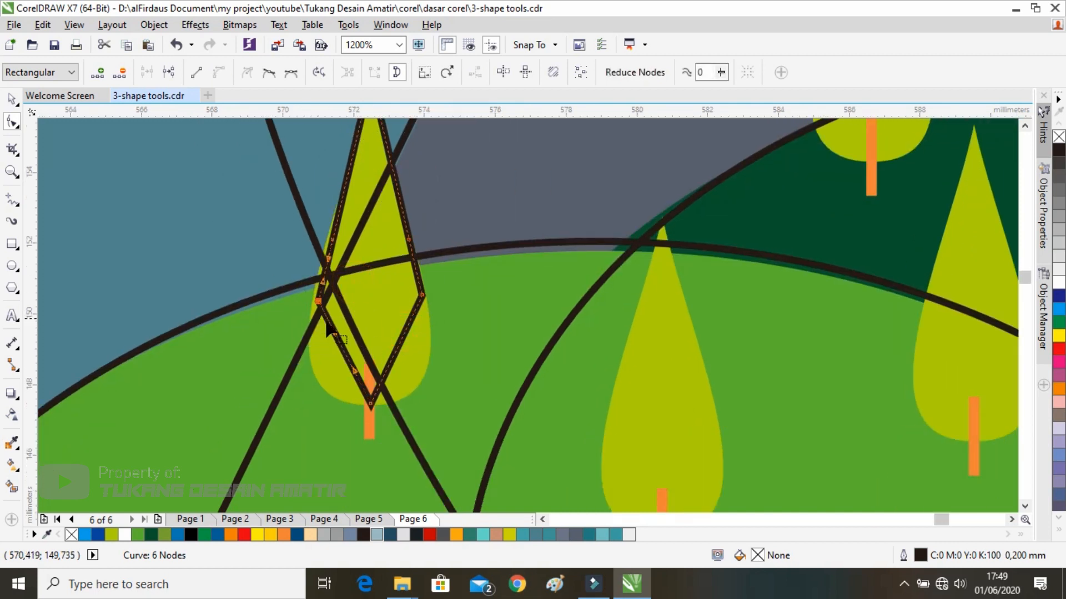
left_click_drag(317, 358, 300, 375)
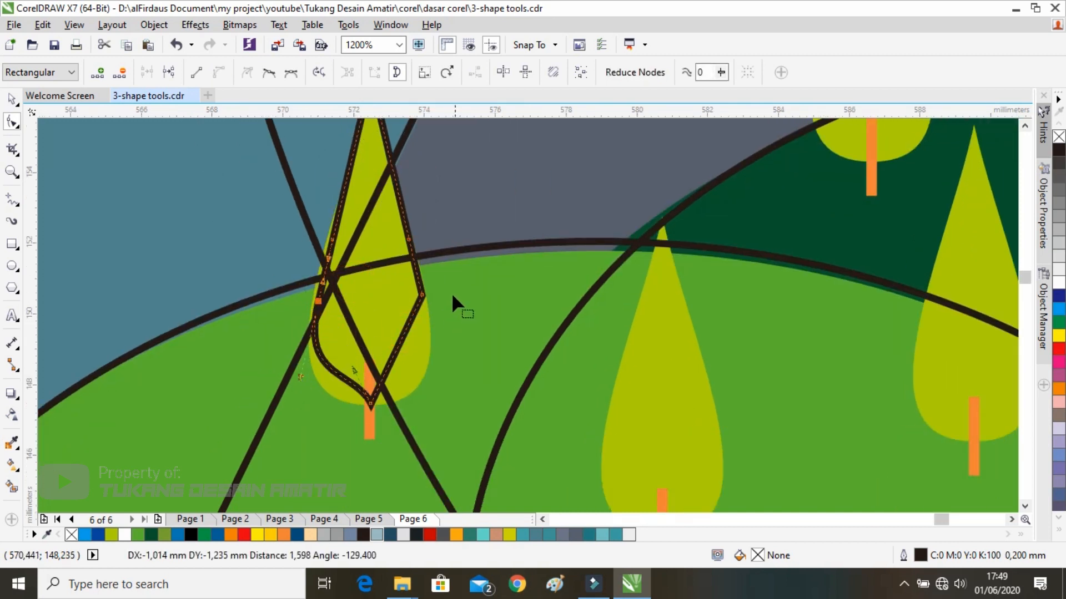
left_click_drag(440, 284, 397, 321)
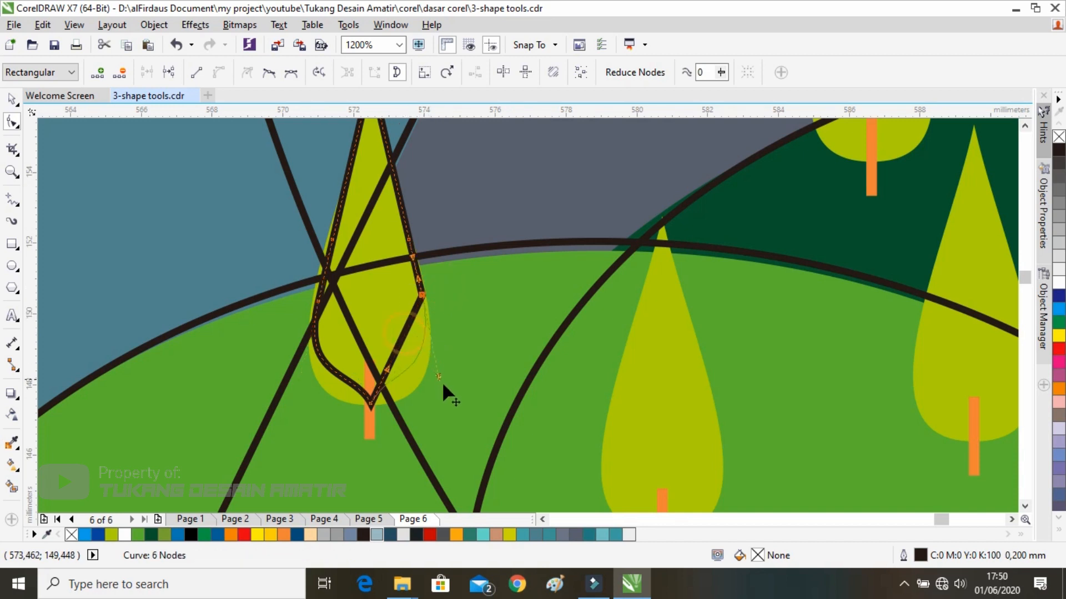
left_click_drag(442, 383, 446, 388)
left_click_drag(386, 370, 400, 399)
left_click_drag(354, 372, 320, 395)
left_click_drag(396, 399, 441, 377)
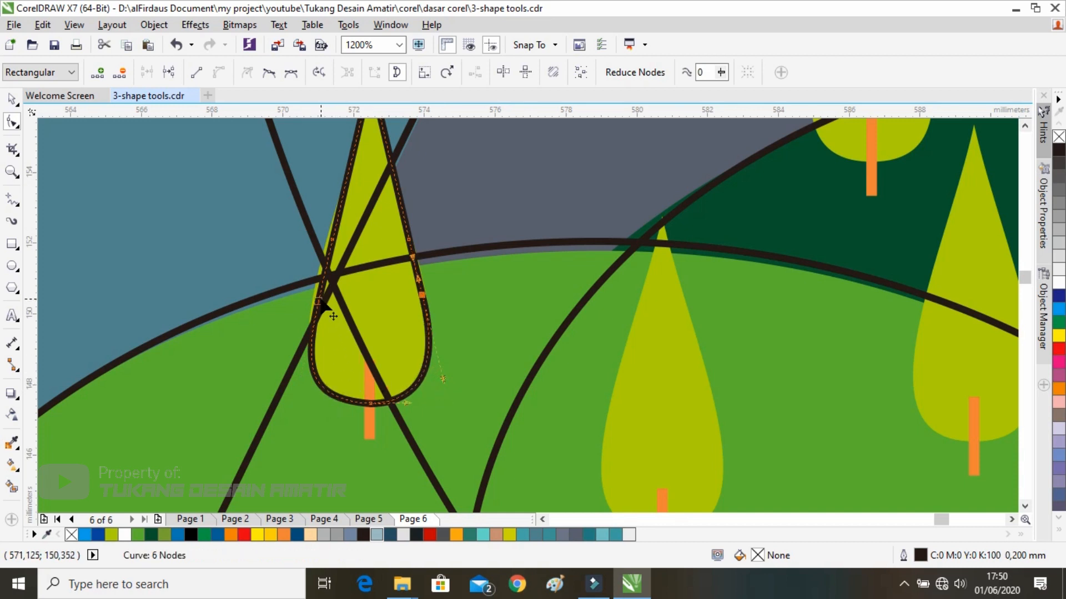
left_click_drag(323, 305, 392, 377)
Delete the extra node on each upper side of the crown, then make its bottom node smooth with level handles.
double_click(333, 238)
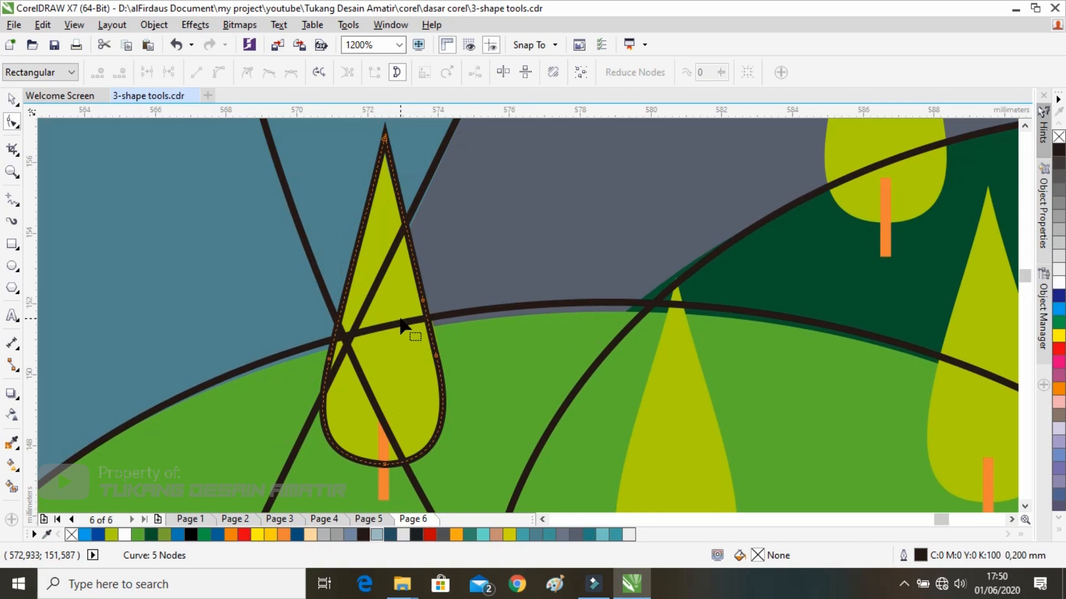
double_click(423, 302)
scroll(447, 374, "down", 1)
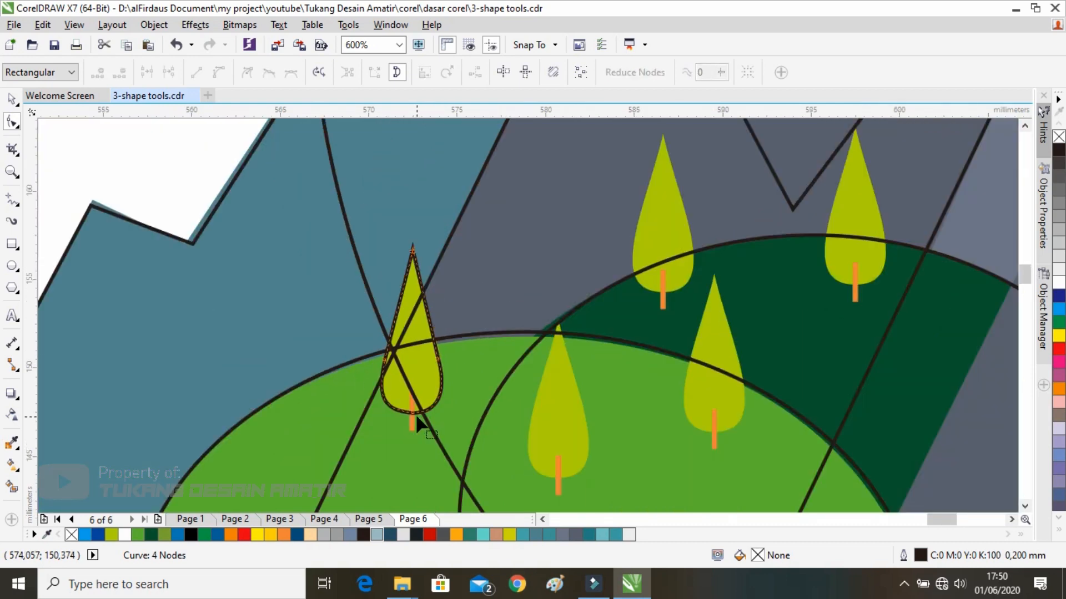
scroll(417, 422, "up", 1)
right_click(408, 412)
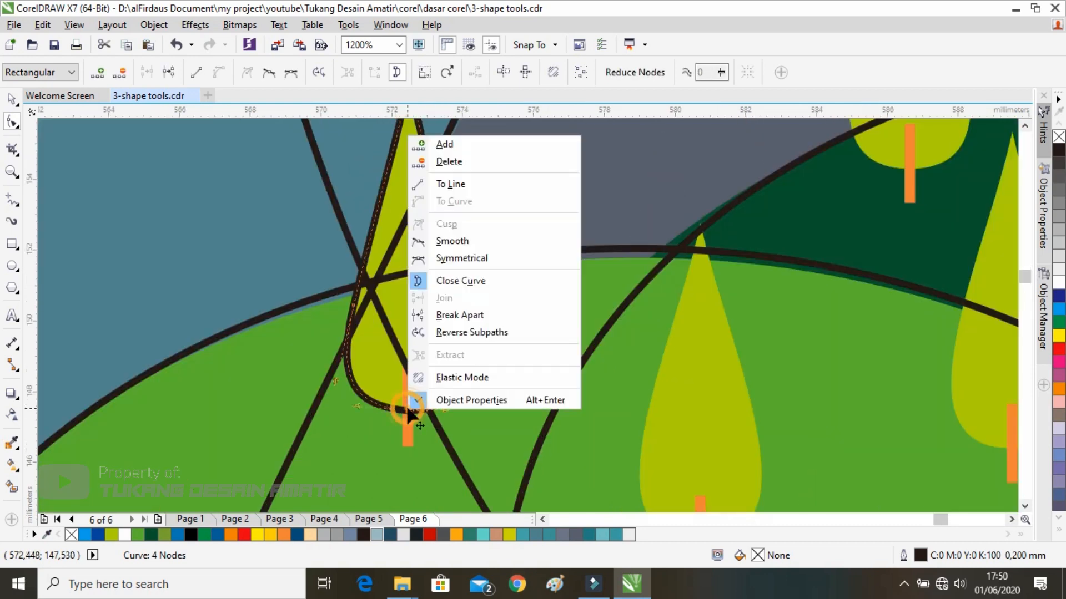
left_click(451, 238)
scroll(418, 419, "up", 1)
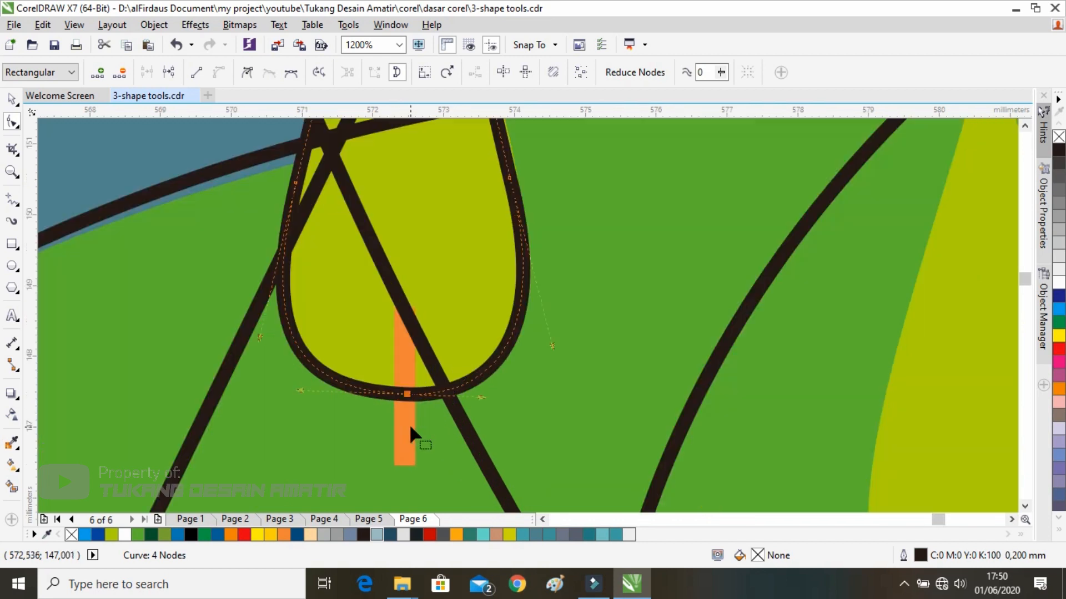
left_click(480, 394)
left_click_drag(479, 394, 494, 395)
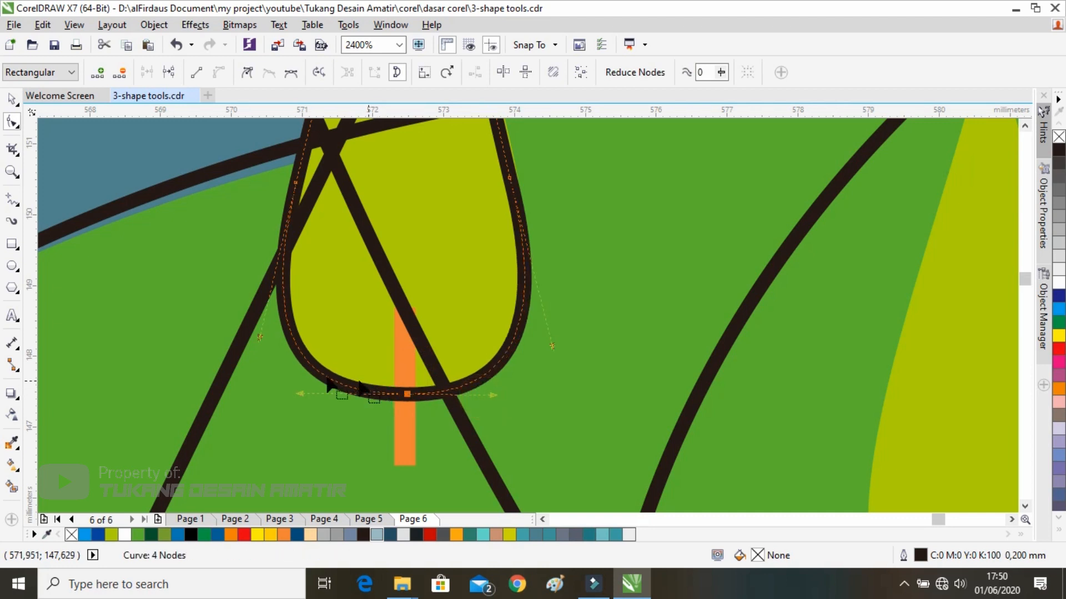
Draw a rectangle about 0.36 by 2.24 mm over the leftmost tree's orange trunk.
left_click(12, 243)
left_click_drag(391, 308, 417, 467)
scroll(257, 266, "down", 1)
Examine the whole illustration and the small right mountain to see which shapes still need tracing.
left_click(12, 98)
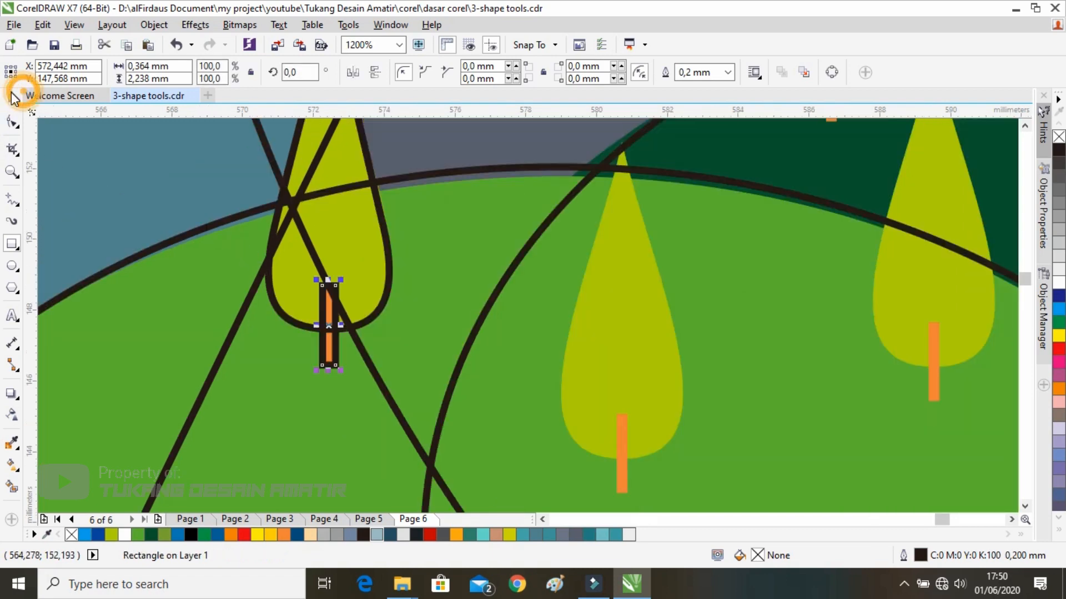
scroll(330, 266, "down", 2)
scroll(380, 256, "down", 2)
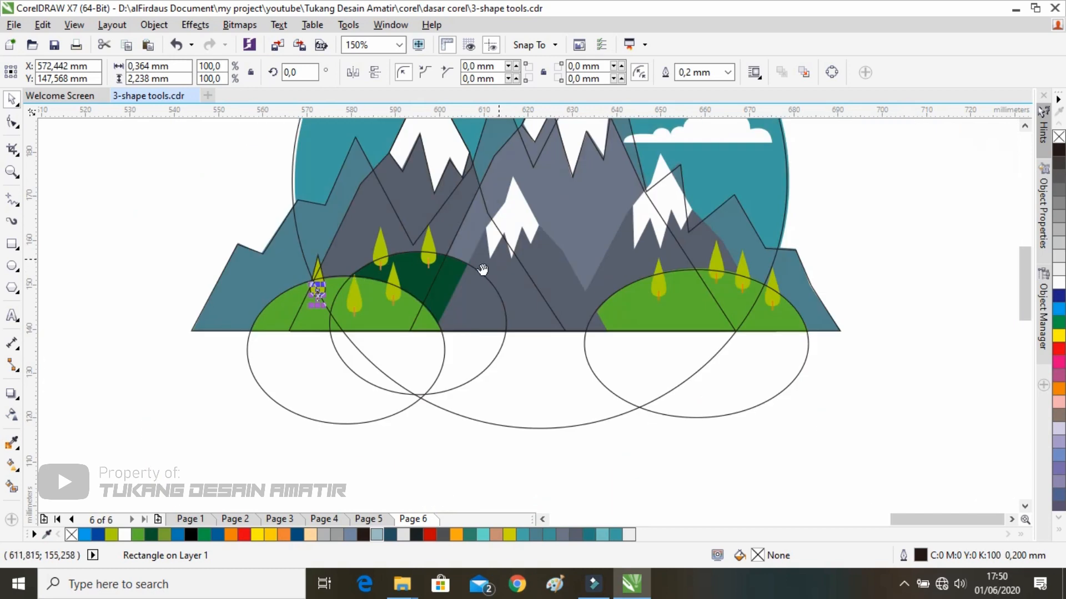
left_click_drag(483, 270, 395, 287)
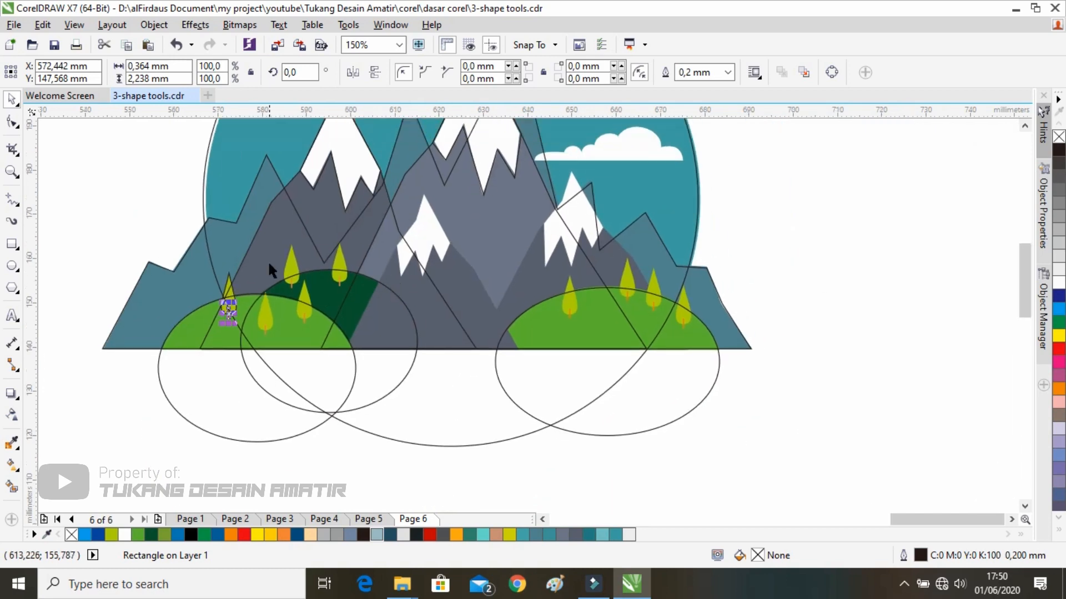
scroll(257, 272, "up", 1)
scroll(257, 272, "down", 1)
scroll(459, 228, "up", 3)
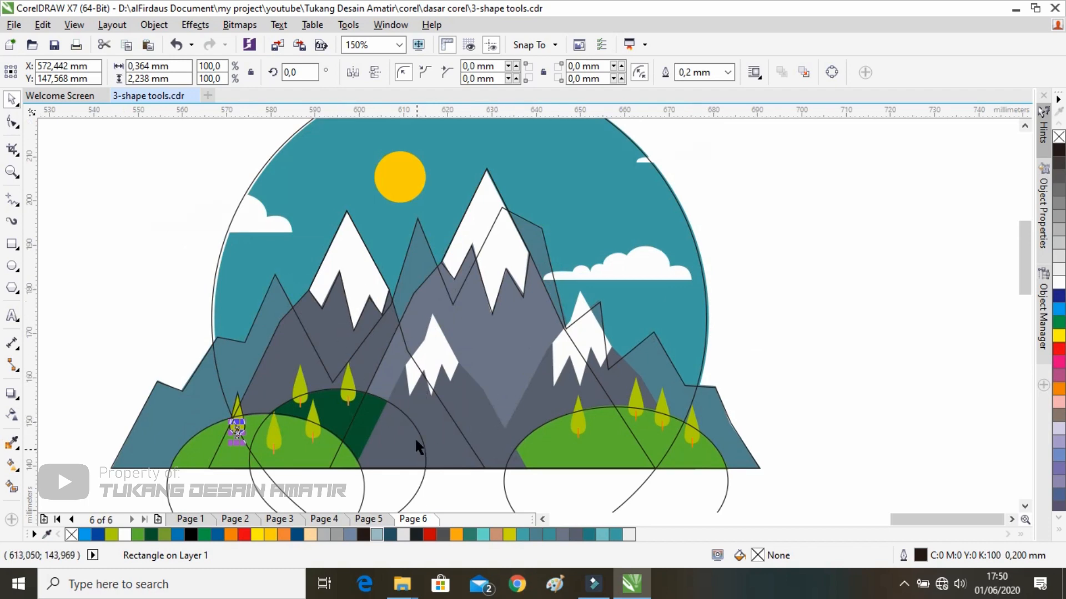
scroll(416, 444, "up", 2)
scroll(416, 433, "down", 2)
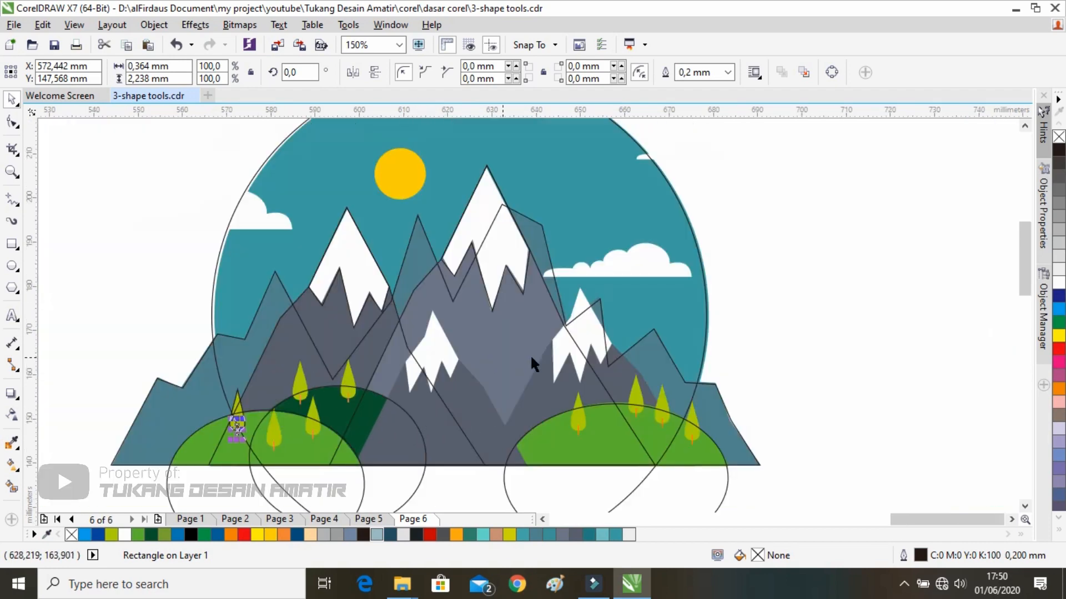
scroll(561, 374, "up", 2)
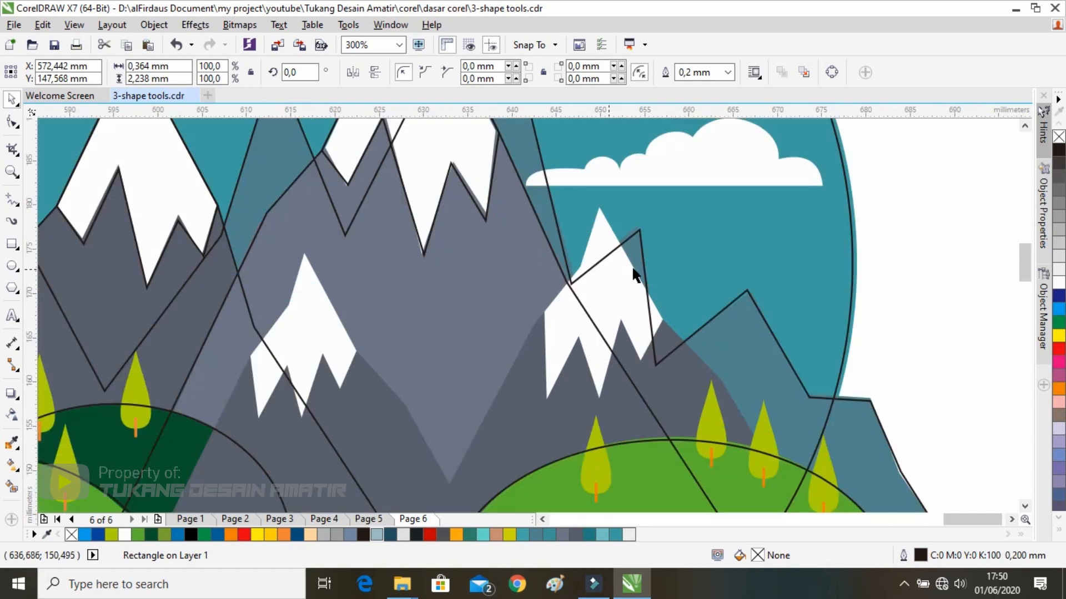
scroll(640, 375, "down", 2)
Copy the left snowcapped mountain's two outlines onto the small right mountain and scale them to about 43.1 by 40.2 mm.
left_click(388, 298)
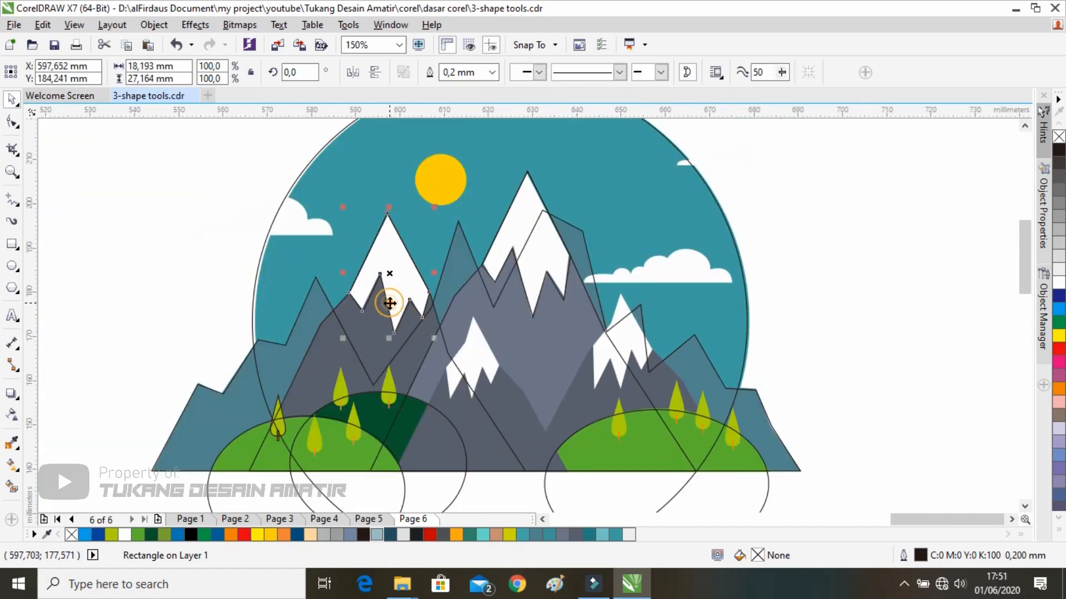
left_click(362, 341, "shift")
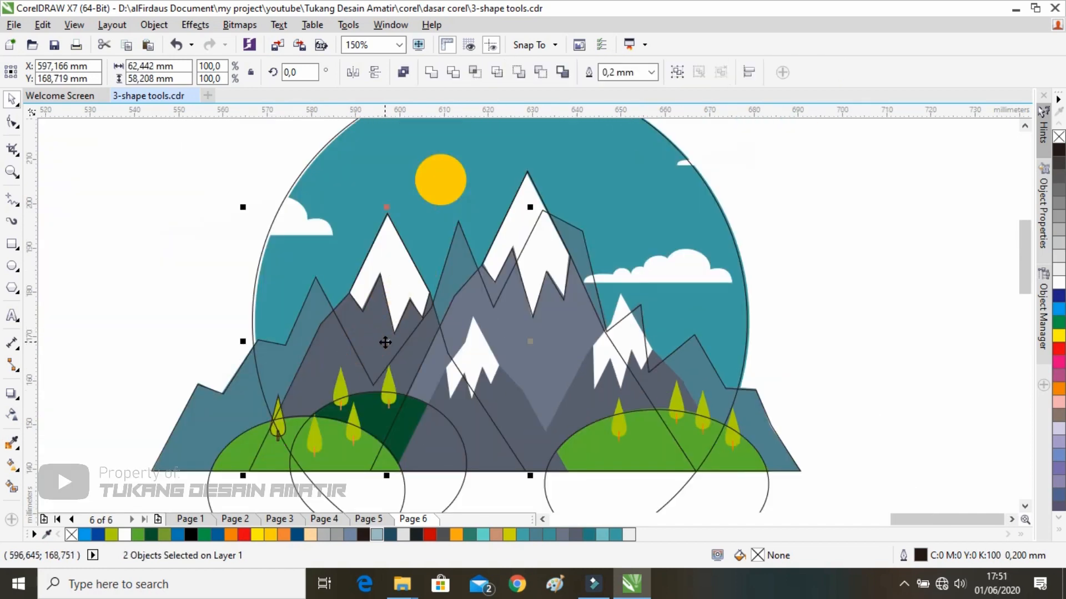
left_click_drag(393, 290, 637, 328)
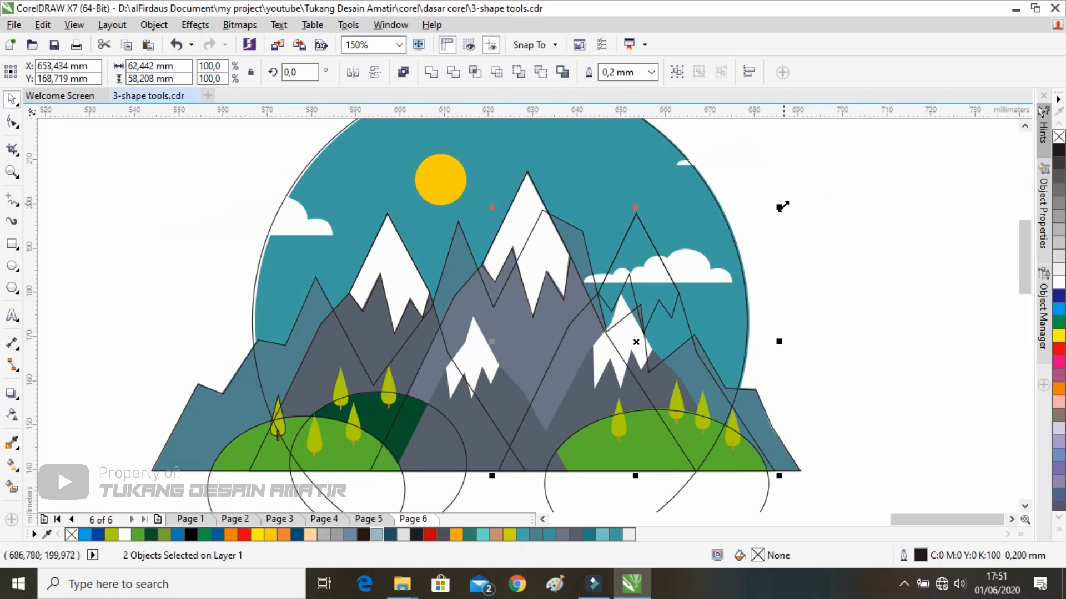
left_click_drag(782, 207, 716, 269)
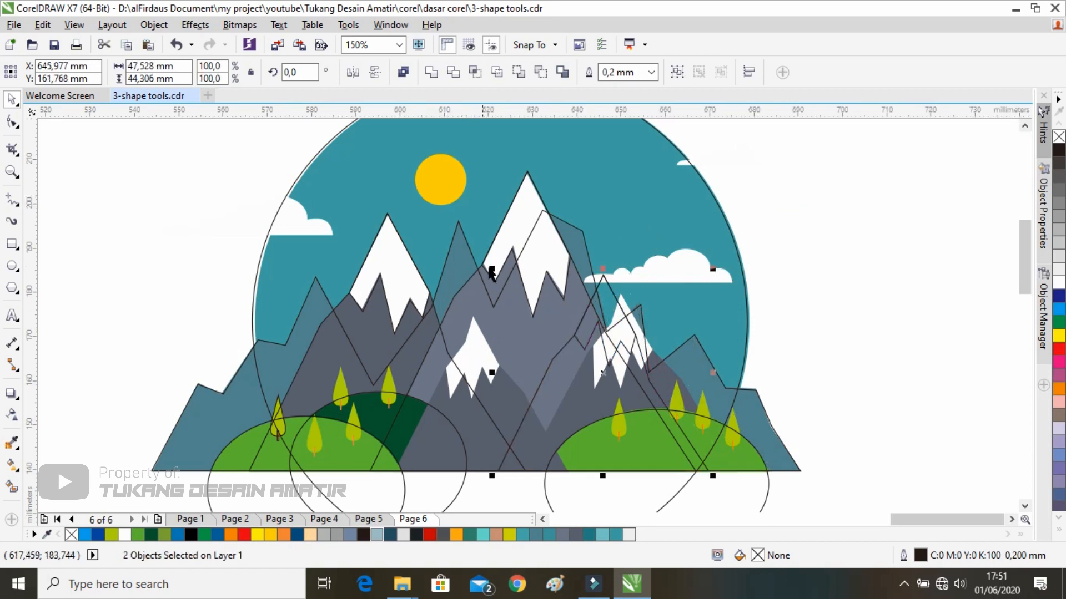
left_click_drag(491, 272, 511, 287)
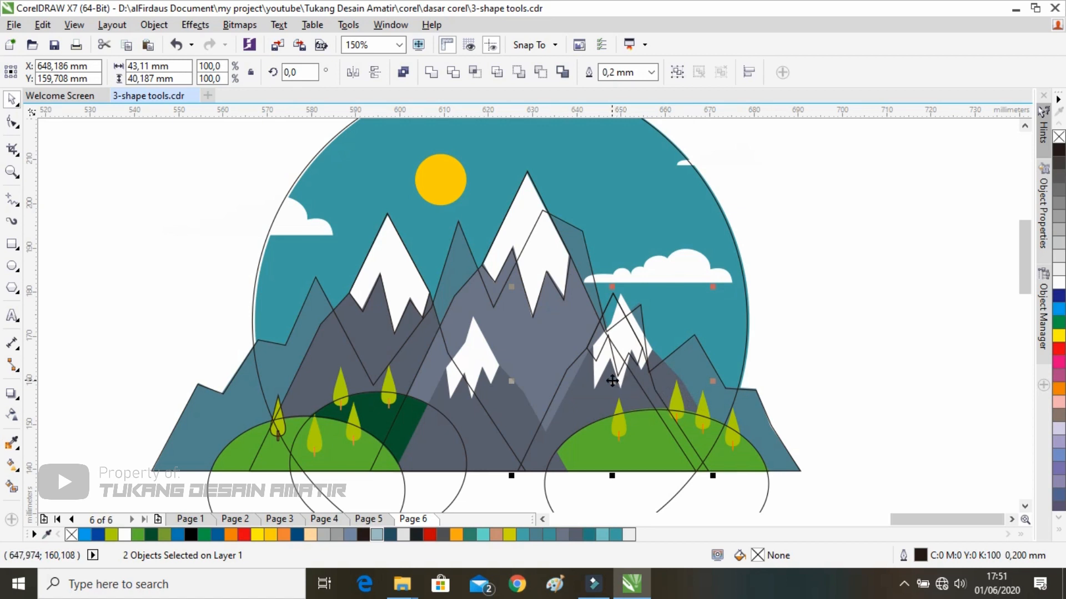
left_click_drag(611, 381, 631, 371)
Delete the copied snowcap outline from the small right mountain.
scroll(661, 363, "up", 2)
left_click(895, 302)
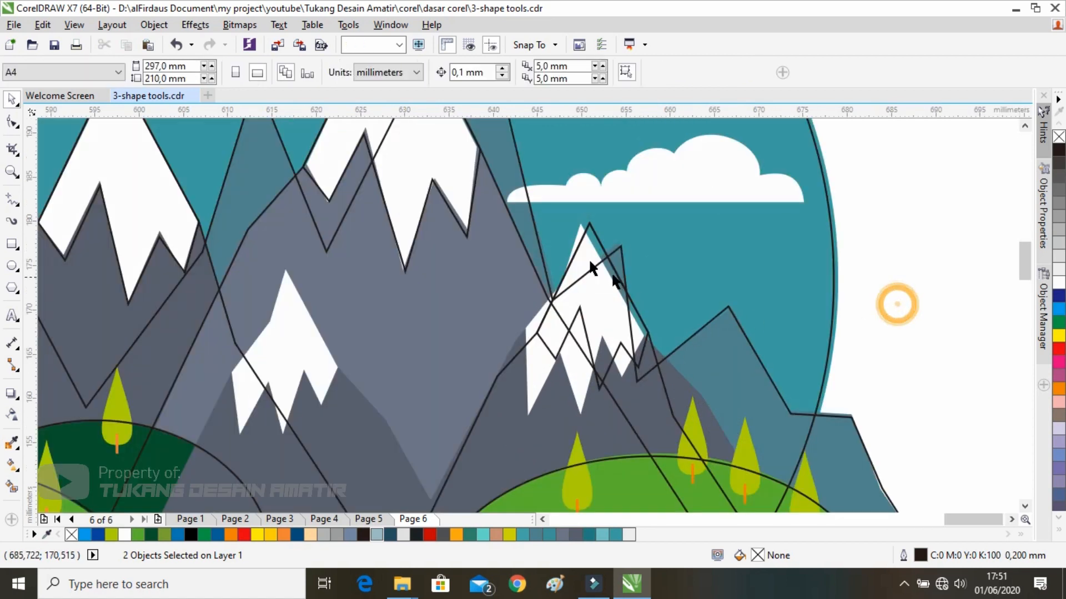
left_click(584, 246)
key("F10")
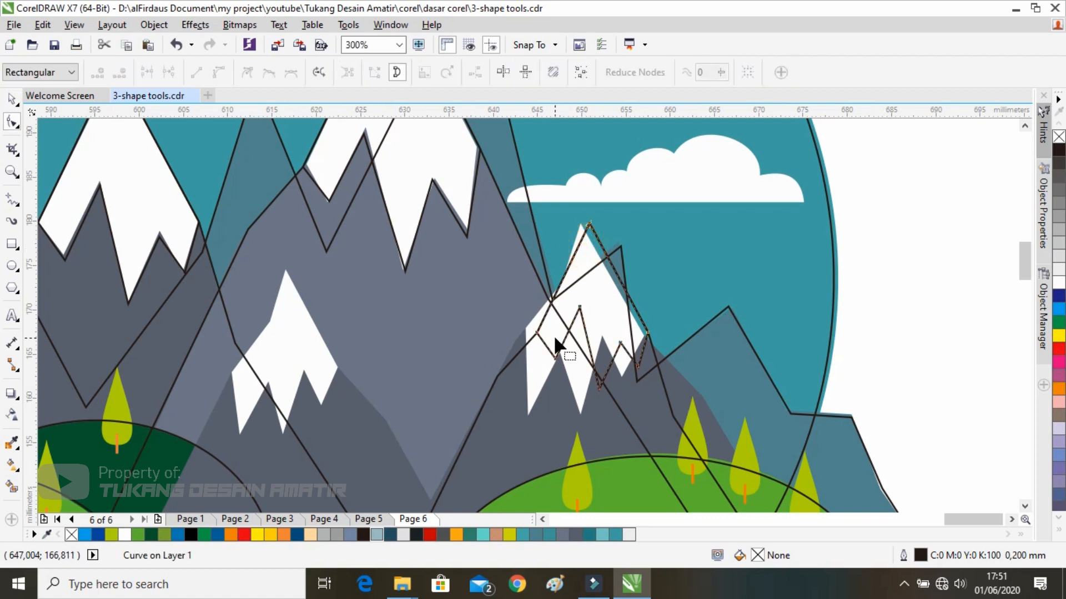
left_click(13, 101)
key("Delete")
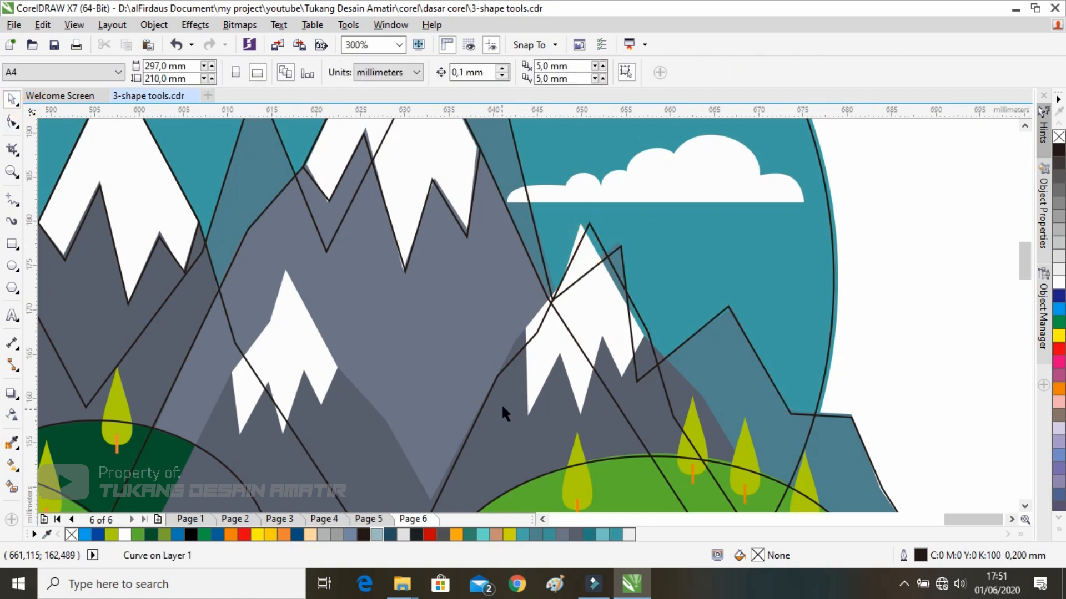
Move the copied mountain outline's peak, left shoulder and upper right slope nodes onto the edges of the small right mountain.
left_click(485, 402)
key("F10")
left_click_drag(536, 332, 563, 286)
left_click_drag(498, 376, 526, 329)
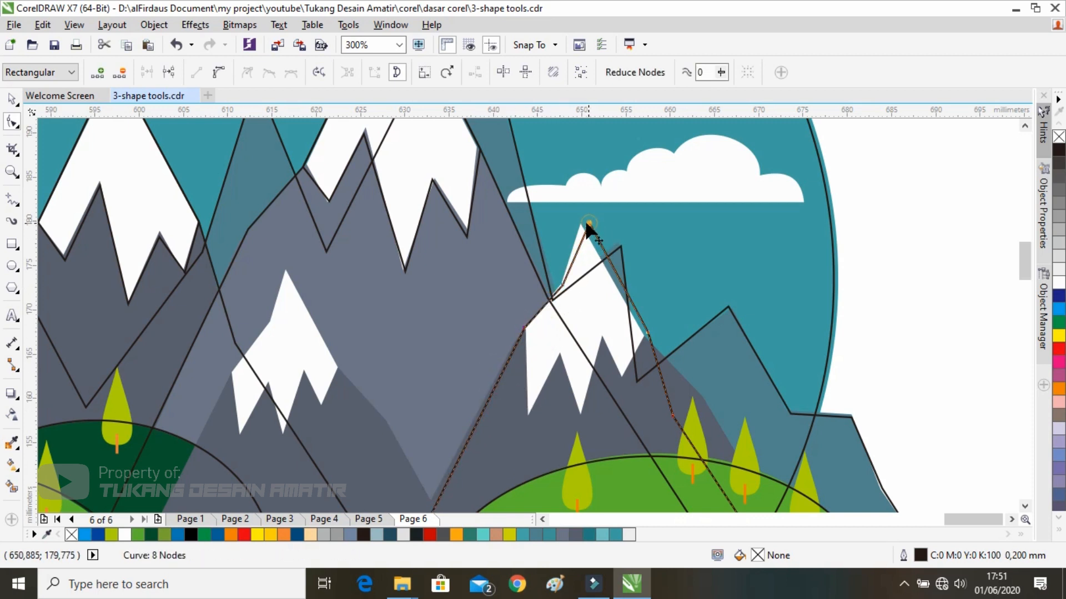
left_click_drag(590, 224, 579, 225)
left_click_drag(562, 287, 558, 287)
left_click_drag(647, 333, 644, 331)
Move the outline's lower right slope node onto the mountain edge and nudge its bottom-right corner 3.5 mm to the right.
left_click_drag(677, 354, 593, 290)
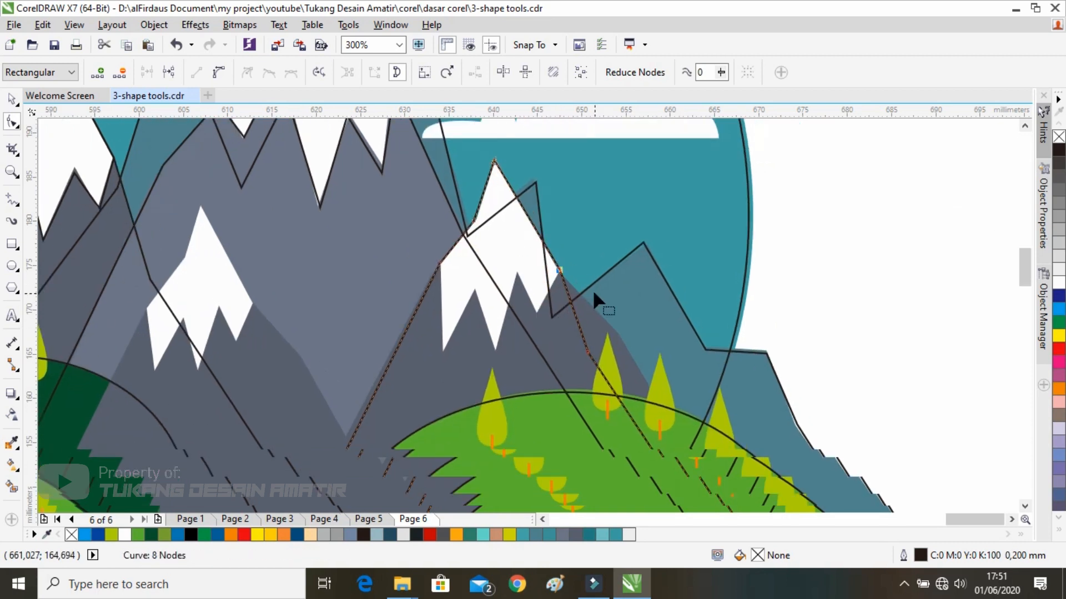
left_click_drag(589, 353, 615, 331)
left_click_drag(615, 332, 469, 266)
left_click_drag(615, 440, 601, 334)
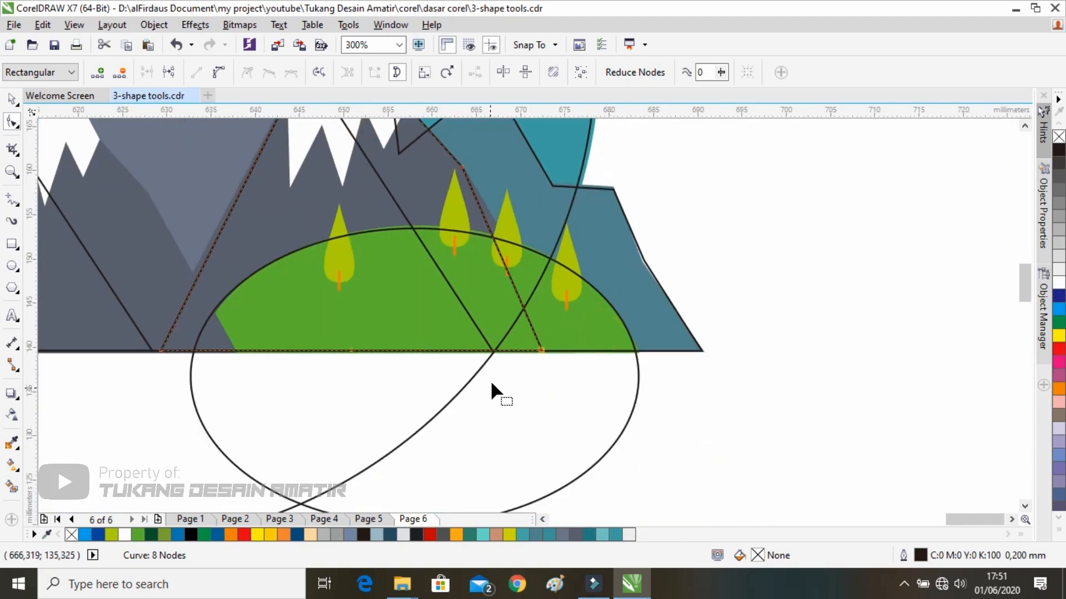
left_click_drag(491, 381, 498, 369)
key("Right")
key("Right")
key("Right")
key("Right")
key("Right")
key("Right")
key("Right")
key("Right")
key("Right")
key("Right")
key("Right")
key("Right")
key("Right")
key("Right")
key("Right")
key("Right")
key("Right")
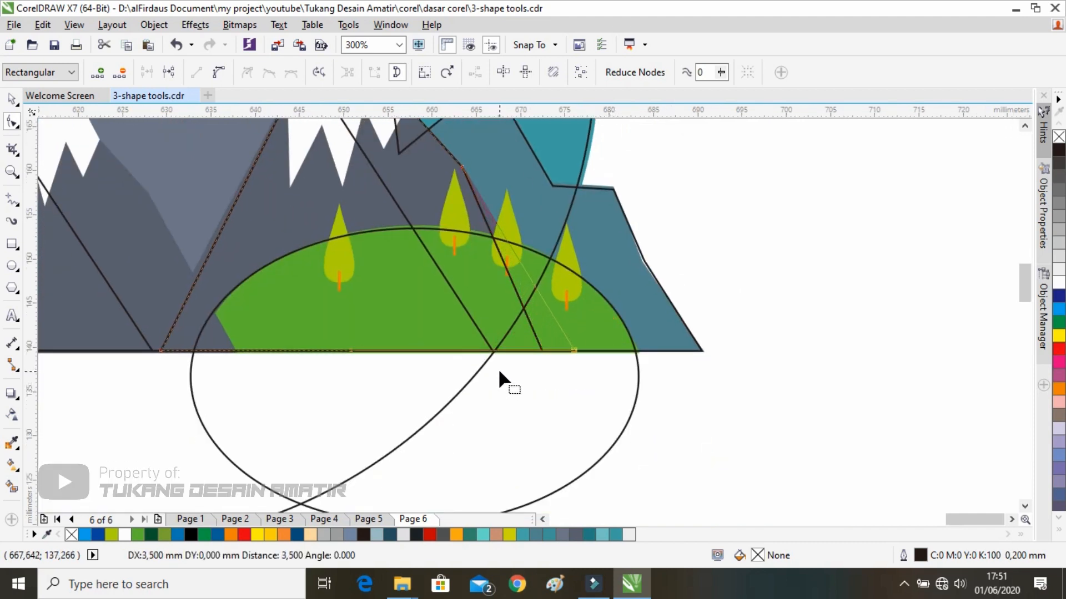
Nudge the small right mountain outline's bottom-left corner node 1.5 mm to the left.
left_click_drag(460, 266, 559, 346)
left_click_drag(255, 396, 291, 447)
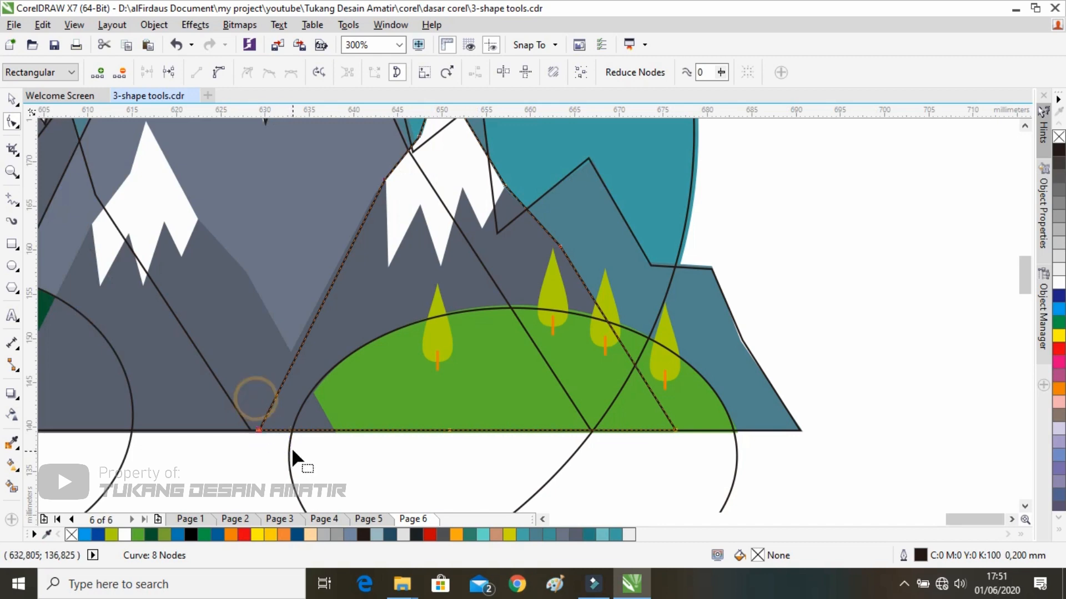
key("Left")
key("Left")
key("Left")
key("Left")
key("Left")
key("Left")
key("Left")
key("Left")
key("Left")
key("Left")
key("Left")
key("Left")
key("Left")
key("Left")
key("Left")
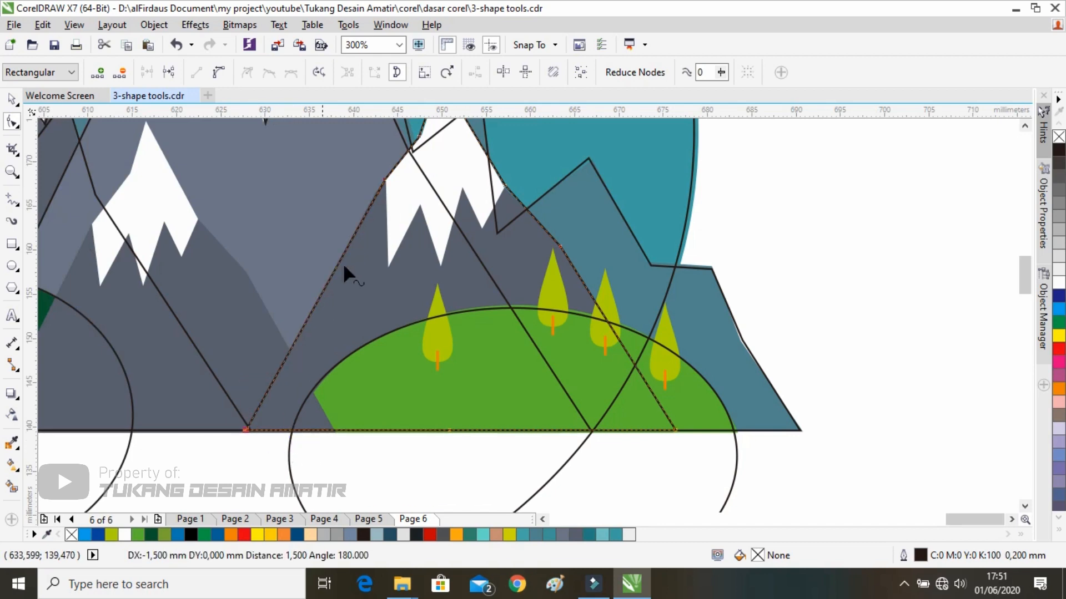
scroll(474, 232, "down", 2)
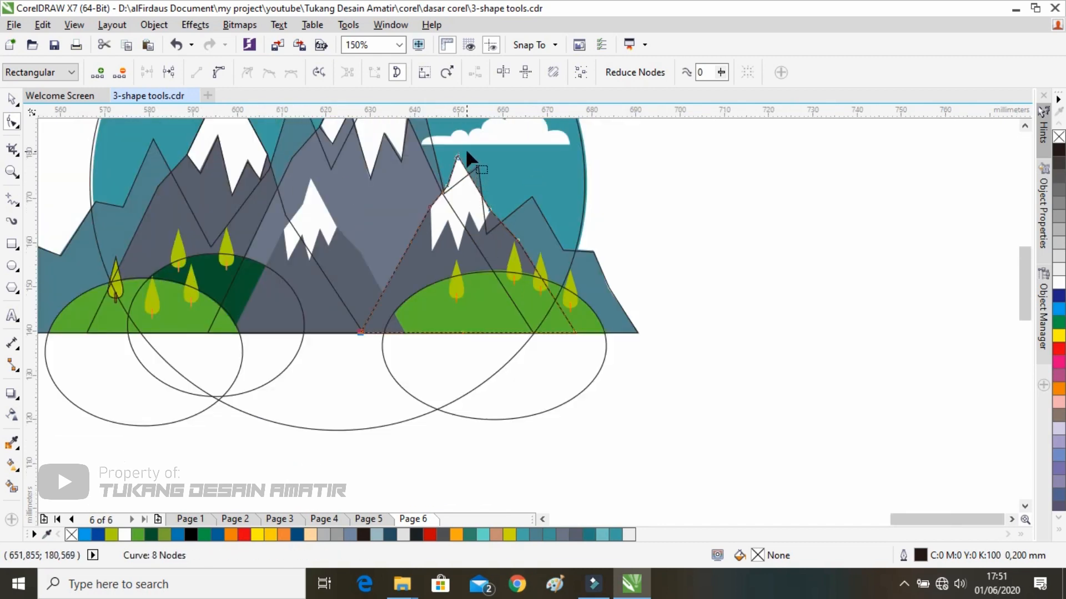
scroll(466, 156, "up", 2)
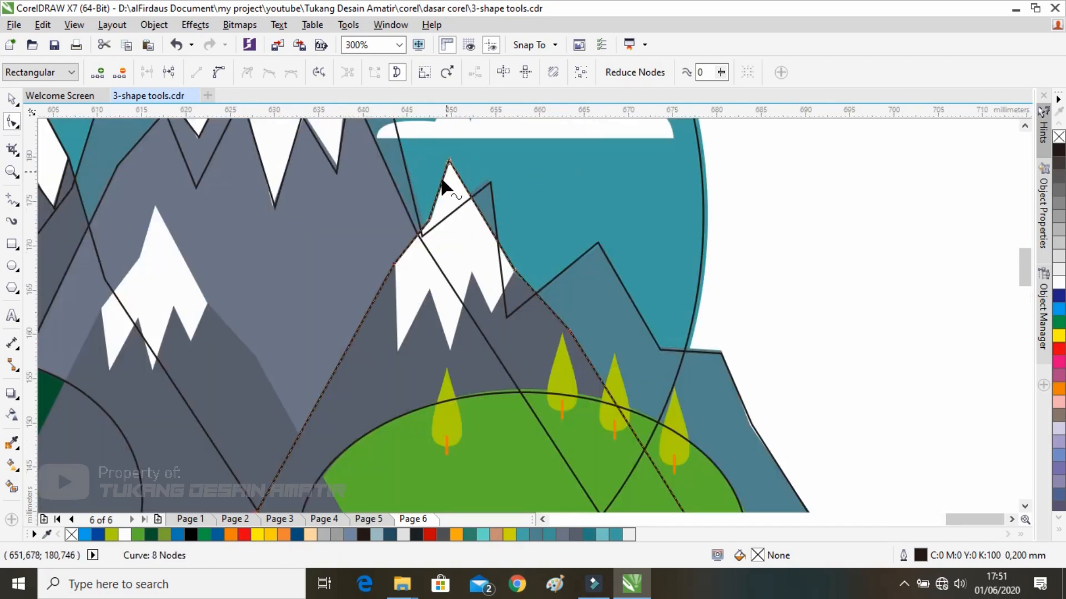
Duplicate the small right mountain's outline in place and move the copy's bottom-left and bottom-middle nodes onto the snowcap's first tip and notch.
left_click(10, 100)
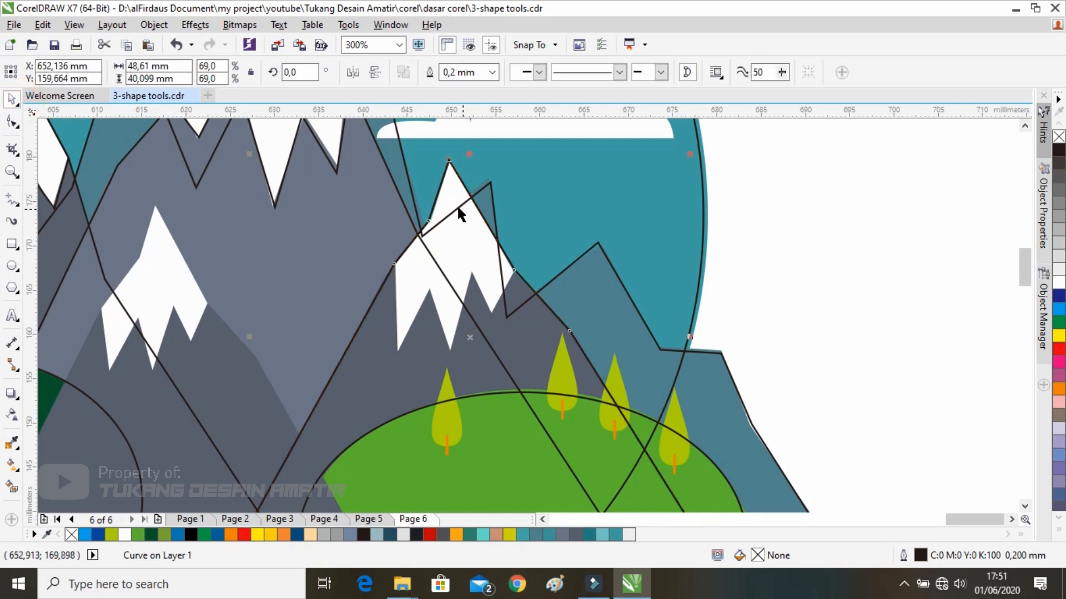
key("F10")
scroll(394, 310, "down", 1)
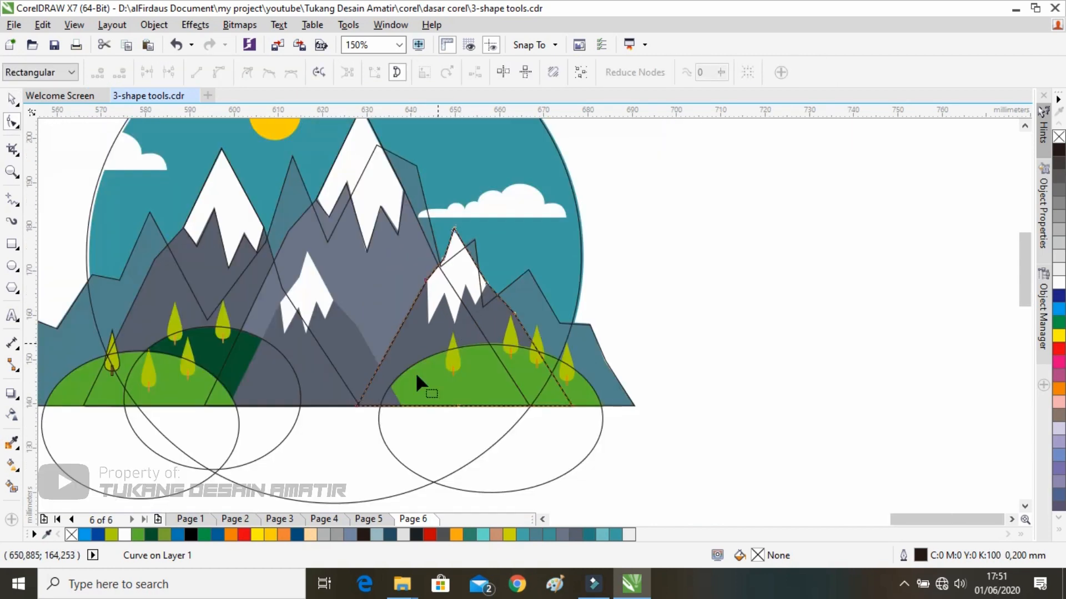
left_click_drag(358, 407, 428, 324)
scroll(442, 325, "up", 1)
left_click_drag(463, 452, 360, 241)
Add nodes on the remaining tips and notches of the small right snowcap and delete the outline's two leftover lower-right nodes.
double_click(396, 271)
left_click_drag(396, 272, 405, 227)
double_click(421, 327)
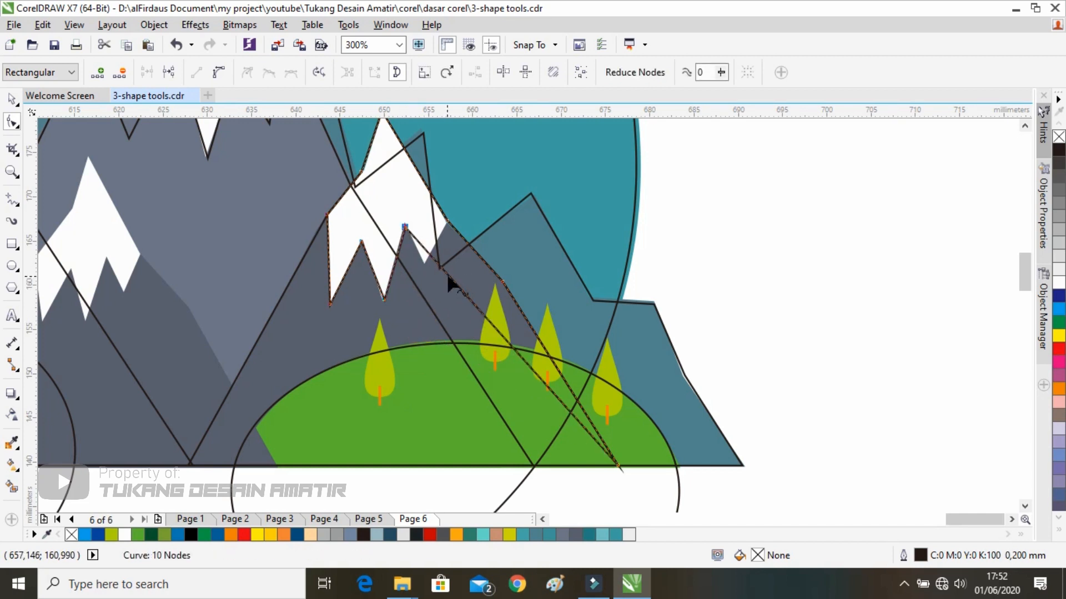
left_click_drag(444, 270, 422, 259)
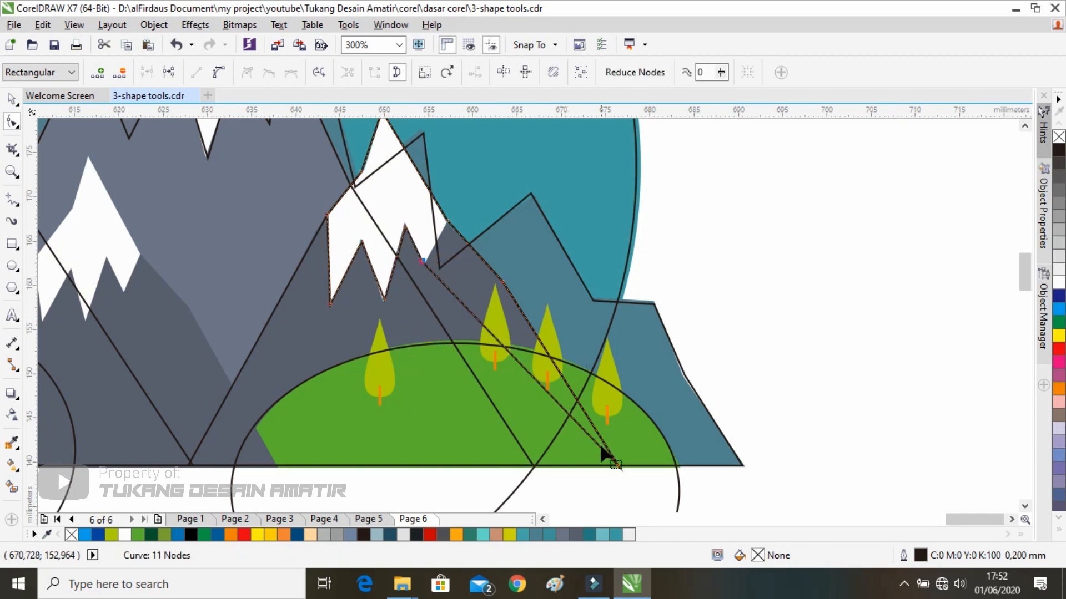
left_click_drag(617, 465, 495, 267)
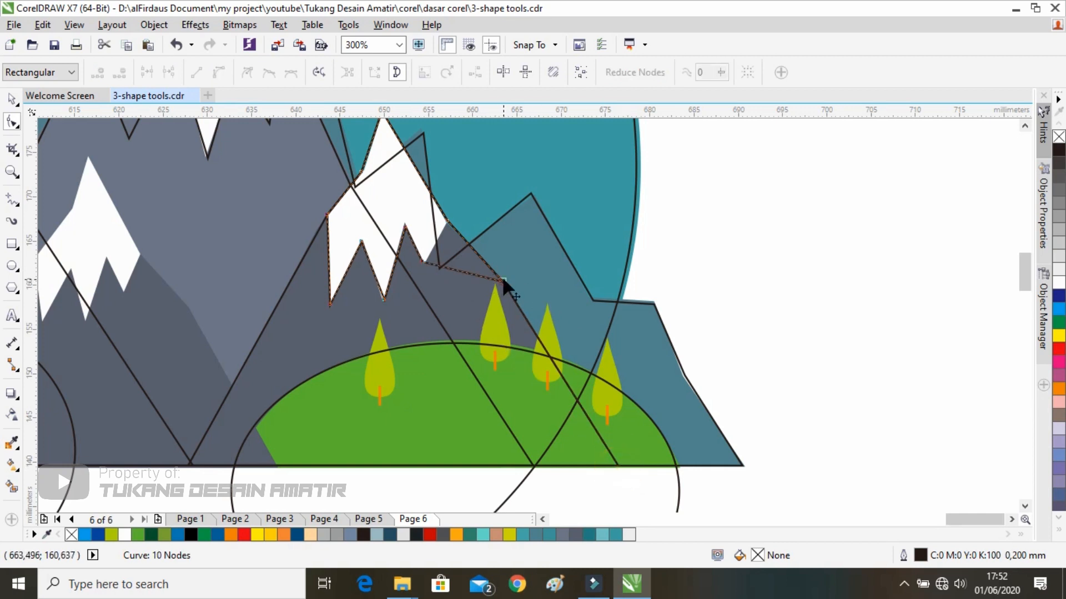
double_click(502, 280)
Copy the small right mountain's outline onto the small front mountain in the middle, keeping it on the same baseline.
left_click_drag(250, 247, 459, 279)
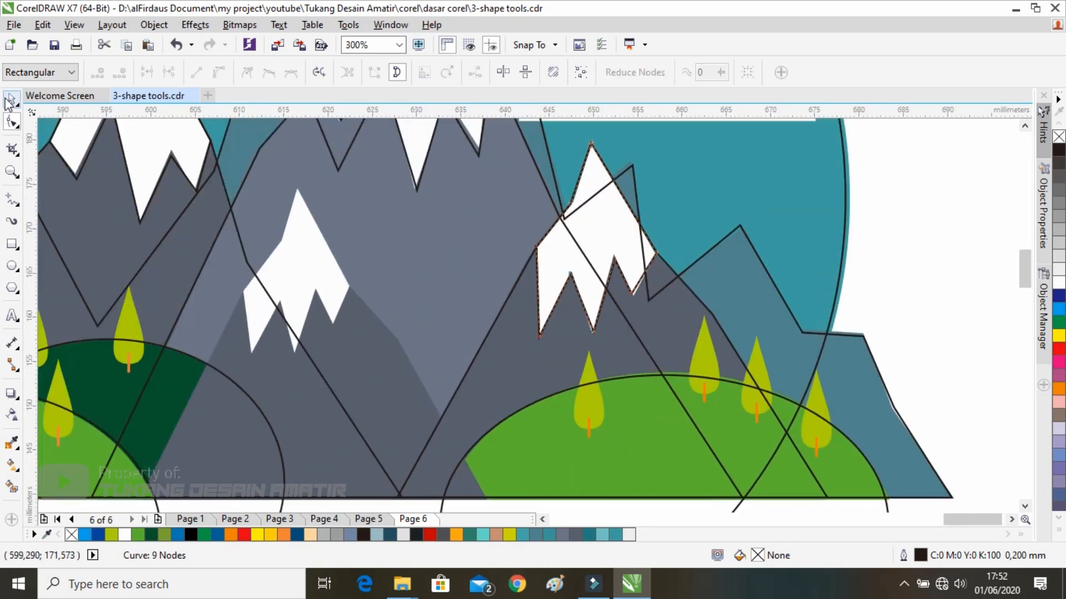
left_click(8, 104)
left_click(485, 388)
left_click_drag(537, 373, 388, 340)
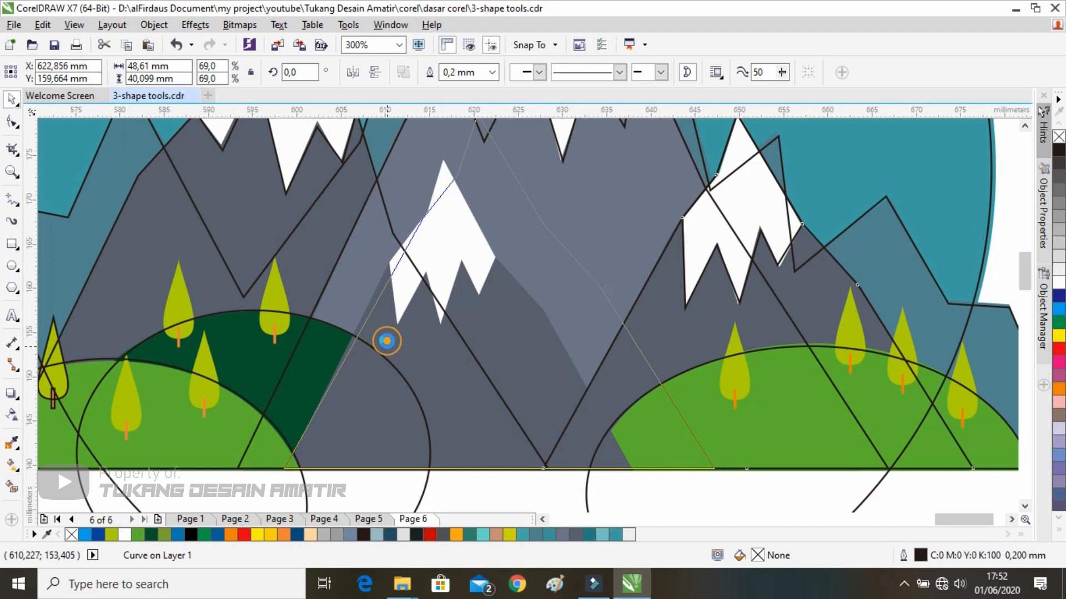
Scale the copied outline to about 39.9 by 35 mm so it fits the small middle mountain.
left_click_drag(717, 290, 631, 286)
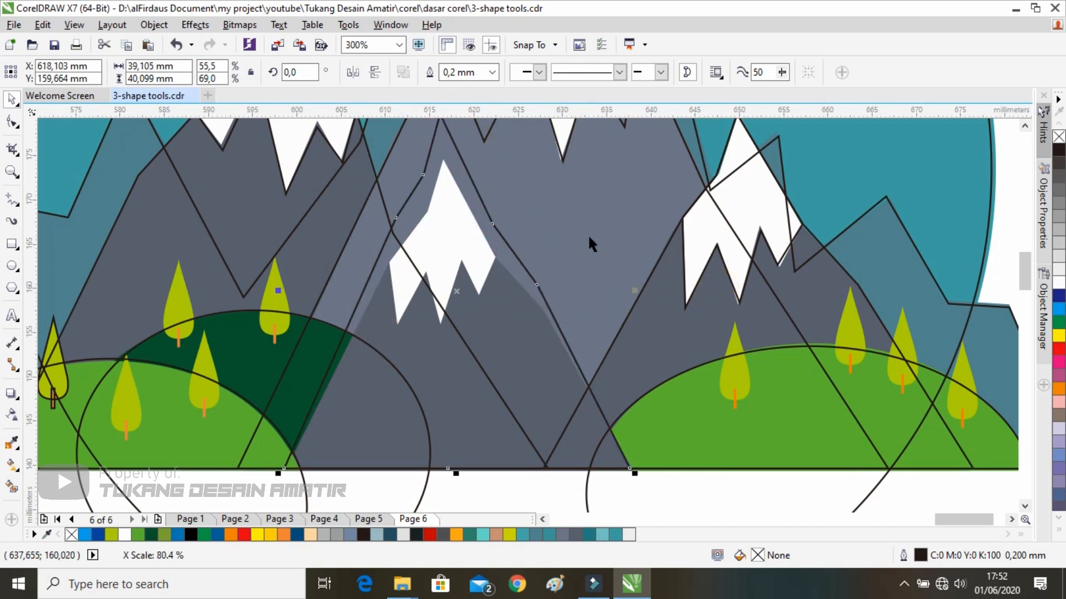
scroll(588, 234, "up", 3)
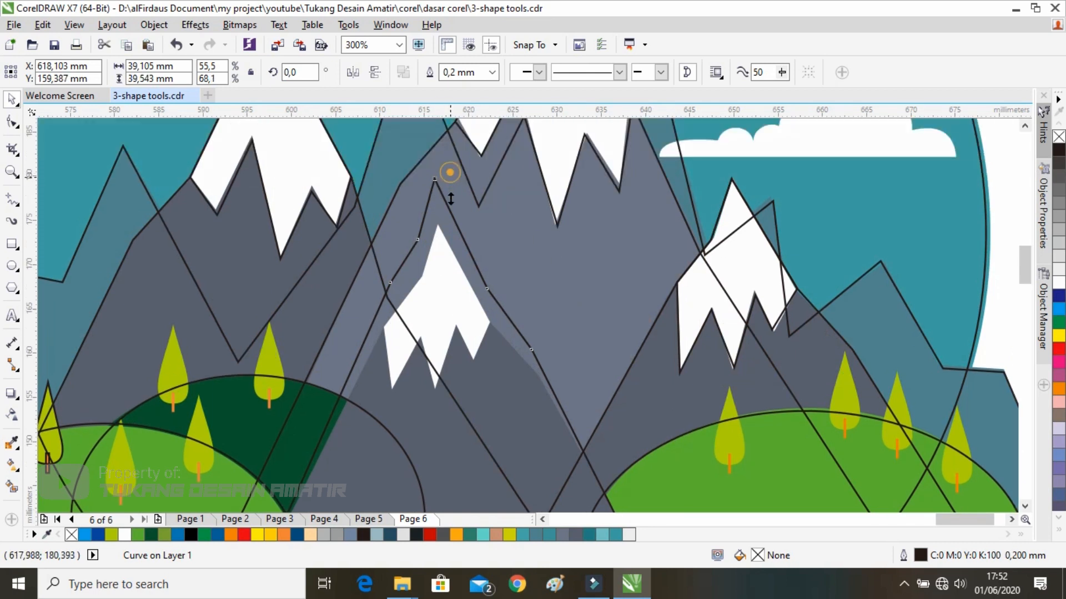
left_click_drag(450, 173, 450, 219)
left_click_drag(447, 329, 512, 257)
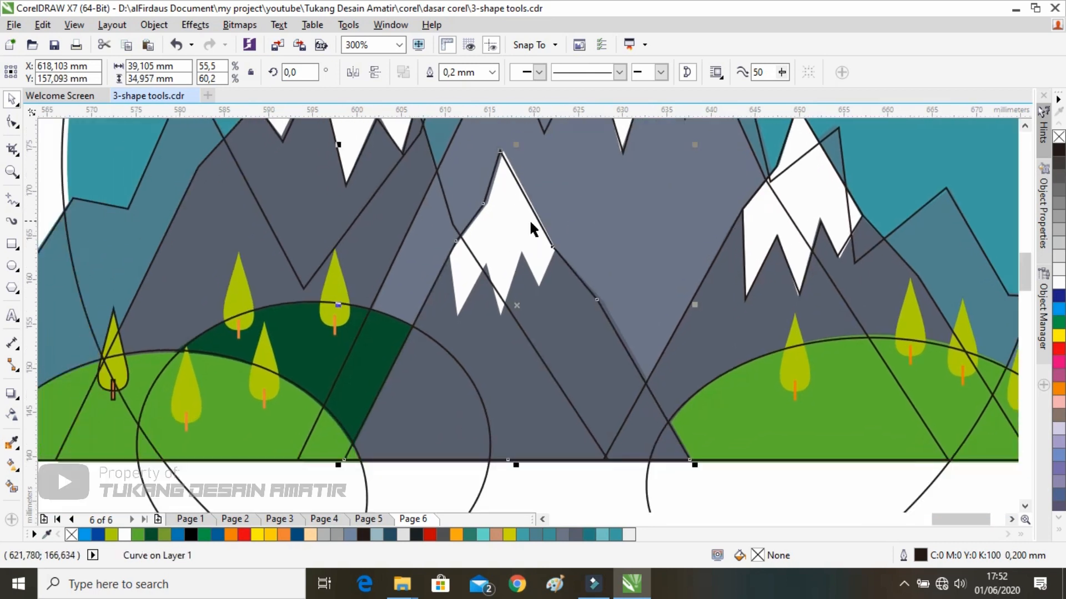
left_click_drag(685, 305, 691, 306)
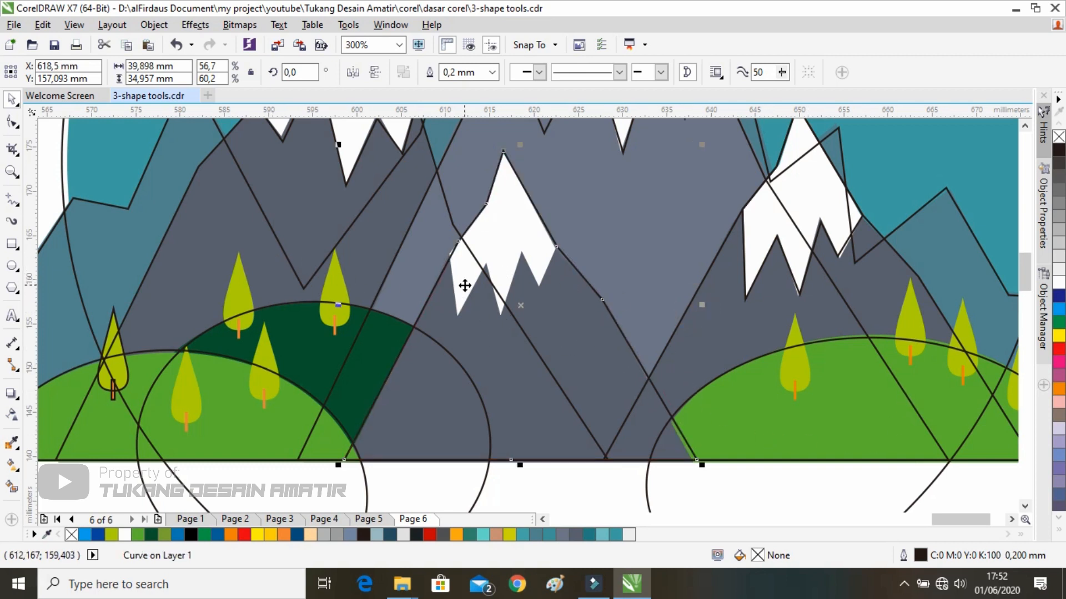
Duplicate the middle mountain's outline in place and move the copy's left shoulder and bottom-left nodes onto the snowcap's left corner and first tip.
left_click(12, 198)
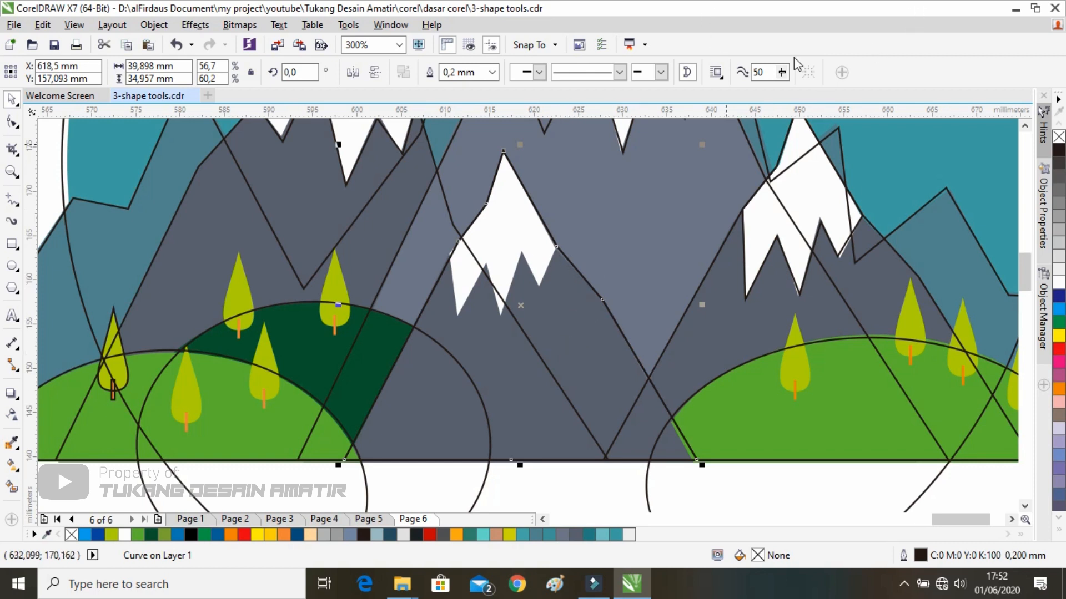
double_click(507, 253)
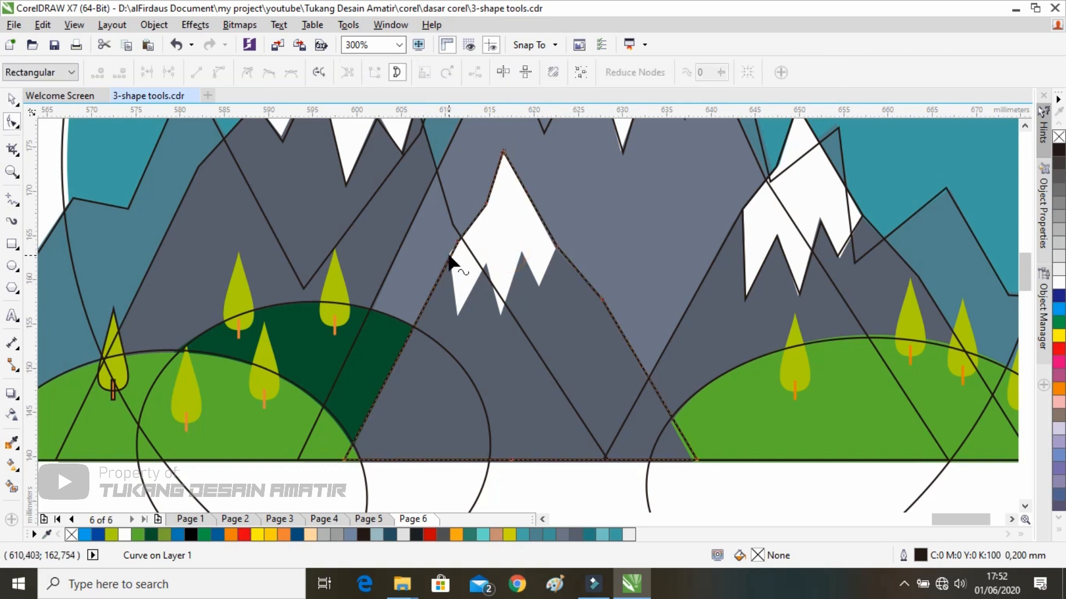
left_click(449, 255)
left_click_drag(348, 461, 458, 313)
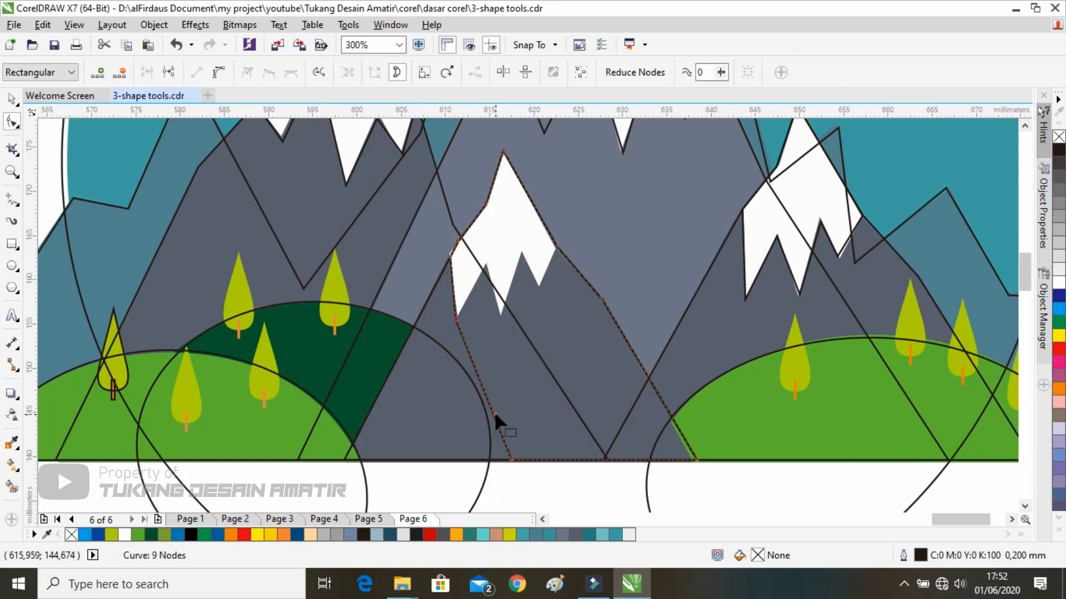
Add and move nodes along the copy's lower edge to follow the remaining notches and tips of the small middle snowcap.
left_click_drag(492, 413, 486, 263)
double_click(494, 322)
left_click_drag(495, 322, 500, 315)
left_click_drag(511, 459, 537, 285)
double_click(542, 277)
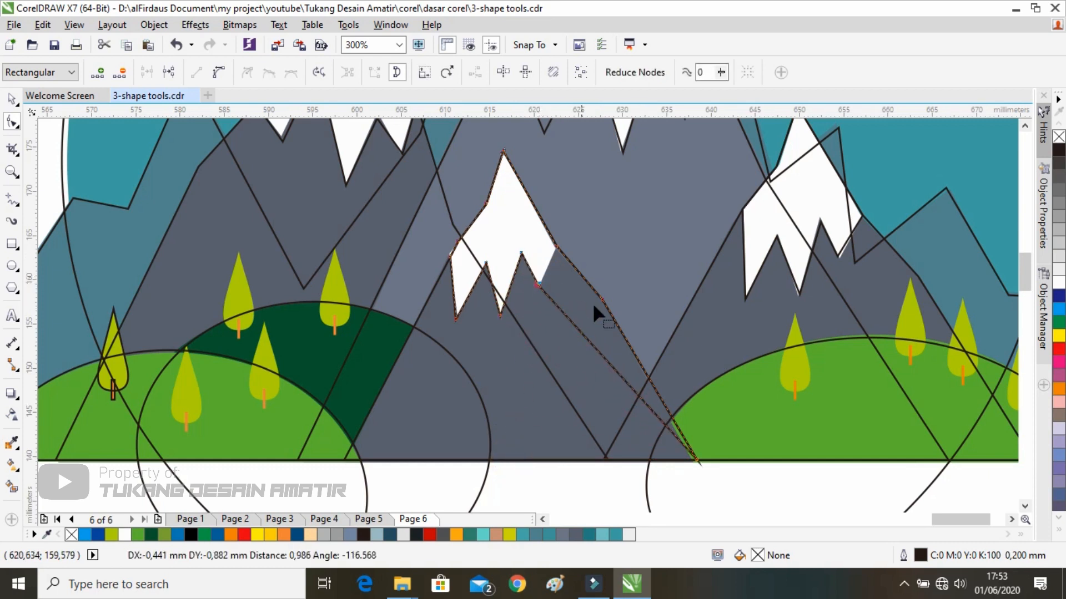
Delete the bottom-right corner and lower right slope nodes left over on the middle snowcap outline.
double_click(696, 460)
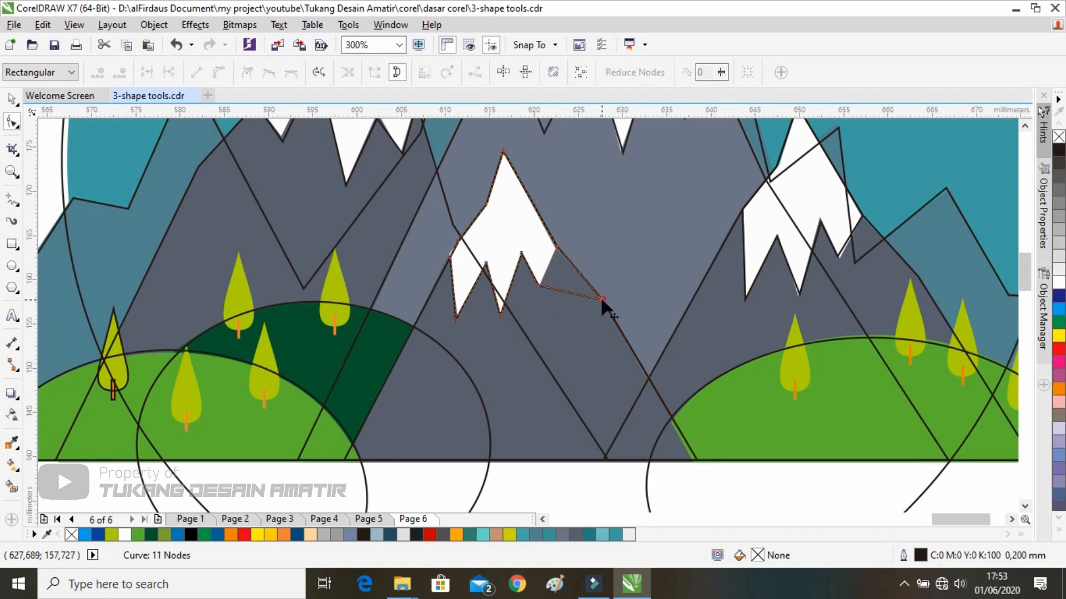
double_click(602, 298)
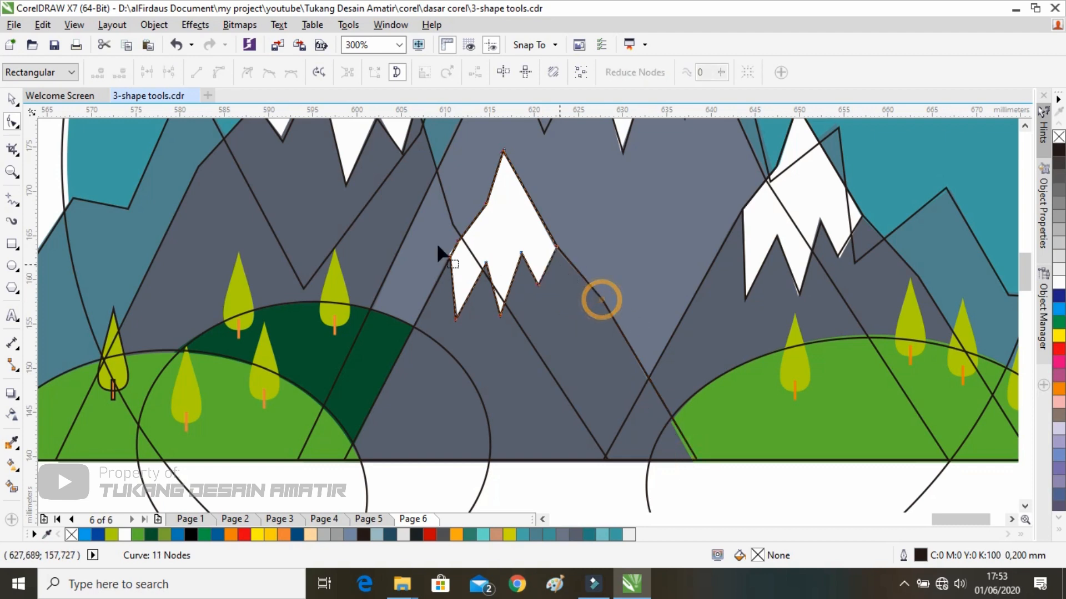
left_click(11, 98)
Draw a circle about 12.3 mm in diameter over the yellow sun.
scroll(375, 261, "down", 2)
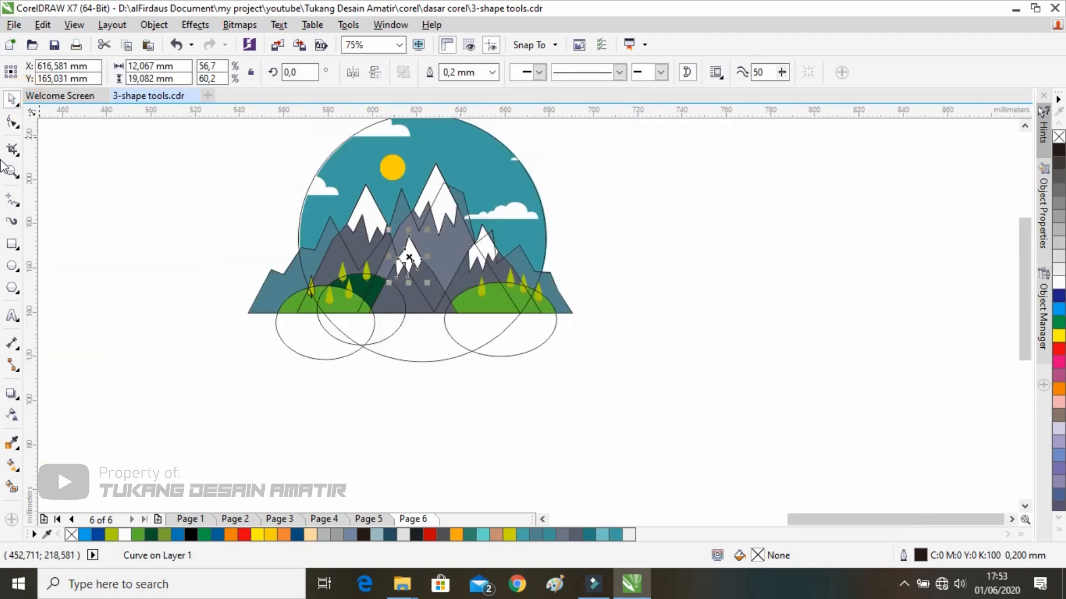
scroll(399, 203, "up", 2)
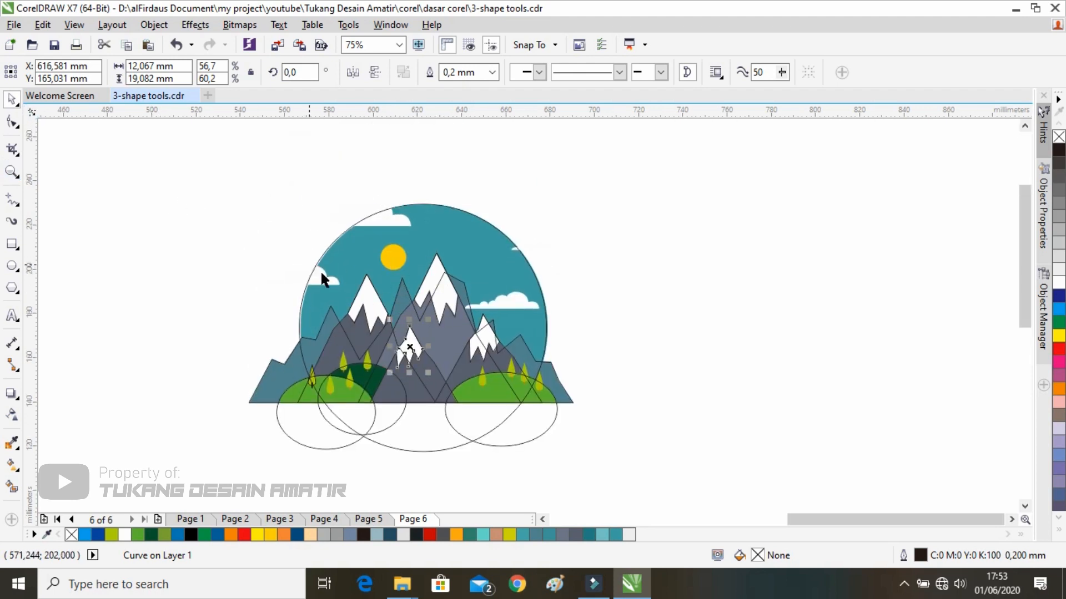
scroll(377, 289, "up", 1)
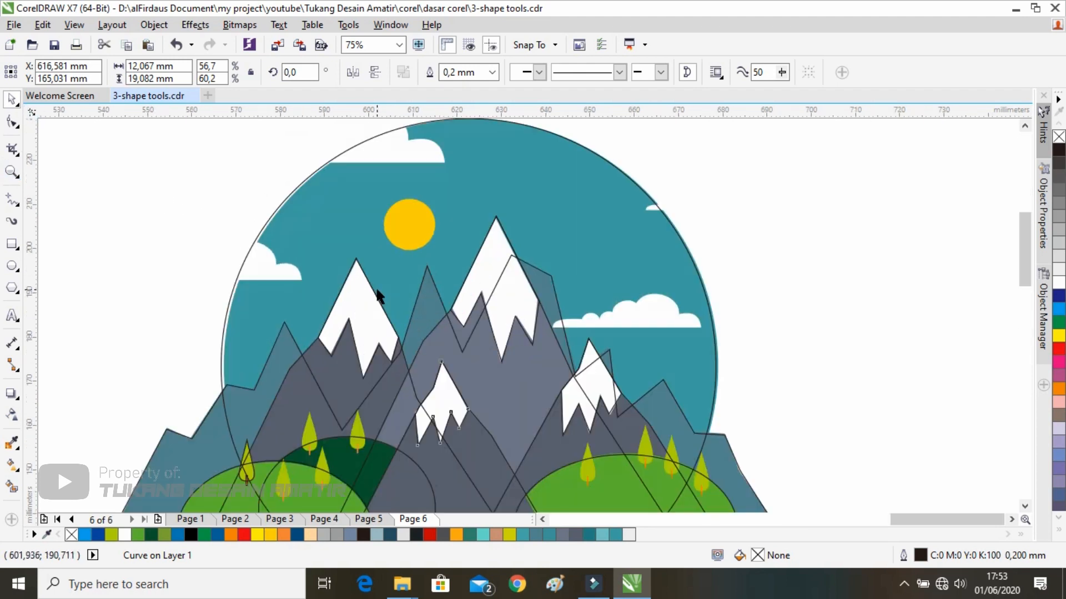
left_click(12, 266)
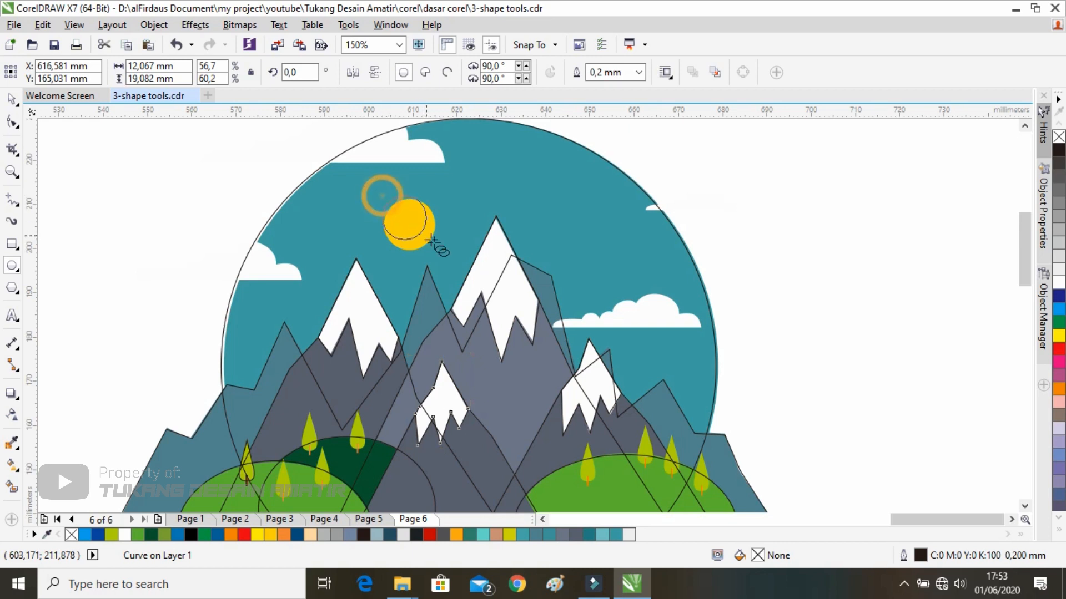
left_click_drag(432, 241, 437, 250)
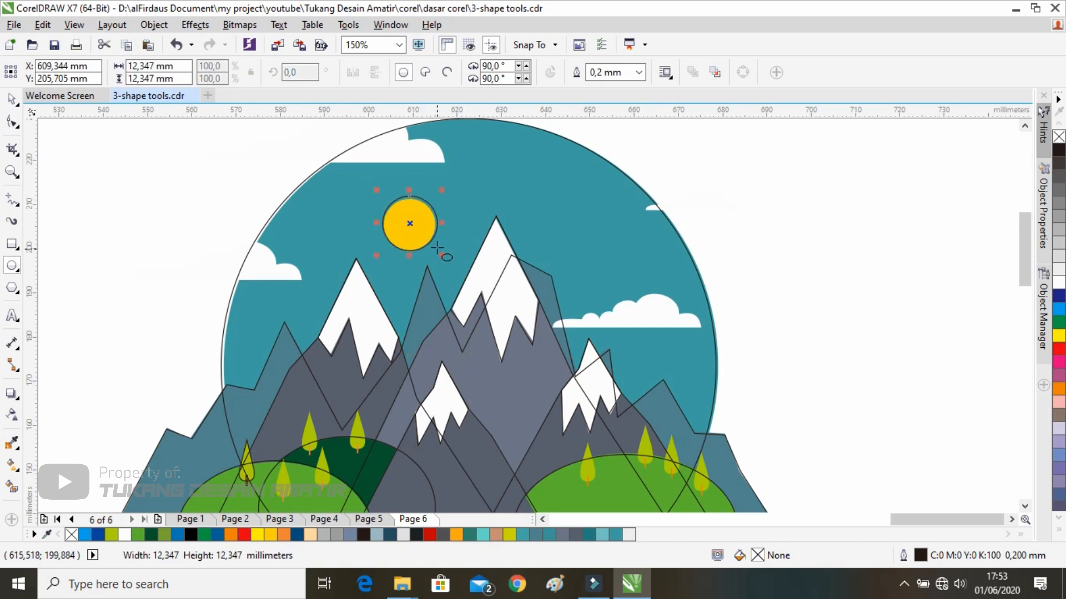
left_click(11, 99)
left_click(14, 102)
Draw a rectangle about 33.6 by 7.7 mm around the right cloud and convert it to curves.
scroll(533, 209, "down", 1)
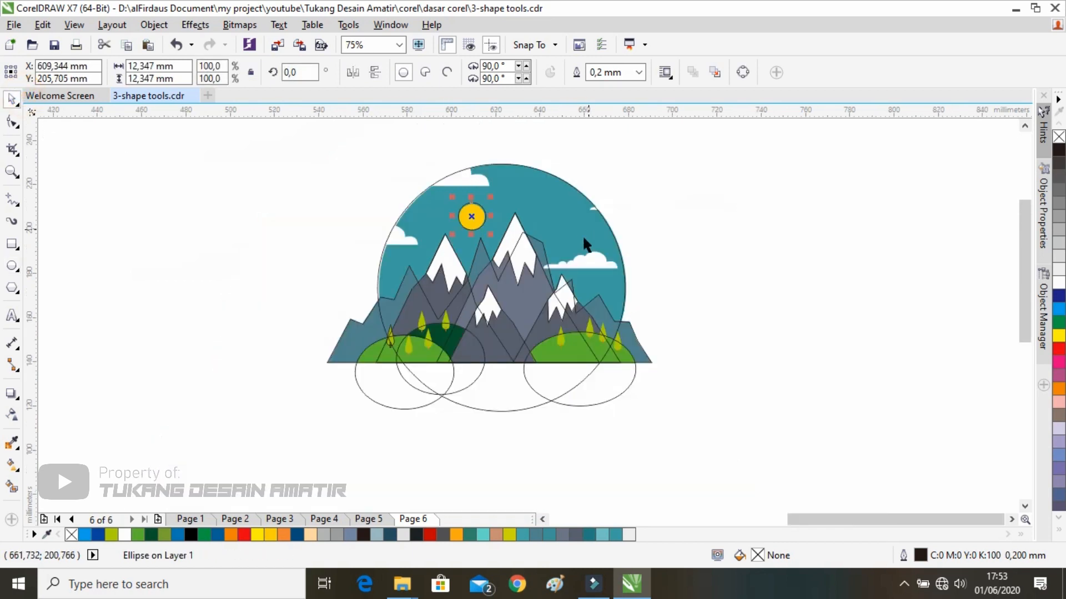
scroll(575, 254, "up", 1)
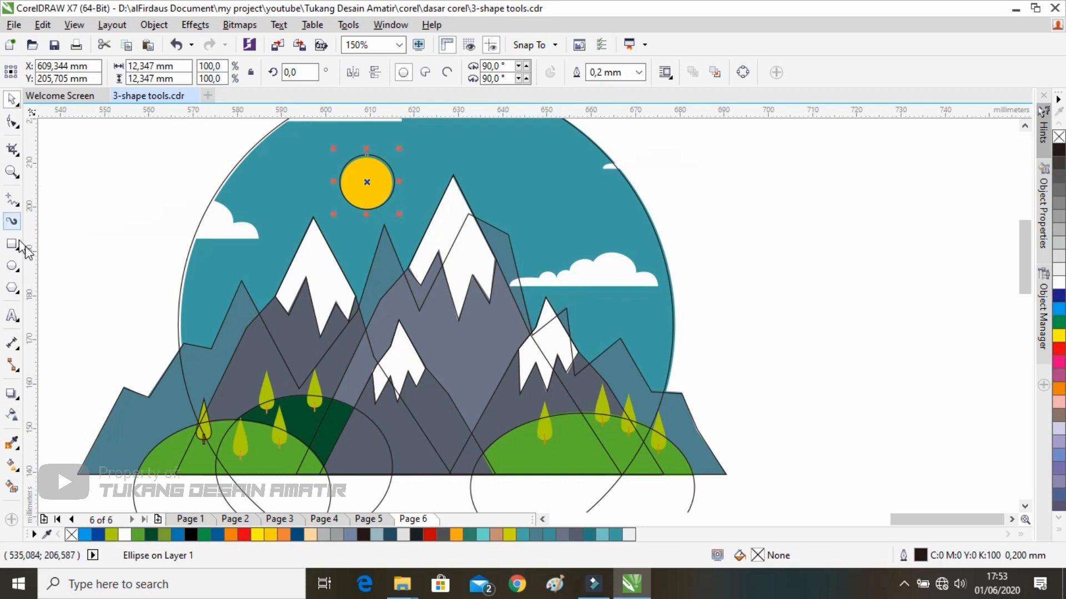
scroll(630, 286, "up", 1)
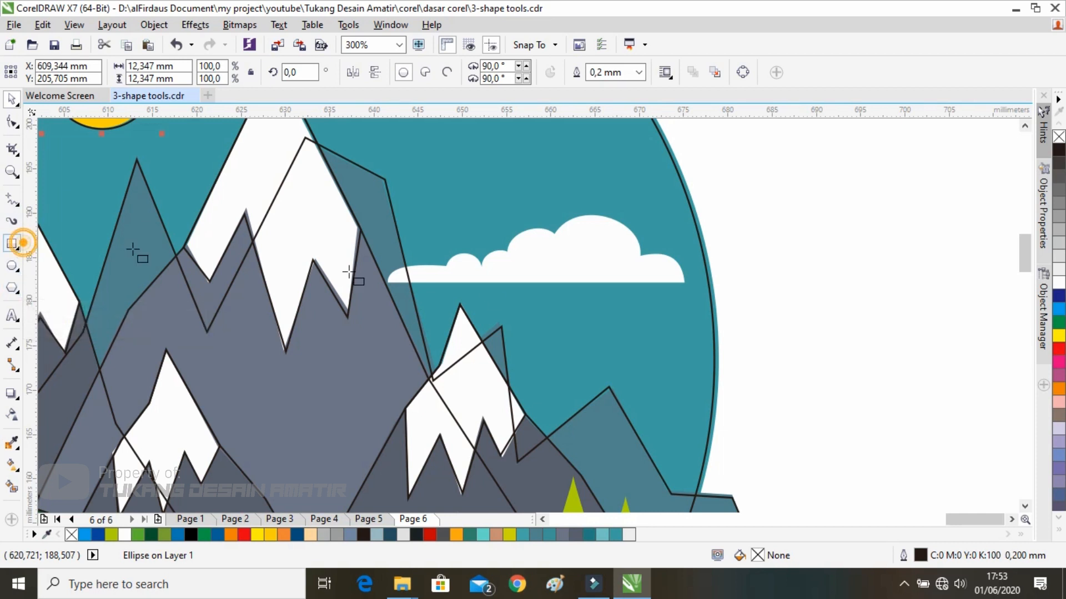
left_click(14, 244)
left_click_drag(387, 283, 688, 216)
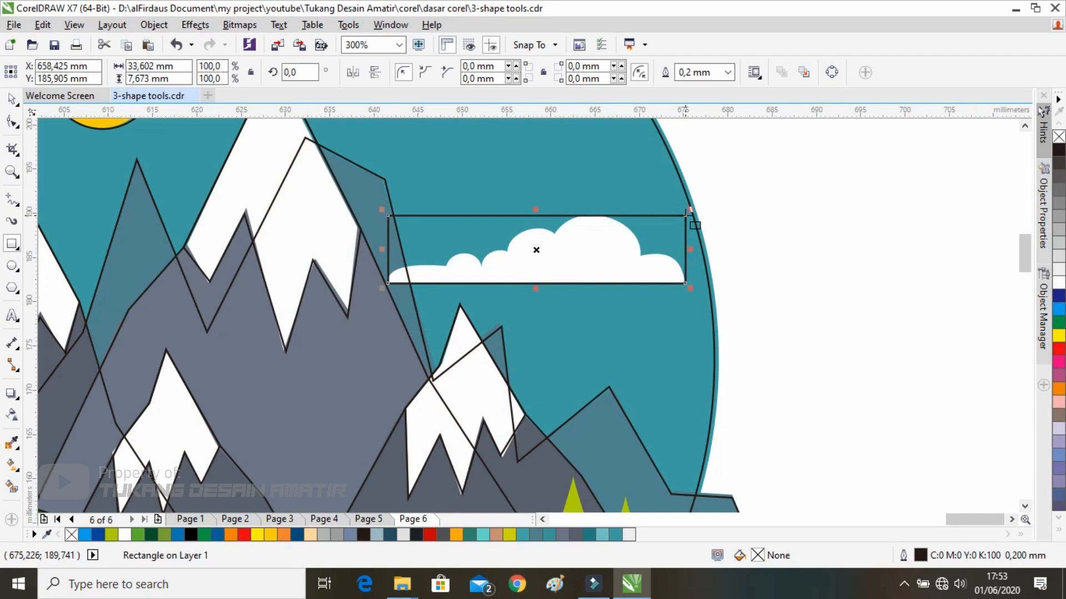
key("ctrl+q")
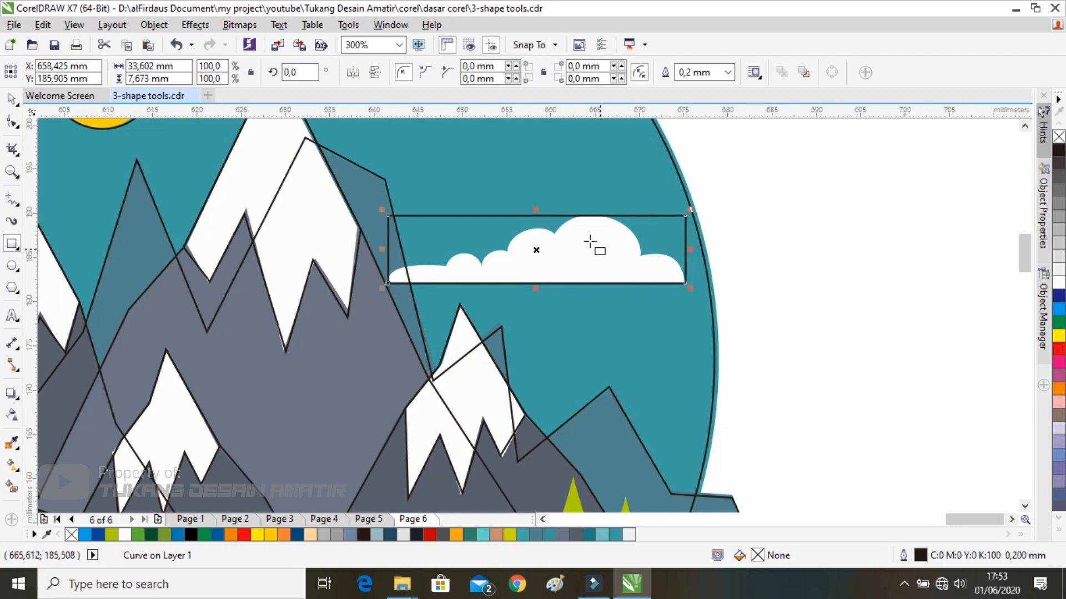
right_click(580, 240)
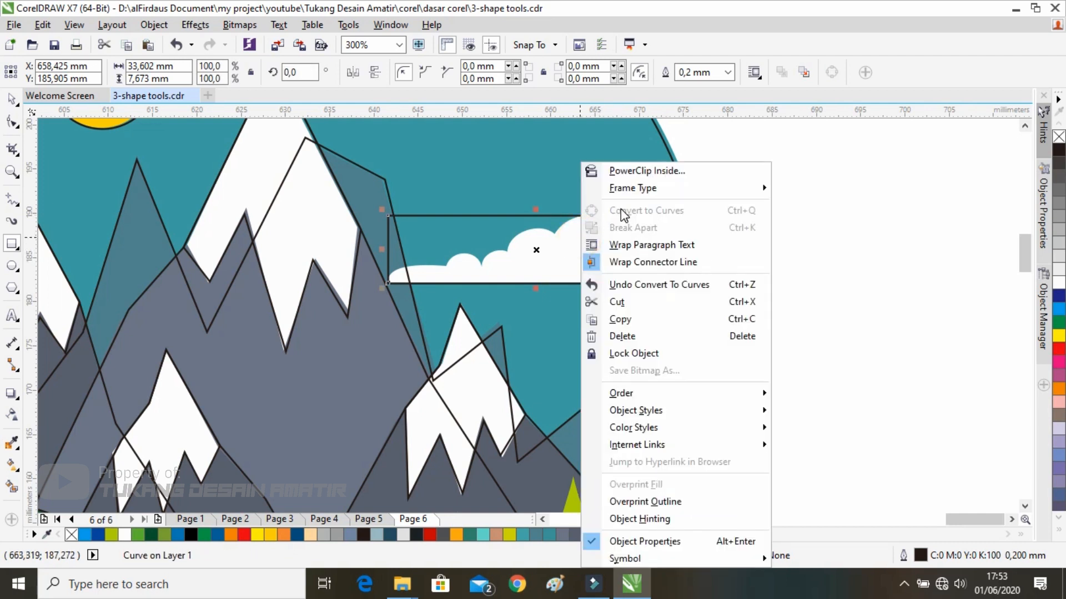
left_click(493, 246)
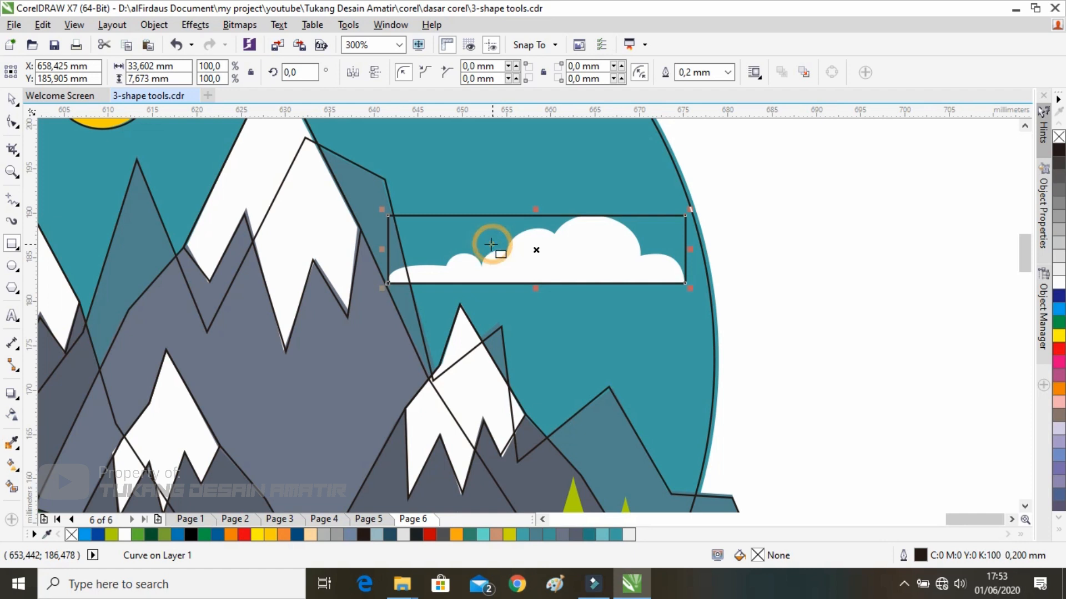
Try to convert all the segments of the cloud rectangle to curves.
left_click(13, 122)
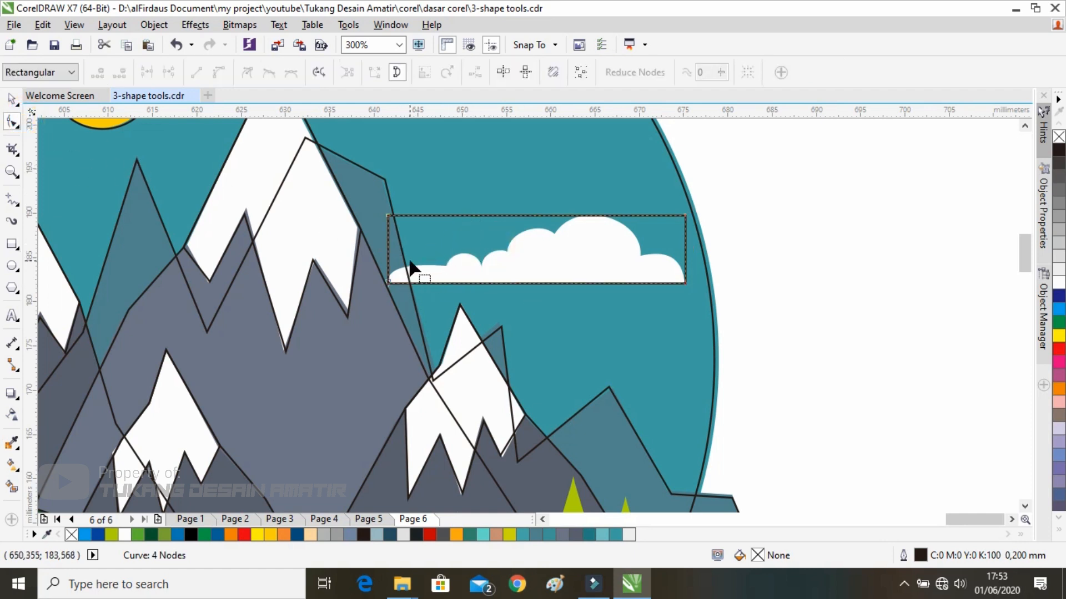
key("ctrl+a")
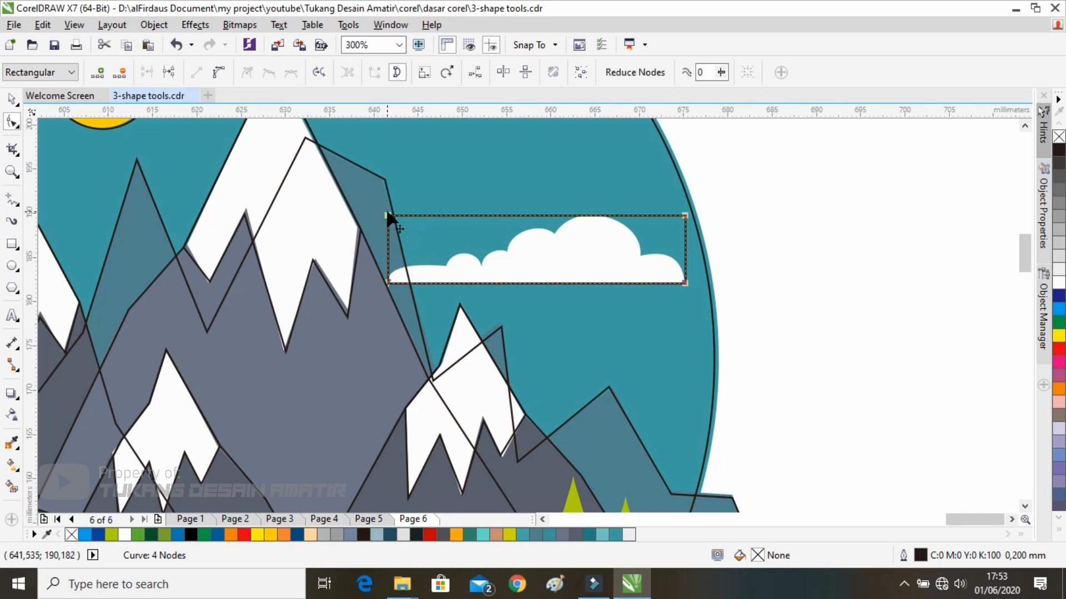
right_click(386, 215)
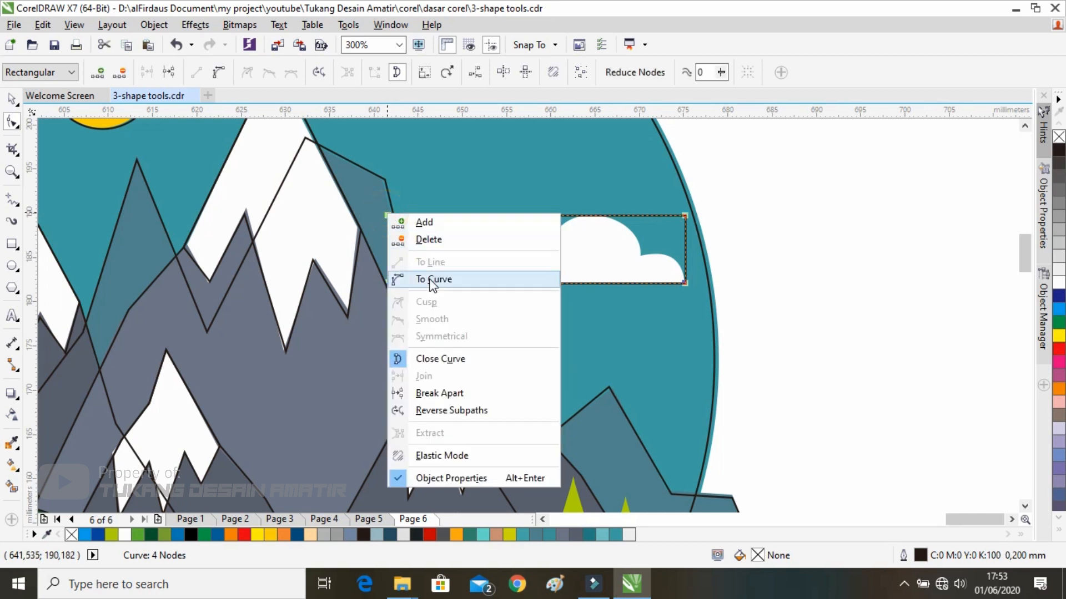
left_click(617, 255)
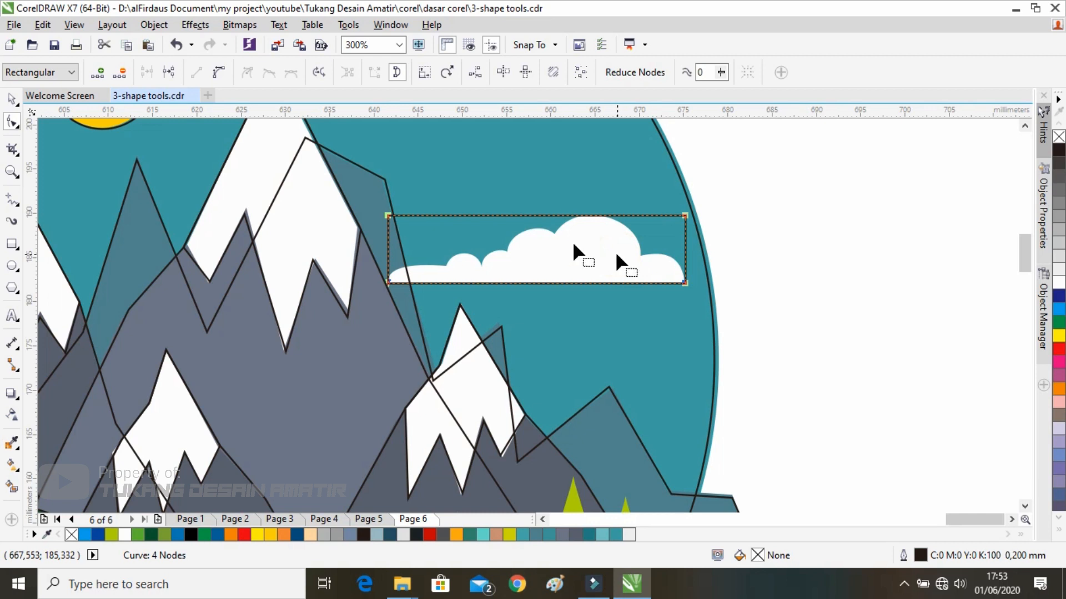
right_click(389, 217)
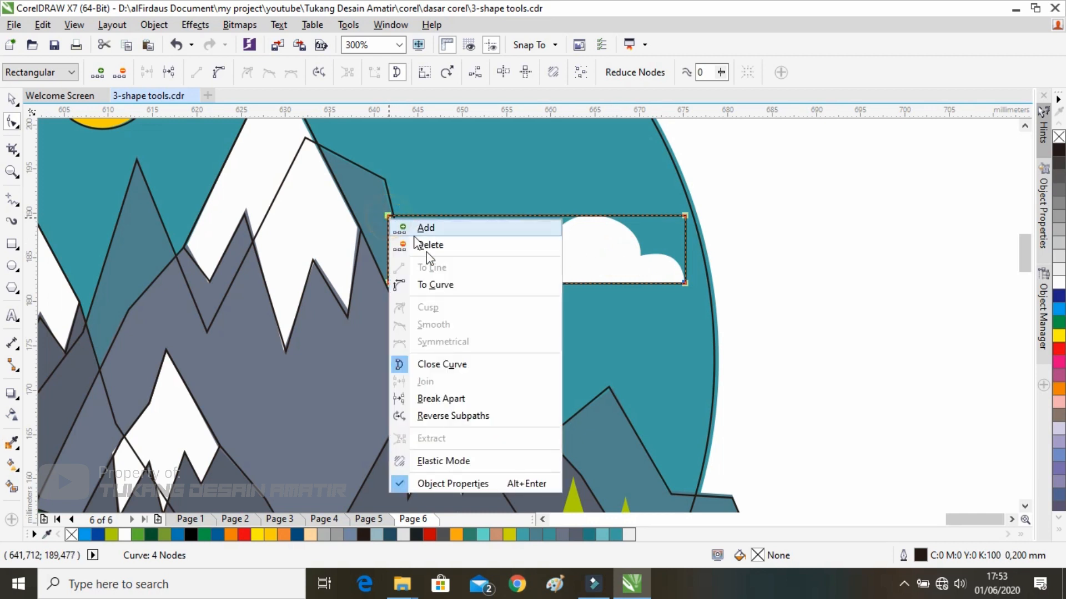
left_click(430, 283)
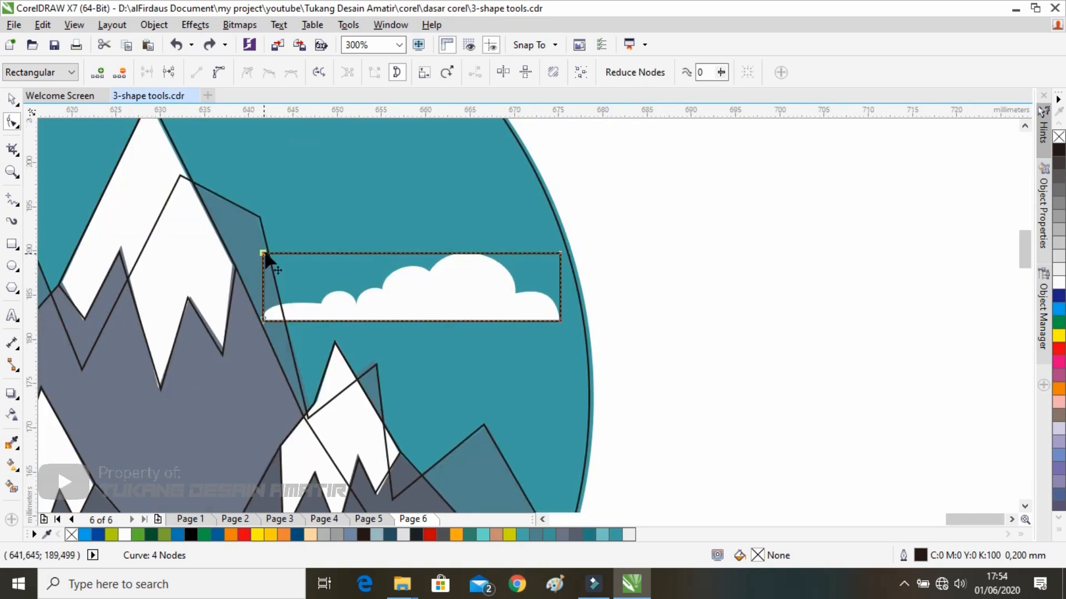
Move the rectangle's upper-left corner and add nodes to sit on the right cloud's notches, then delete the upper-right corner node.
left_click_drag(264, 253, 412, 277)
scroll(338, 299, "up", 1)
double_click(416, 289)
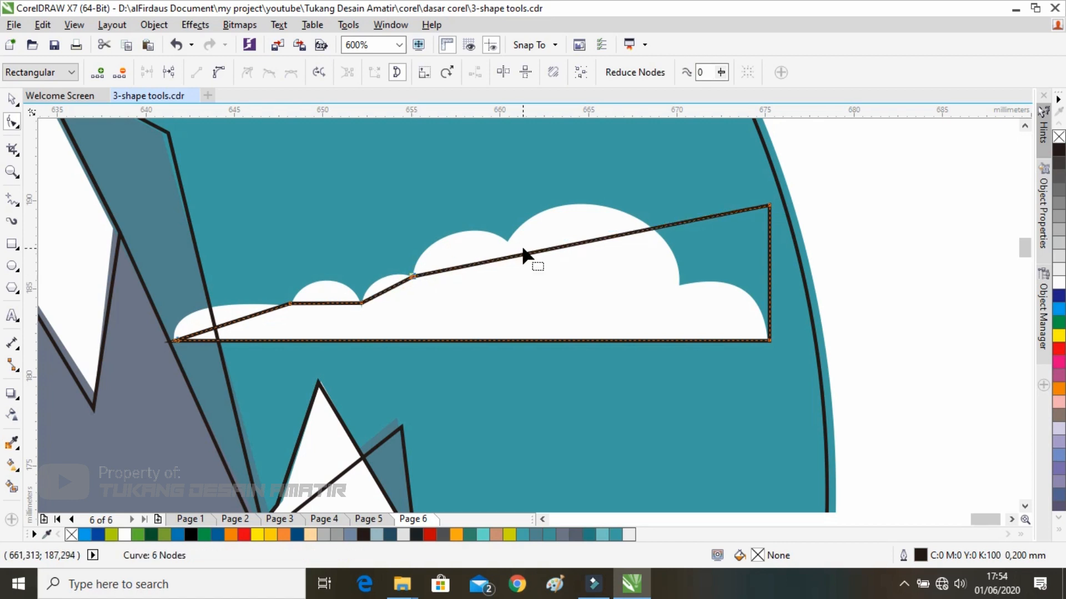
double_click(510, 256)
left_click_drag(511, 257, 507, 239)
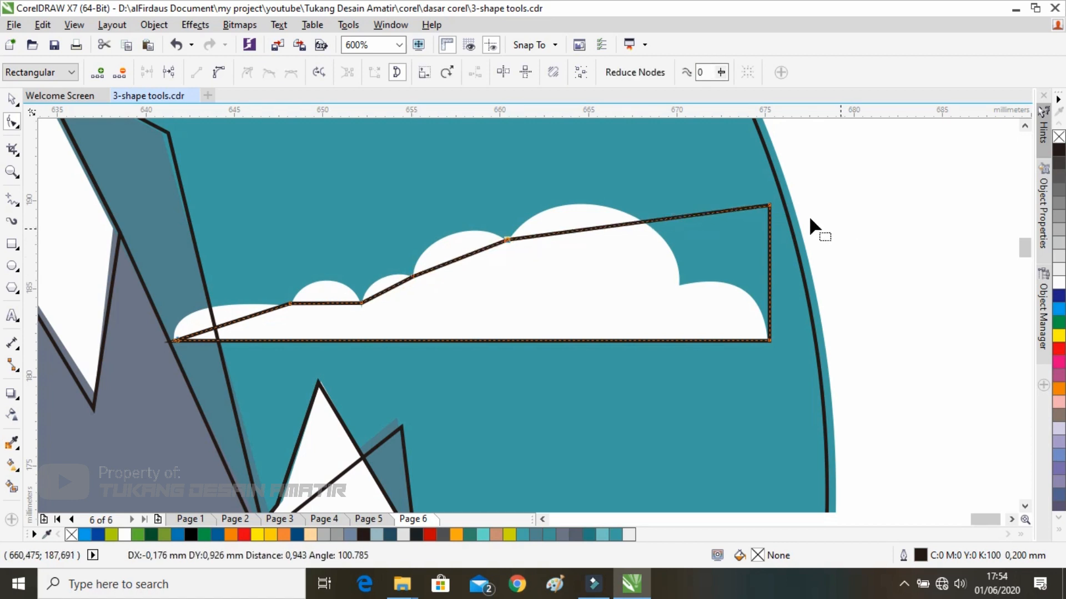
double_click(681, 217)
left_click_drag(682, 217, 680, 286)
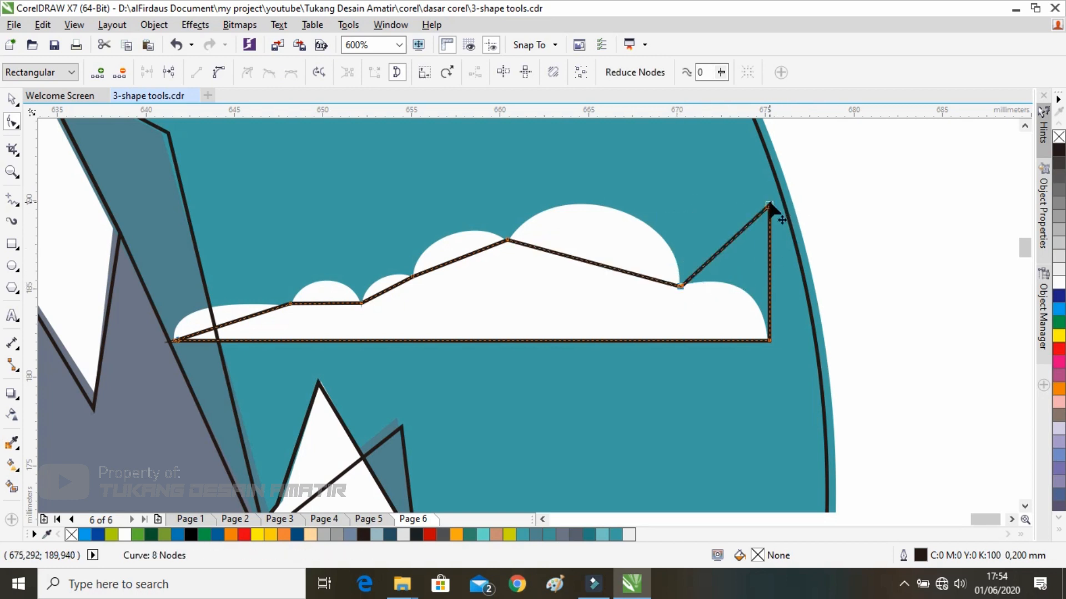
double_click(769, 205)
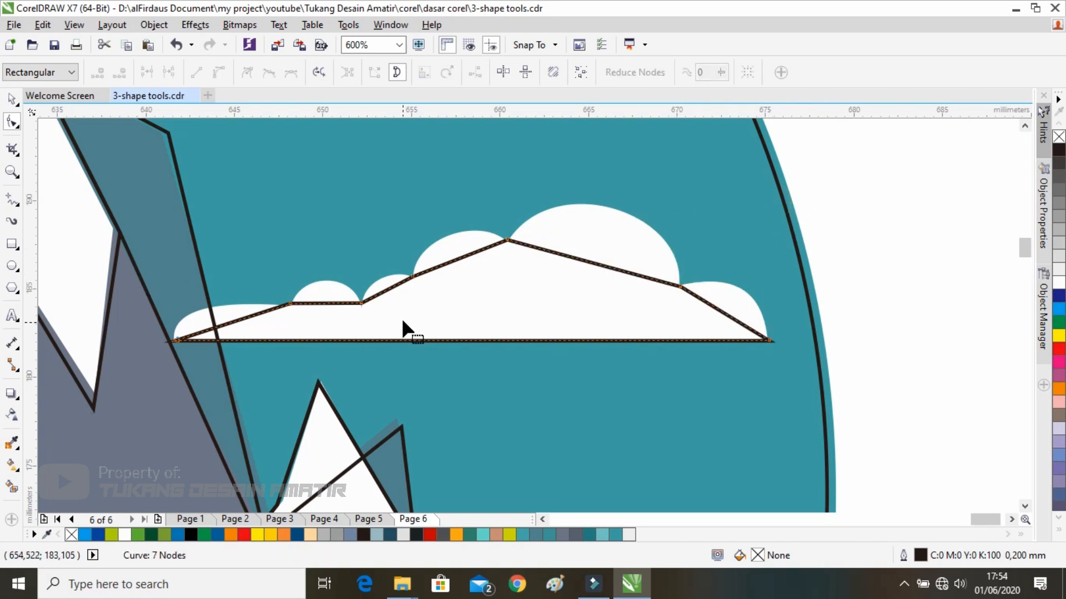
Convert all segments of the cloud outline to curves and bend the leftmost one to follow the cloud's low left lobe.
right_click(361, 302)
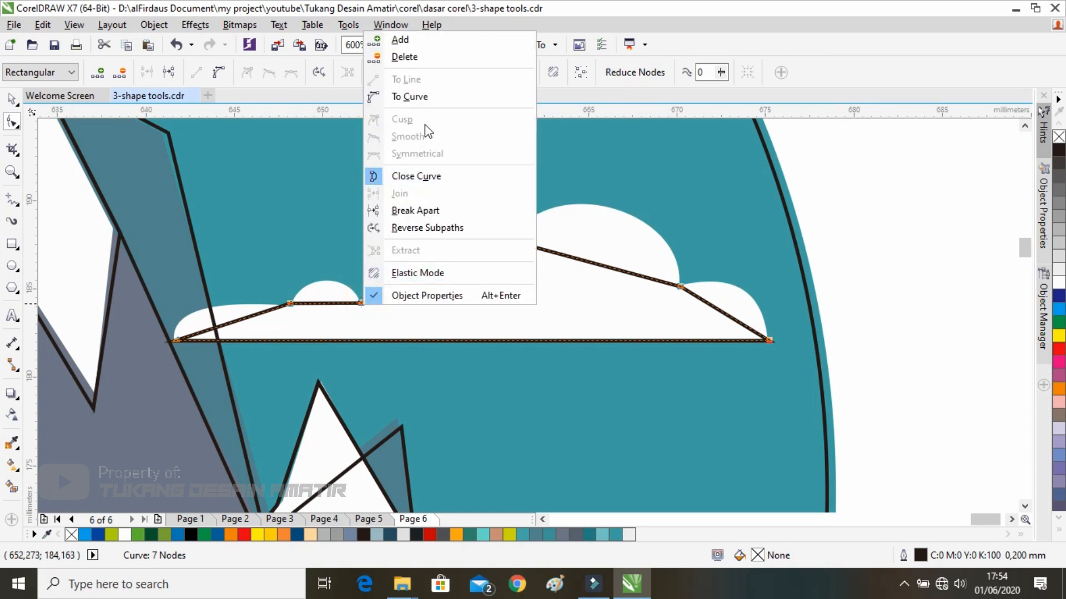
left_click(431, 93)
left_click_drag(264, 317, 493, 378)
left_click(494, 379)
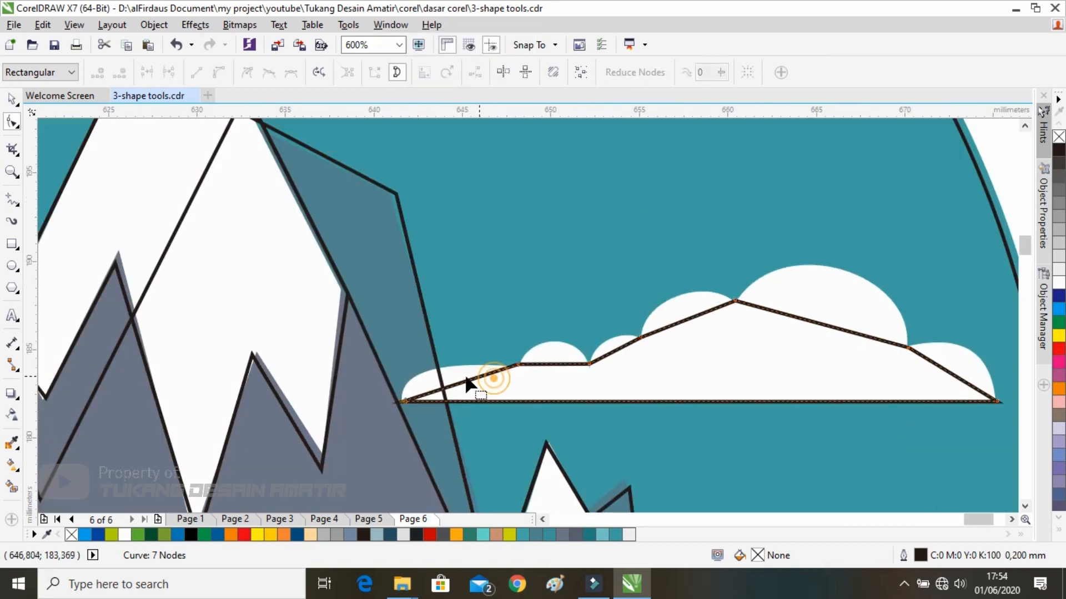
mouse_move(431, 392)
left_mouse_down()
mouse_move(436, 381)
mouse_move(419, 379)
left_mouse_up()
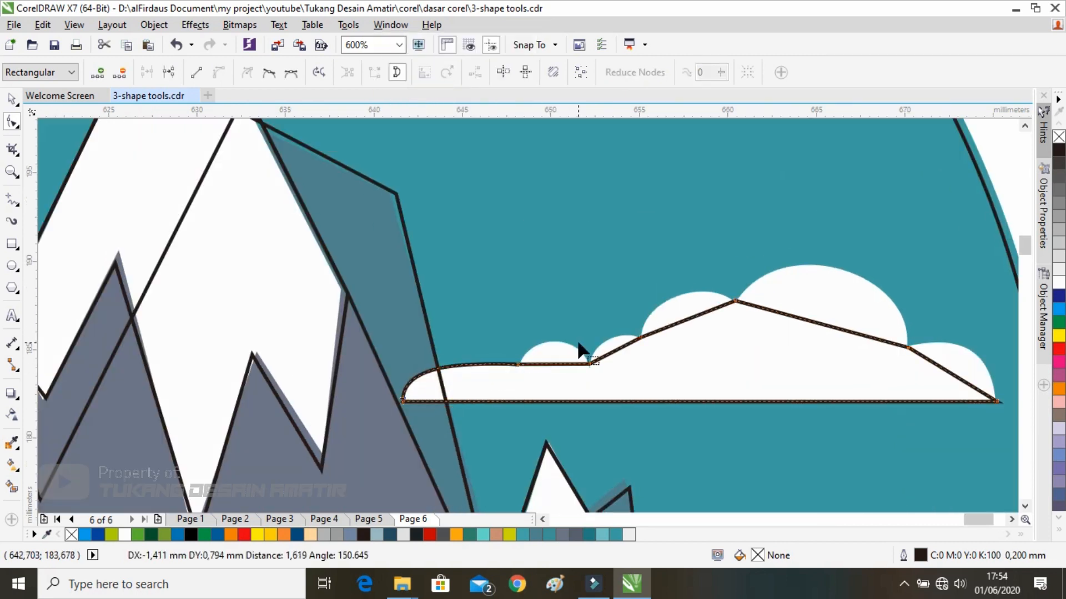
Bend the second segment of the cloud outline into an arch over the small round lobe.
left_click(508, 373)
left_click(546, 363)
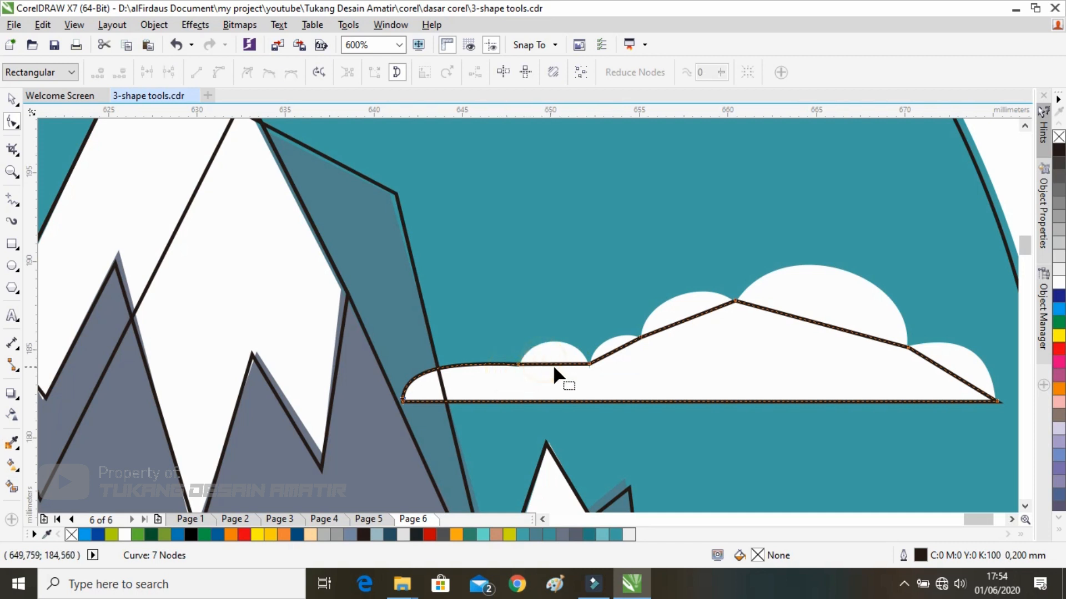
left_click_drag(553, 365, 557, 340)
left_click_drag(540, 334, 576, 329)
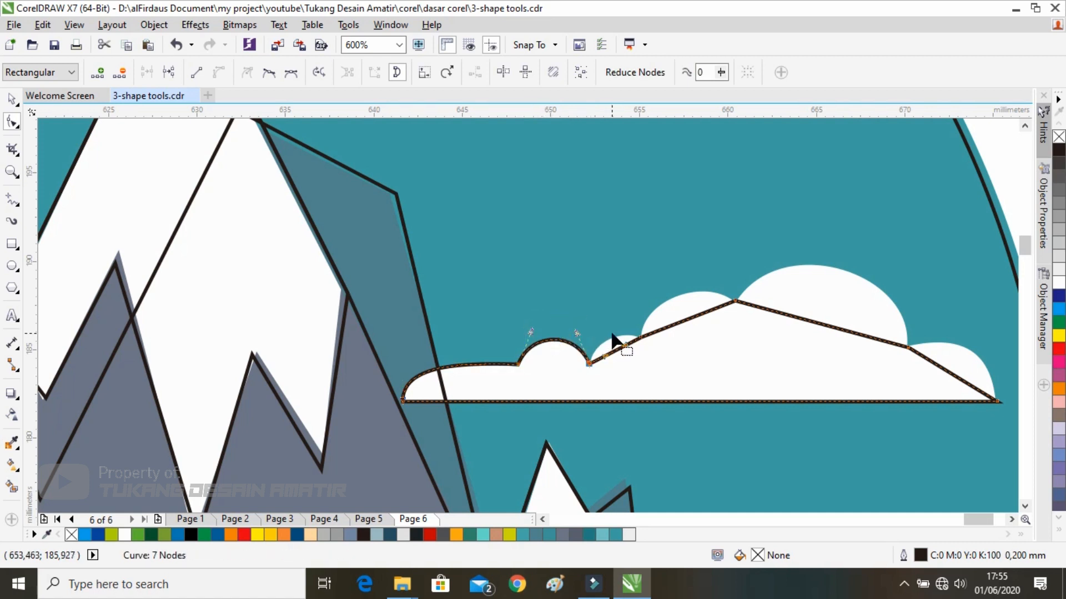
Curve the next two segments of the outline to follow the cloud's third lobe and the medium lobe beside the tallest one.
scroll(554, 360, "up", 3)
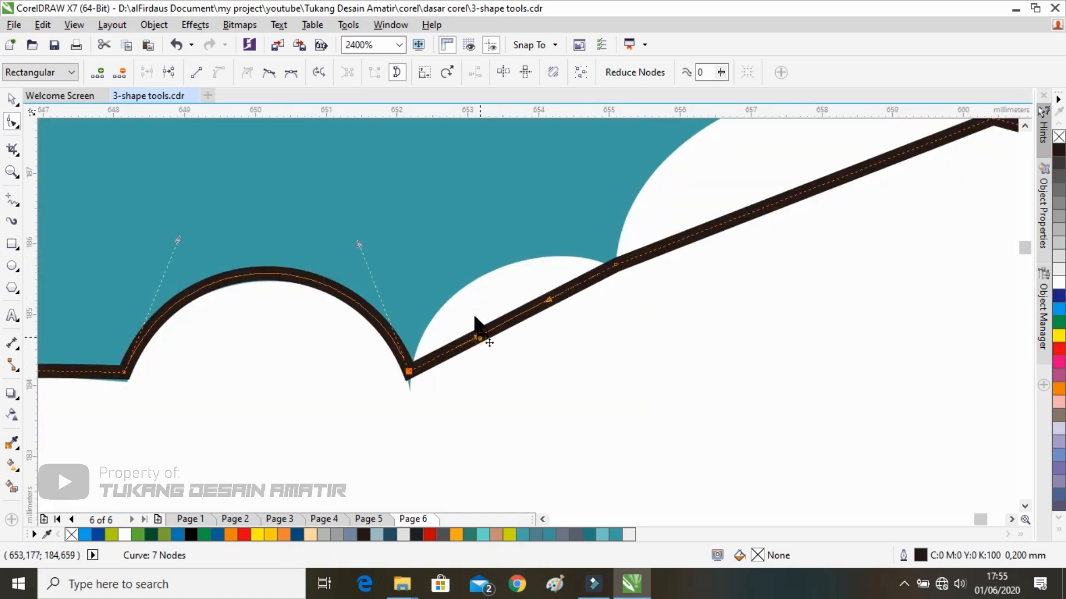
left_click_drag(475, 318, 547, 293)
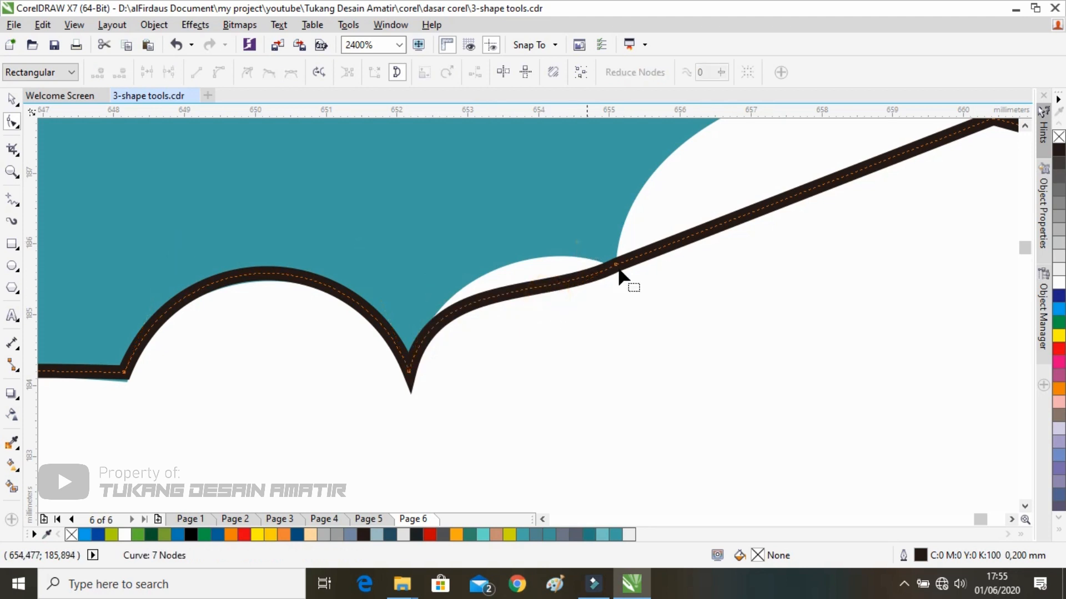
left_click(548, 305)
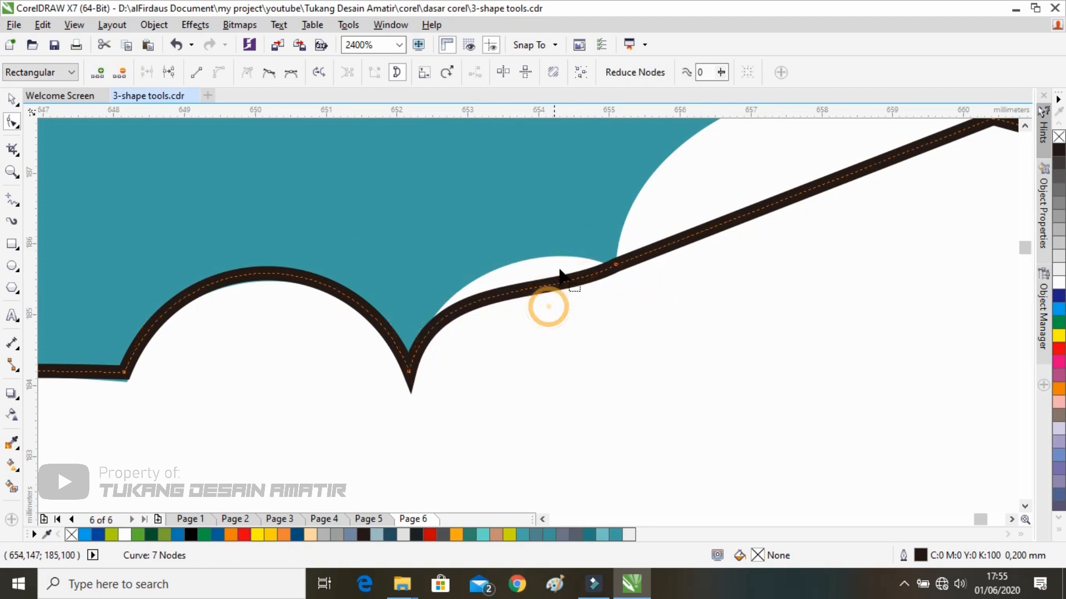
left_click(560, 272)
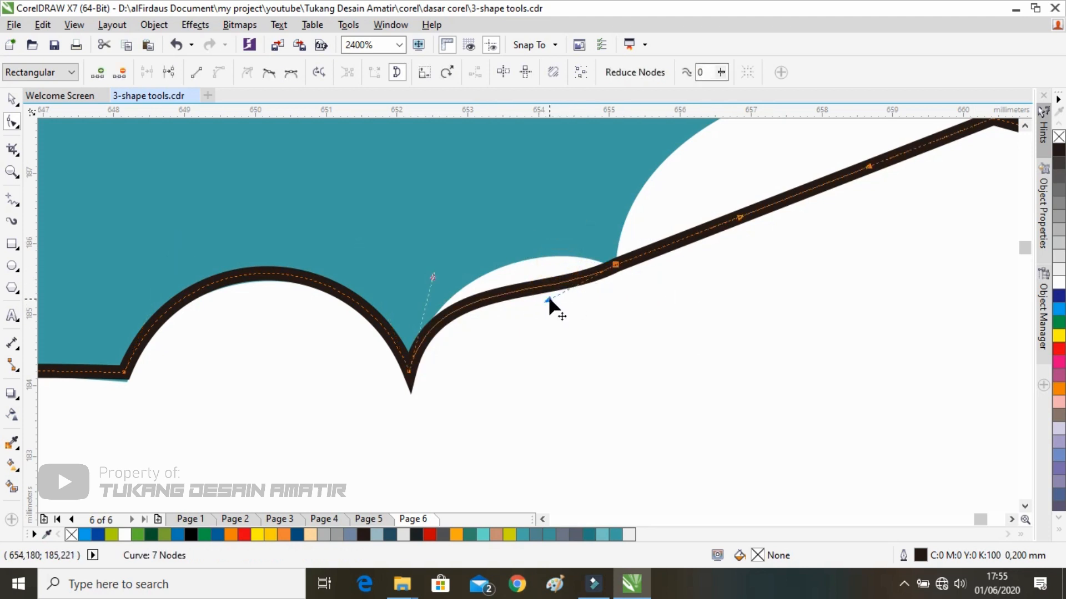
left_click_drag(549, 299, 532, 236)
scroll(733, 252, "down", 1)
left_click_drag(733, 253, 510, 243)
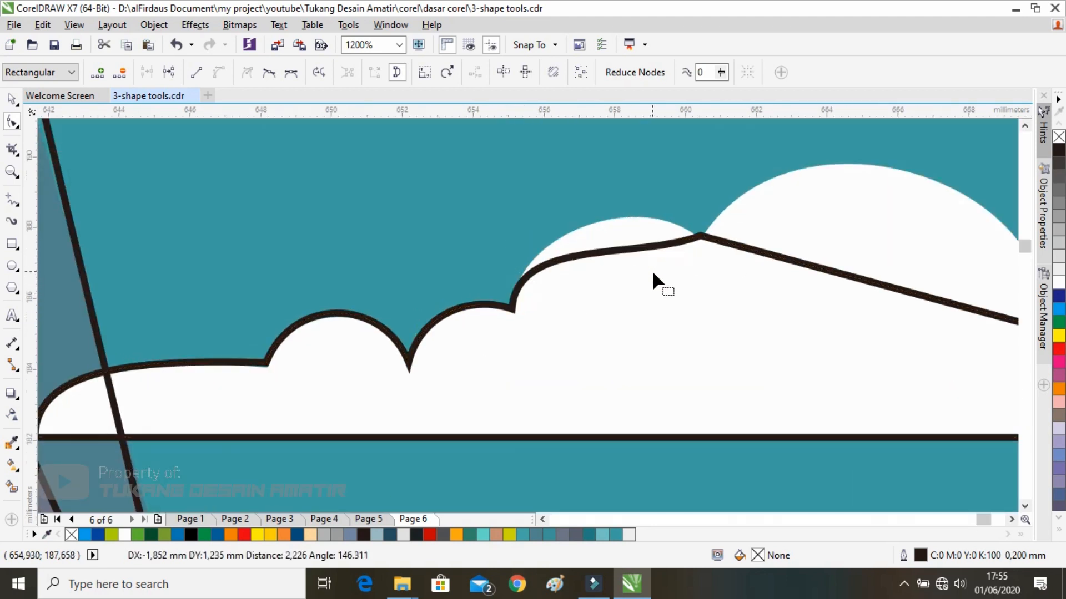
left_click_drag(640, 252, 632, 185)
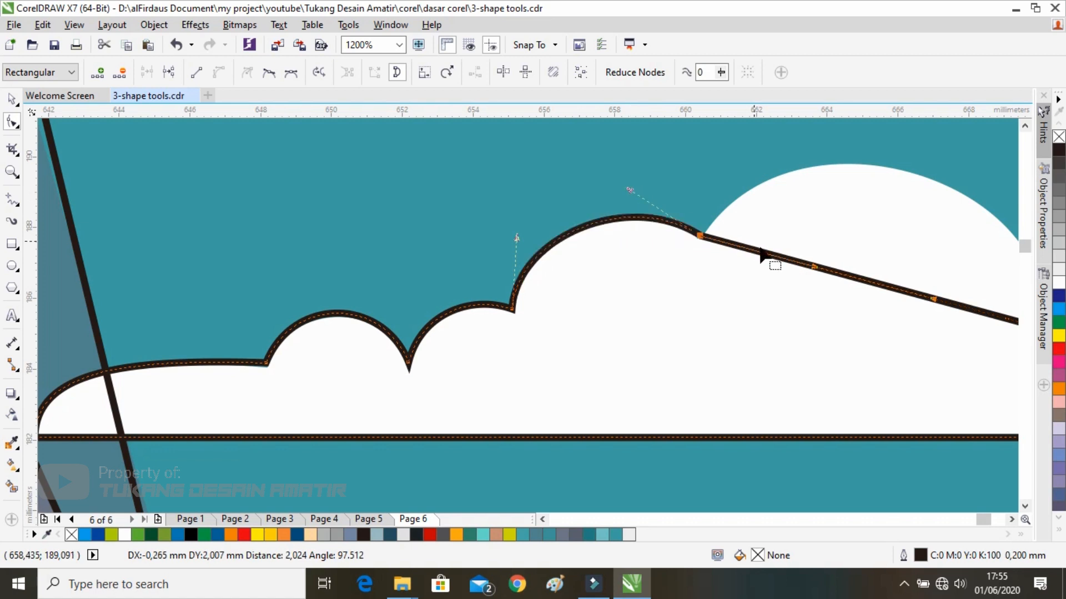
Curve the last two upper segments of the outline over the cloud's tallest lobe and its rightmost lobe.
left_click_drag(725, 276, 334, 401)
left_click_drag(424, 393, 440, 215)
left_click_drag(541, 422, 661, 320)
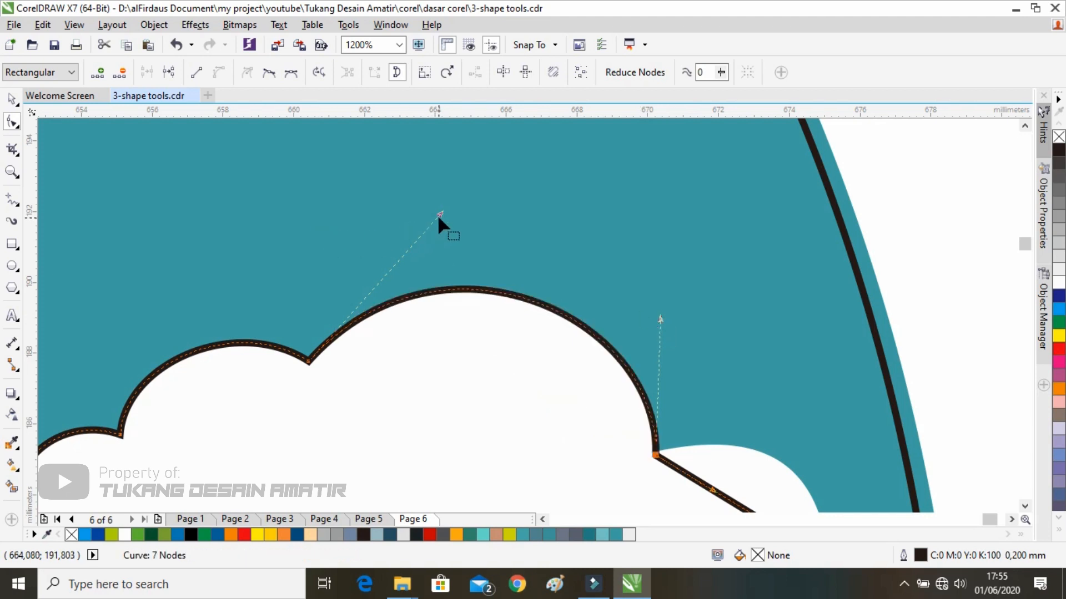
left_click_drag(438, 214, 419, 208)
left_click_drag(686, 460, 508, 248)
left_click_drag(530, 377, 586, 316)
scroll(663, 333, "down", 3)
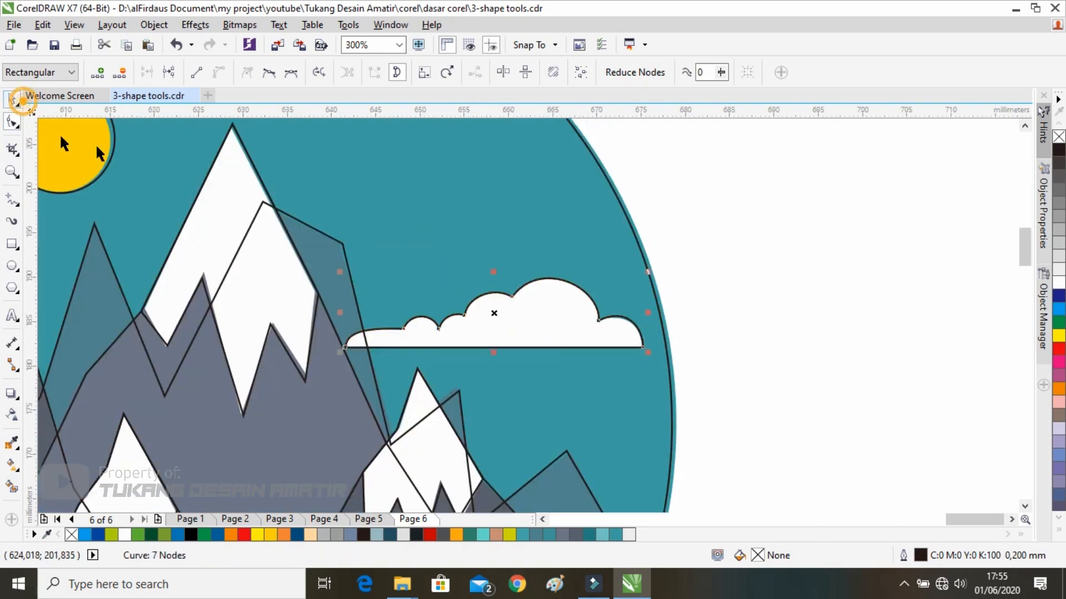
Copy the finished cloud outline onto the small cloud at the sky circle's upper-right edge and scale it to about 29.2 by 6.8 mm.
key("space")
scroll(587, 345, "down", 2)
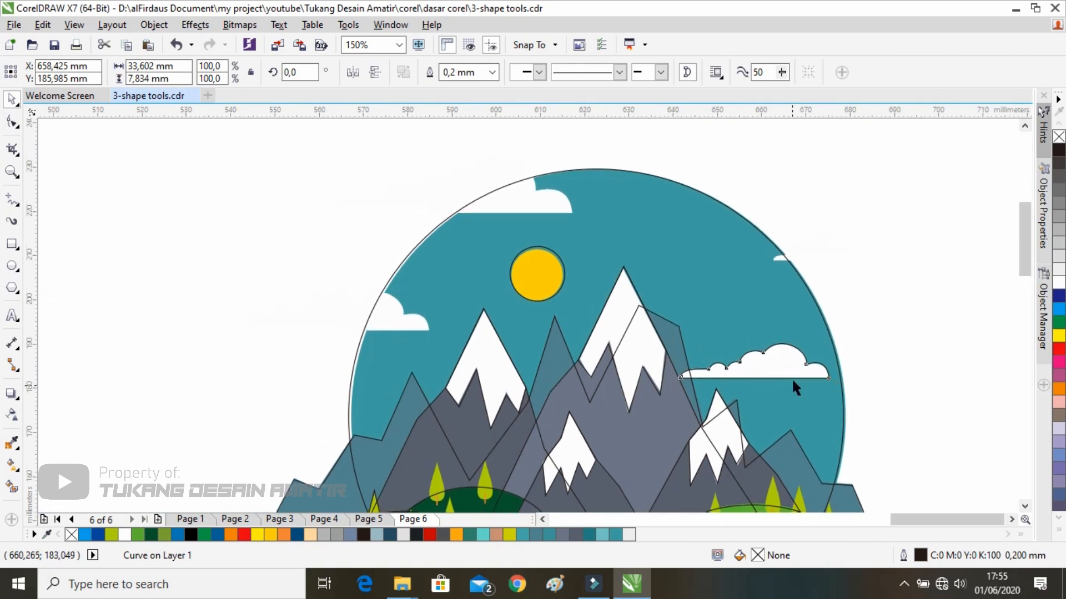
left_click_drag(793, 368, 809, 278)
right_click(881, 249)
key("space")
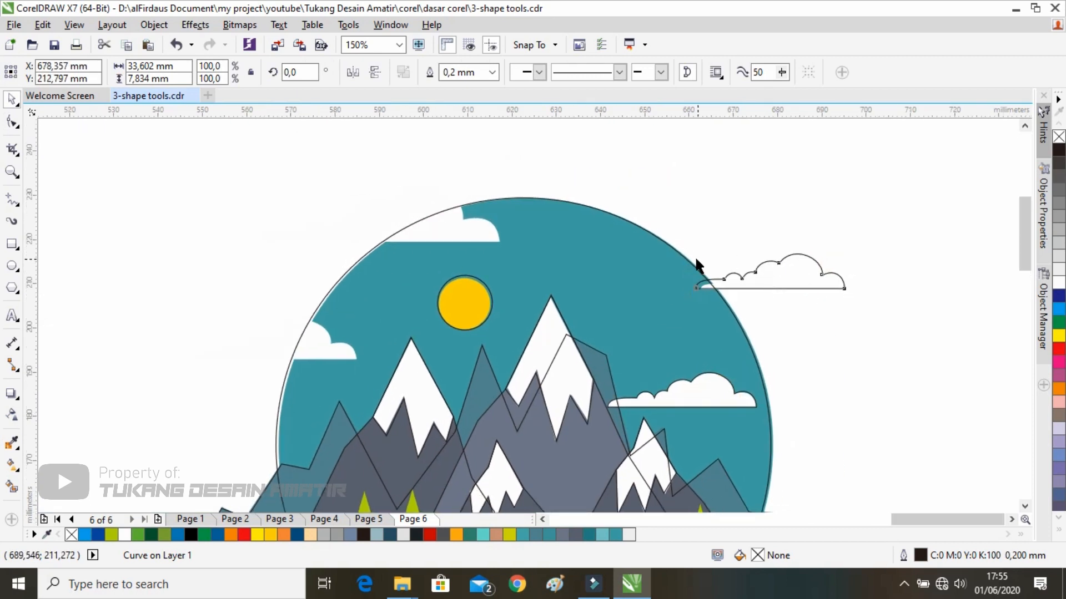
left_click_drag(690, 251, 697, 255)
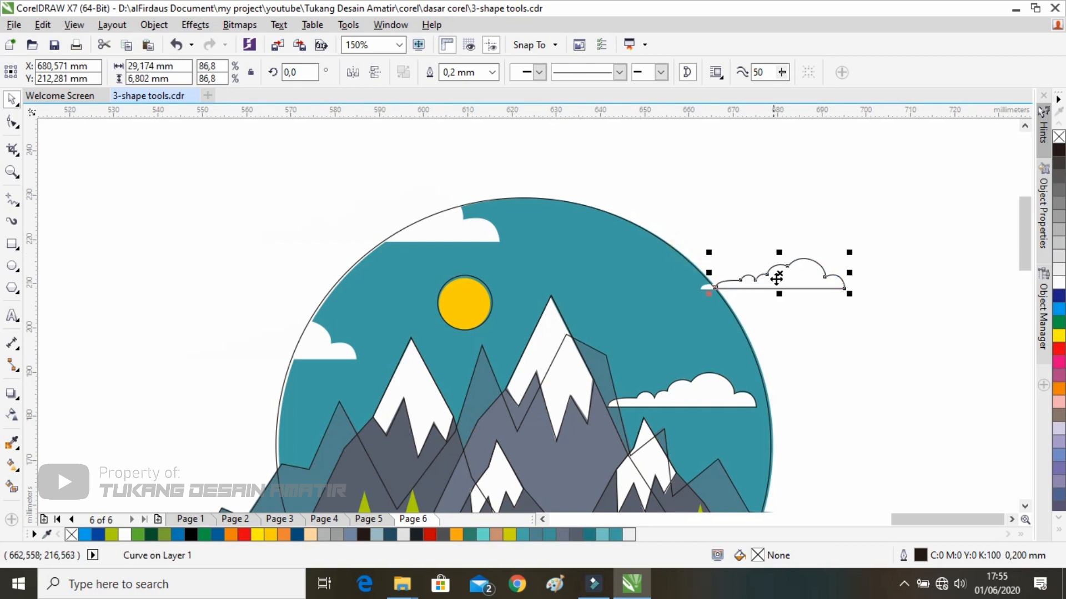
left_click_drag(776, 278, 768, 277)
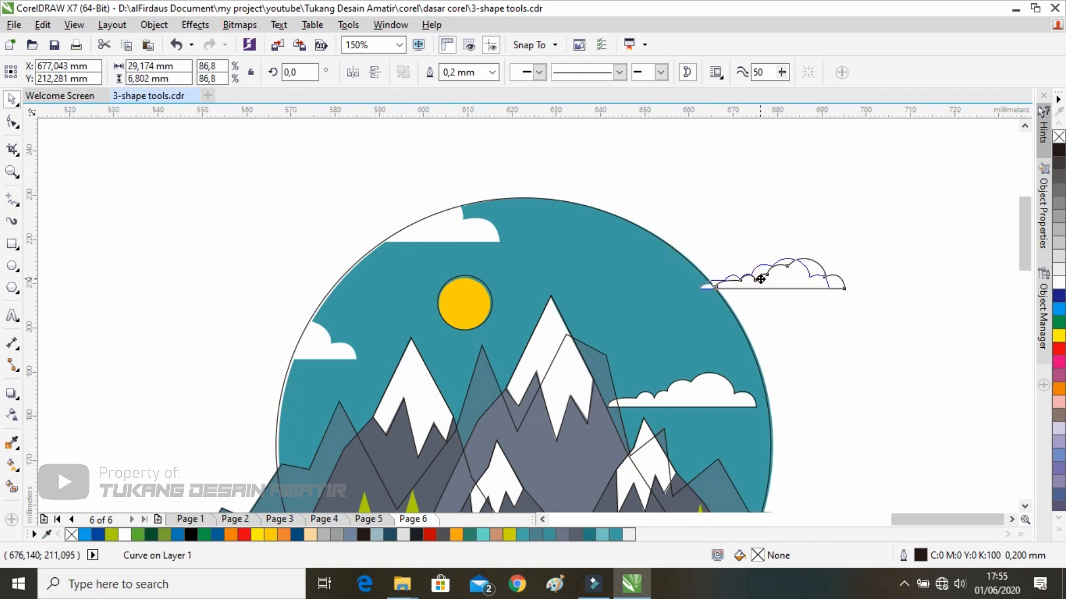
Copy the small cloud outline onto the upper-left cloud and enlarge the copy to about 49.7 by 11.6 mm.
double_click(788, 277)
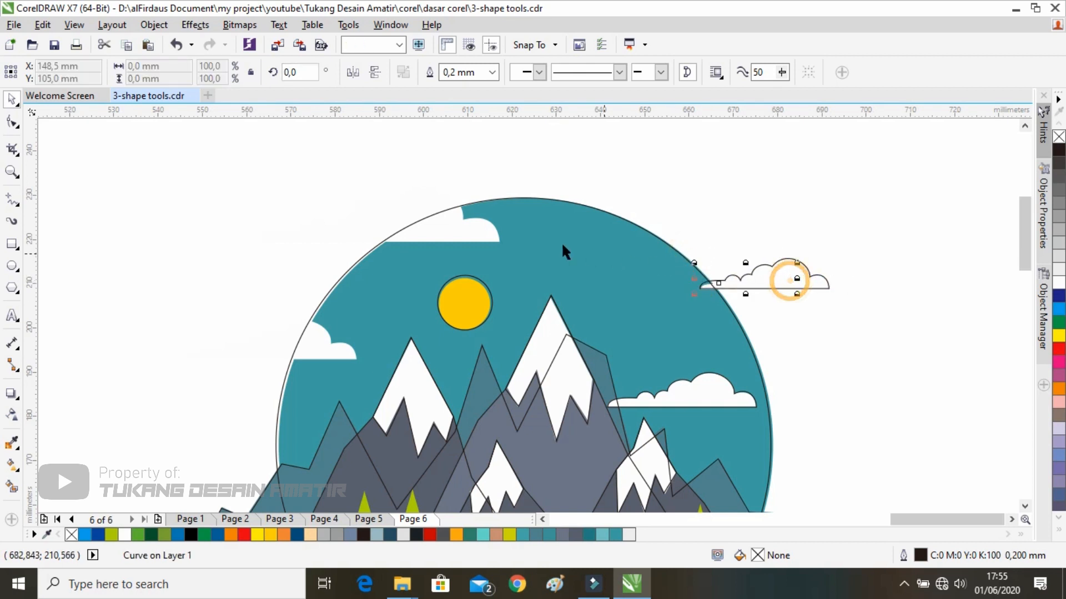
left_click(818, 282)
left_click_drag(763, 283, 416, 237)
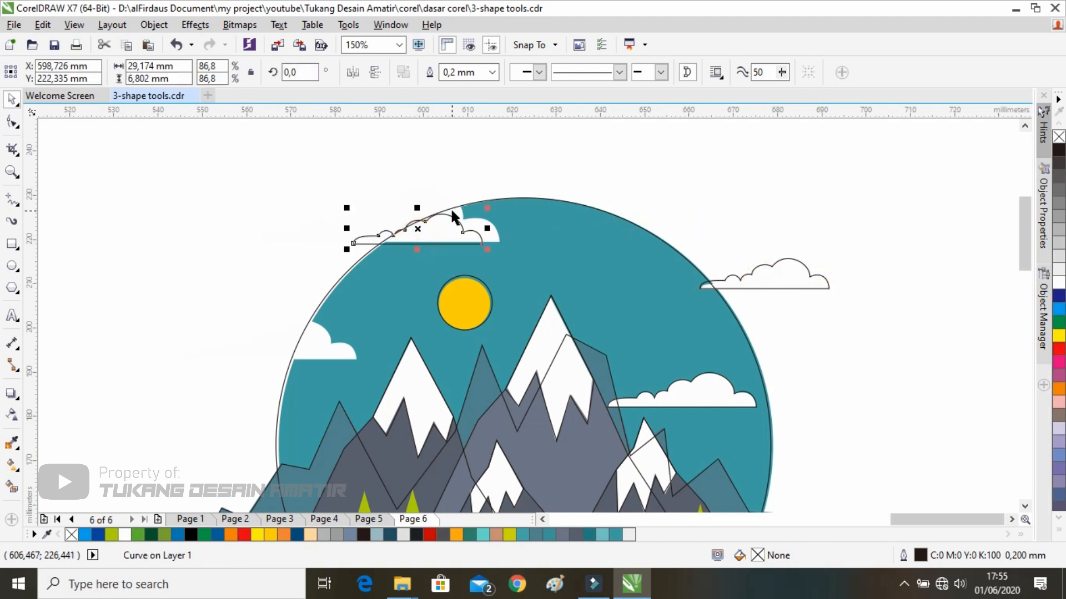
left_click_drag(347, 209, 278, 183)
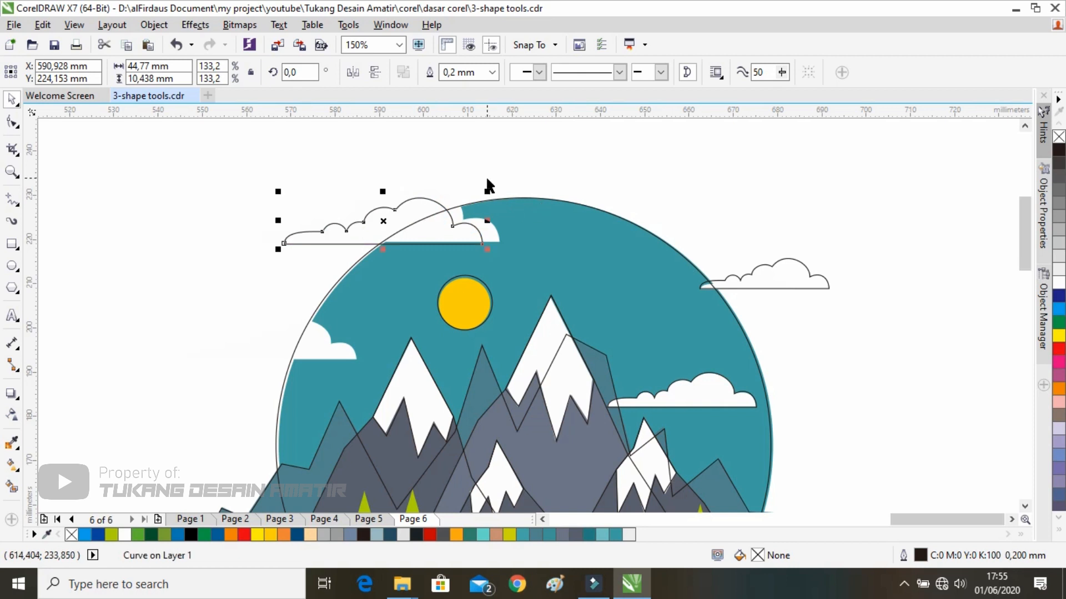
left_click_drag(489, 194, 510, 171)
Reposition the upper-left cloud copy and enlarge it to about 51.5 by 12 mm to match the white cloud's right end.
left_click(460, 211)
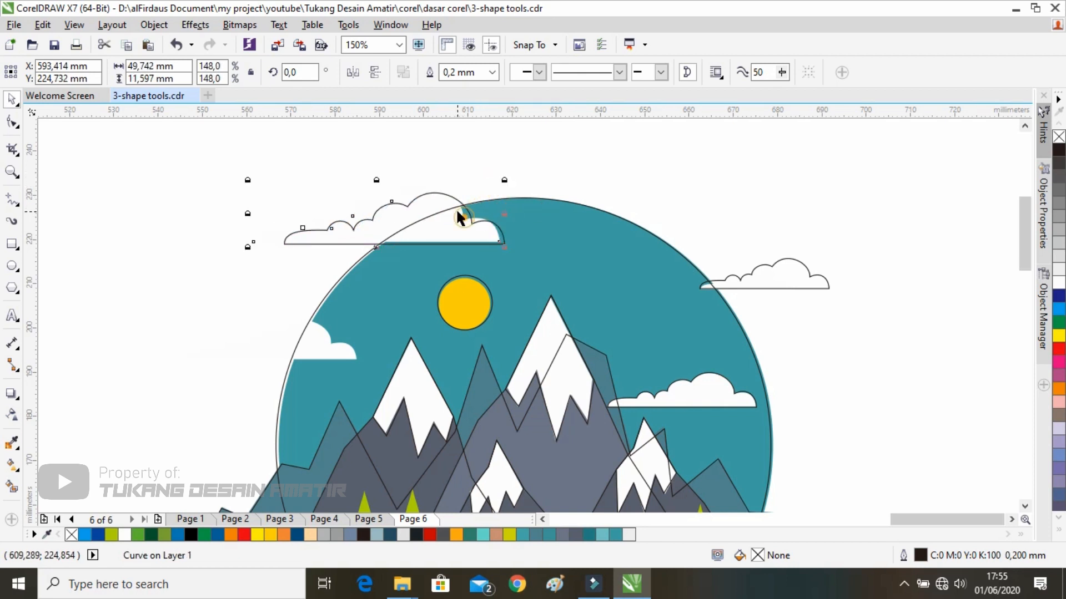
left_click(433, 193)
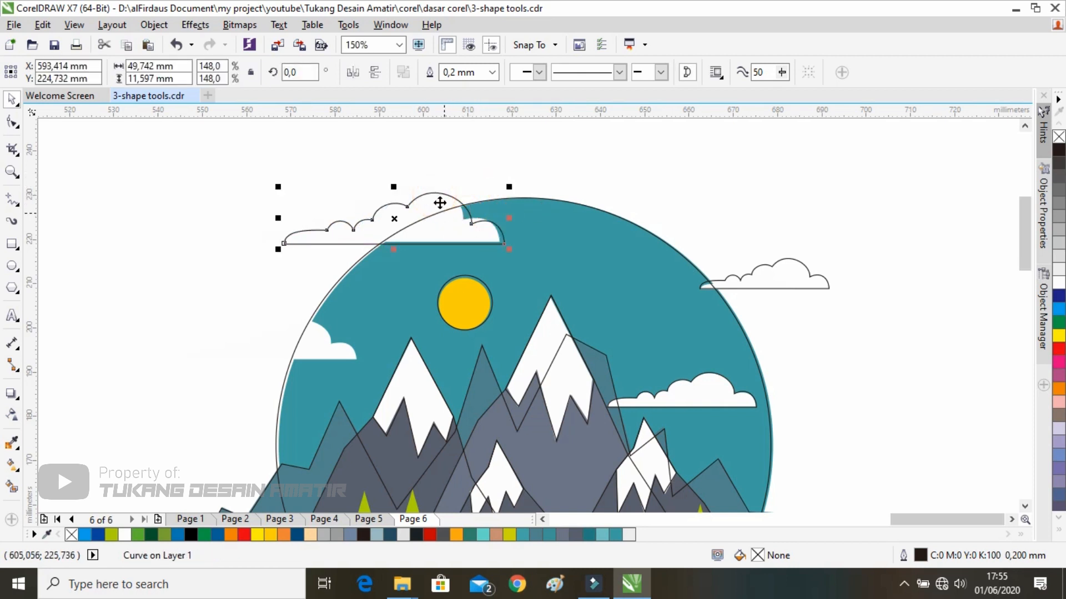
left_click_drag(440, 207, 438, 201)
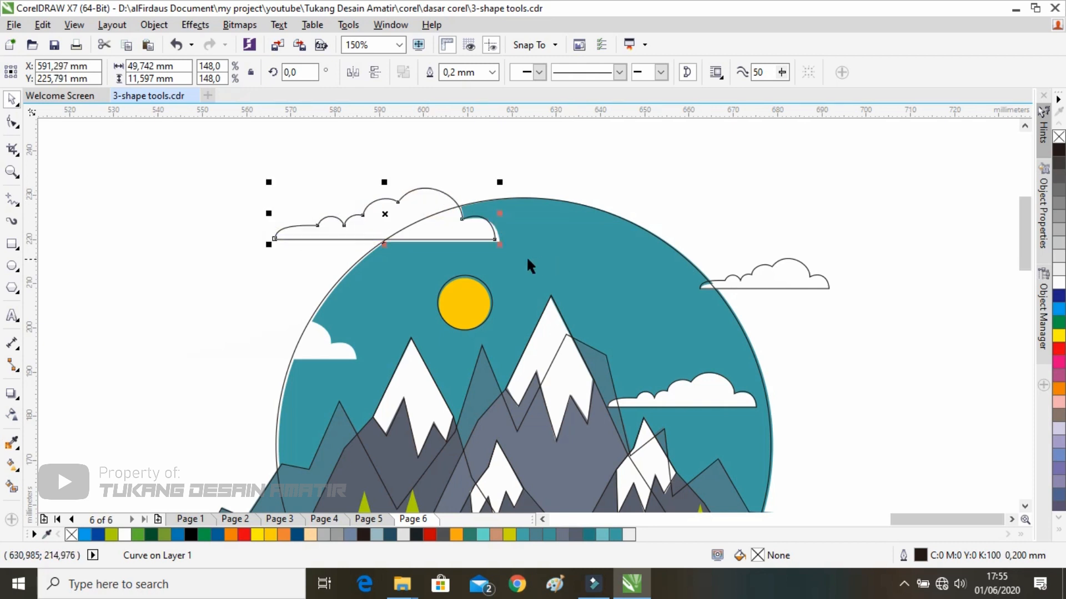
left_click_drag(502, 246, 510, 249)
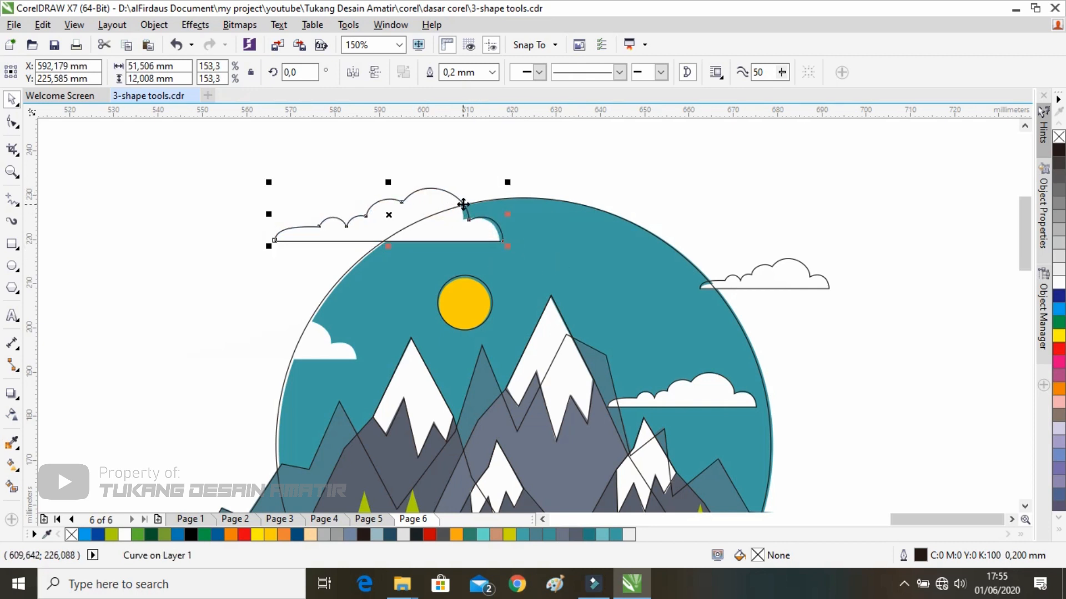
left_click_drag(447, 204, 440, 204)
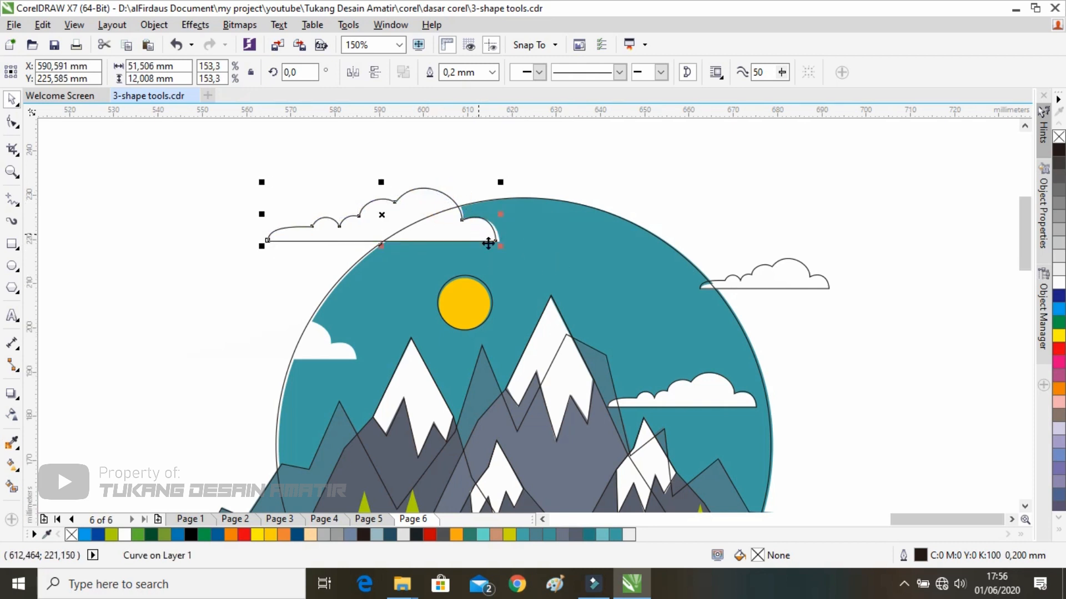
Copy the cloud outline onto the artwork's lower-left cloud, enlarge it to about 37.2 by 8.7 mm, and deselect it.
left_click_drag(690, 396, 283, 340)
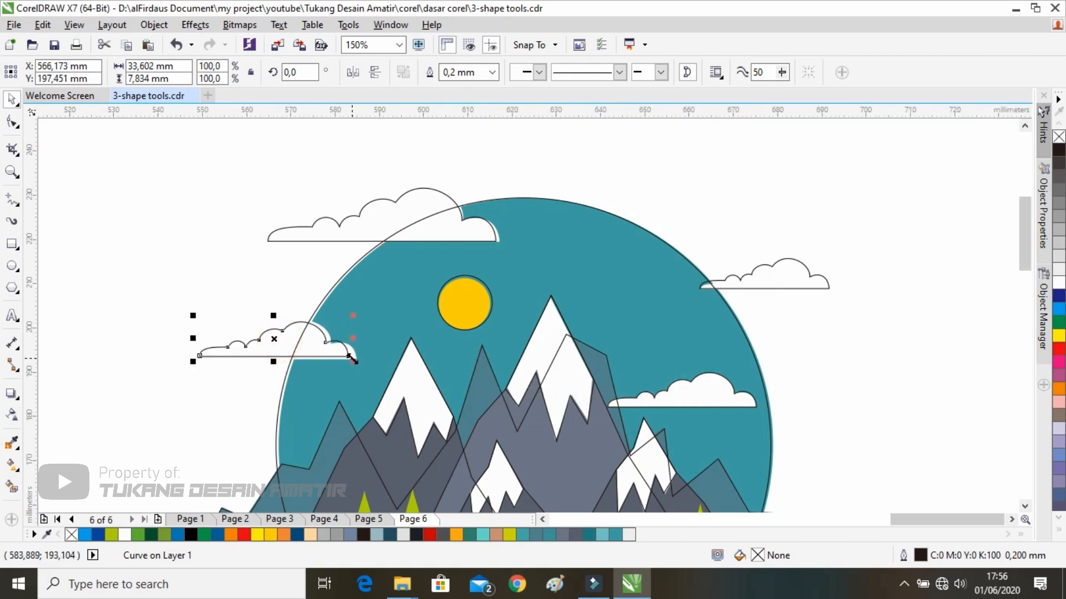
left_click_drag(353, 360, 321, 330)
scroll(517, 327, "down", 2)
scroll(434, 357, "up", 1)
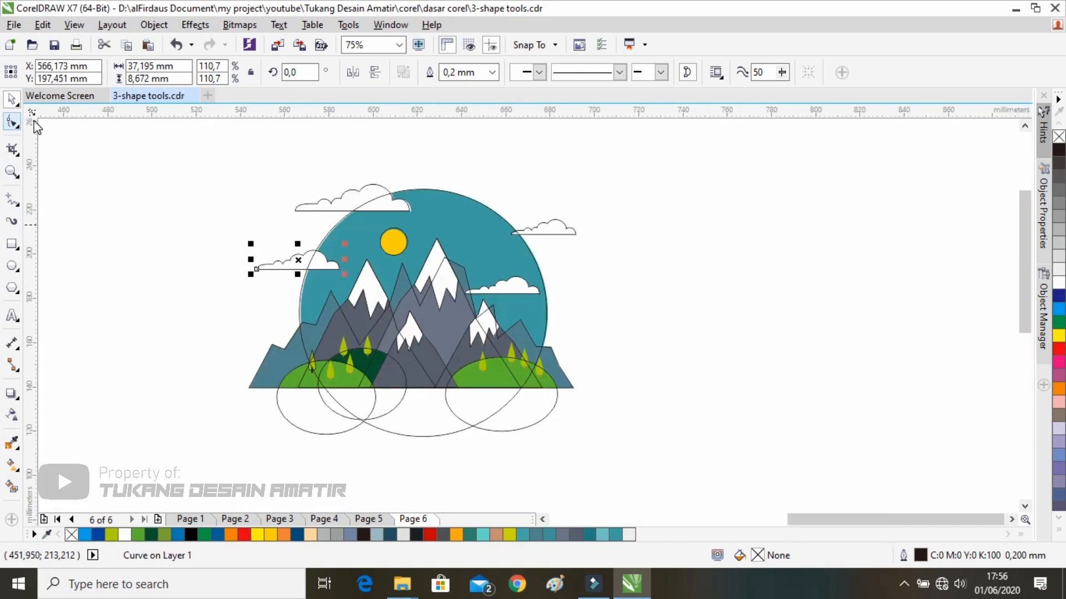
left_click(84, 126)
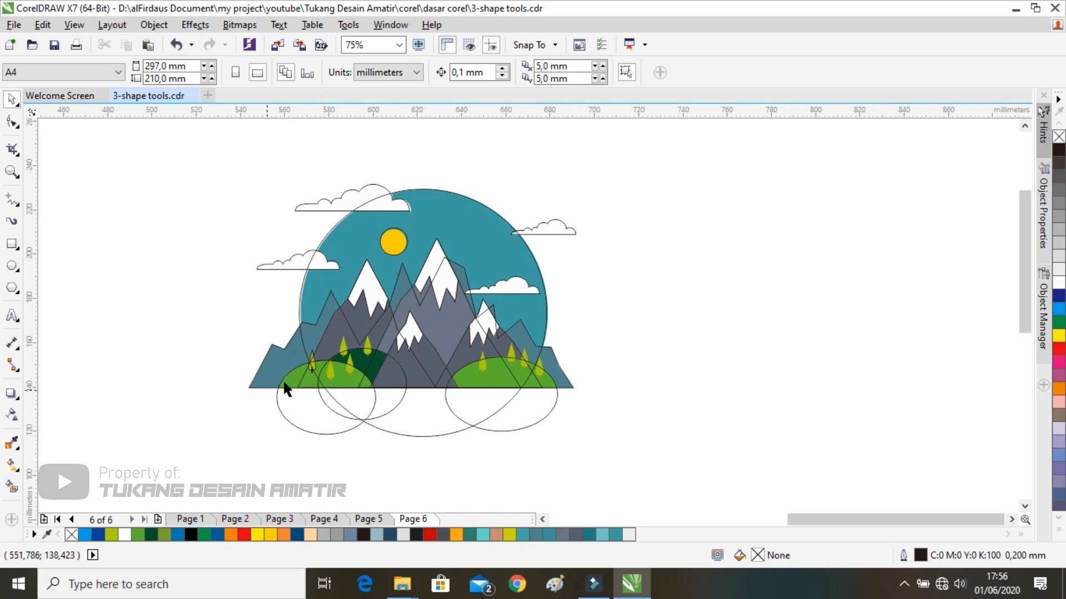
Select all the traced outlines and move them together into the empty area to the right of the artwork.
left_click_drag(645, 154, 173, 450)
mouse_move(337, 309)
left_mouse_down()
mouse_move(705, 317)
mouse_move(479, 311)
mouse_move(621, 317)
left_mouse_up()
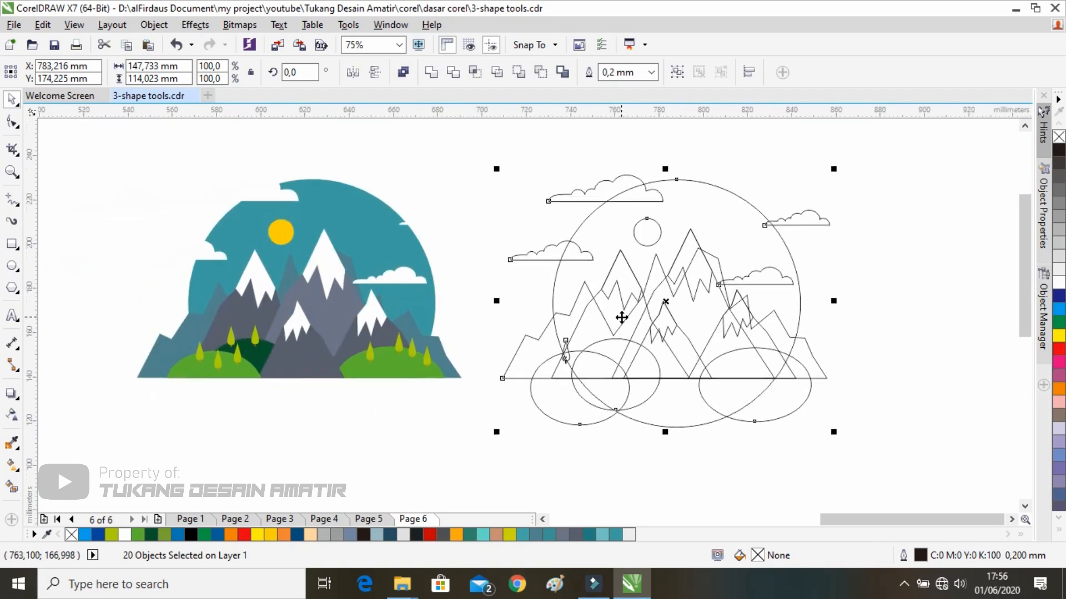
left_click(867, 299)
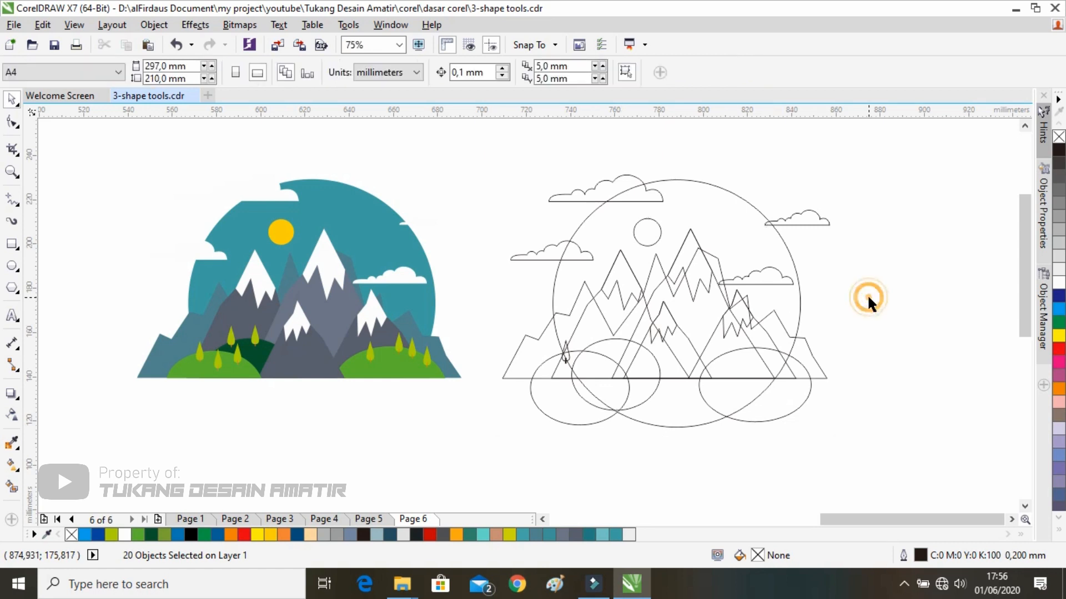
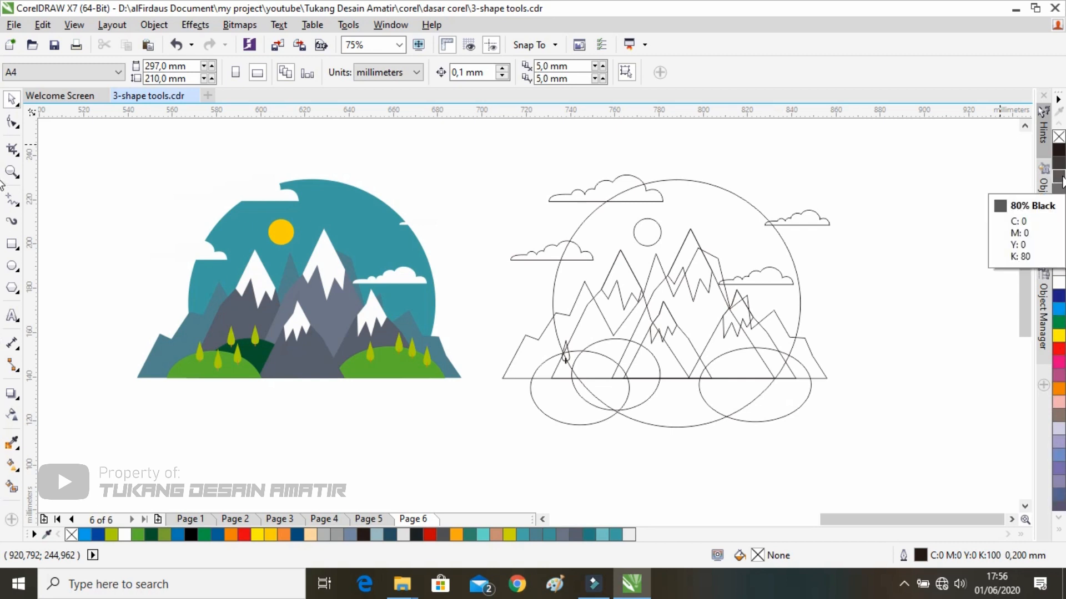
Activate the Color Eyedropper tool for sampling colours from the artwork.
left_click(13, 447)
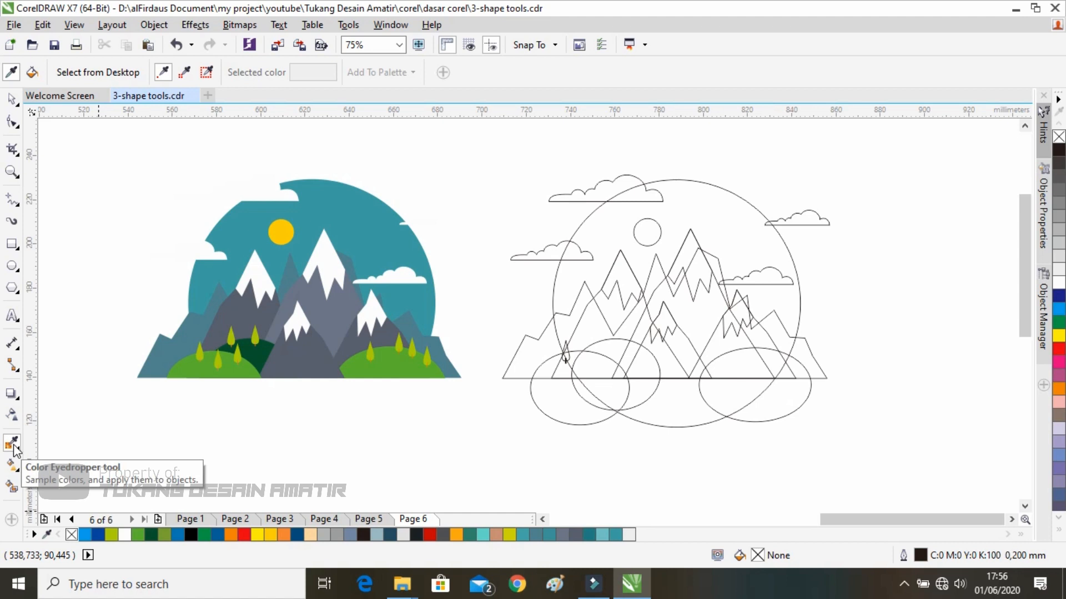
left_click(14, 448)
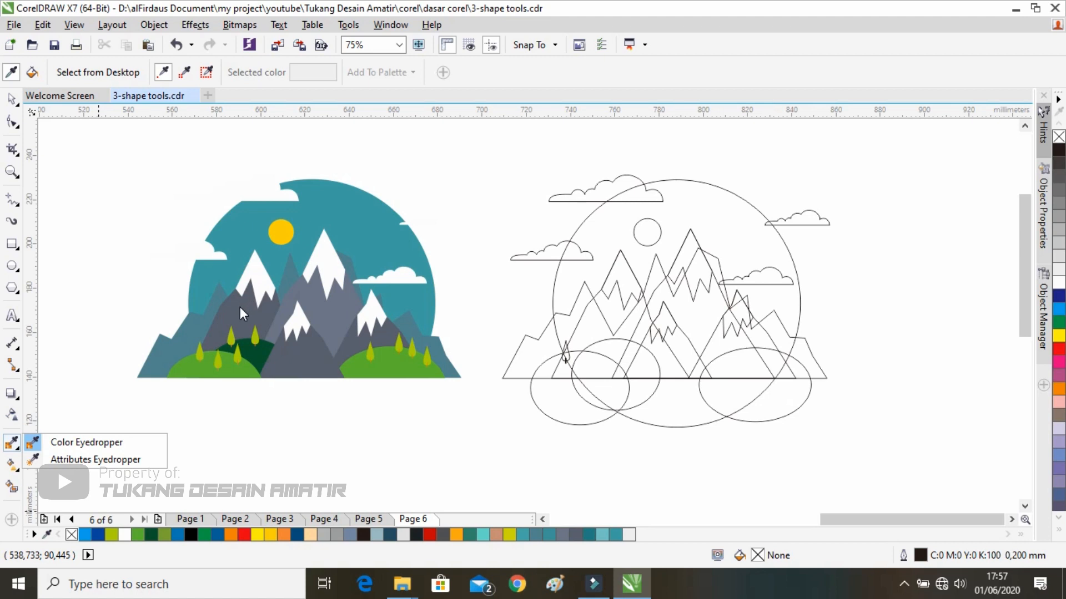
left_click(62, 446)
left_click(14, 446)
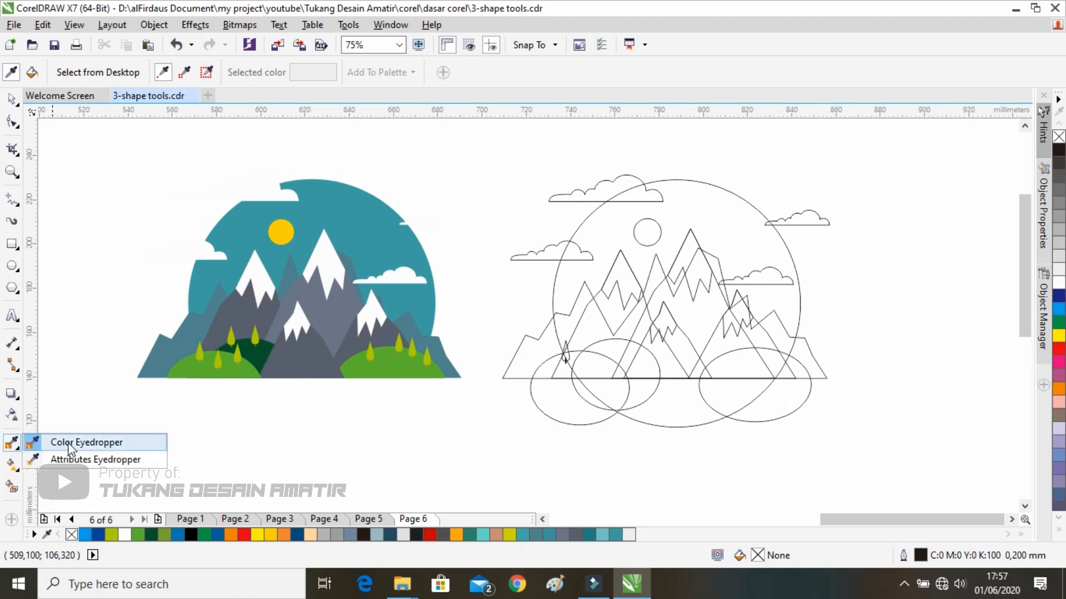
left_click(69, 447)
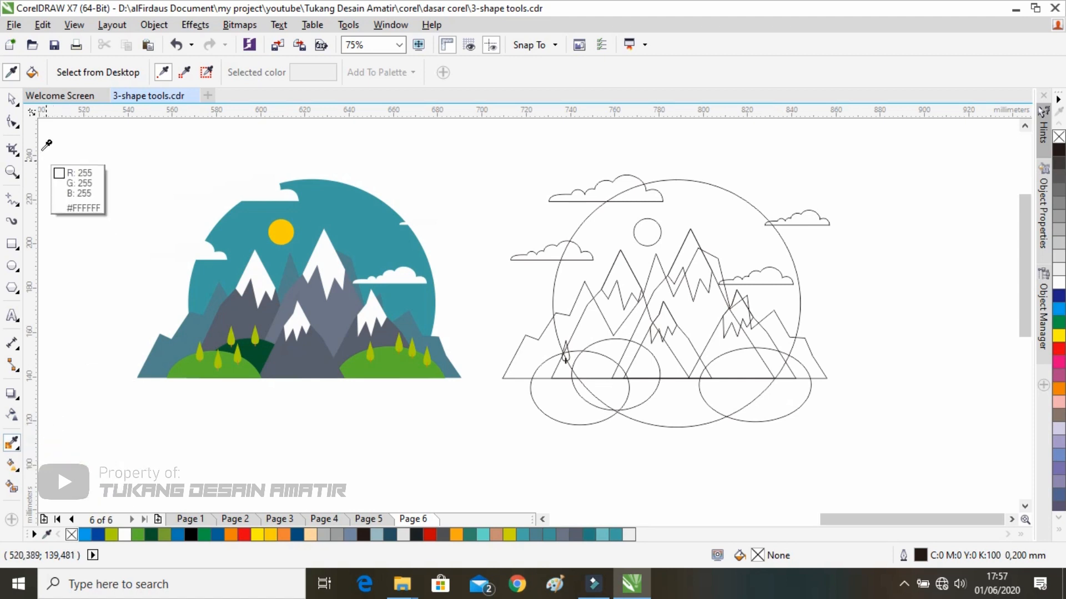
mouse_move(492, 201)
left_mouse_down()
mouse_move(320, 201)
mouse_move(494, 186)
left_mouse_up()
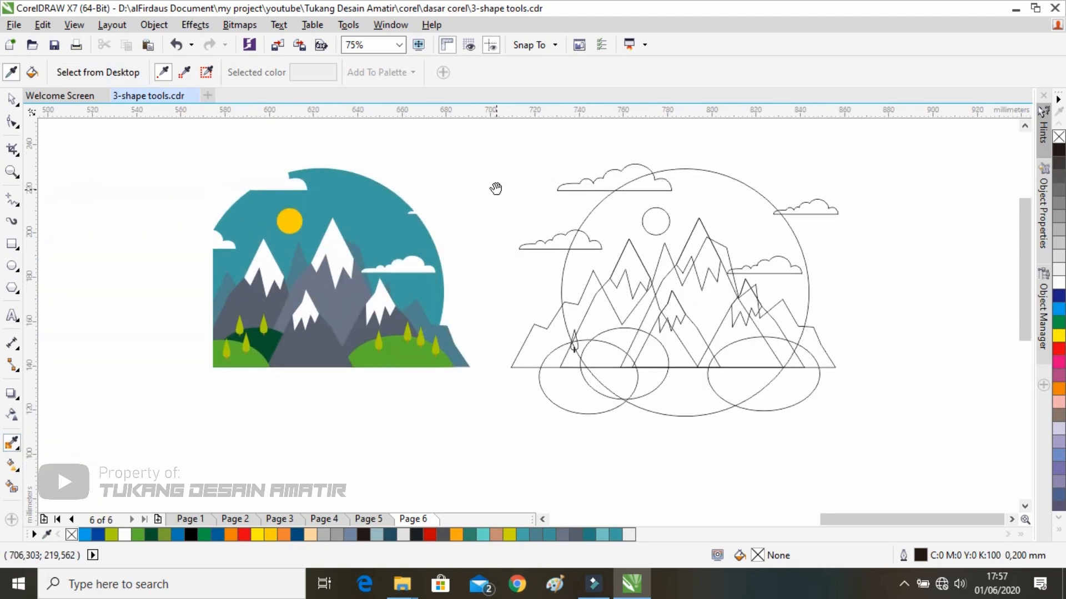
Try filling the large sky circle with teal sampled from the artwork's sky, and undo the fill.
left_click(356, 193)
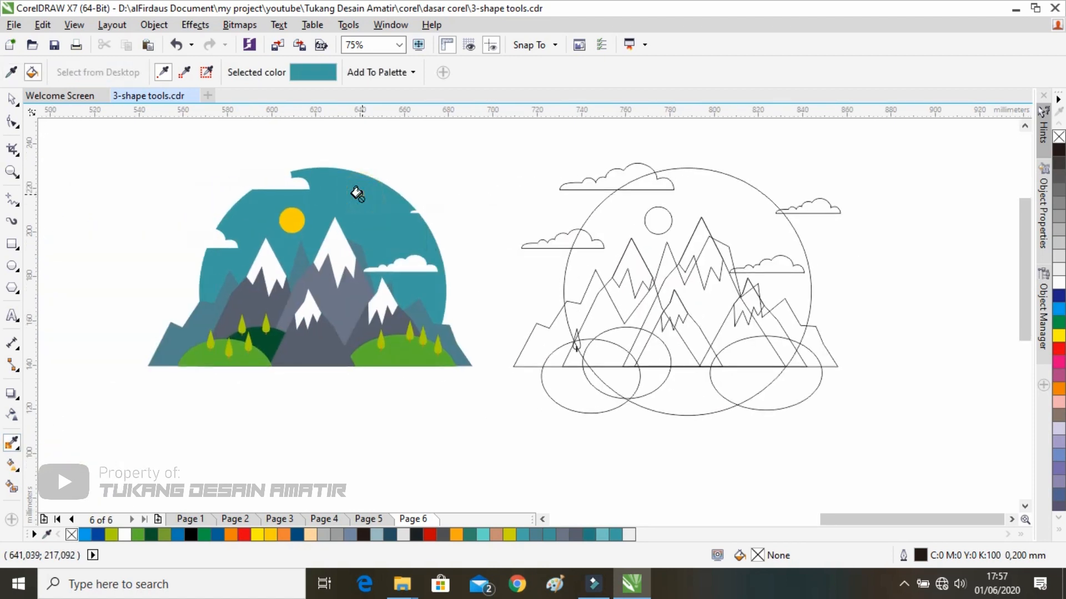
left_click(713, 183)
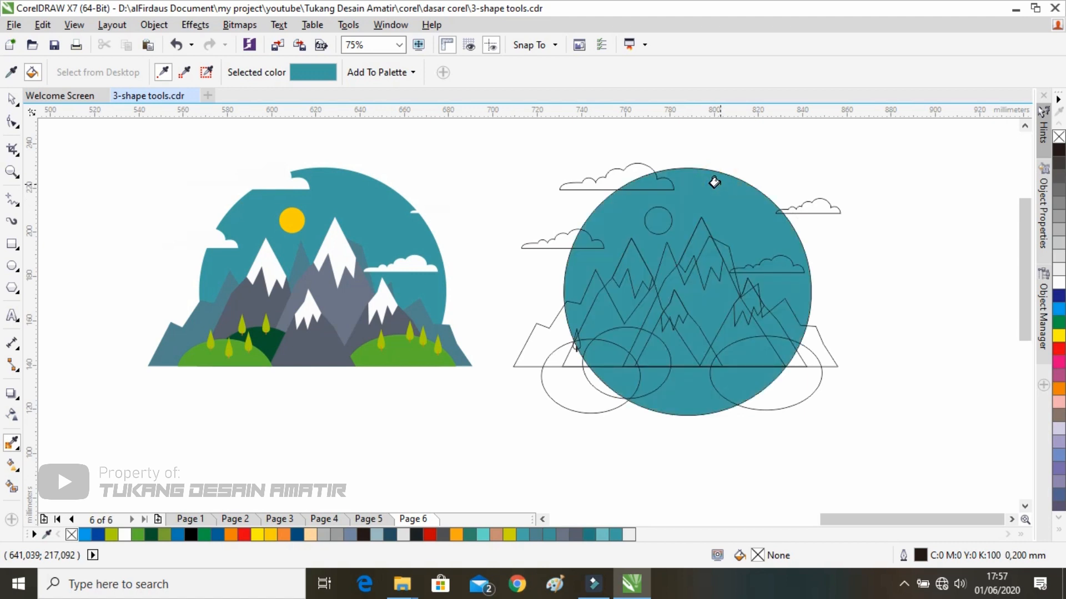
key("ctrl+z")
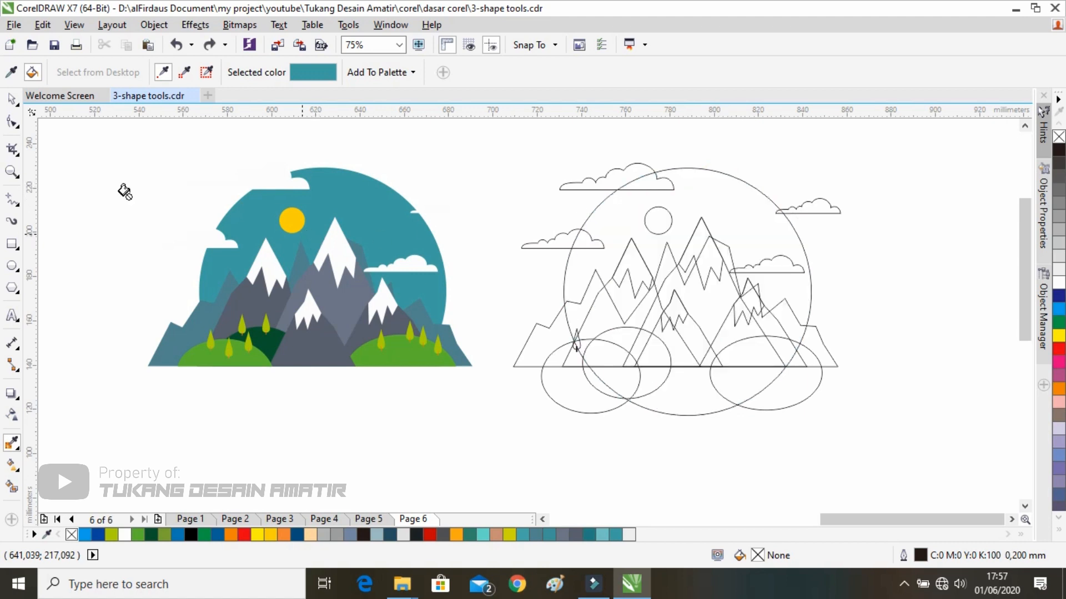
Resample the teal from the artwork's sky and fill the large sky circle with it.
left_click(12, 73)
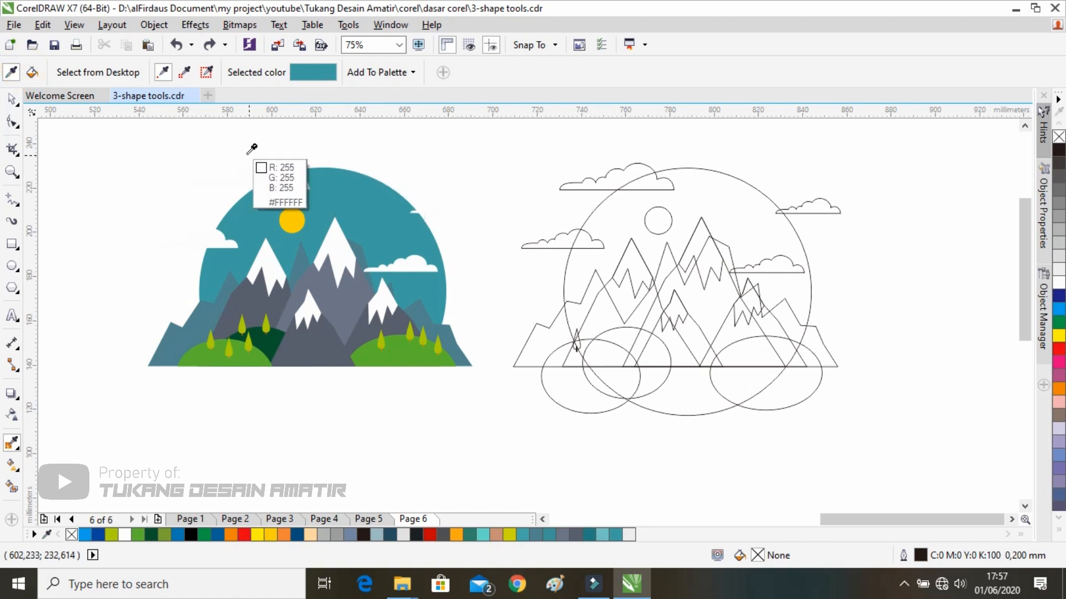
left_click(369, 194)
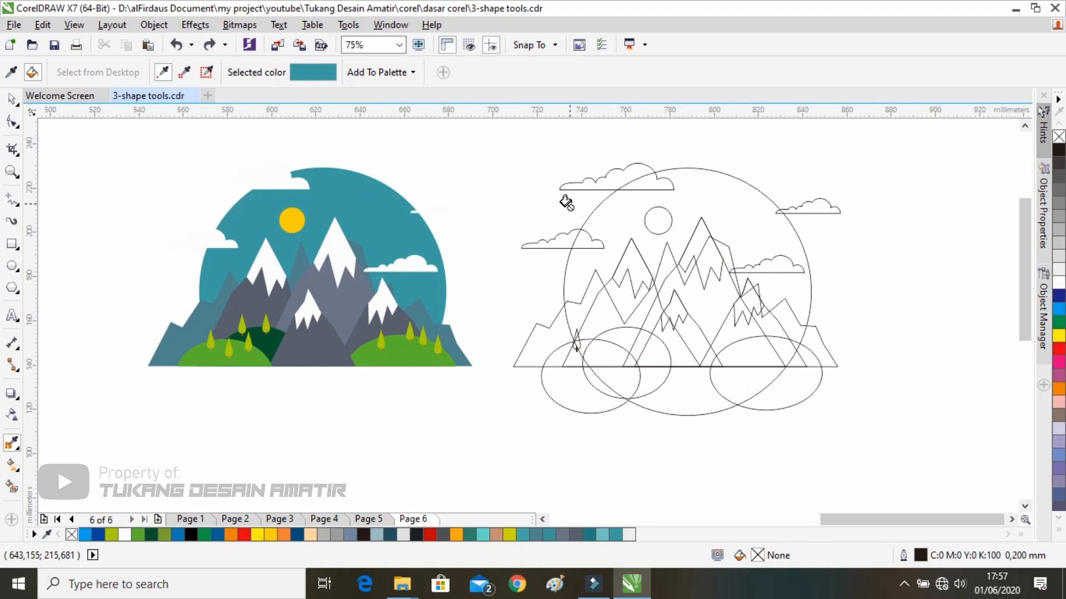
left_click_drag(712, 198, 655, 208)
left_click(653, 204)
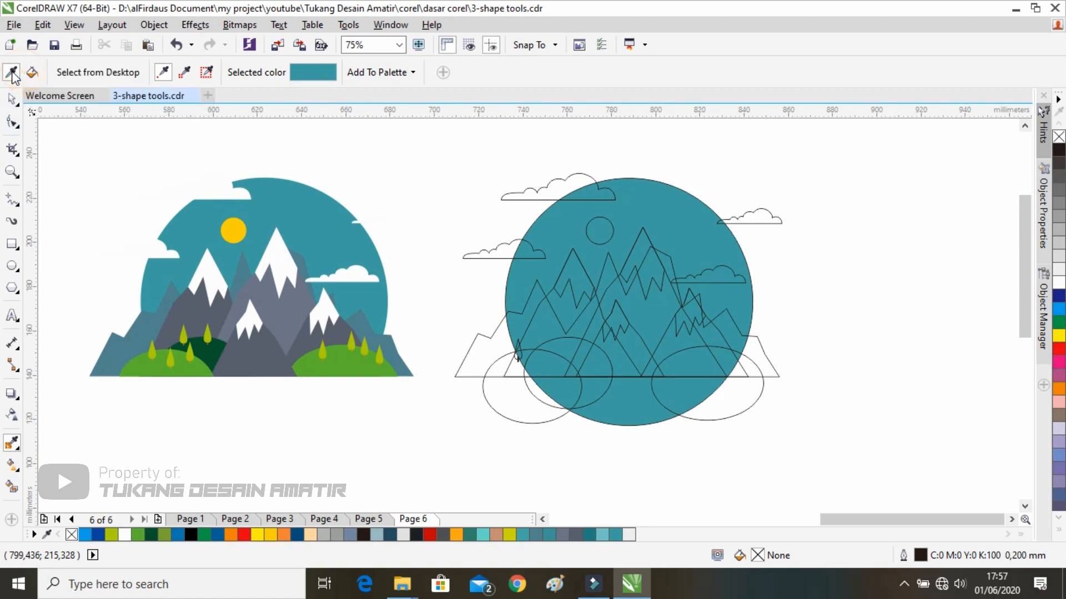
Fill the sun with the artwork's yellow and the rear mountain range with the artwork's muted blue.
left_click(240, 228)
left_click(600, 231)
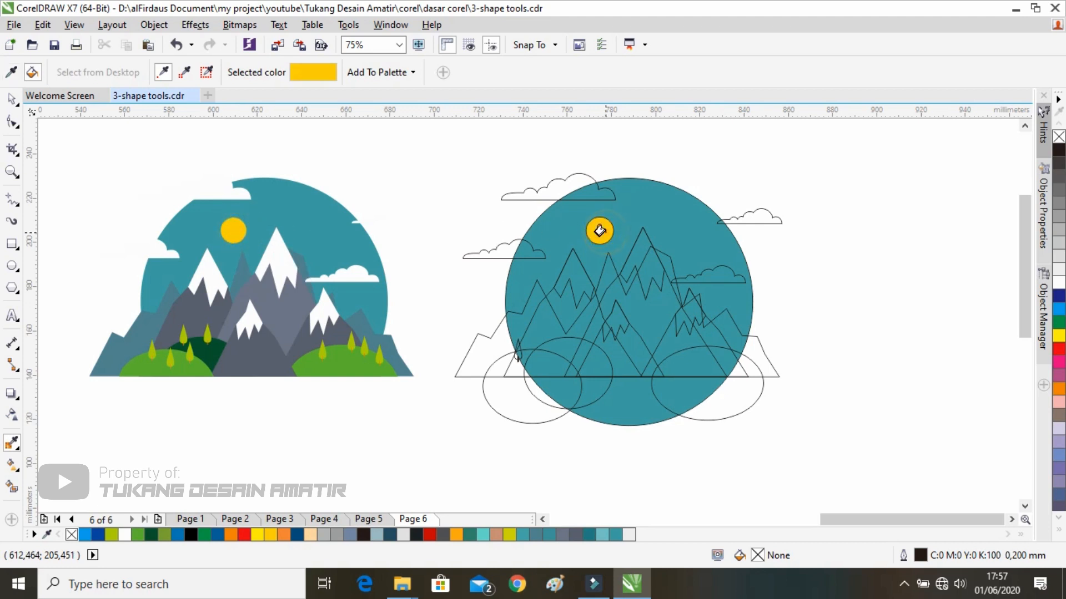
left_click(11, 72)
left_click(138, 330)
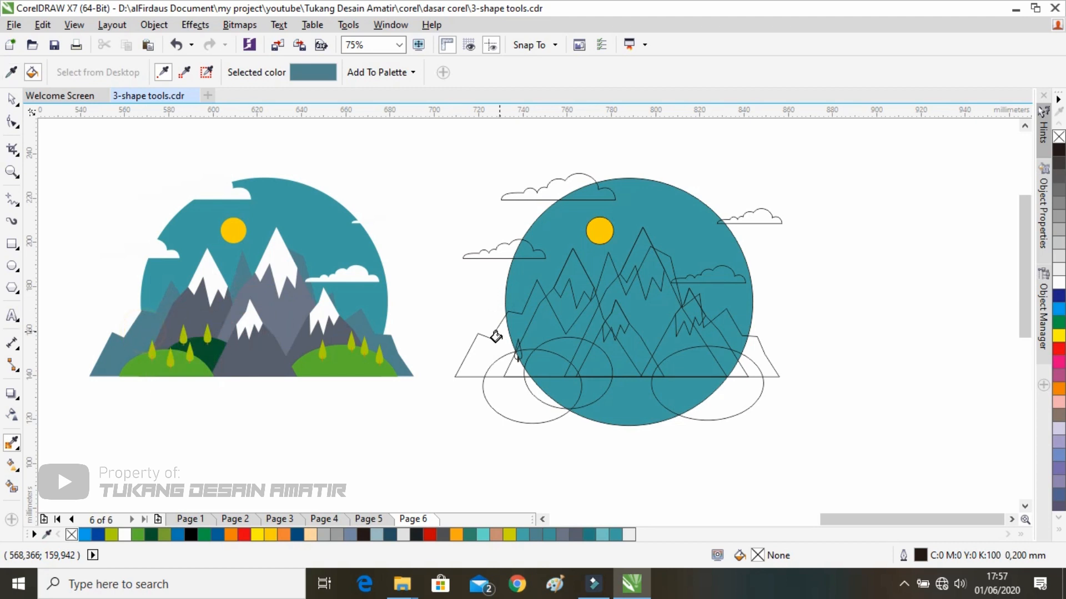
left_click(476, 345)
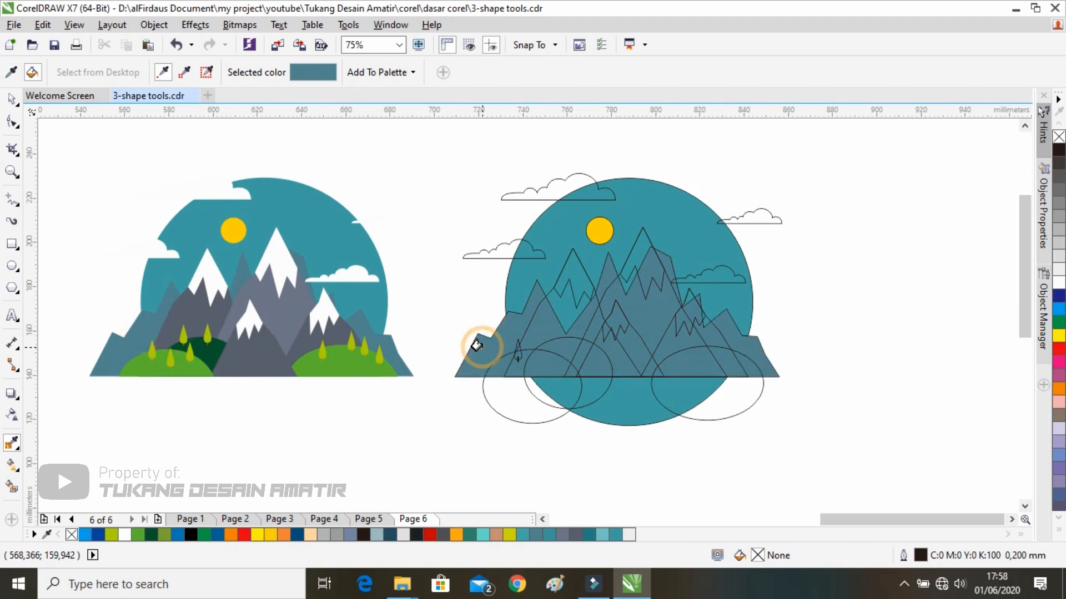
Sample the dark grey of the artwork's left mountain and fill the left, small centre and right front mountains with it.
left_click(11, 72)
left_click(196, 308)
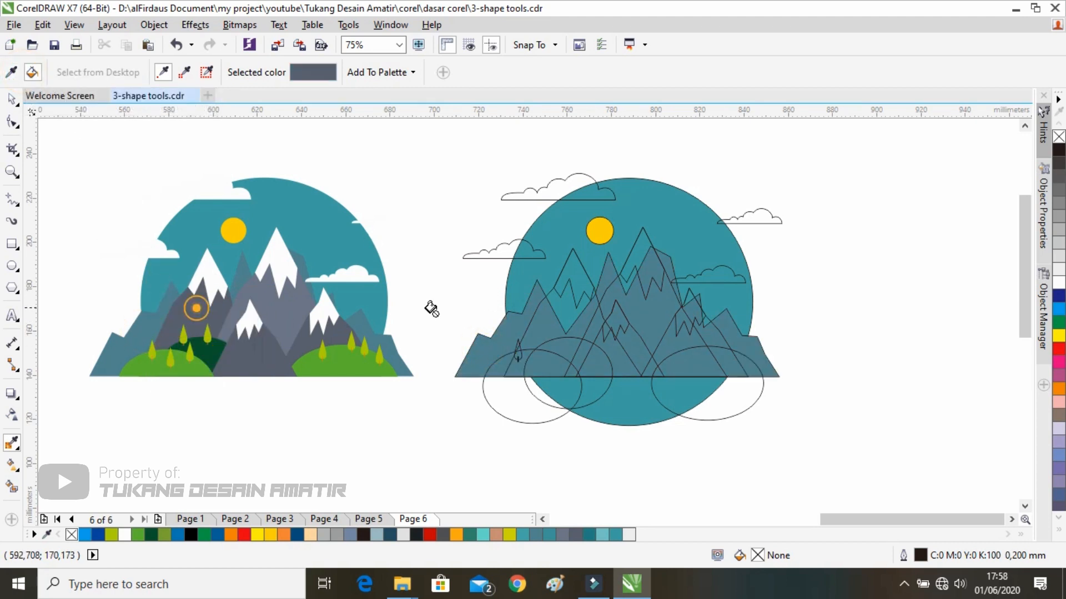
left_click(538, 323)
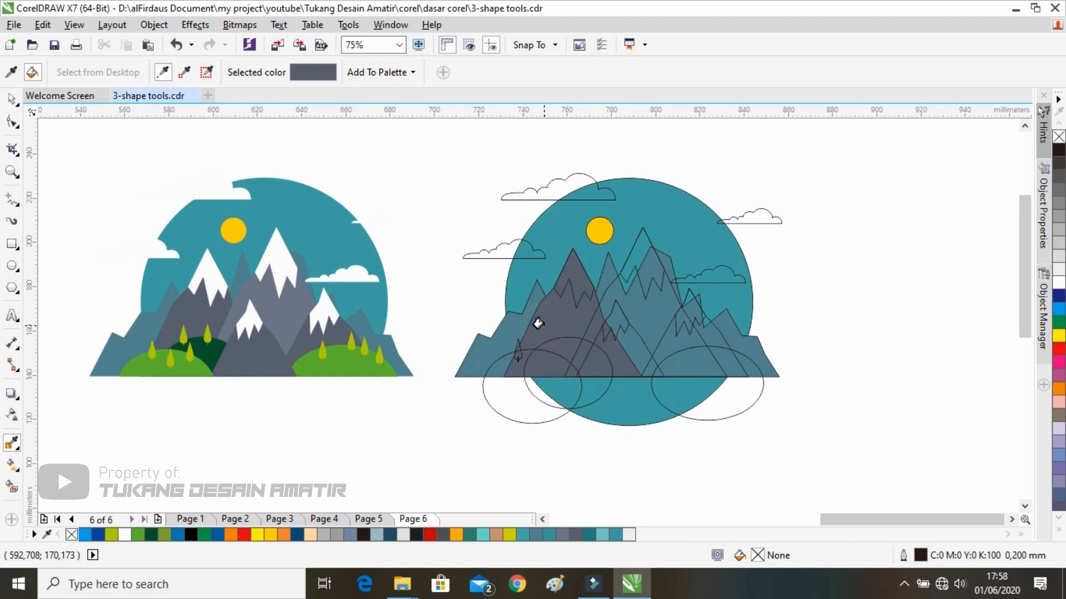
left_click(628, 342)
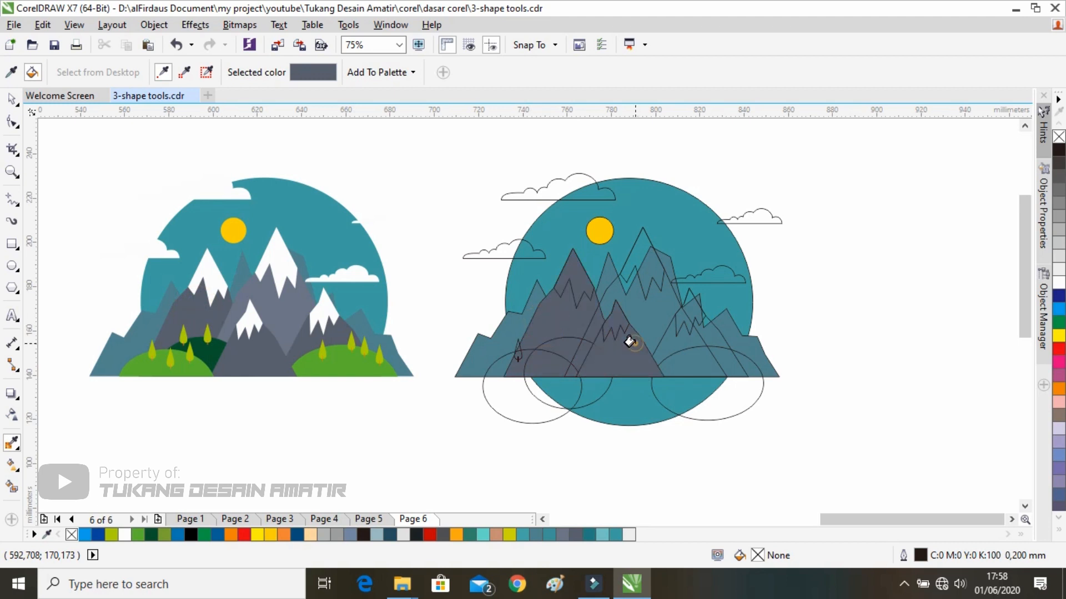
left_click(662, 336)
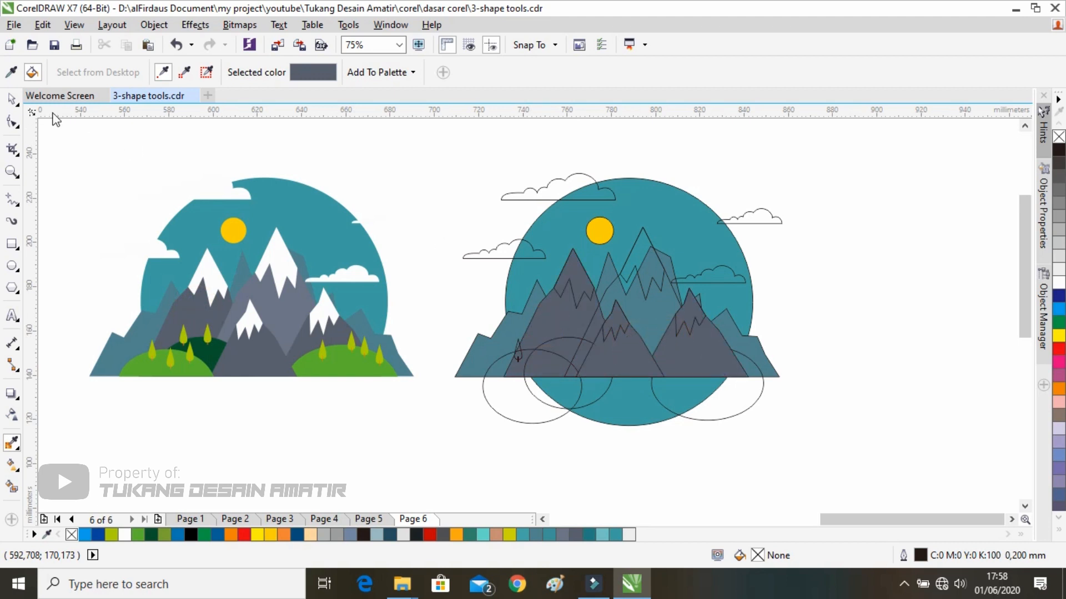
Sample white from the artwork's left snowcap and fill all four snowcaps with it.
left_click(12, 73)
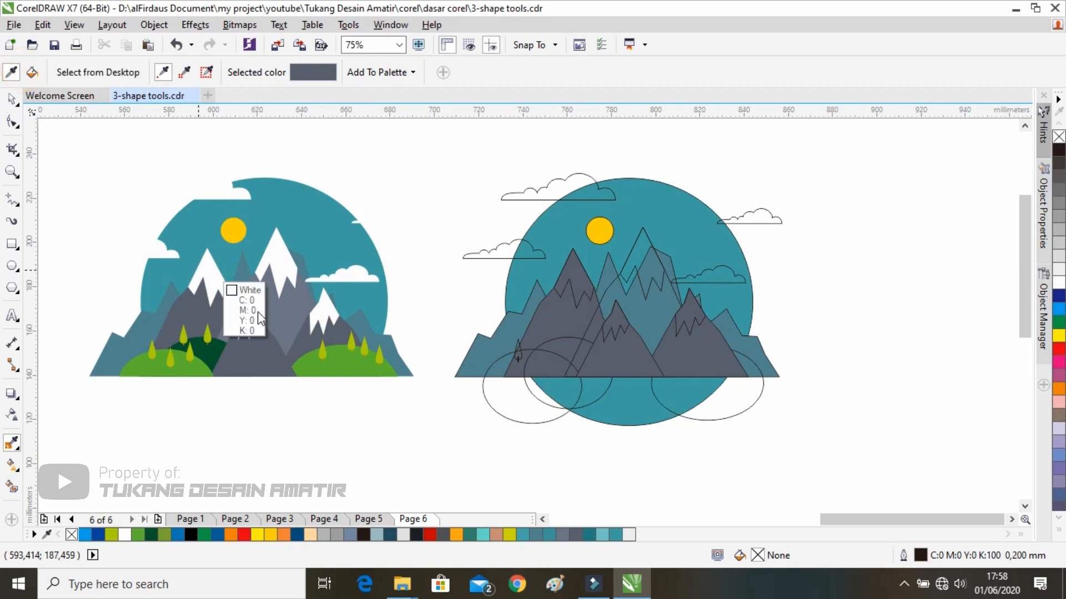
left_click(211, 269)
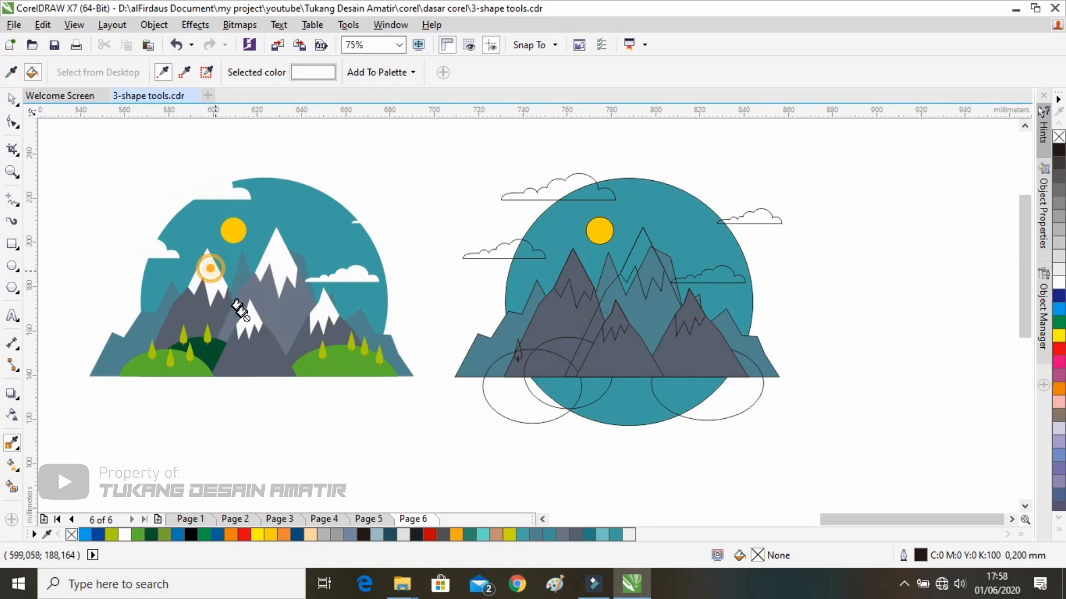
left_click(571, 275)
left_click(633, 243)
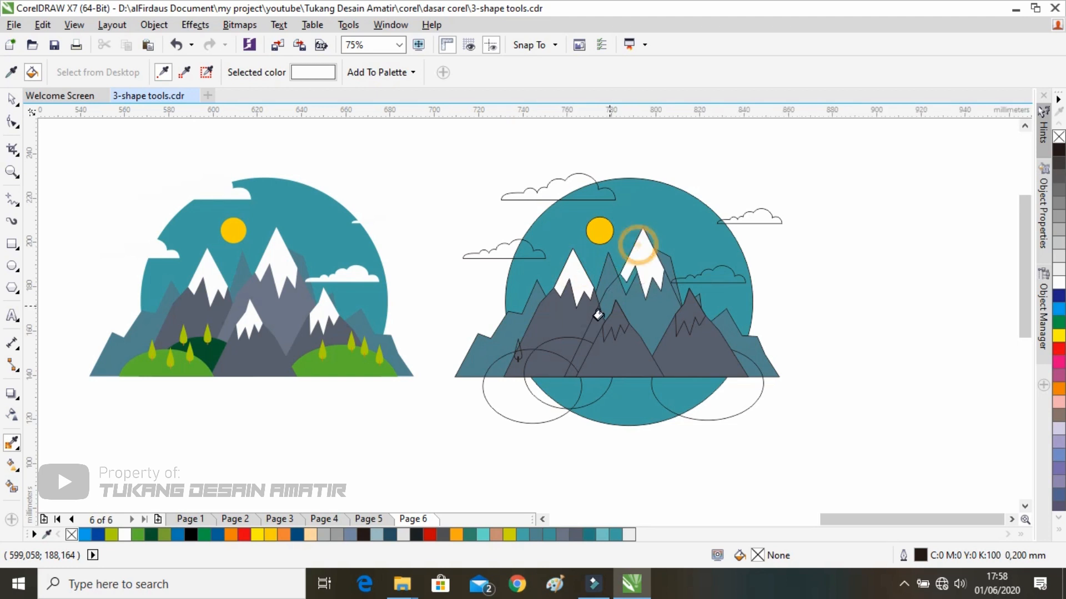
left_click(608, 321)
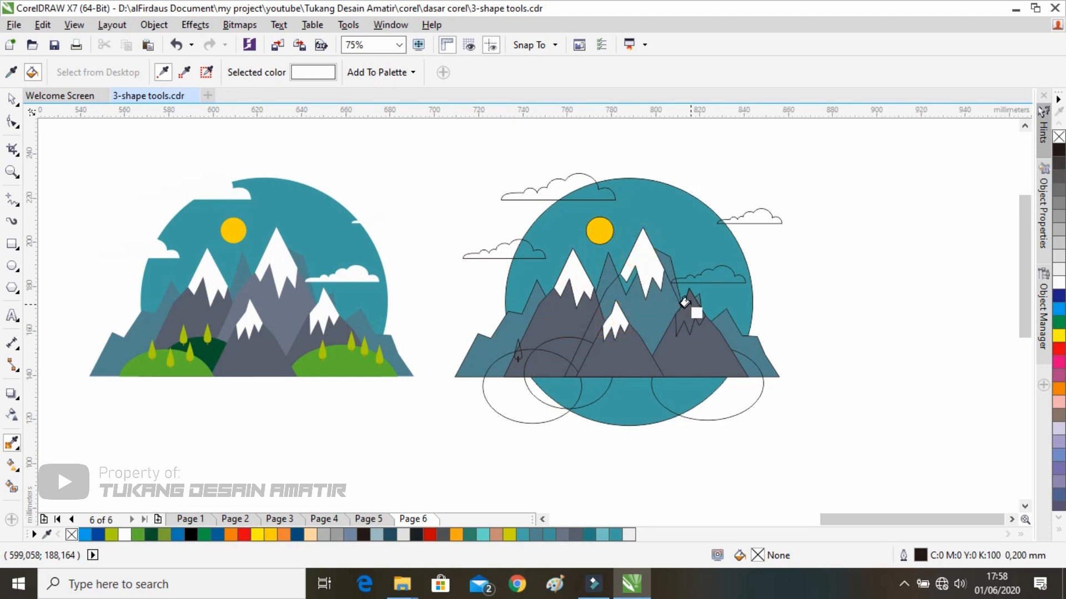
left_click(688, 306)
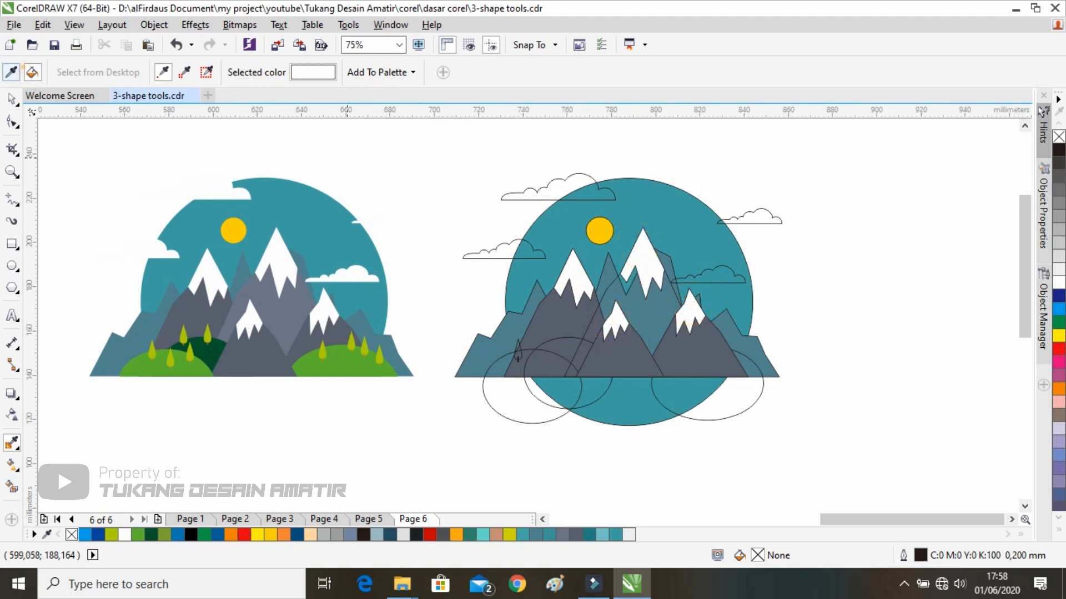
Sample white from the artwork's right cloud and fill all four clouds with it.
left_click(11, 72)
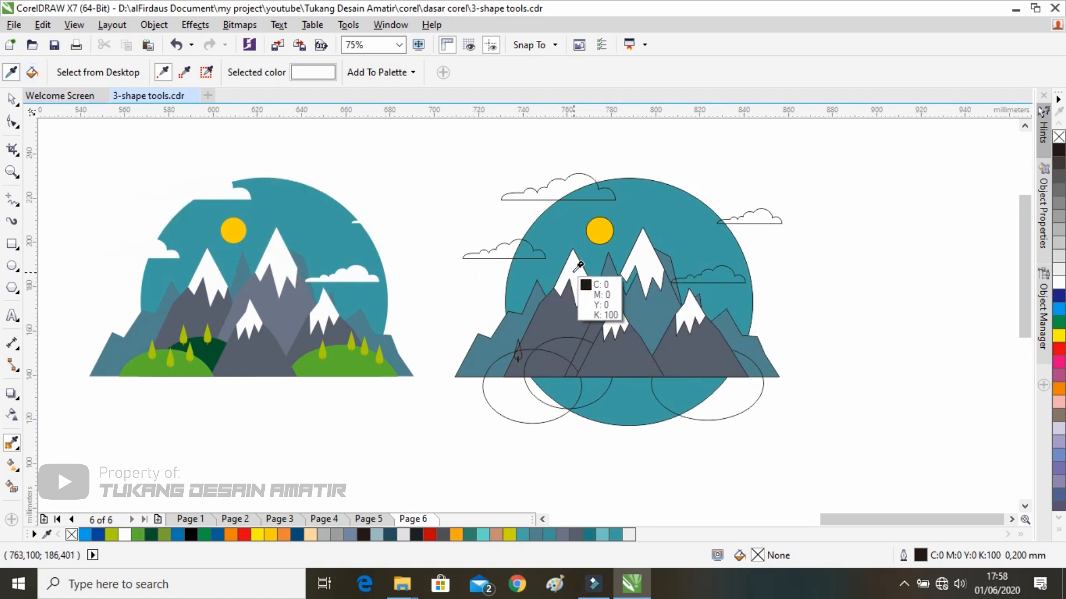
left_click(361, 271)
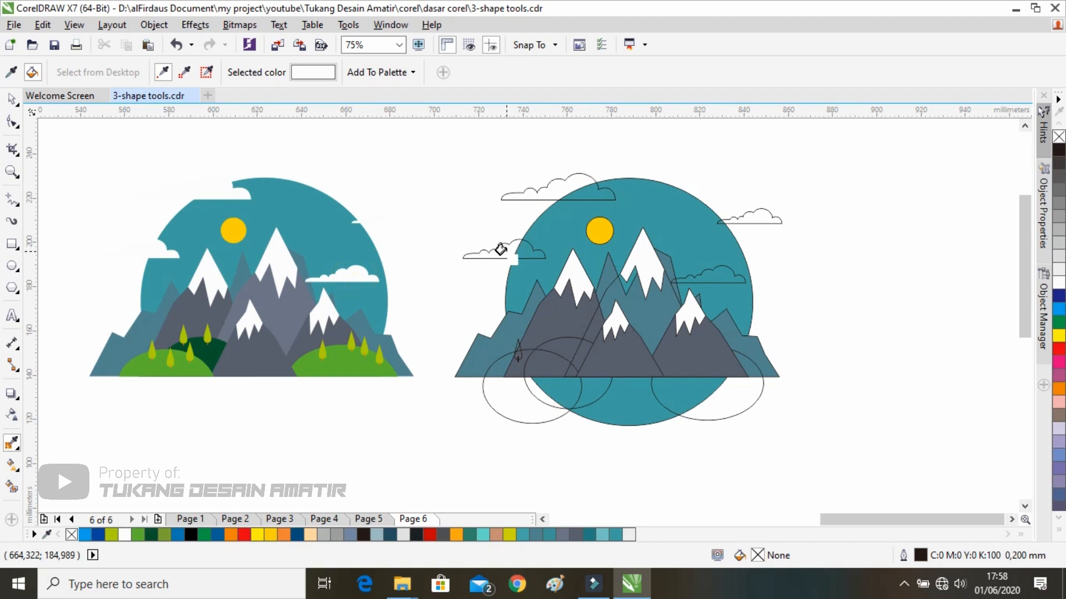
left_click(501, 250)
left_click(577, 180)
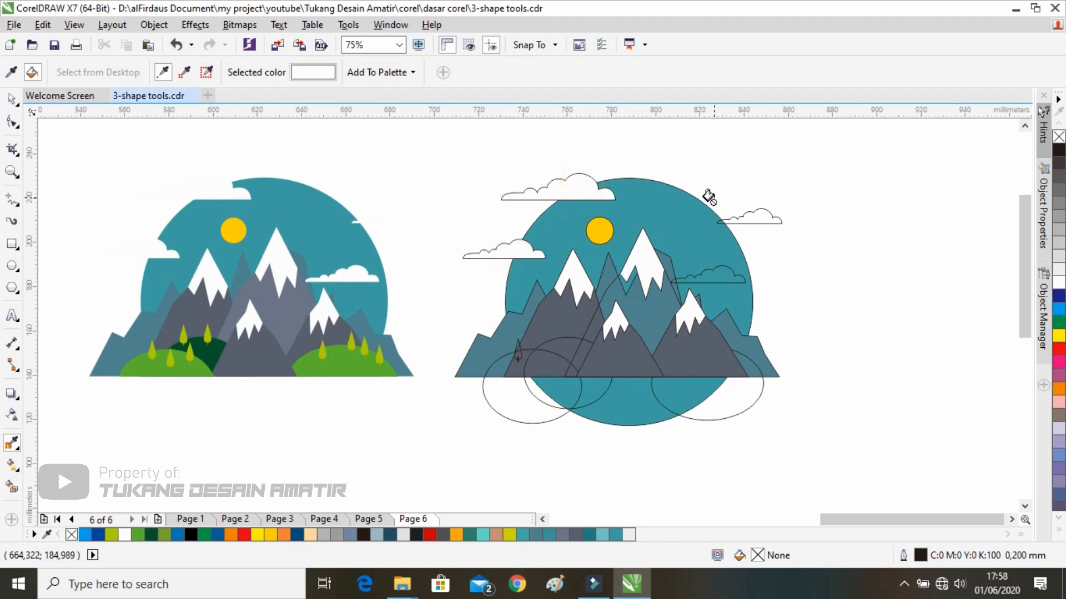
left_click(752, 212)
left_click(715, 273)
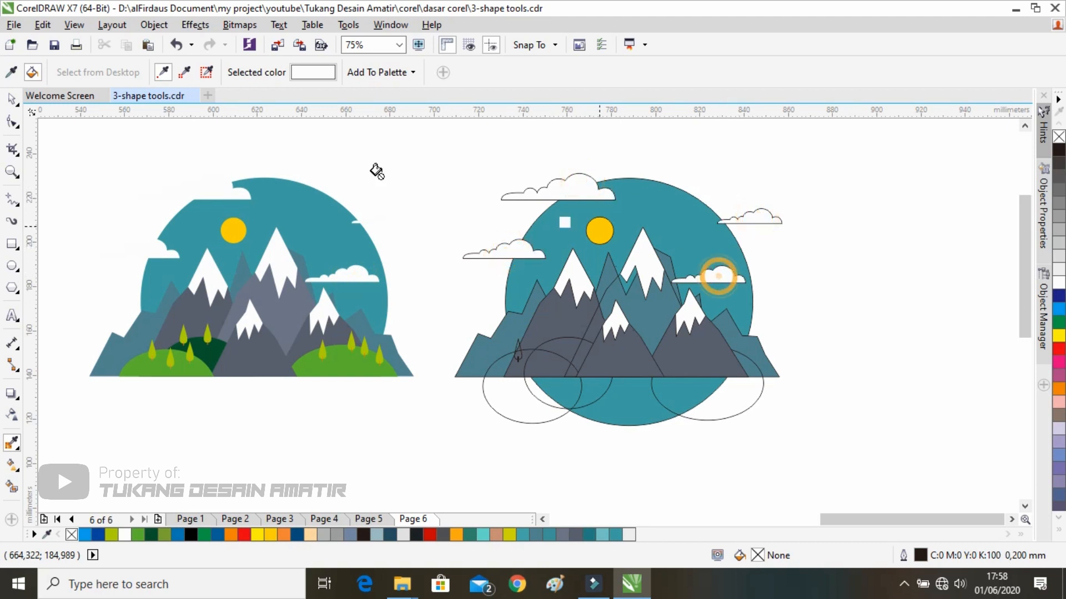
Sample the light green of the artwork's left hill and fill the left hill ellipse with it.
left_click(11, 73)
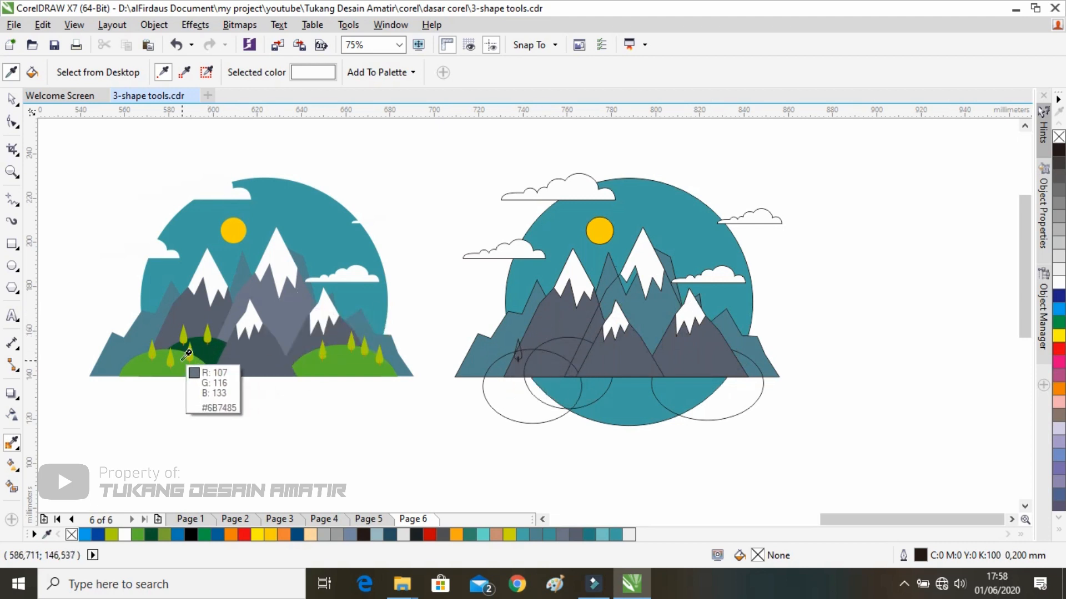
left_click(151, 362)
left_click(487, 365)
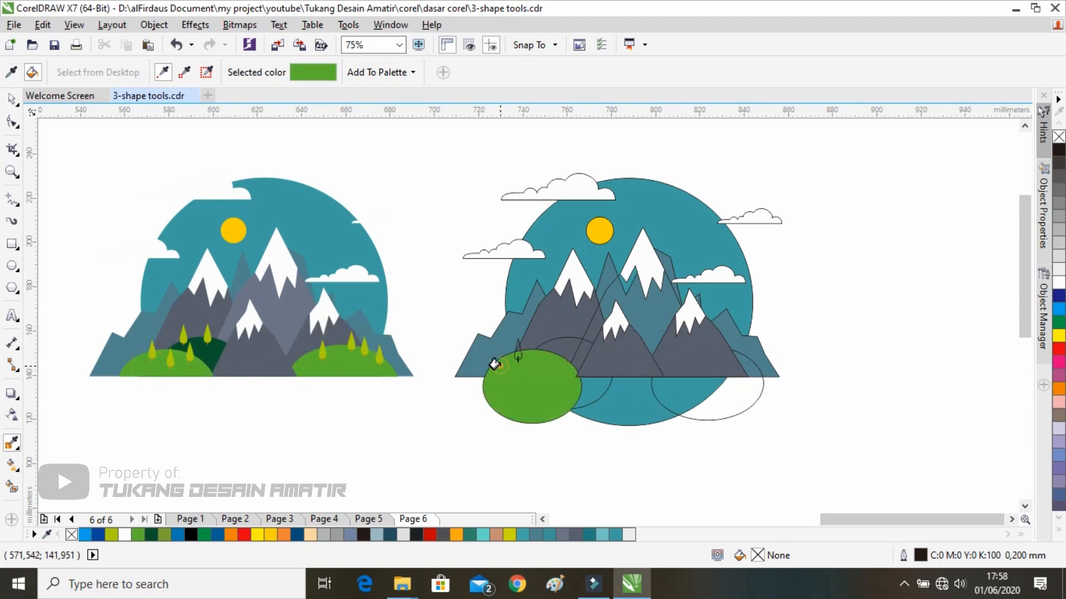
Fill the right hill ellipse with the sampled light green and the rear hill ellipse with the artwork's sampled dark green.
left_click(720, 404)
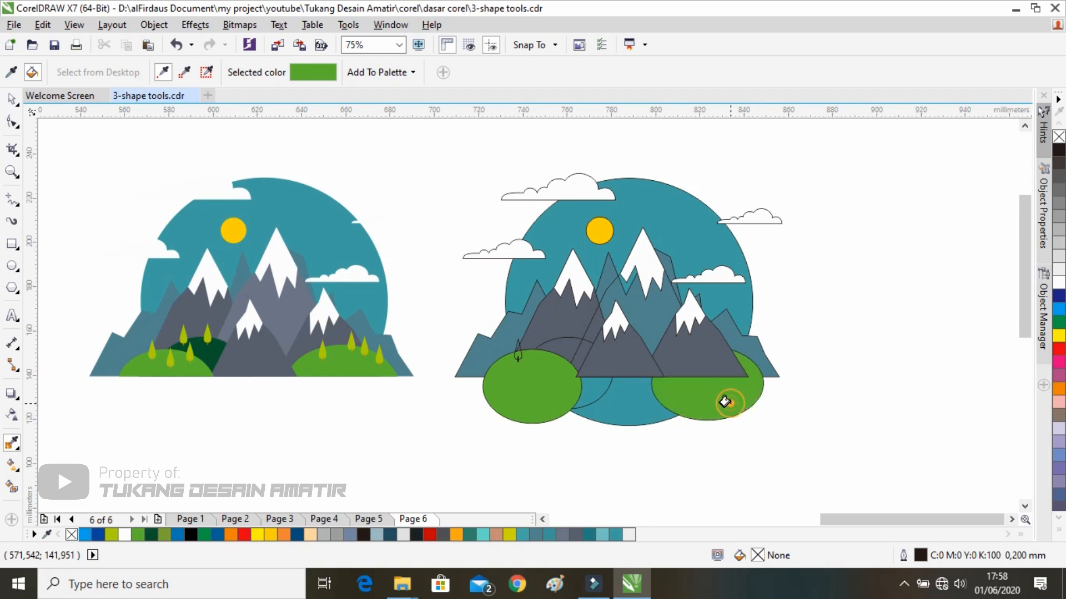
left_click(11, 72)
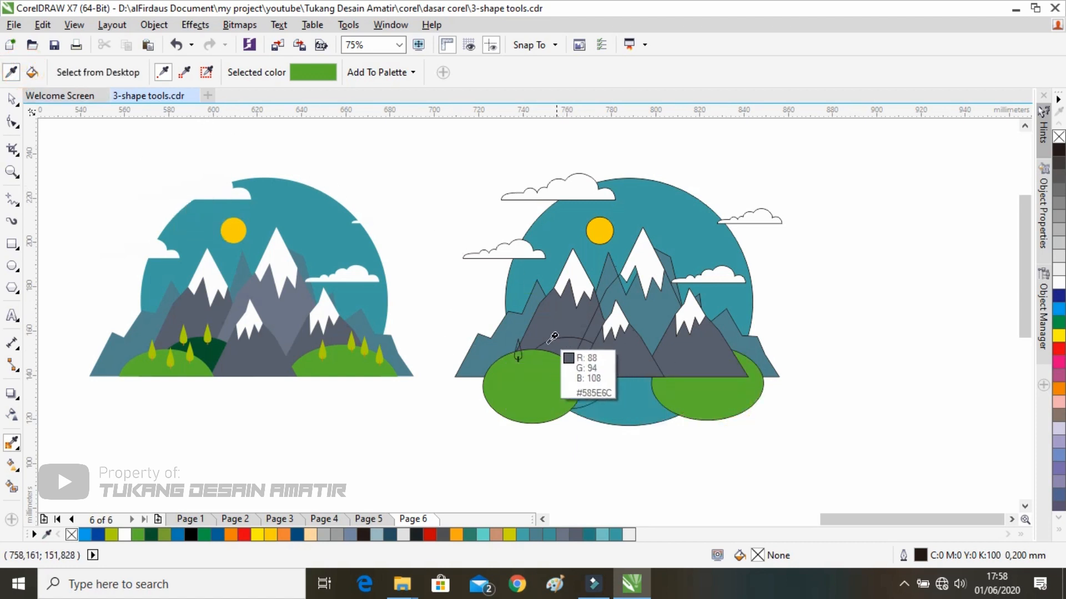
left_click(211, 349)
left_click(557, 345)
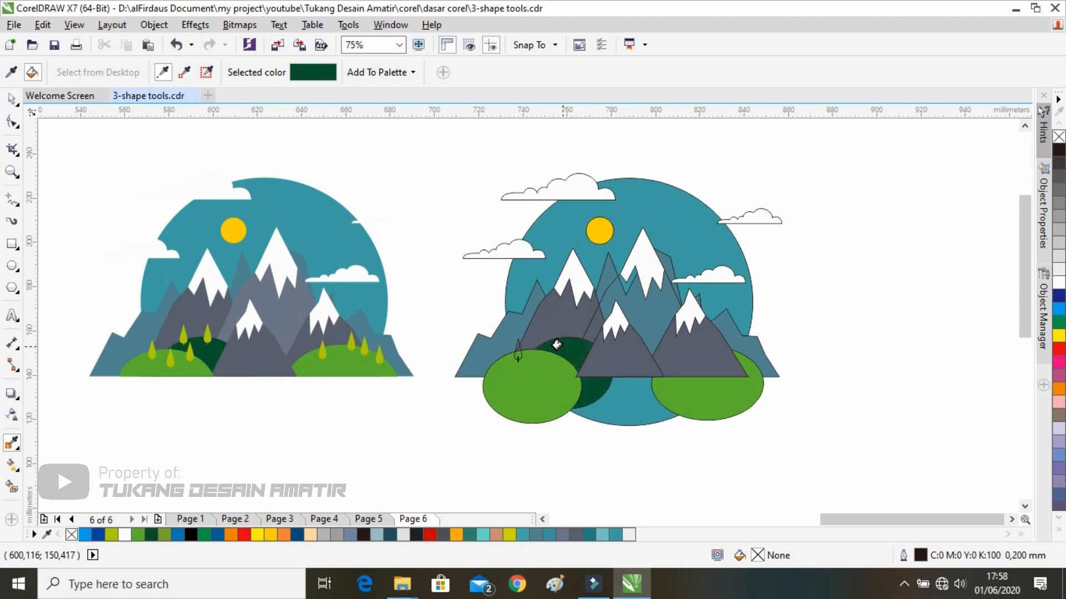
Sample the orange of a tree trunk in the artwork and fill the redrawn tree's trunk with it.
left_click(10, 73)
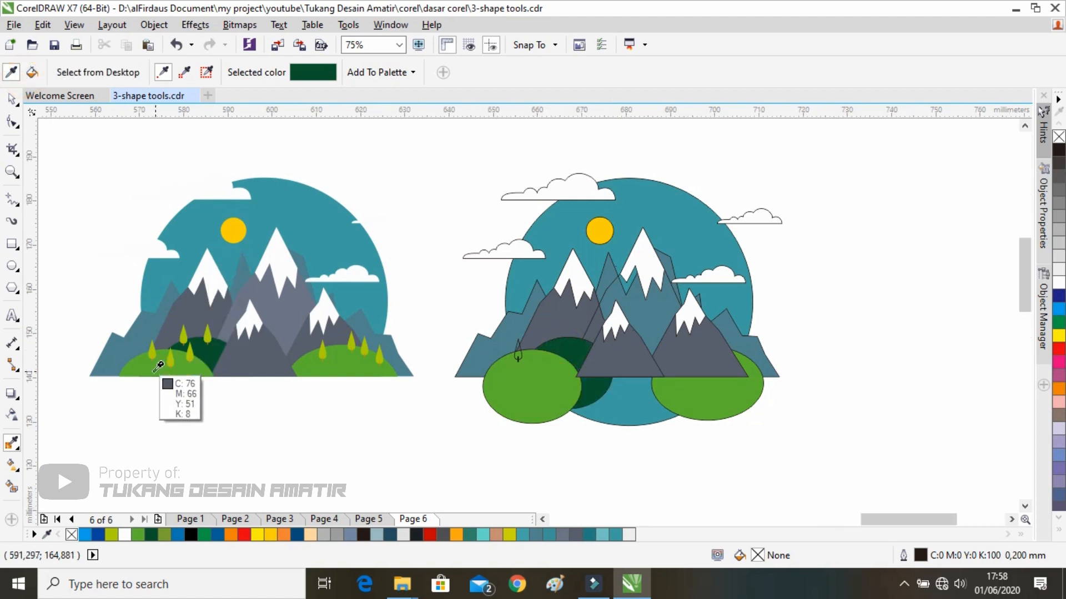
scroll(167, 372, "up", 2)
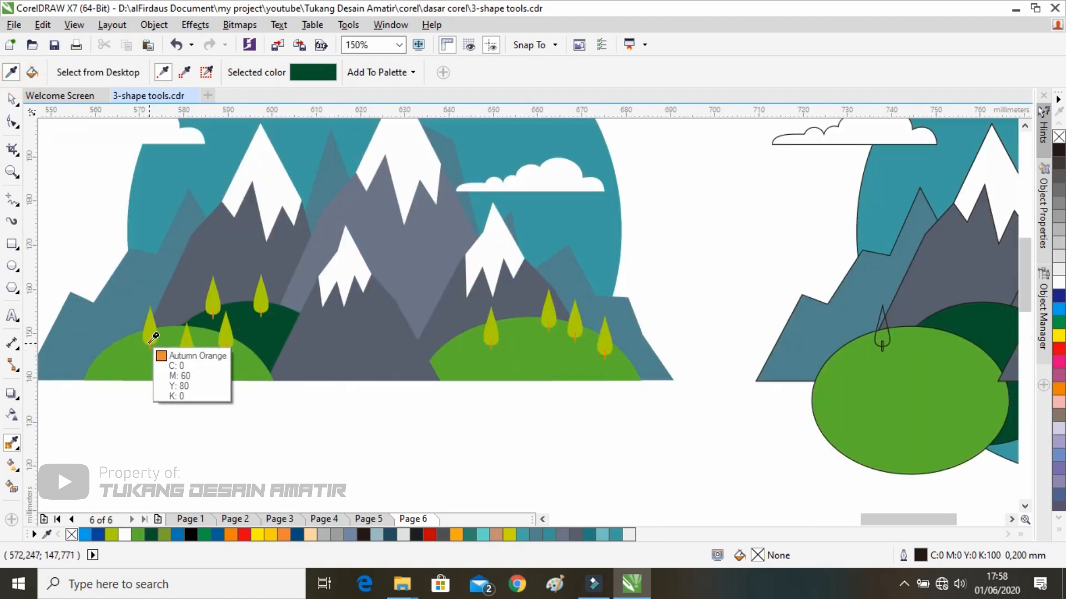
scroll(158, 338, "up", 4)
left_click(153, 341)
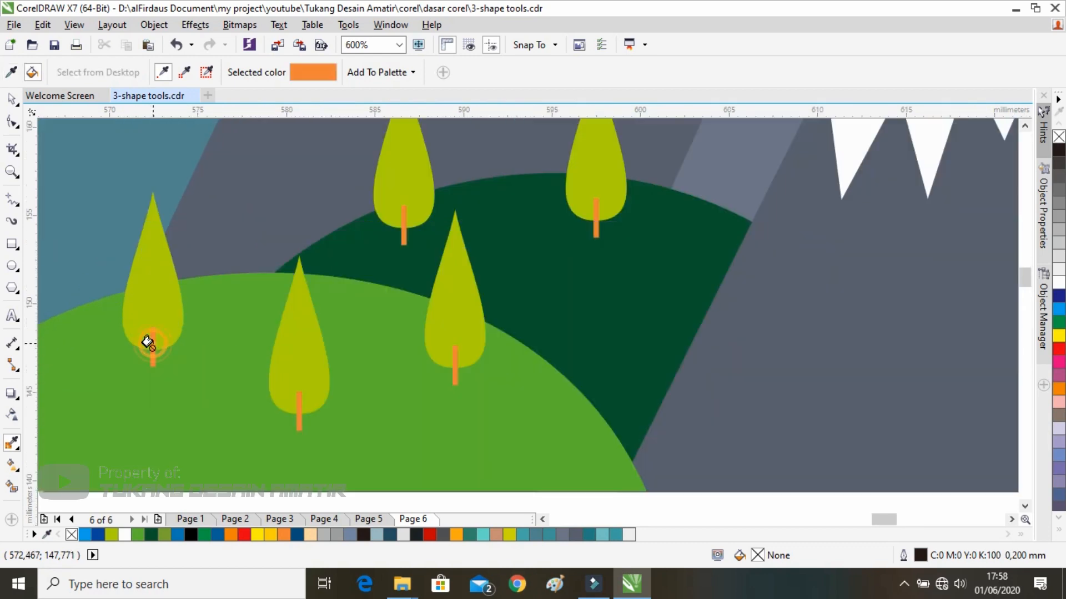
scroll(158, 336, "down", 4)
scroll(876, 375, "up", 8)
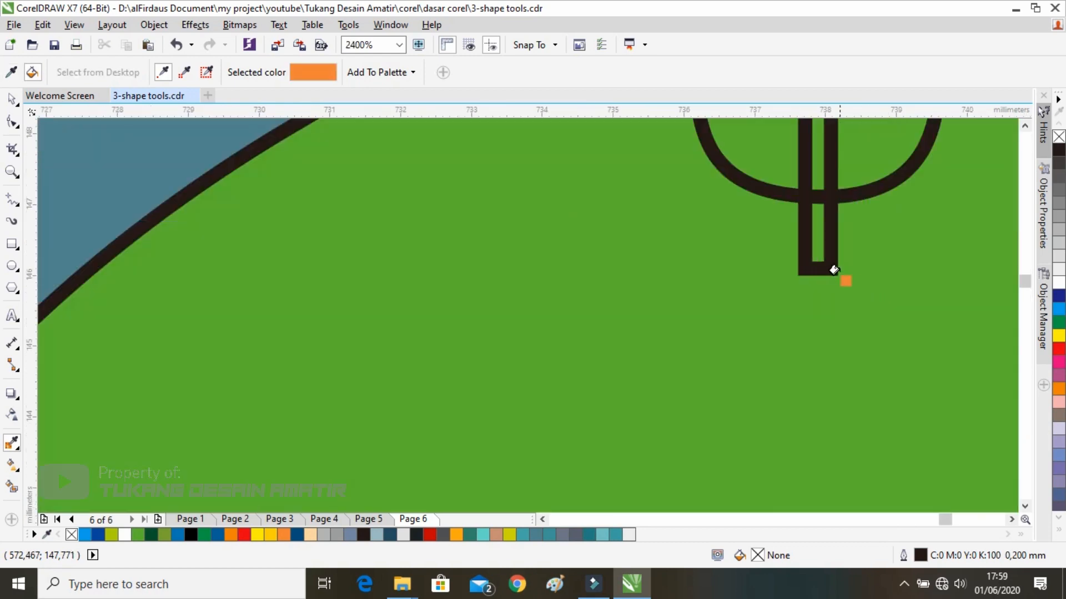
left_click(811, 226)
scroll(790, 285, "down", 8)
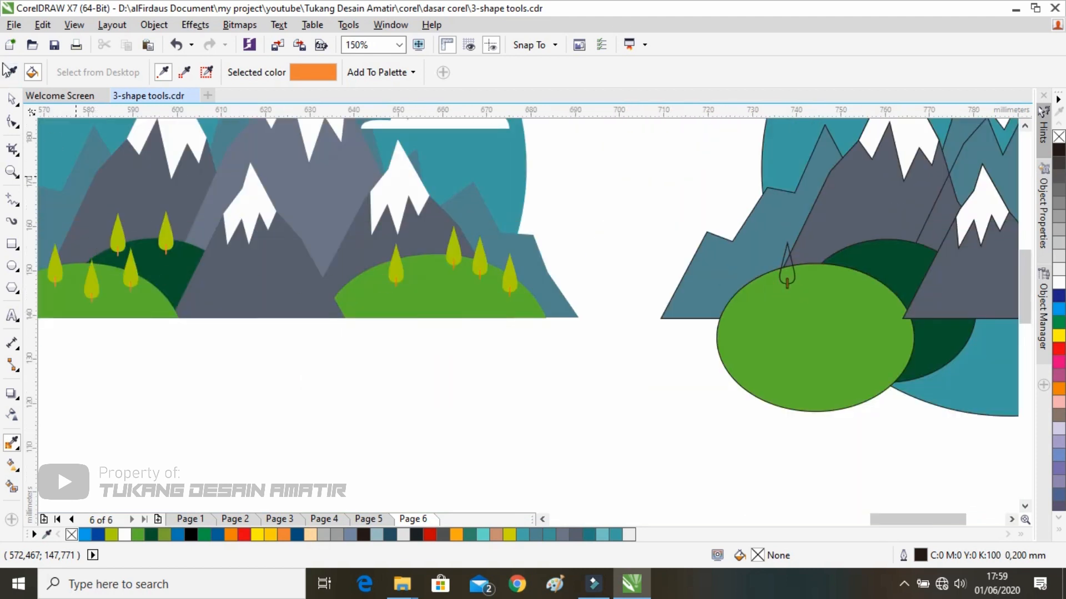
Sample the yellow-green of a tree crown in the artwork and fill the redrawn tree's crown with it.
left_click(9, 70)
left_click(100, 276)
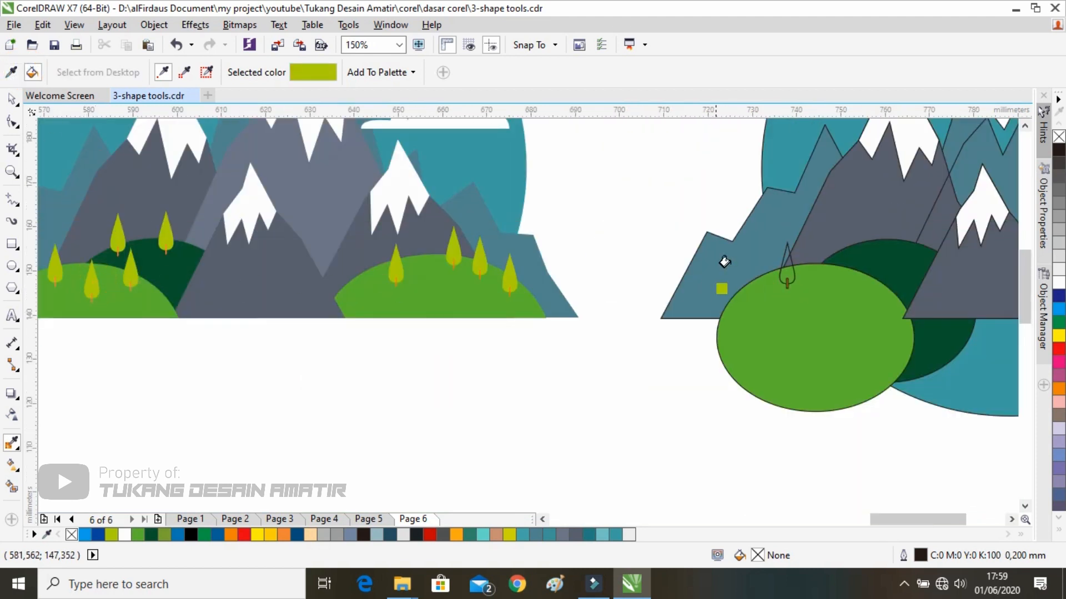
scroll(785, 255, "up", 4)
left_click(819, 251)
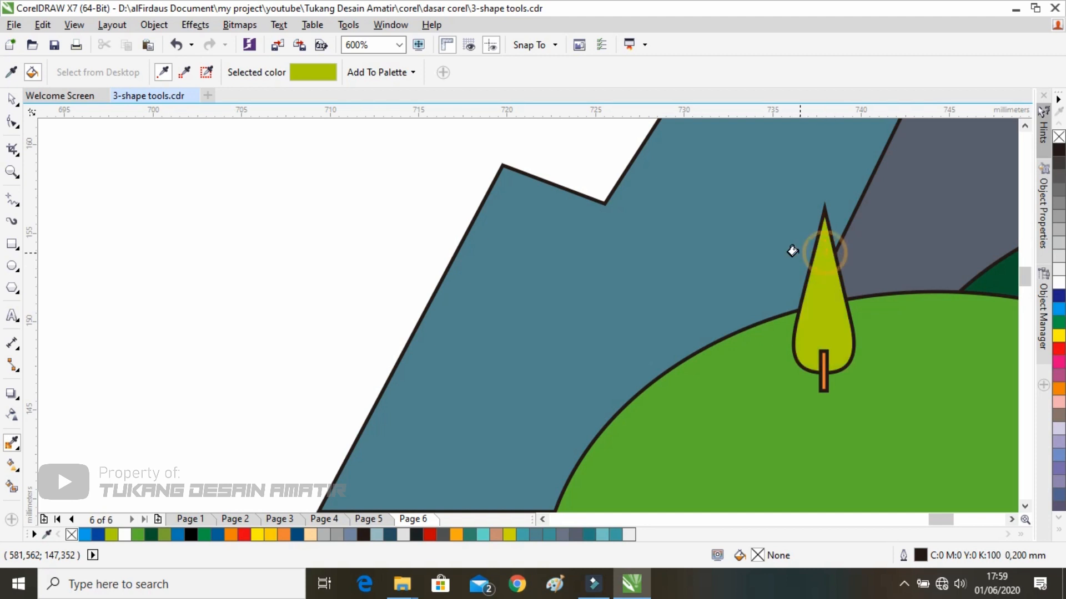
Reorder the right light green hill so that it lies in front of the right dark grey mountain.
scroll(791, 253, "down", 4)
mouse_move(792, 252)
left_mouse_down()
mouse_move(396, 315)
mouse_move(489, 298)
left_mouse_up()
left_click(17, 103)
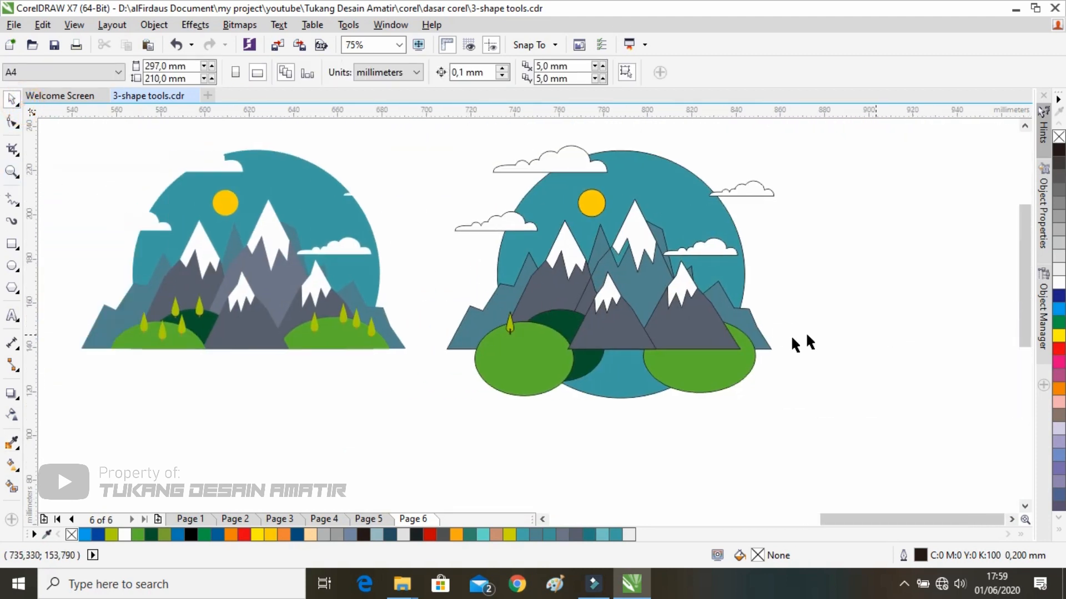
right_click(738, 371)
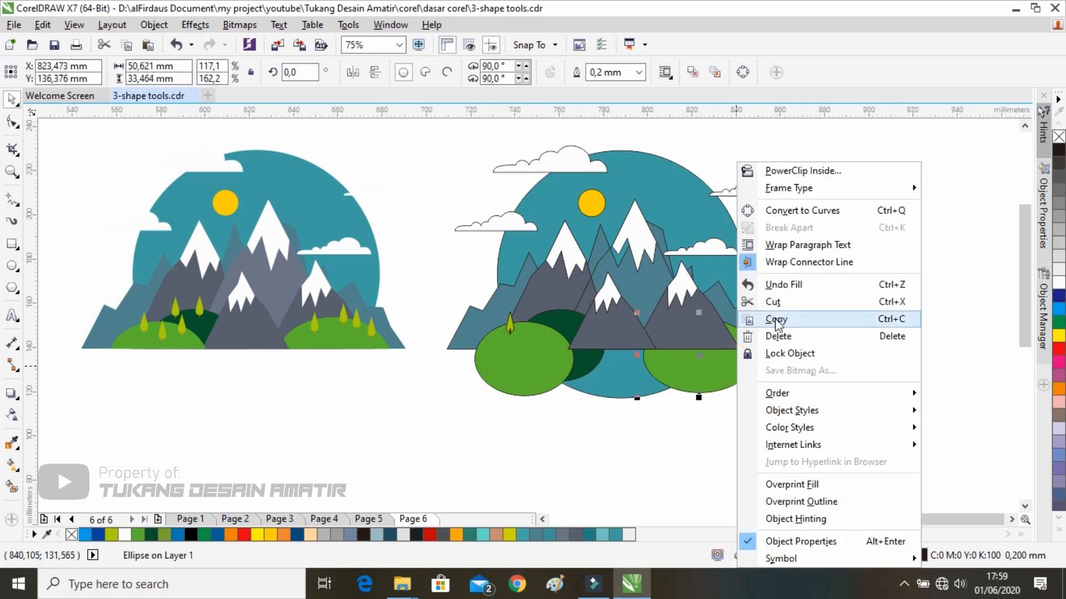
mouse_move(781, 394)
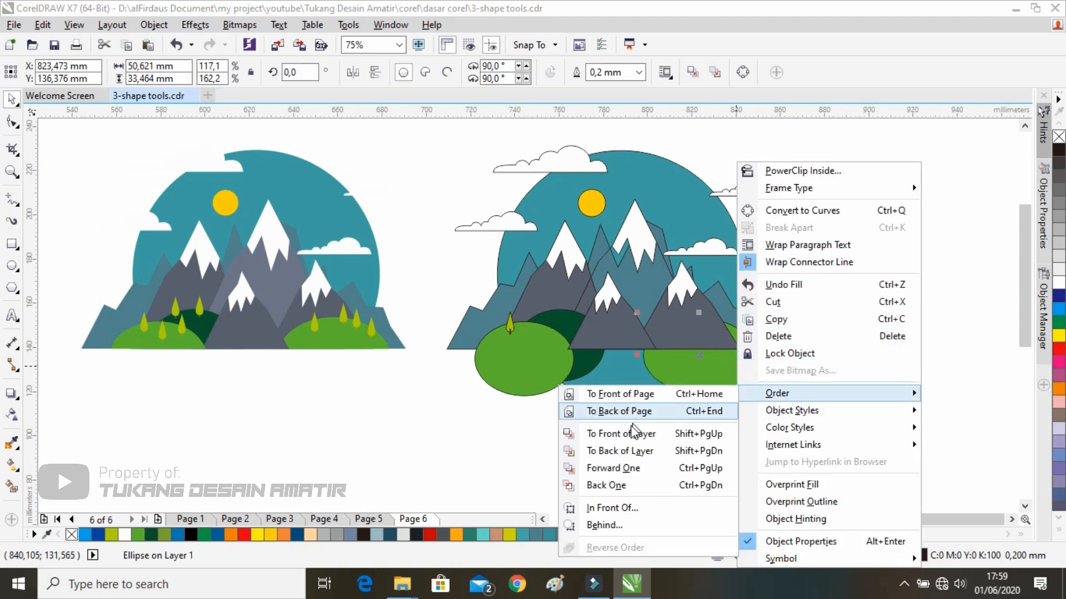
left_click(613, 508)
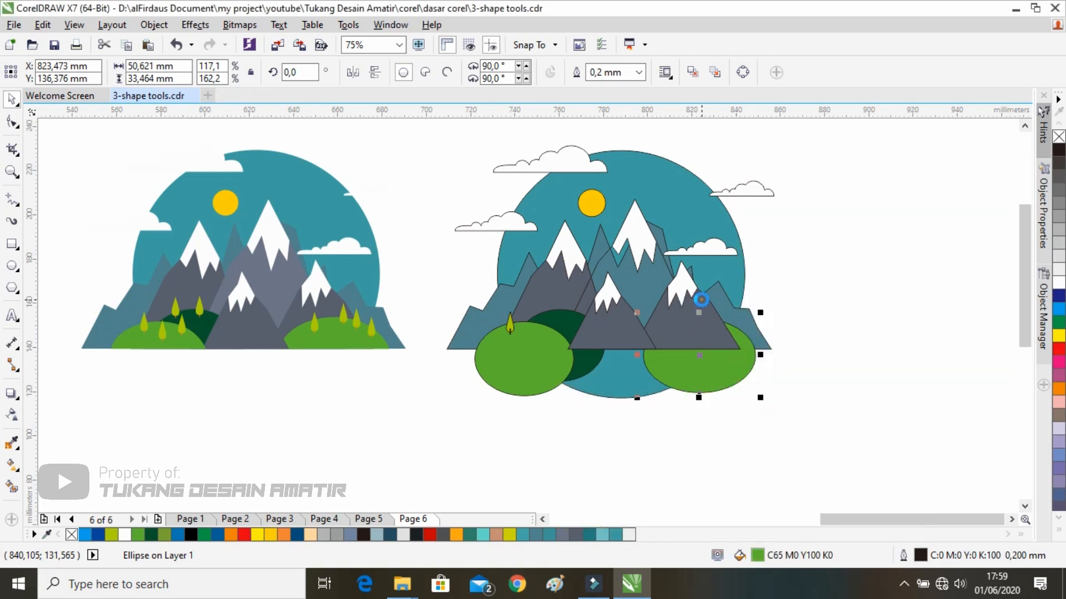
left_click(701, 300)
left_click(819, 293)
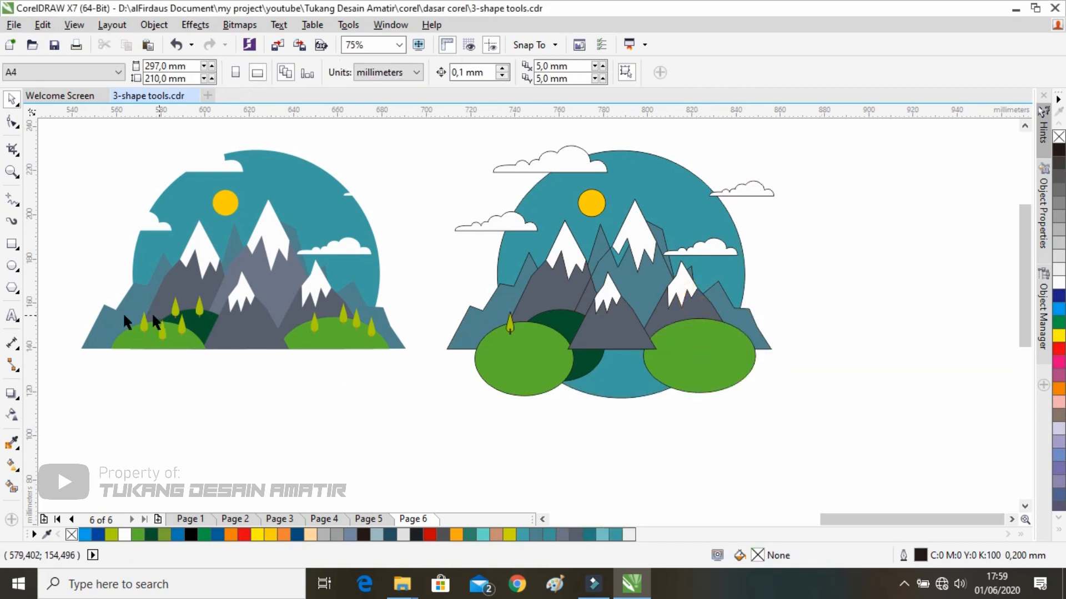
Duplicate the tree's crown and trunk to place two more trees on the left hill, two on the dark hill and four on the right hill.
scroll(144, 344, "up", 2)
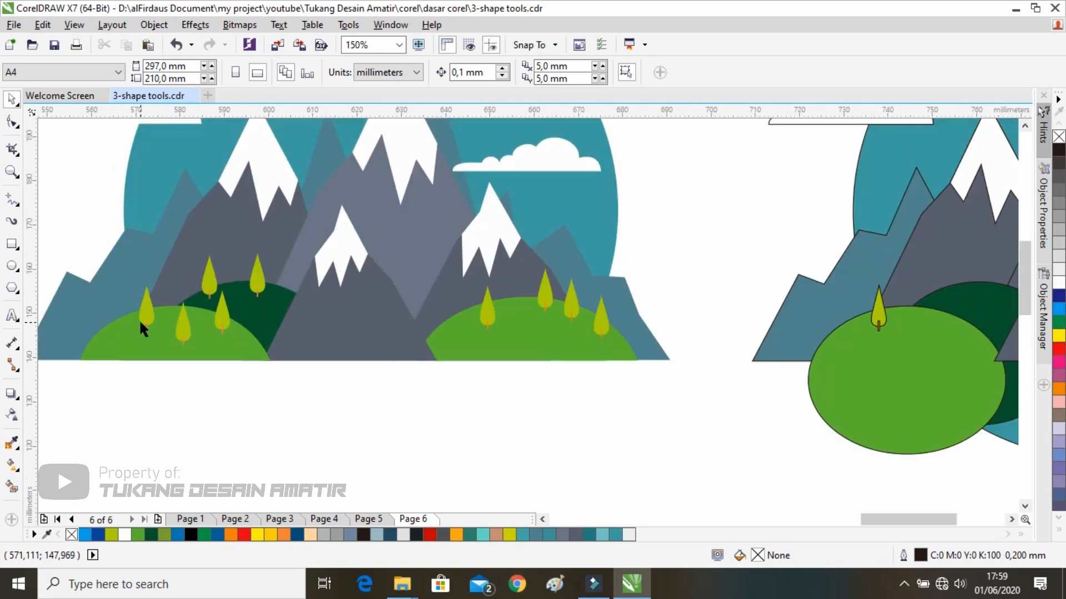
left_click_drag(804, 333, 486, 315)
left_click_drag(395, 383, 549, 253)
scroll(536, 303, "down", 2)
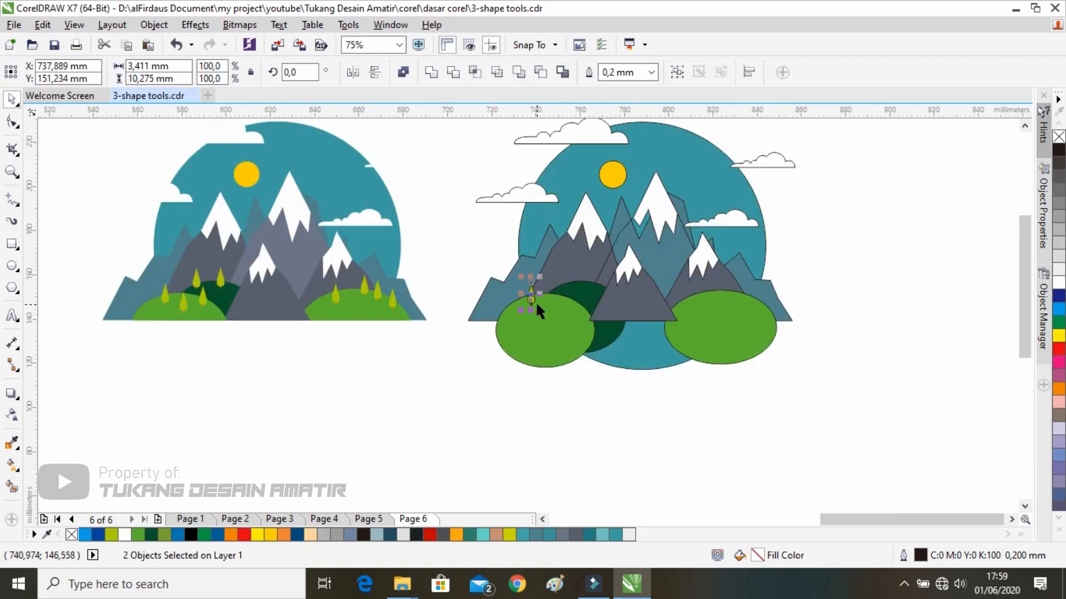
left_click_drag(535, 302, 553, 306)
right_click(553, 306)
left_click_drag(553, 306, 759, 298)
right_click(565, 274)
right_click(594, 273)
right_click(702, 297)
right_click(733, 288)
right_click(747, 291)
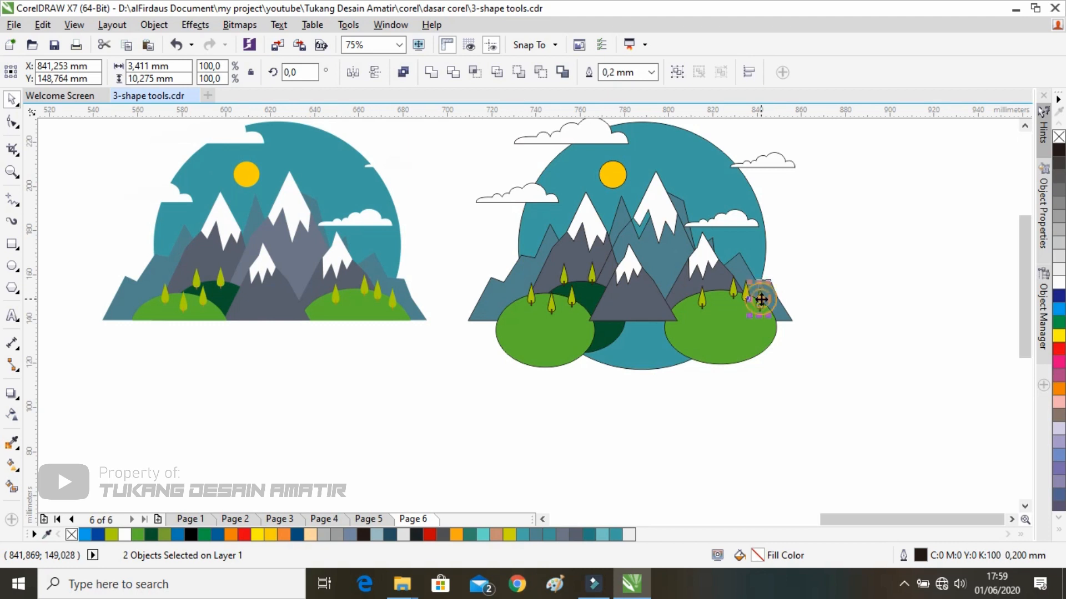
Sample the lighter grey of the artwork's large central mountain and fill the redrawn central mountain with it.
scroll(758, 303, "down", 3)
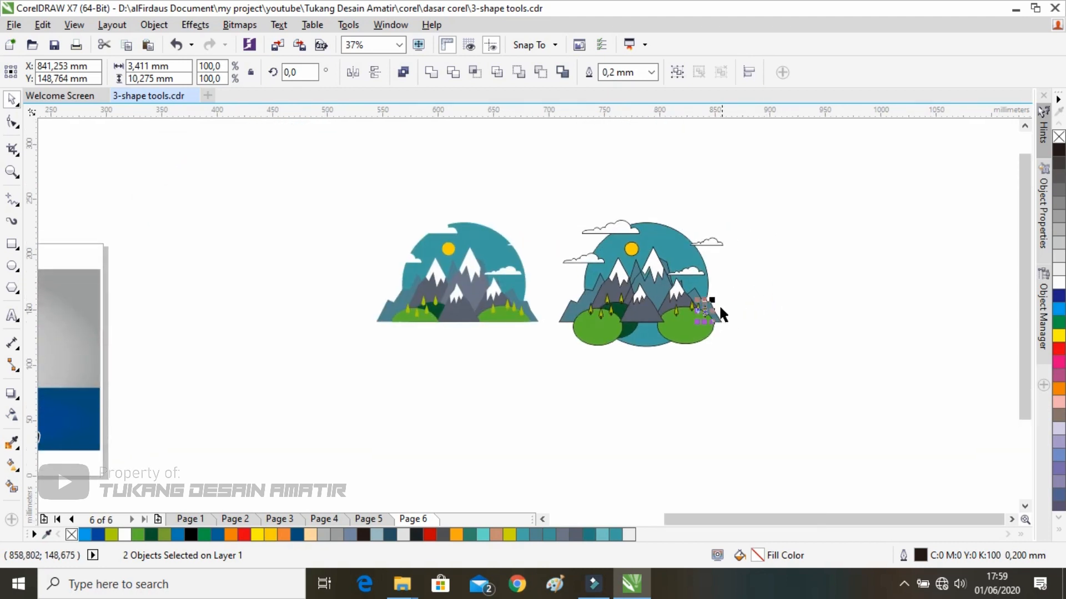
scroll(650, 334, "up", 1)
left_click_drag(652, 333, 576, 356)
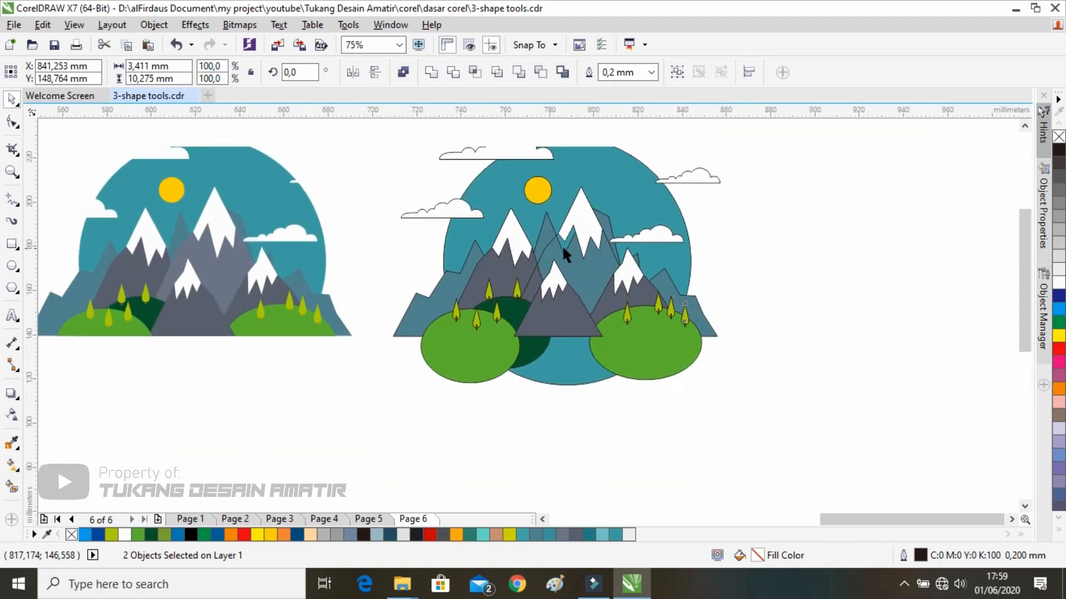
left_click(12, 442)
left_click(208, 271)
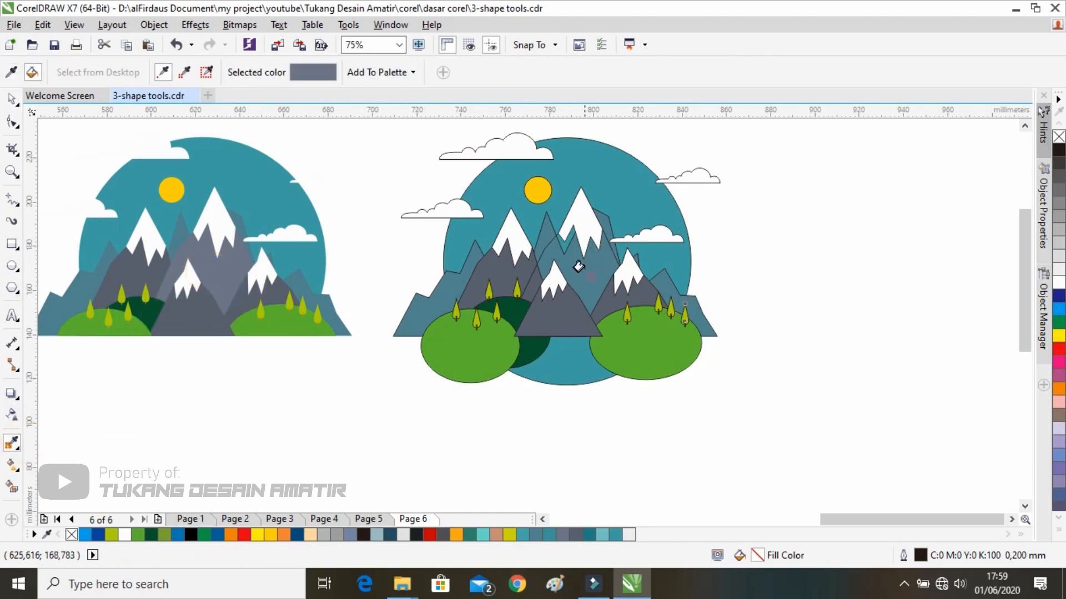
Select all objects of the redrawn landscape and remove their outlines.
left_click(12, 100)
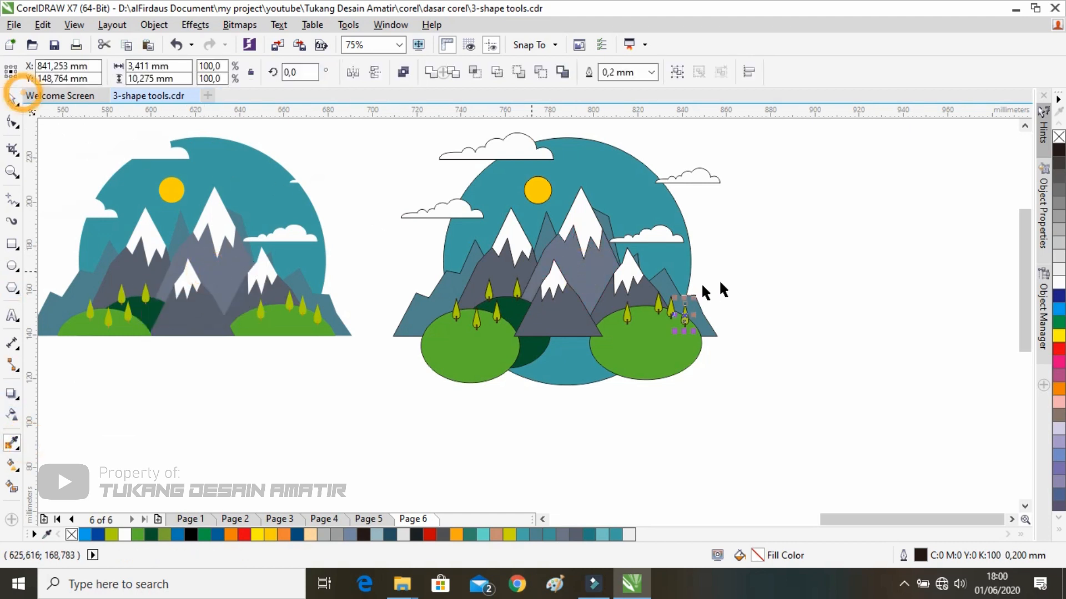
scroll(779, 224, "down", 2)
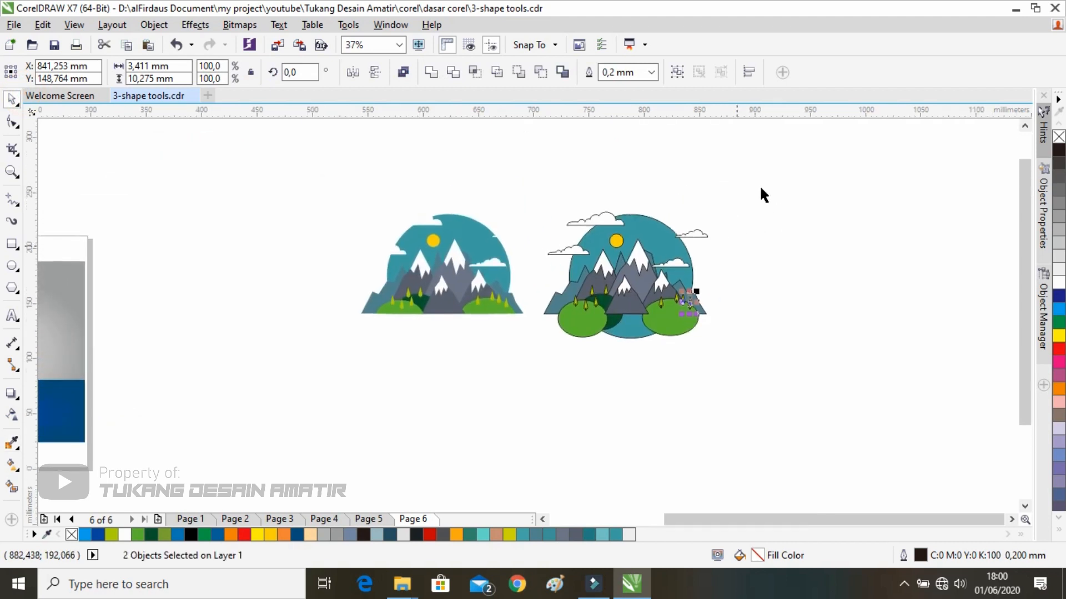
left_click_drag(794, 133, 526, 377)
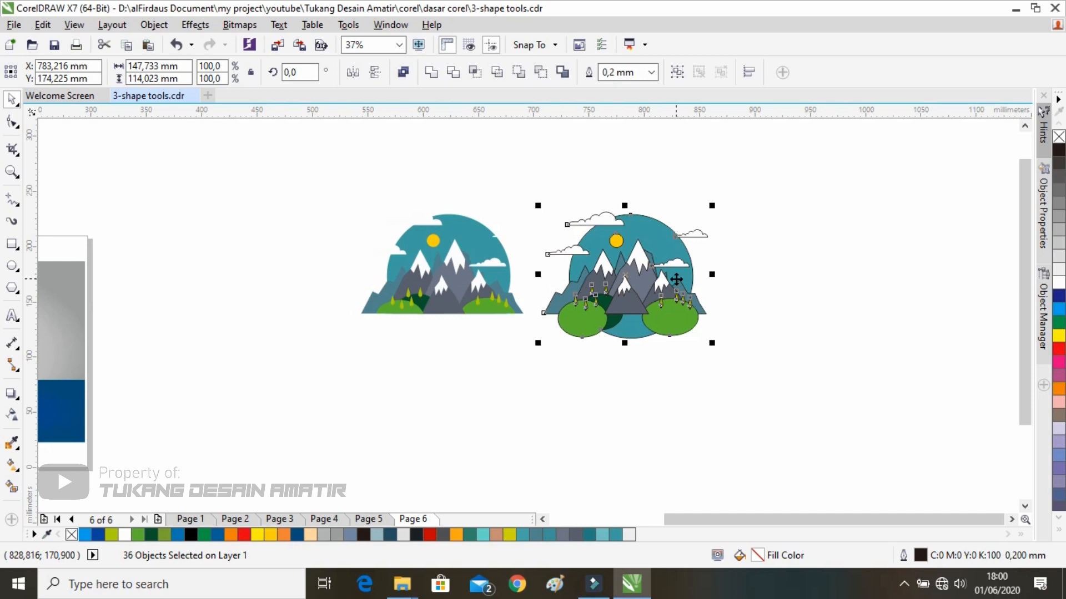
right_click(1058, 137)
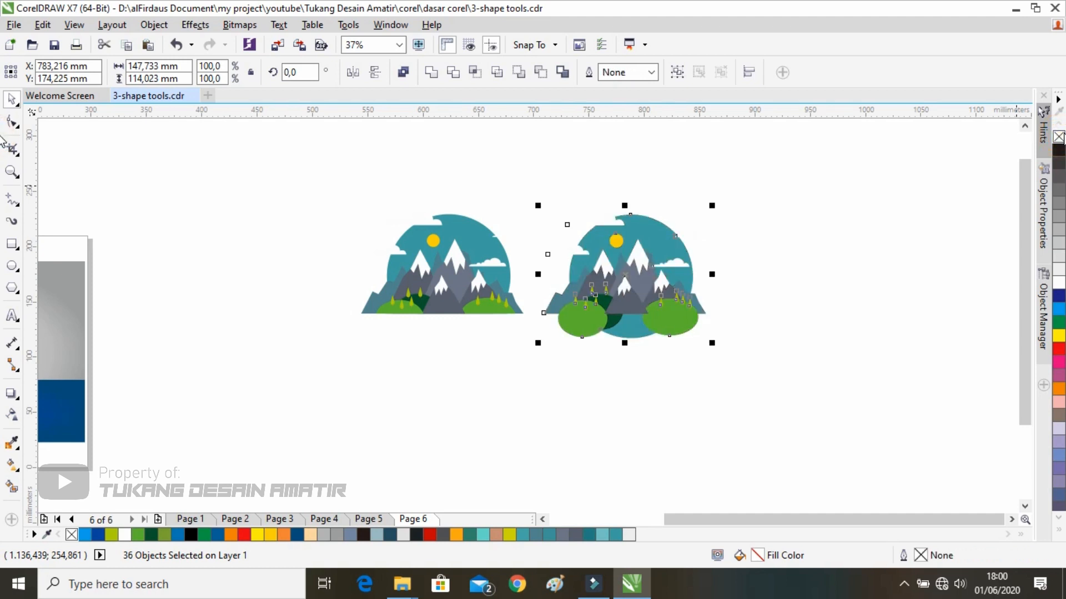
left_click(821, 243)
Draw a rectangle about 227 × 37 mm over the parts below the mountains' baseline, fill it white and remove its outline.
scroll(647, 327, "up", 2)
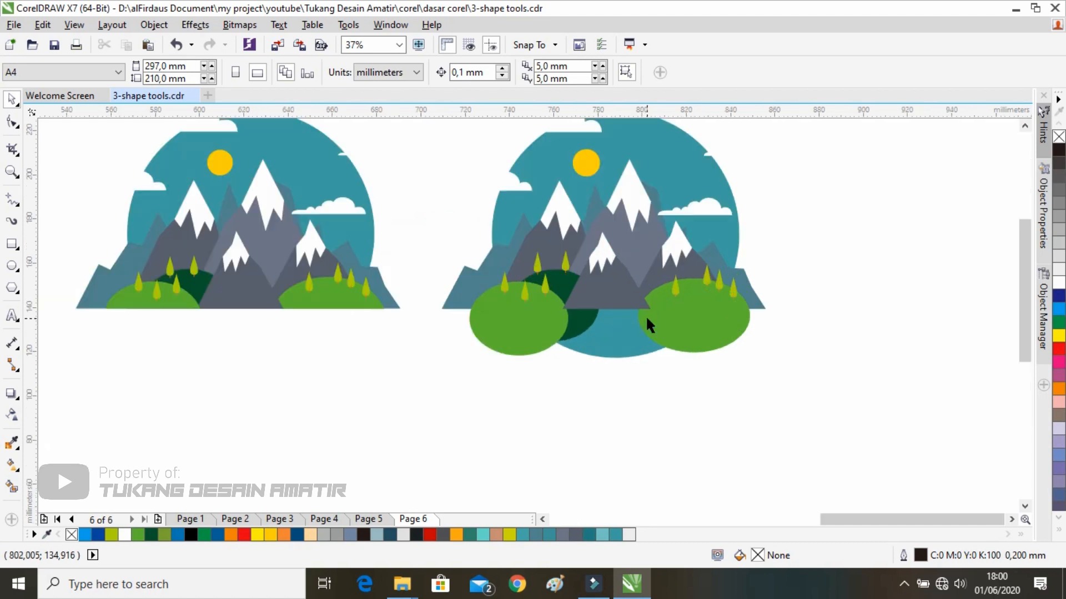
left_click_drag(743, 268, 671, 353)
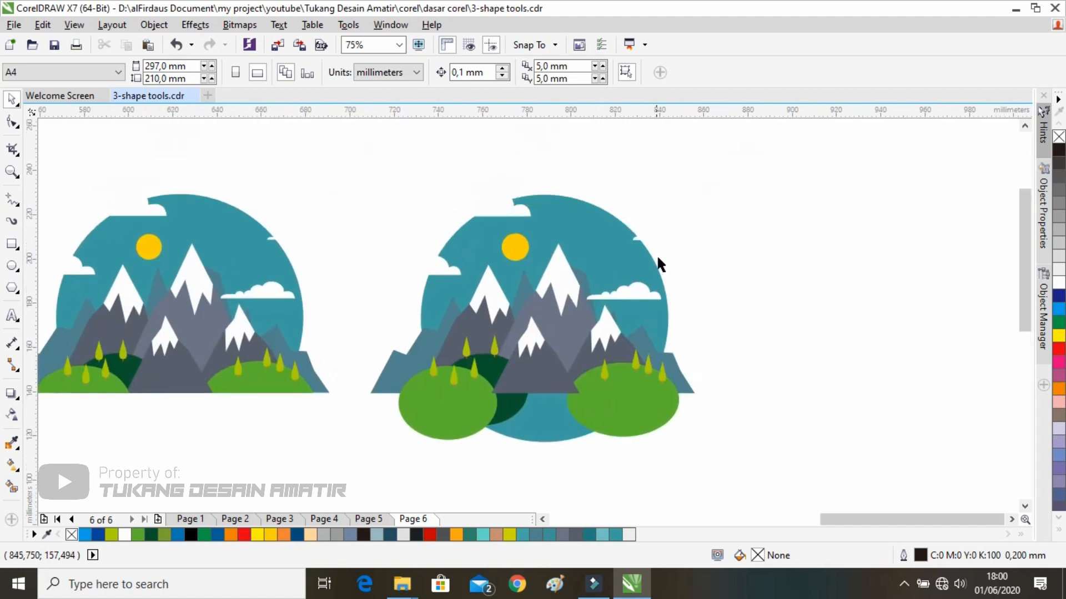
left_click(12, 244)
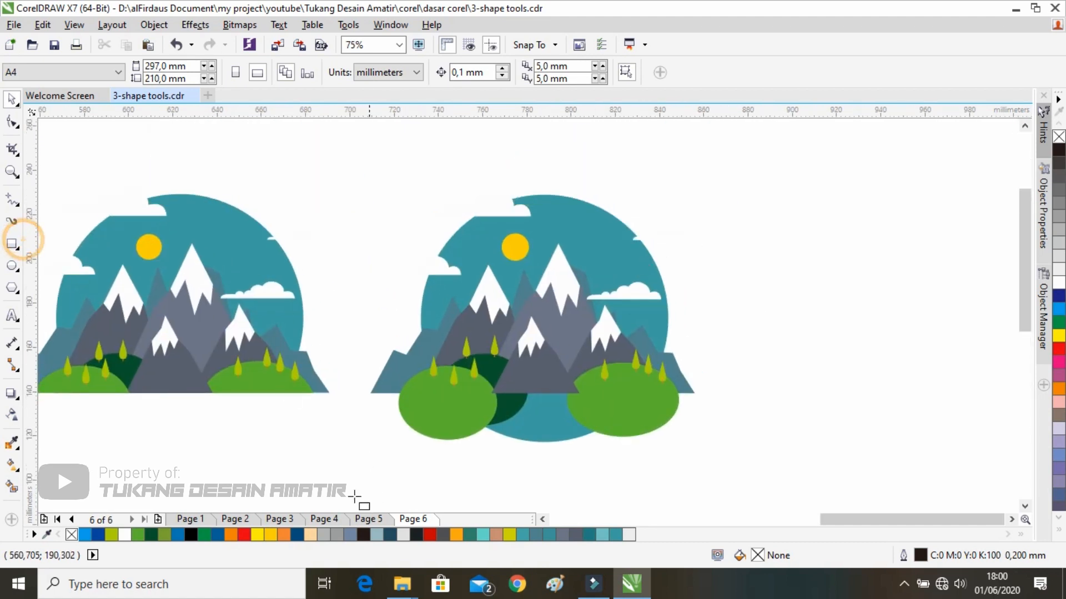
left_click_drag(503, 430, 790, 394)
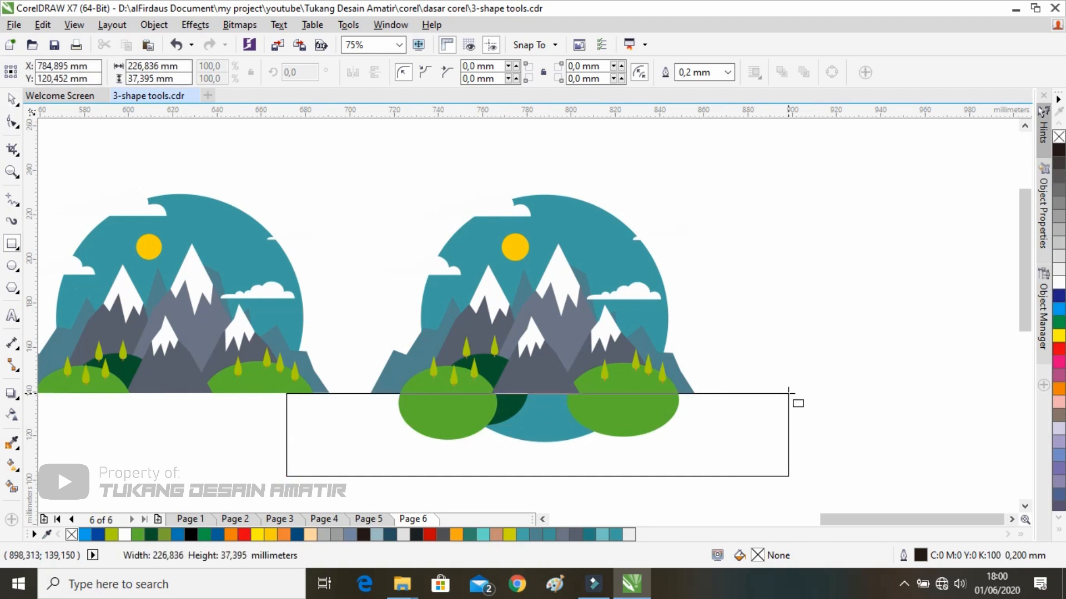
left_click(10, 100)
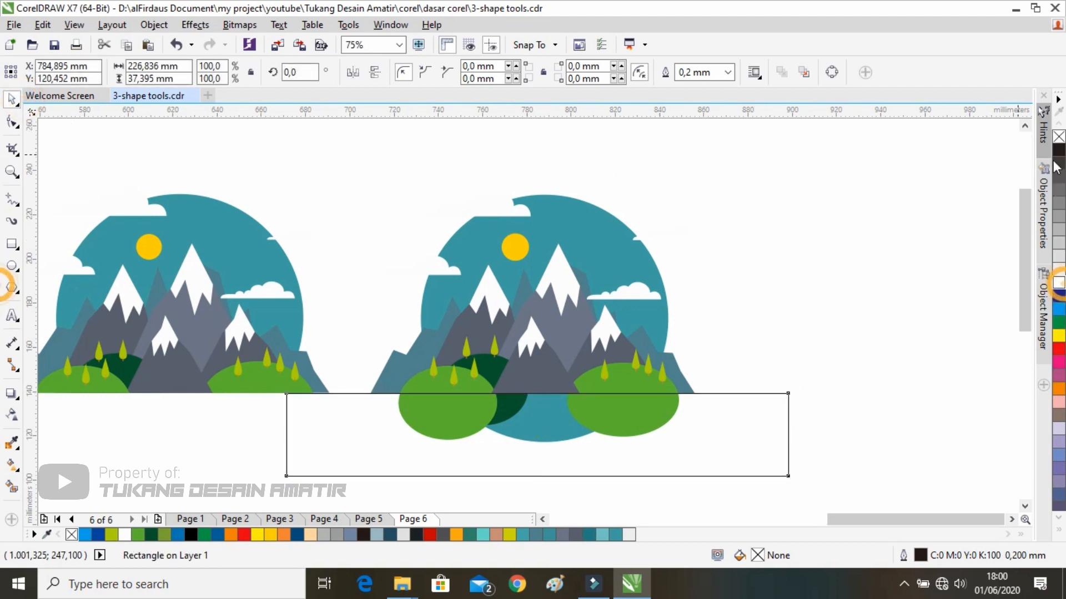
left_click(1058, 282)
right_click(1058, 136)
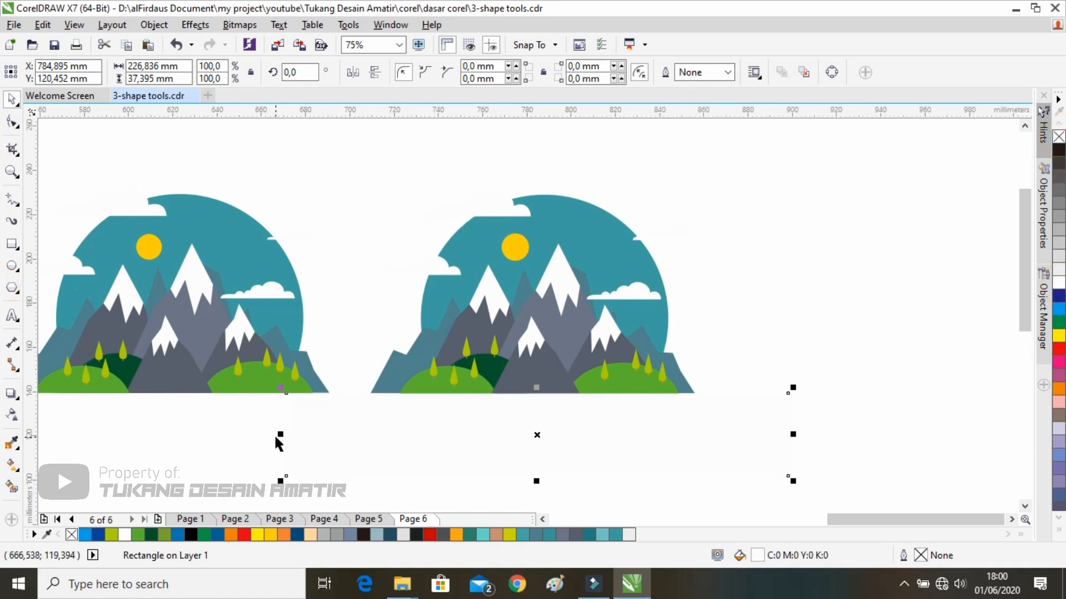
Narrow the white rectangle to about 165 mm and reposition it so it covers everything below the redrawn landscape's baseline.
left_click_drag(281, 435, 340, 435)
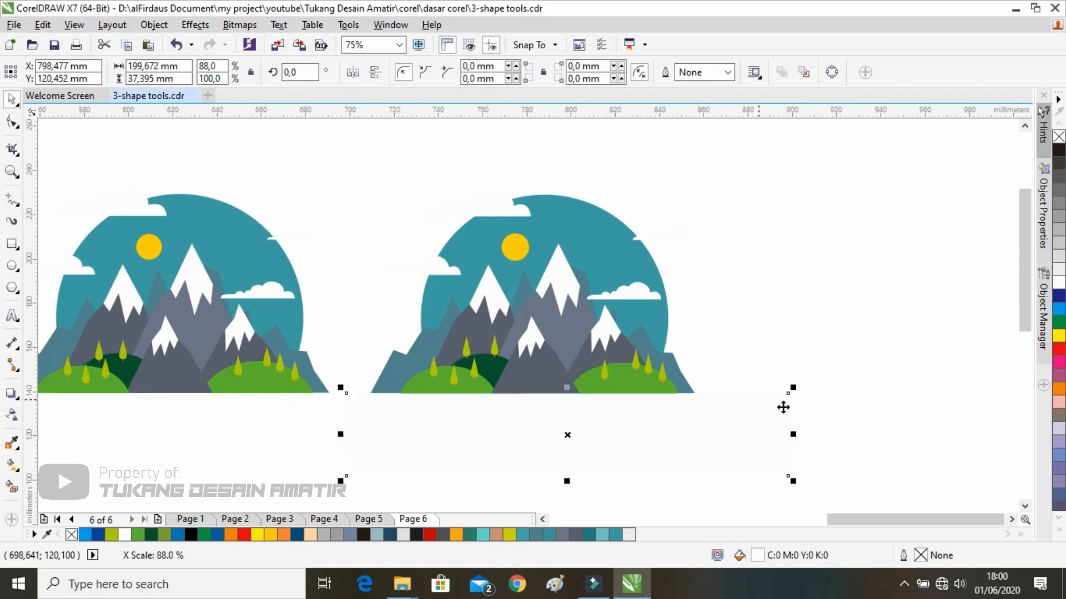
left_click_drag(793, 434, 716, 434)
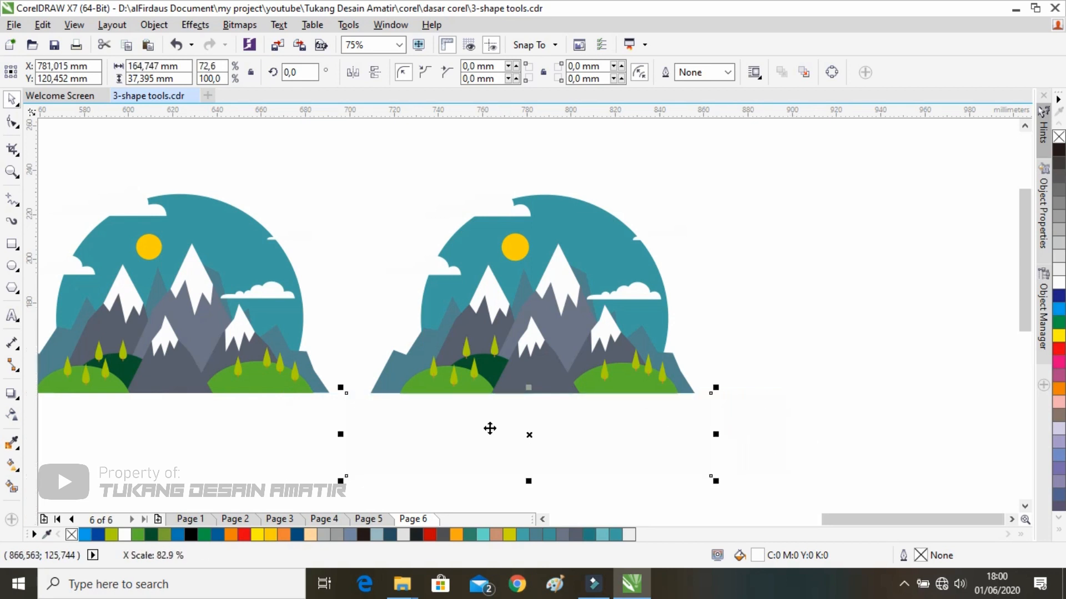
mouse_move(490, 429)
left_mouse_down()
mouse_move(789, 478)
mouse_move(495, 430)
left_mouse_up()
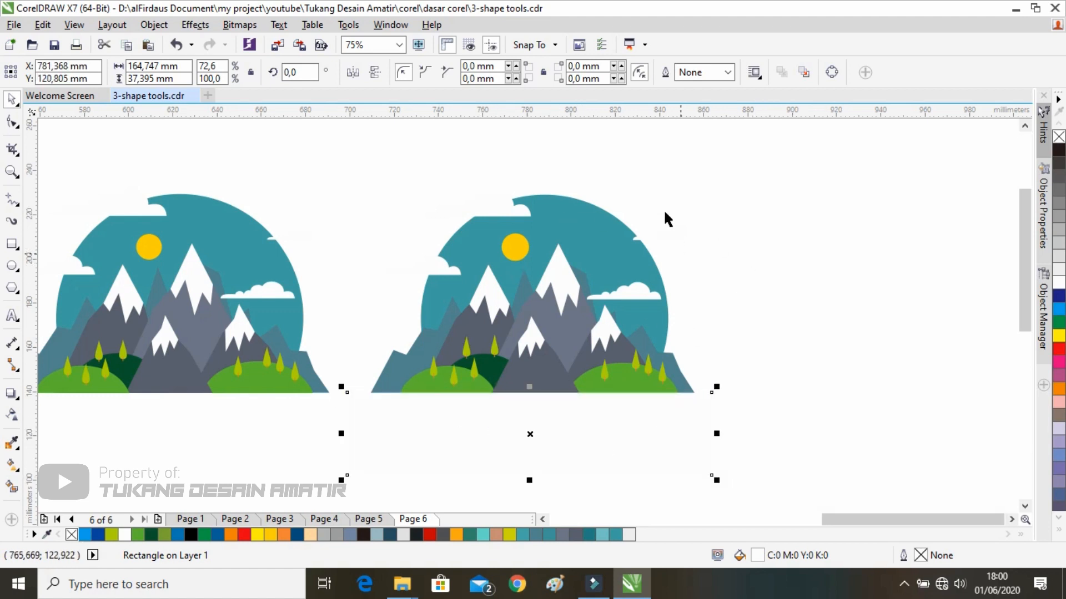
left_click_drag(515, 398, 643, 439)
left_click_drag(673, 471, 472, 432)
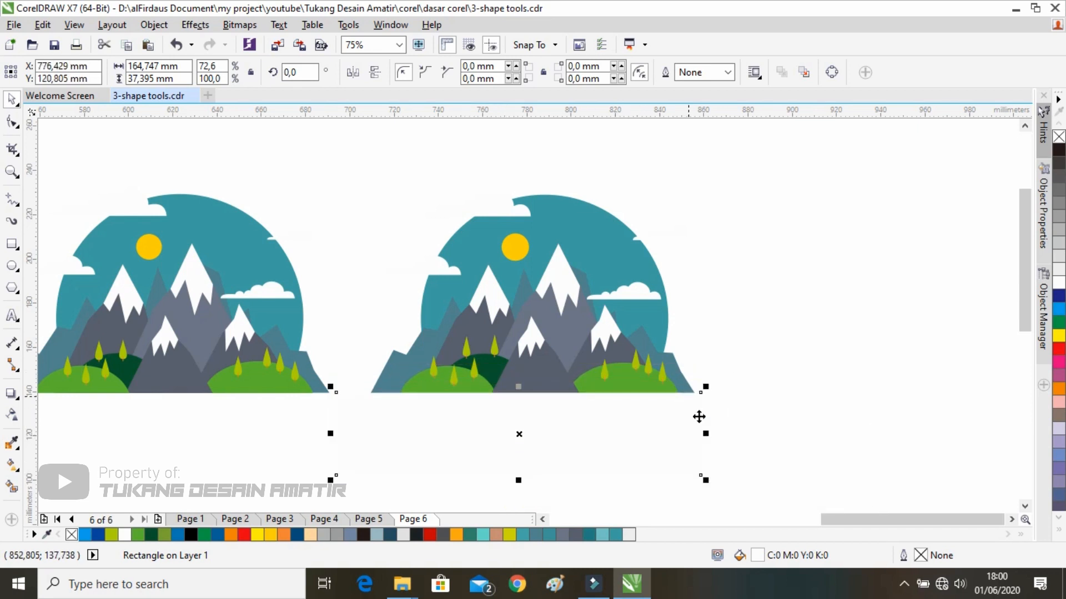
Widen the white rectangle to about 184 mm so it extends past the redrawn landscape's baseline, and deselect it.
left_click_drag(705, 433, 748, 434)
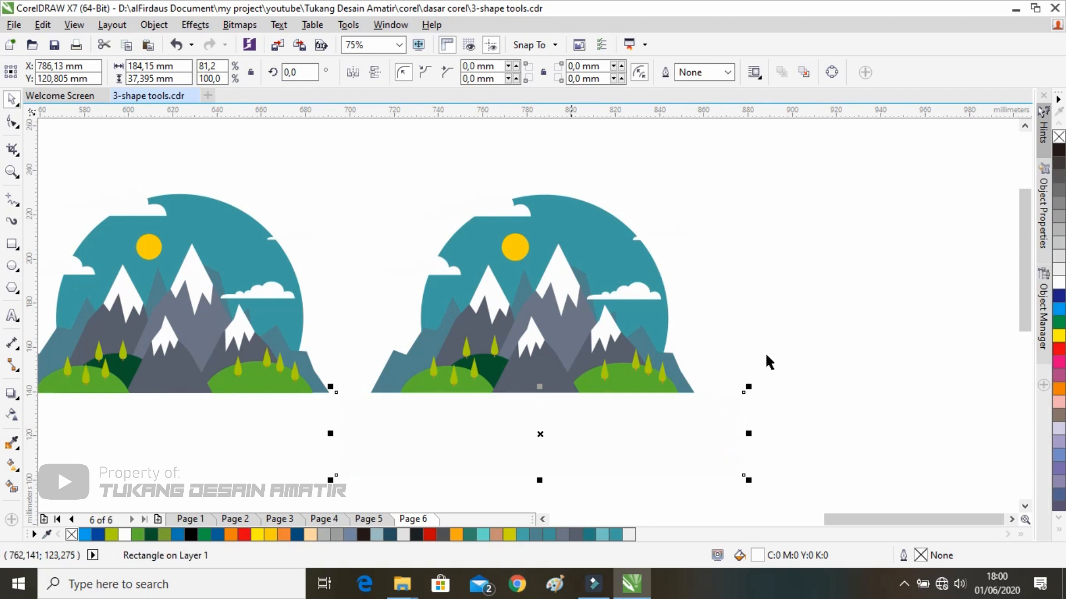
left_click(827, 355)
left_click_drag(736, 333, 722, 308)
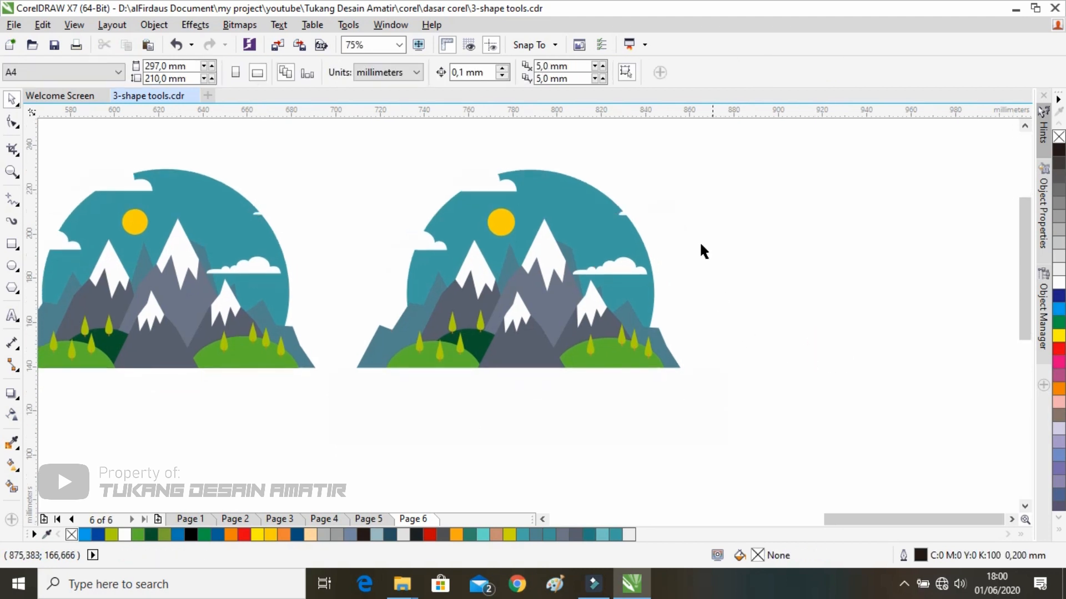
Move the white rectangle aside to check the parts beneath it, and place it back below the redrawn landscape's baseline.
scroll(388, 304, "down", 2)
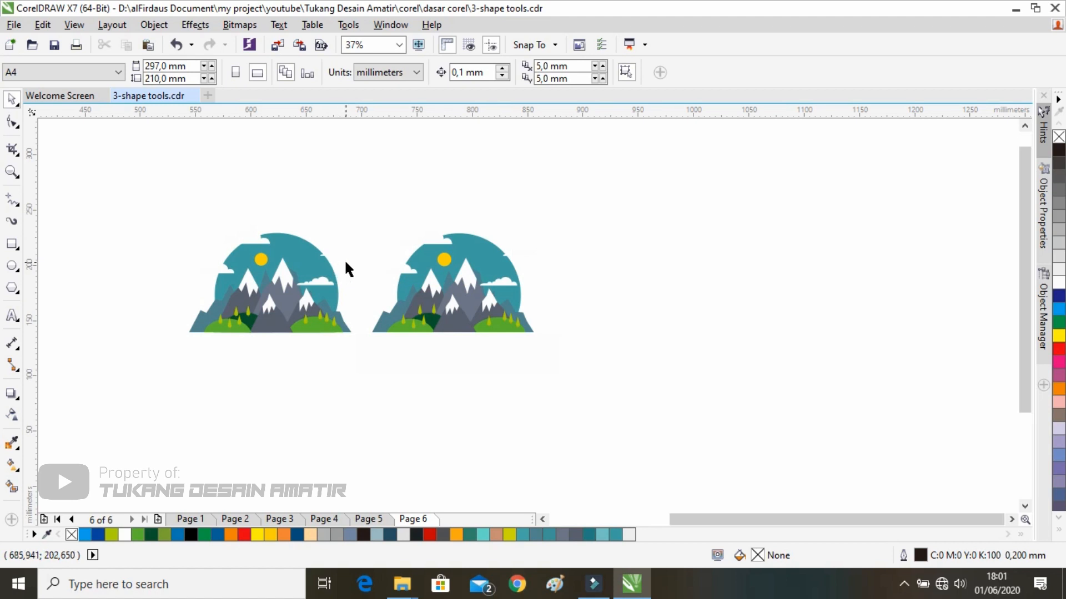
scroll(461, 299, "up", 2)
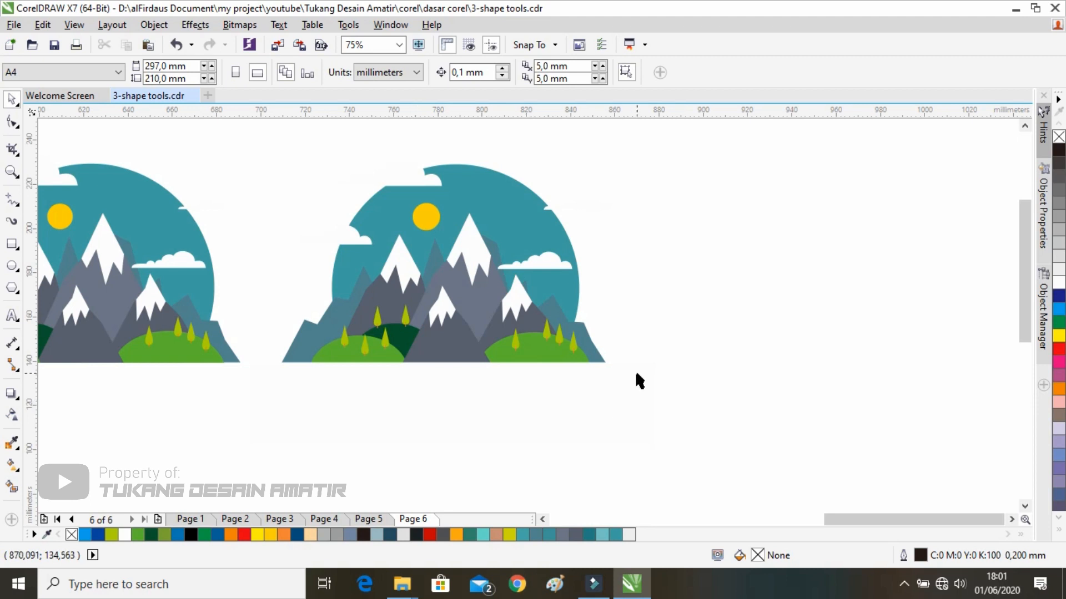
scroll(635, 370, "down", 1)
left_click_drag(538, 389, 509, 375)
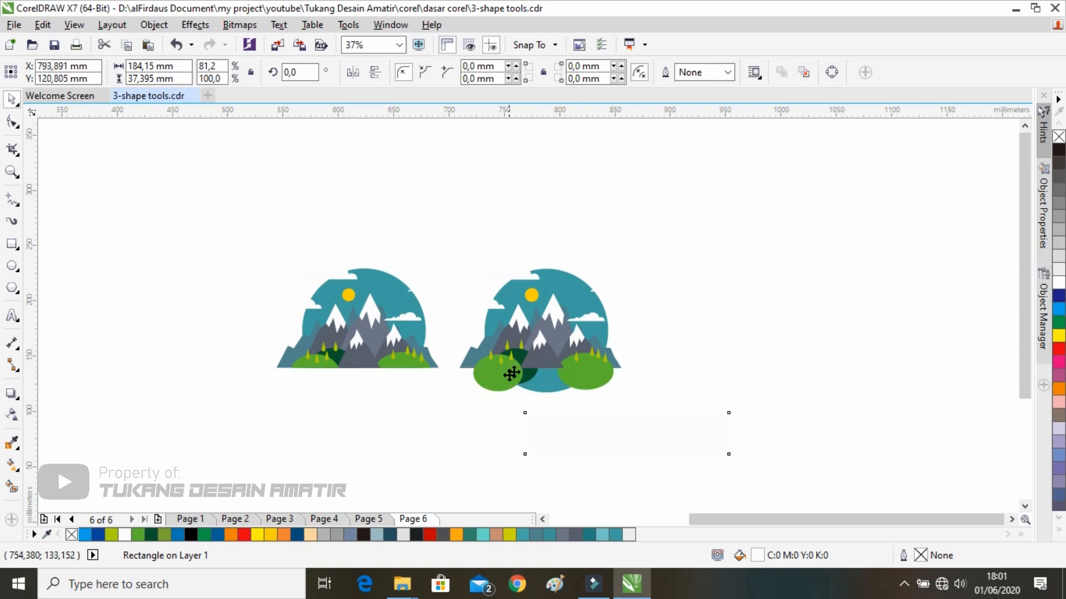
left_click(730, 284)
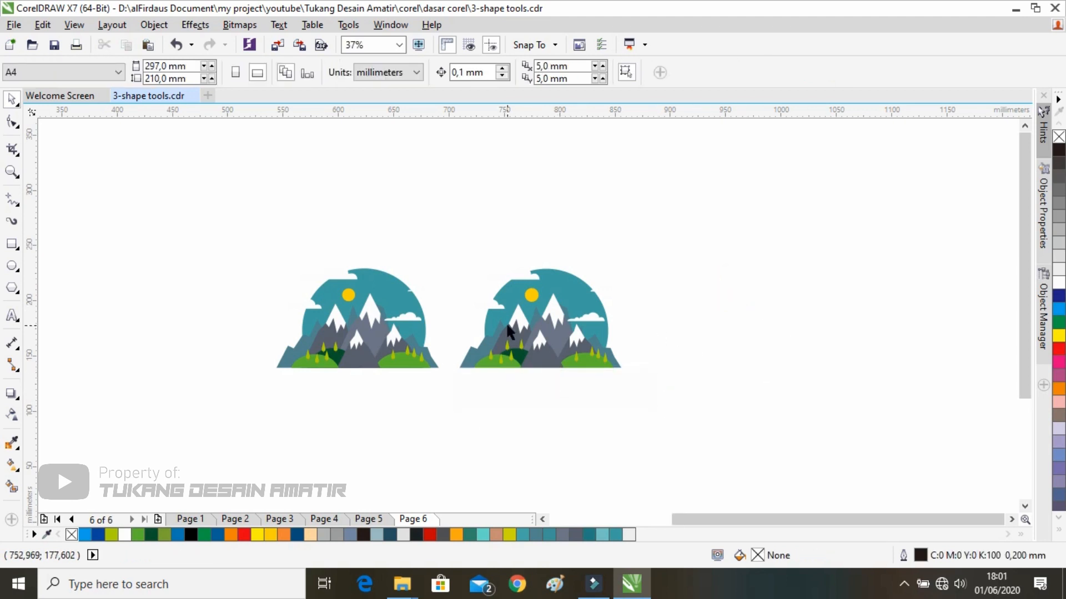
scroll(509, 326, "up", 1)
mouse_move(742, 301)
left_mouse_down()
mouse_move(614, 293)
mouse_move(740, 300)
left_mouse_up()
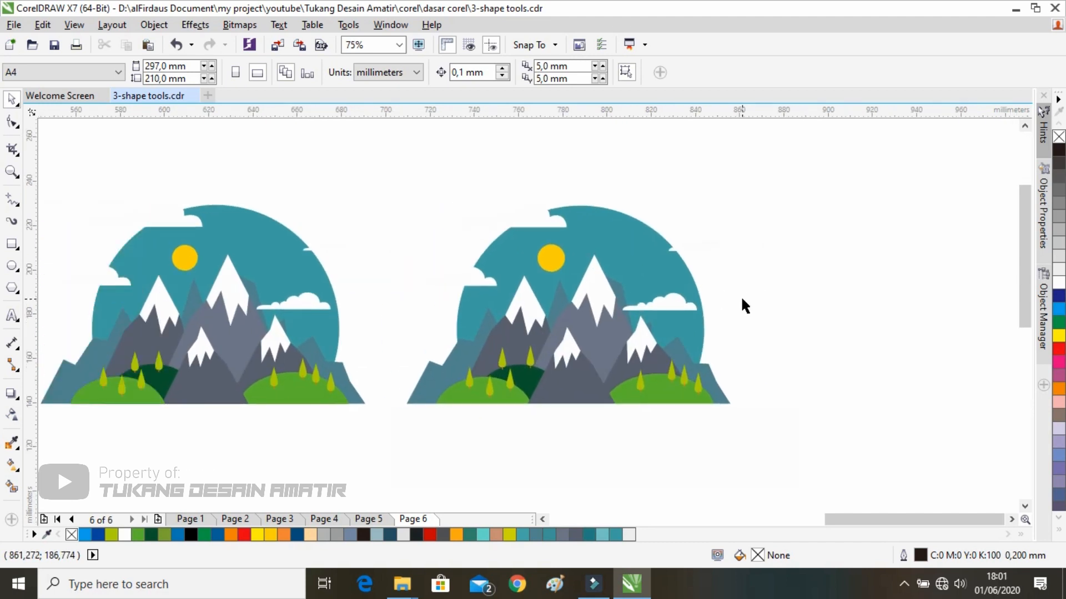
left_click_drag(742, 358, 814, 349)
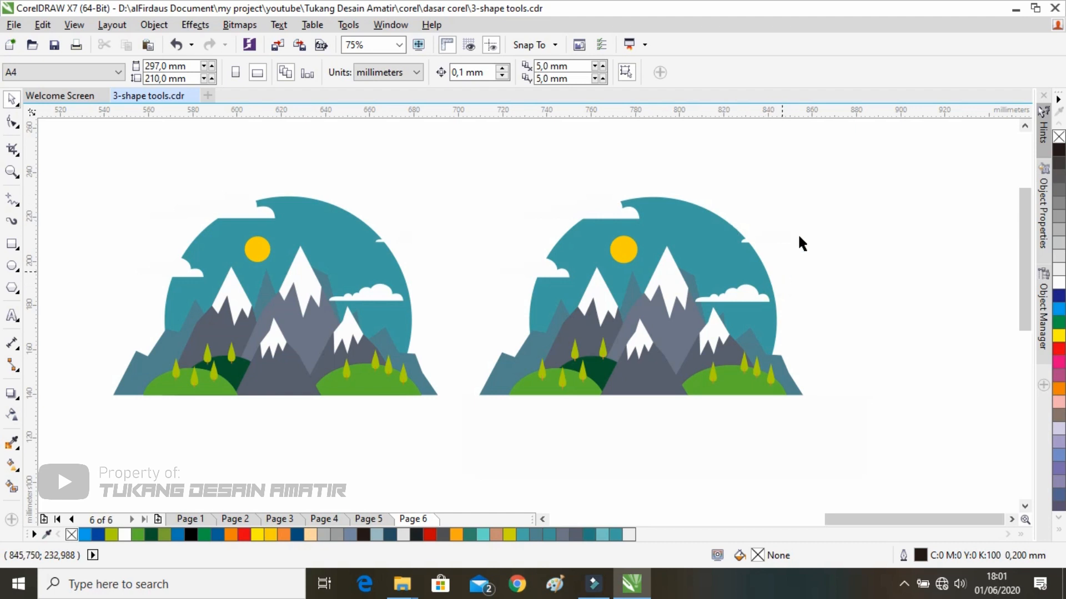
left_click_drag(800, 230, 720, 259)
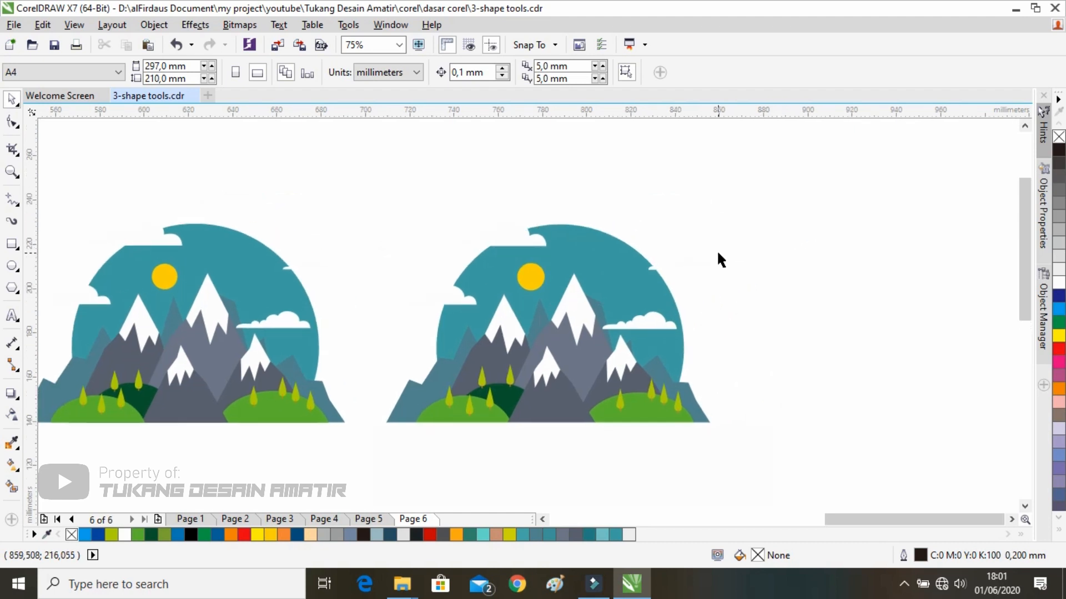